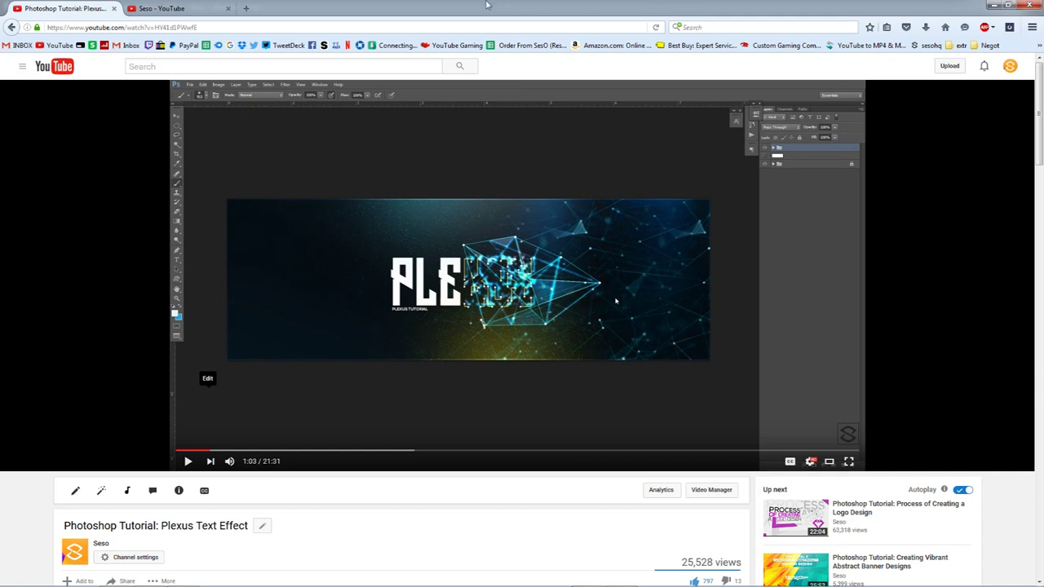
# Step: Minimize the browser with the tutorial video and switch to the plexus.c4d scene in Cinema 4D
pyautogui.moveTo(510, 6); pyautogui.dragTo(785, 76)
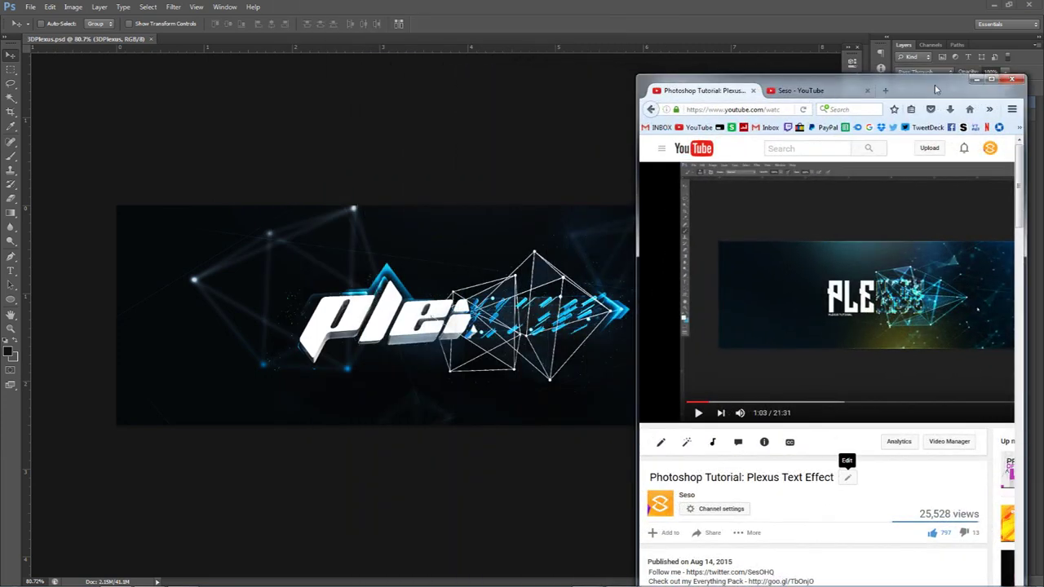
pyautogui.click(976, 79)
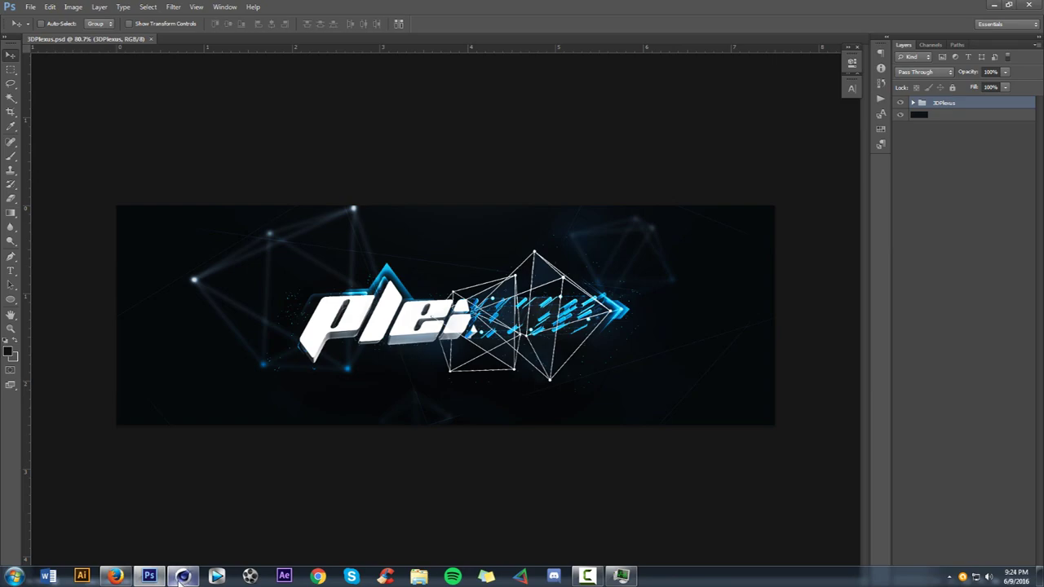
pyautogui.click(183, 581)
# Step: Look over the modeling generators such as Boole and compare the 3D scene with the finished banner in Photoshop
pyautogui.moveTo(369, 35); pyautogui.dragTo(593, 55)
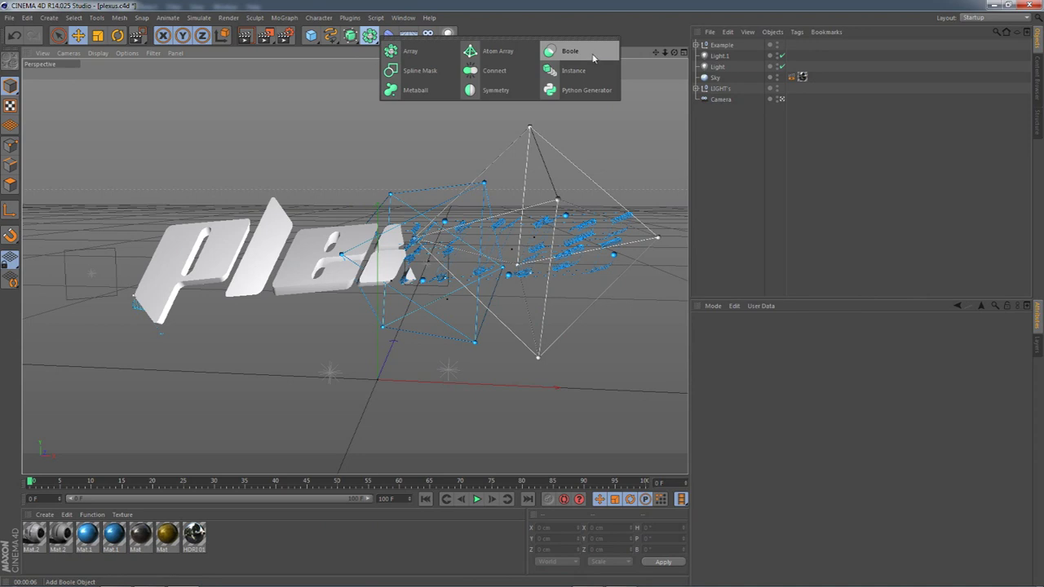
pyautogui.moveTo(593, 54); pyautogui.dragTo(536, 155)
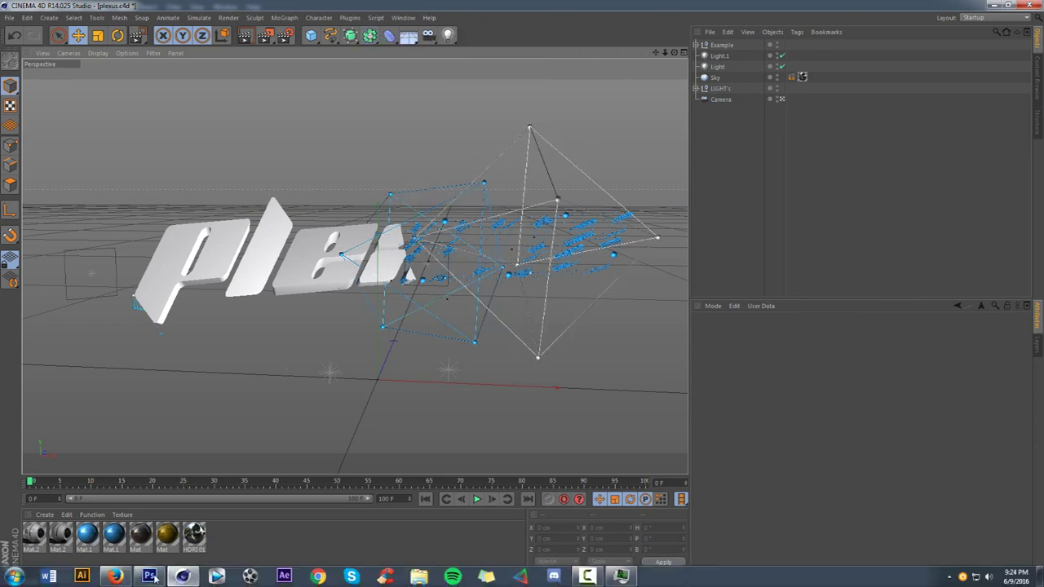
pyautogui.click(150, 576)
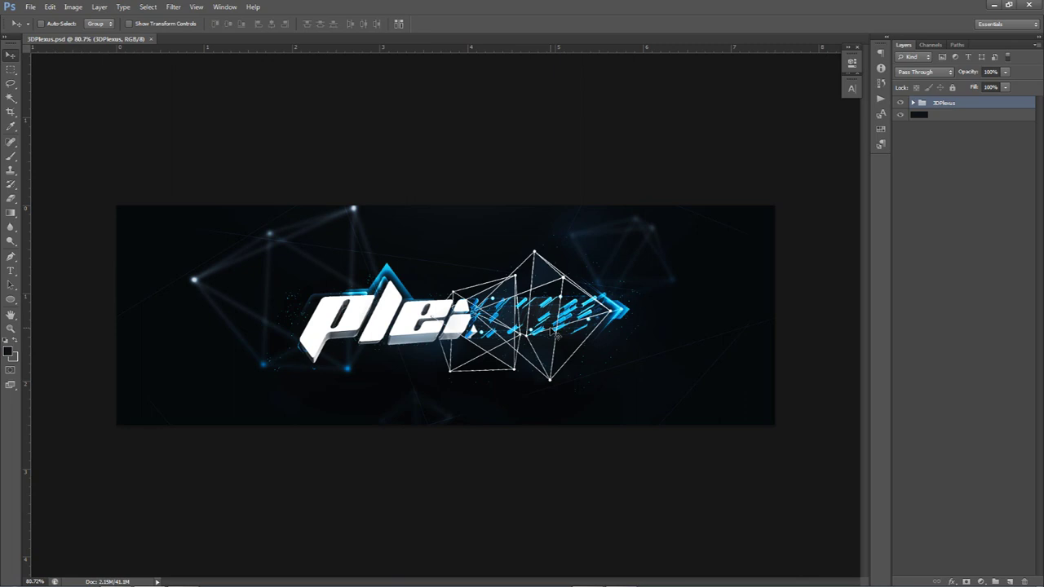
pyautogui.click(587, 582)
pyautogui.moveTo(371, 35); pyautogui.dragTo(671, 98)
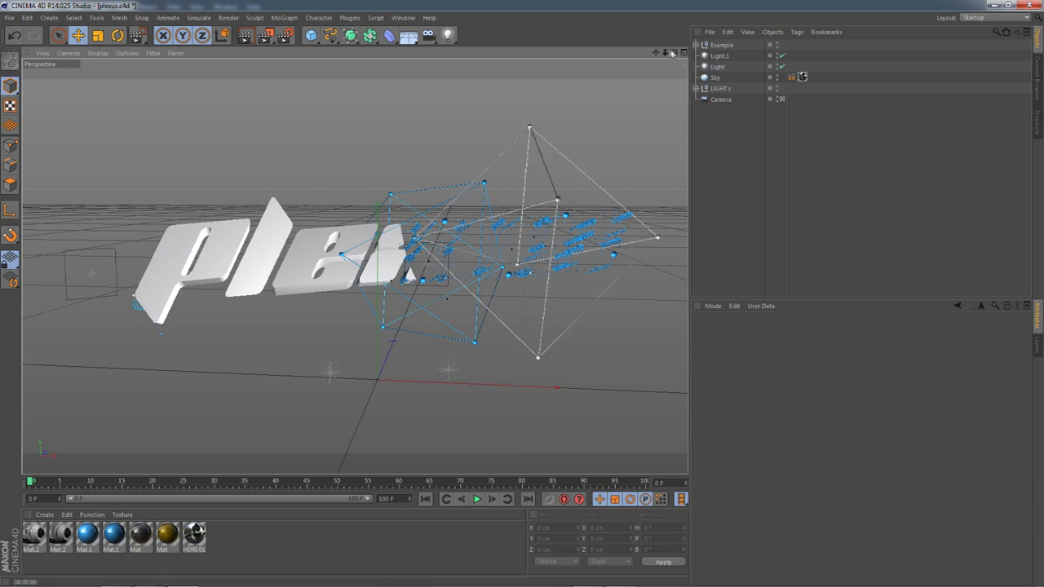
# Step: Leave the scene camera and examine the example's broken-up lettering and plexus wireframes from several angles
pyautogui.click(781, 98)
pyautogui.moveTo(664, 53); pyautogui.dragTo(658, 8)
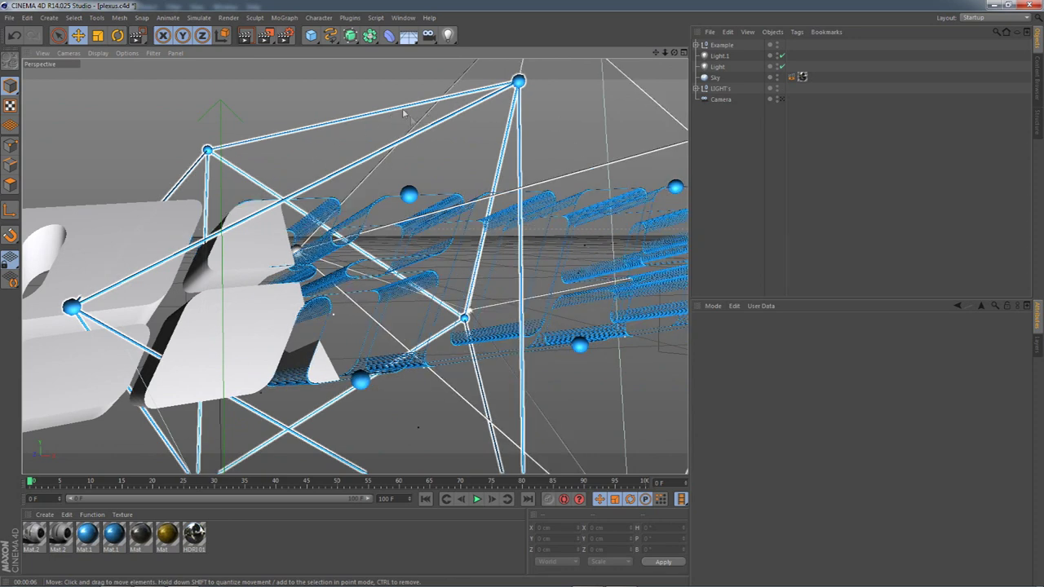
pyautogui.moveTo(665, 53)
pyautogui.mouseDown()
pyautogui.moveTo(612, 53)
pyautogui.moveTo(681, 53)
pyautogui.moveTo(163, 245)
pyautogui.moveTo(95, 285)
pyautogui.mouseUp()
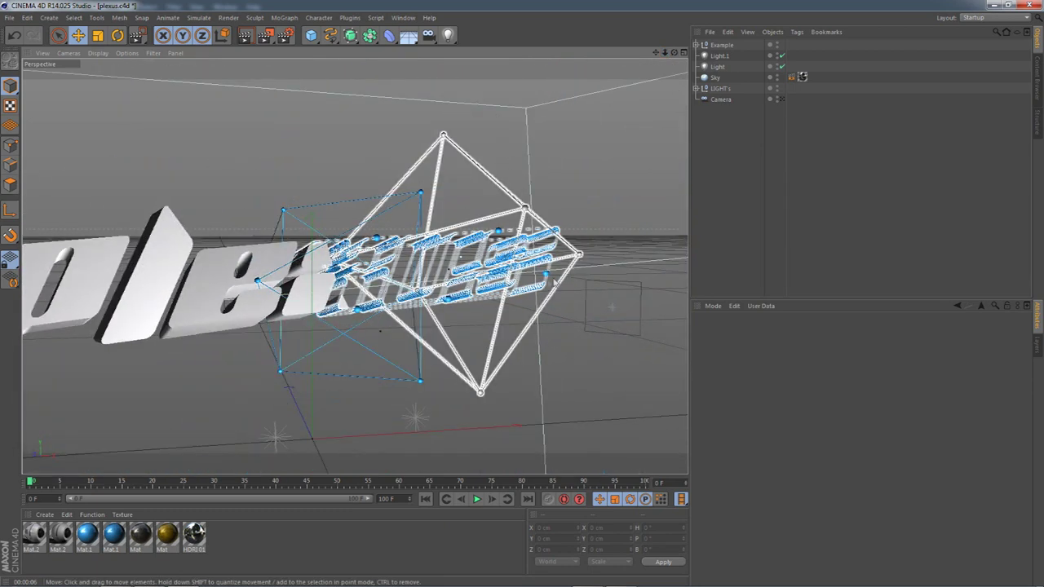
pyautogui.moveTo(665, 52); pyautogui.dragTo(424, 74)
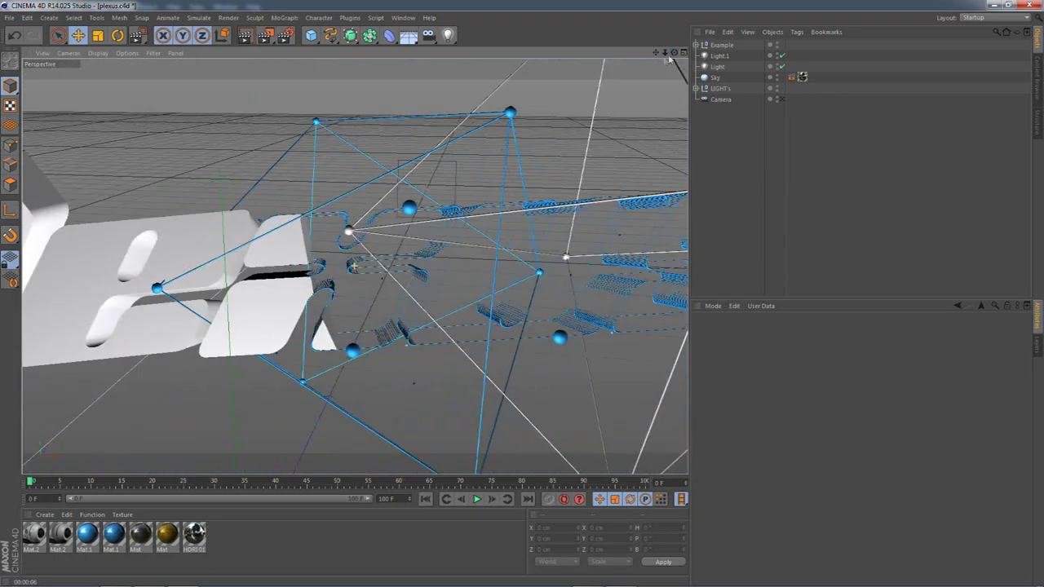
pyautogui.moveTo(664, 54); pyautogui.dragTo(660, 58)
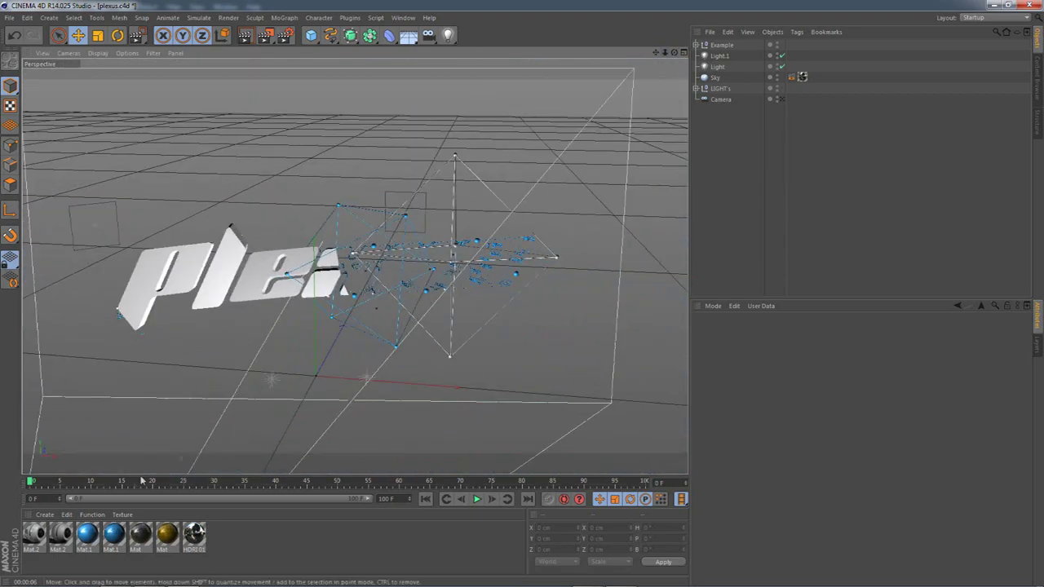
# Step: Review the color, reflection and glow settings of the blue Mat.1 material, then close its editor
pyautogui.doubleClick(88, 535)
pyautogui.click(178, 188)
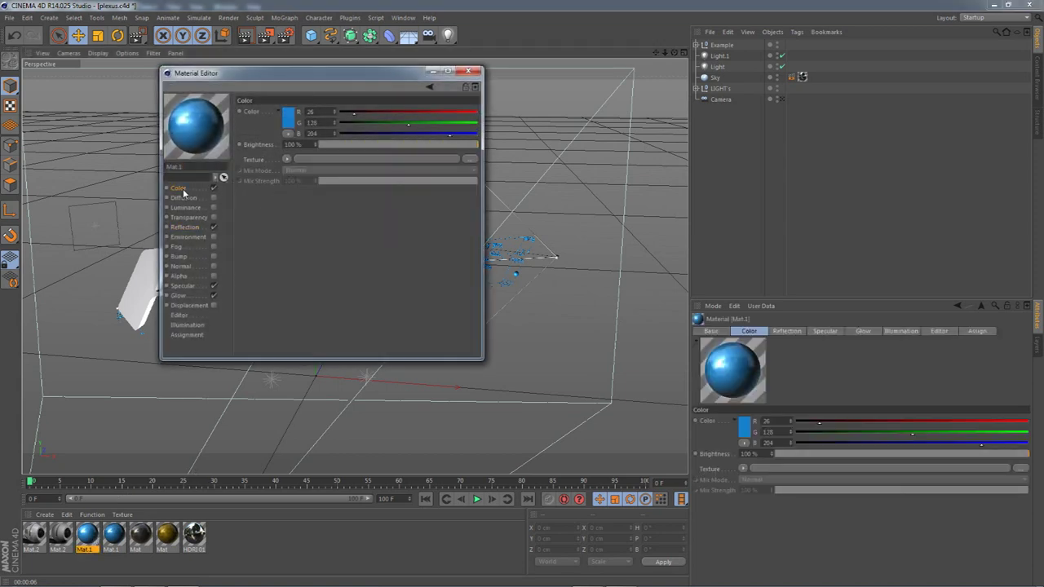
pyautogui.click(194, 227)
pyautogui.click(194, 297)
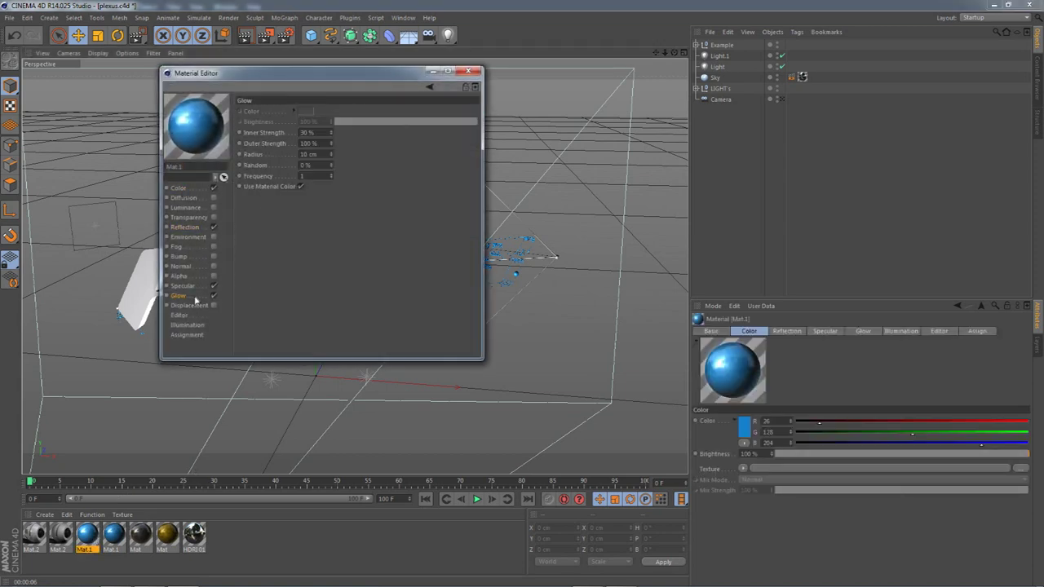
pyautogui.click(194, 227)
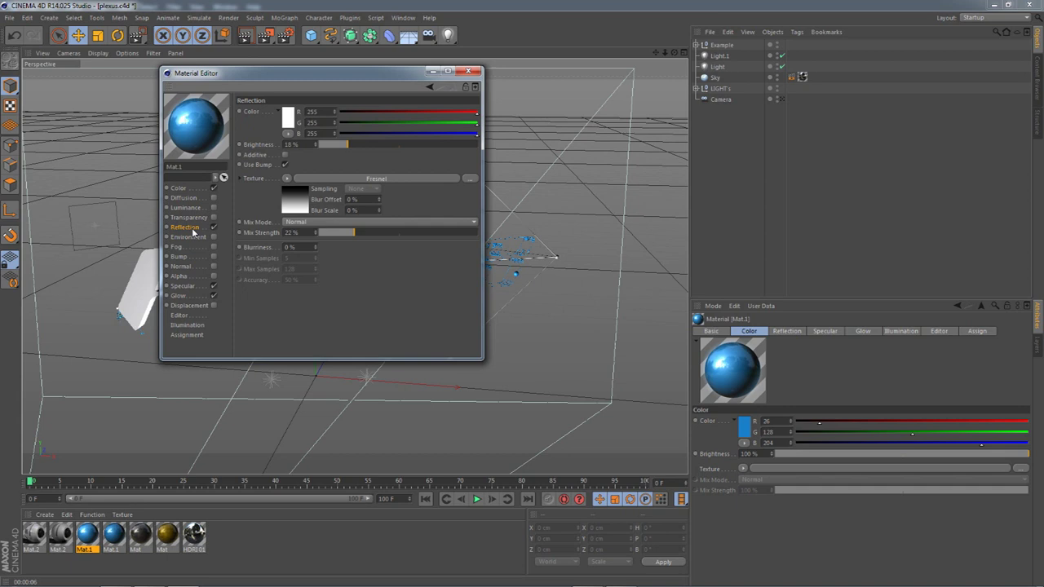
pyautogui.click(286, 179)
pyautogui.click(434, 201)
pyautogui.moveTo(311, 144); pyautogui.dragTo(248, 172)
pyautogui.press('Tab')
pyautogui.click(469, 71)
# Step: Hide the Example group in both the viewport and the render
pyautogui.moveTo(665, 52)
pyautogui.mouseDown()
pyautogui.moveTo(730, 53)
pyautogui.moveTo(691, 53)
pyautogui.moveTo(681, 11)
pyautogui.moveTo(710, 49)
pyautogui.moveTo(664, 53)
pyautogui.moveTo(656, 25)
pyautogui.moveTo(674, 67)
pyautogui.mouseUp()
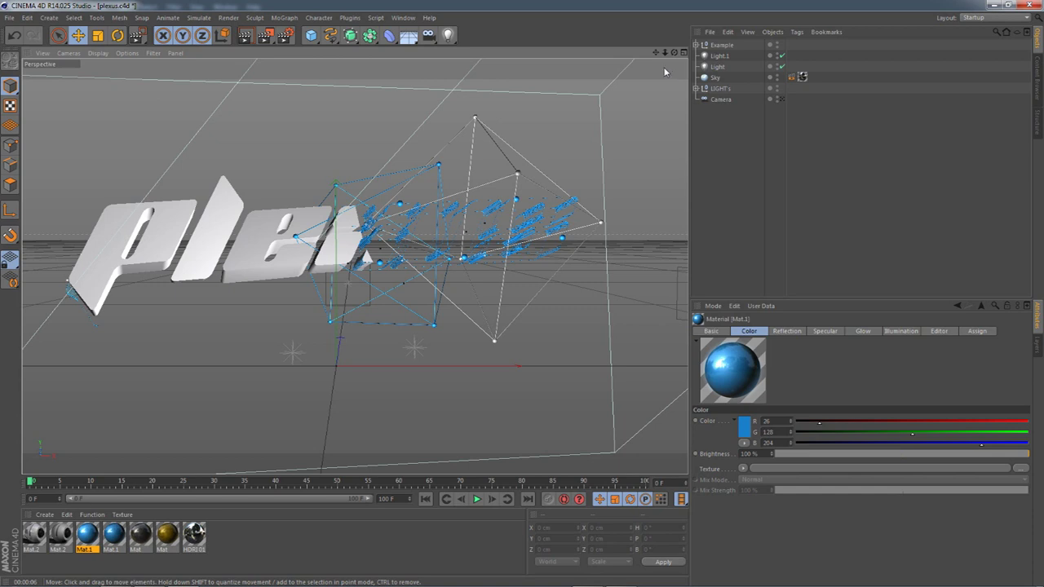
pyautogui.moveTo(150, 577)
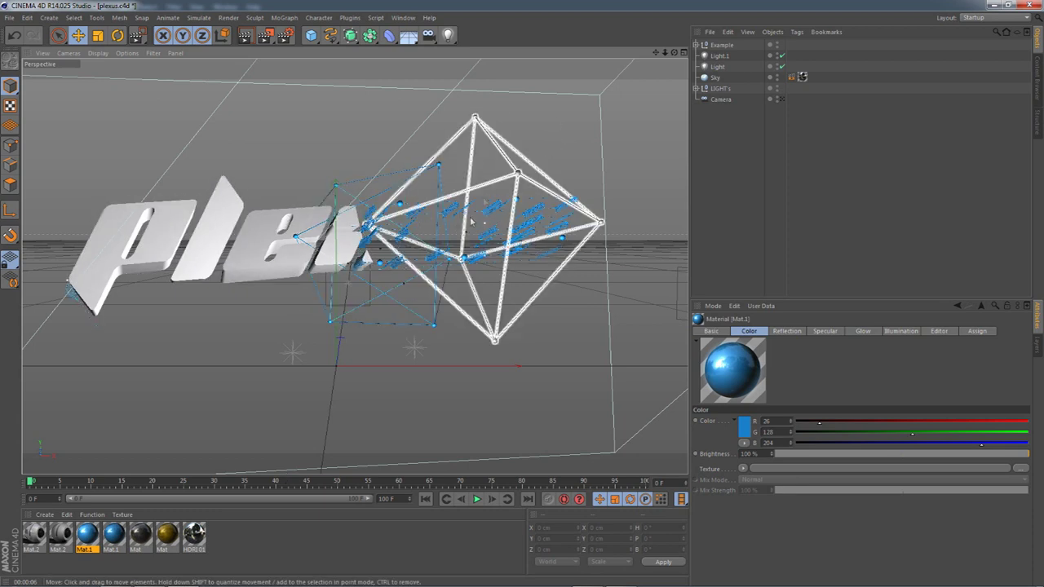
pyautogui.doubleClick(777, 45)
pyautogui.moveTo(656, 53); pyautogui.dragTo(653, 52)
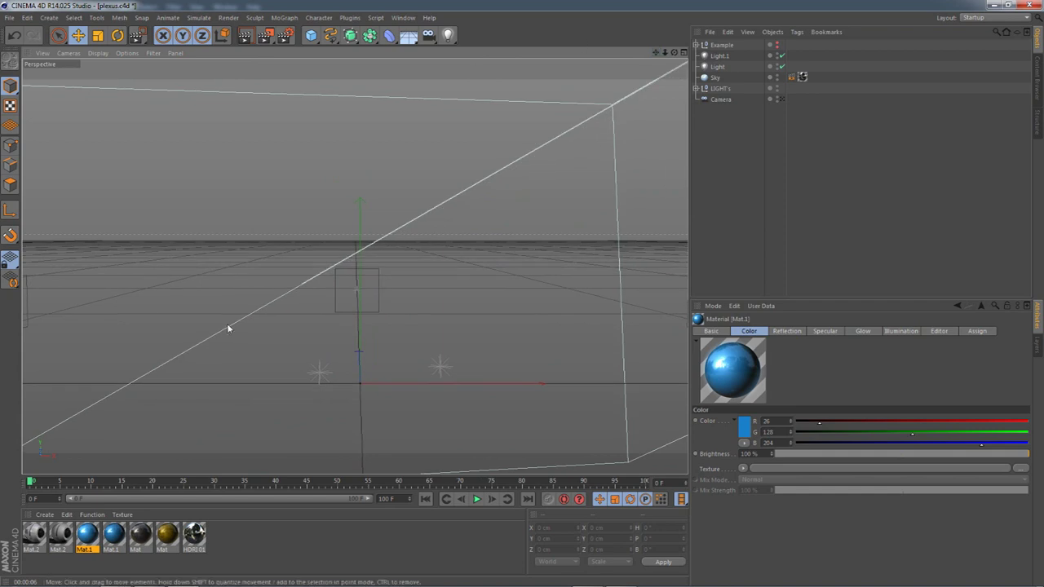
# Step: Add a MoText object with the text "PLEXUS"
pyautogui.click(284, 17)
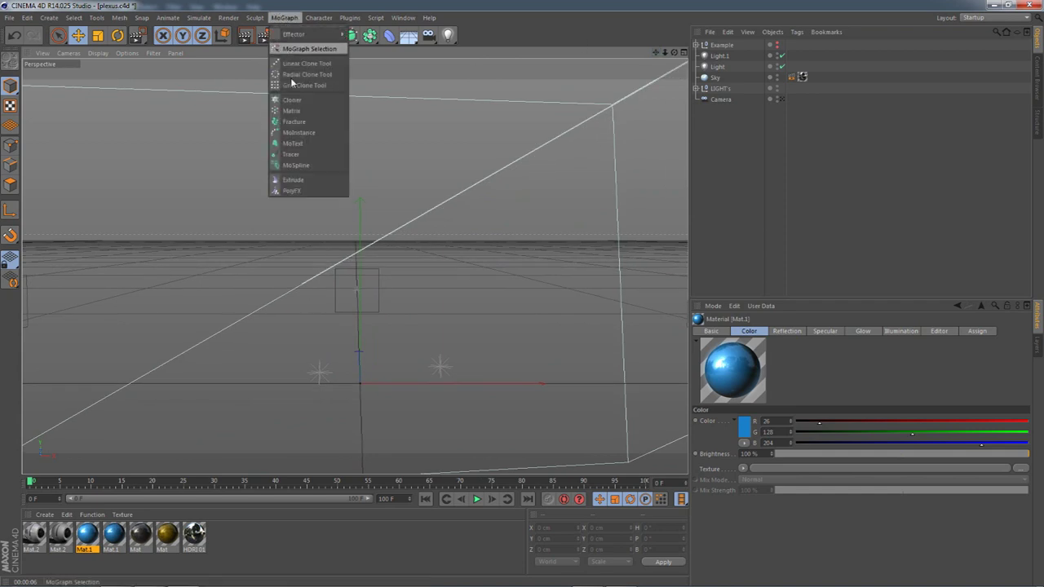
pyautogui.click(293, 144)
pyautogui.moveTo(728, 380); pyautogui.dragTo(659, 383)
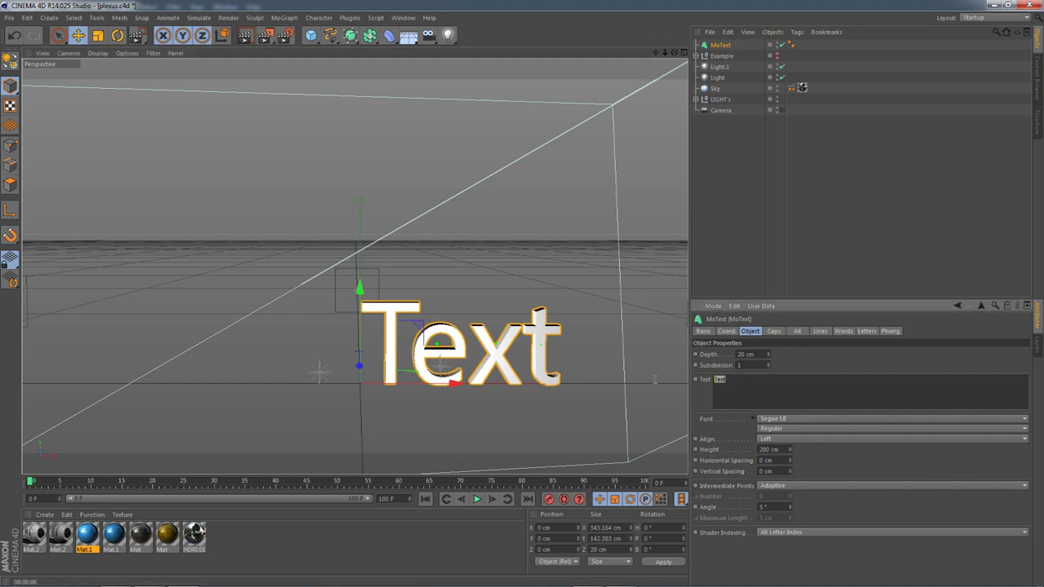
pyautogui.write('PPLEXUS')
# Step: Set the MoText alignment to Middle and its font to Planet Kosmos
pyautogui.click(772, 438)
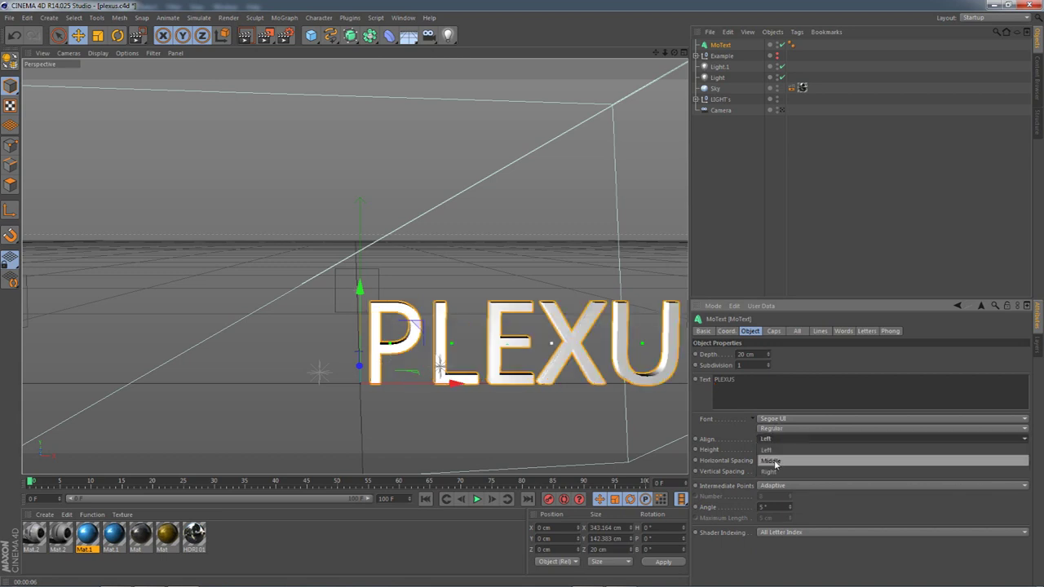
pyautogui.click(779, 454)
pyautogui.click(781, 418)
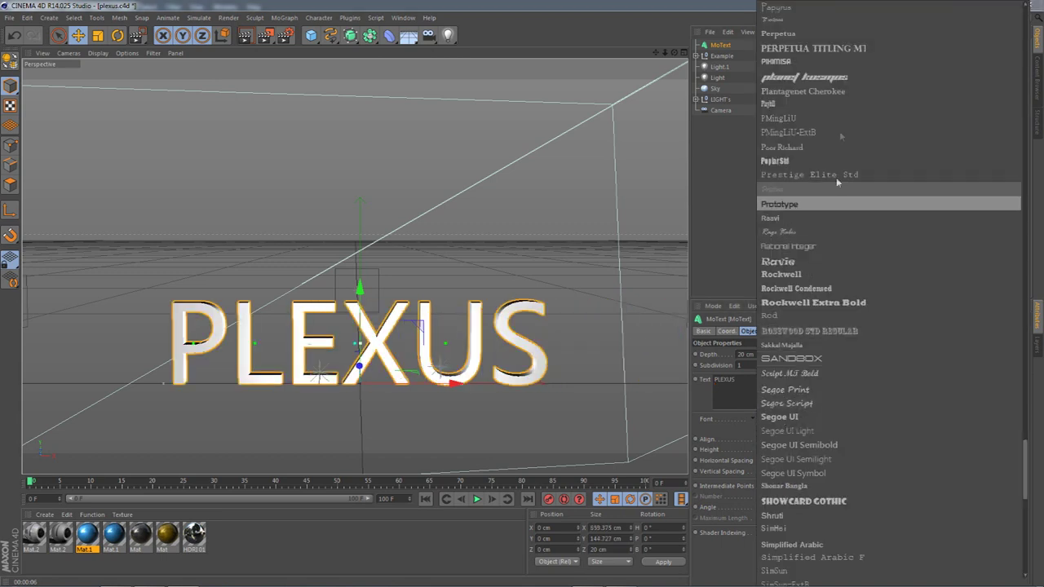
pyautogui.click(771, 79)
# Step: Set the MoText depth to 100 cm and raise the text along Y to about 182 cm
pyautogui.click(745, 354)
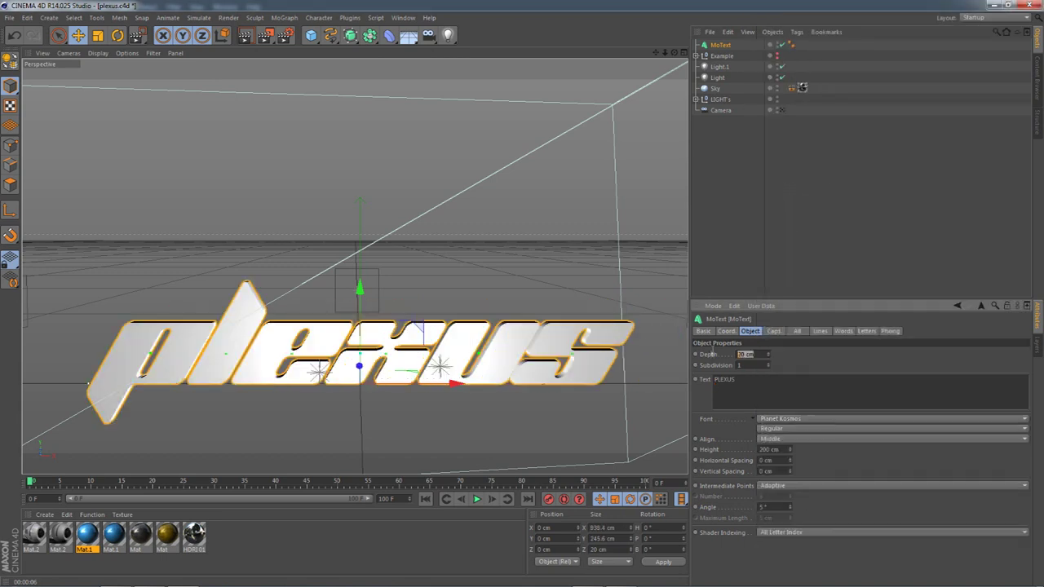
pyautogui.write('100')
pyautogui.press('Return')
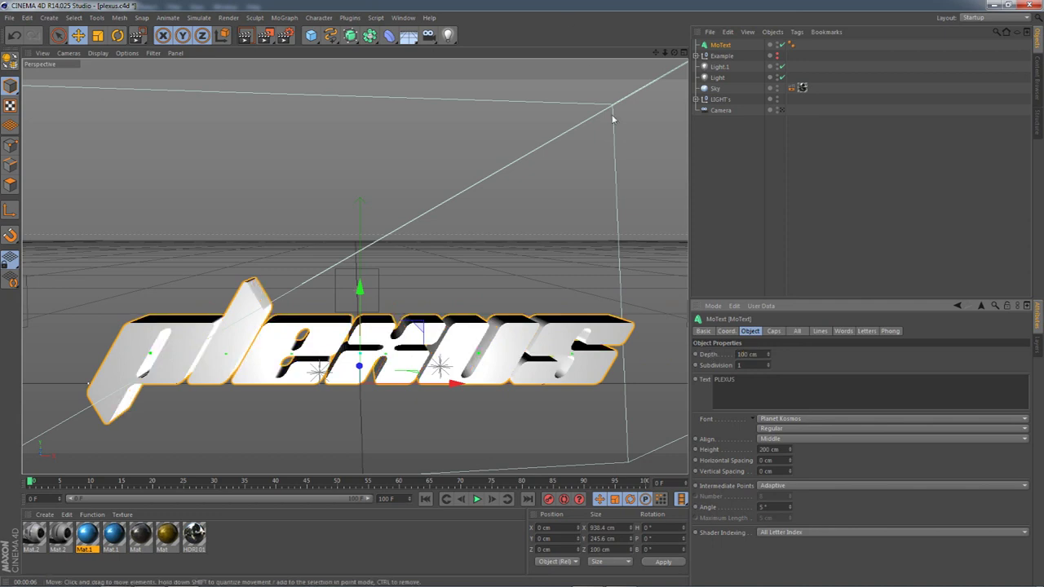
pyautogui.moveTo(359, 287); pyautogui.dragTo(367, 190)
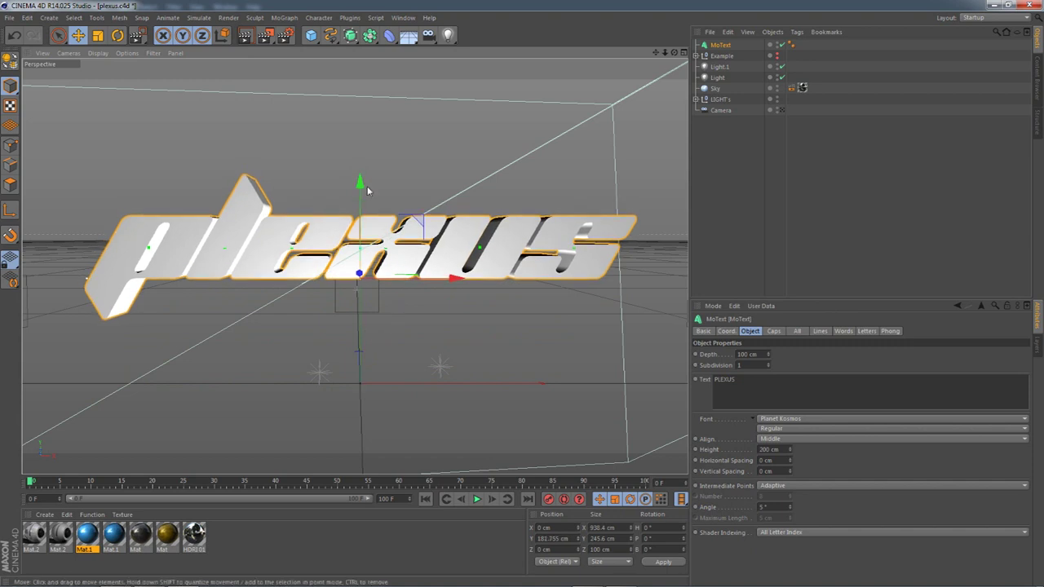
pyautogui.click(746, 354)
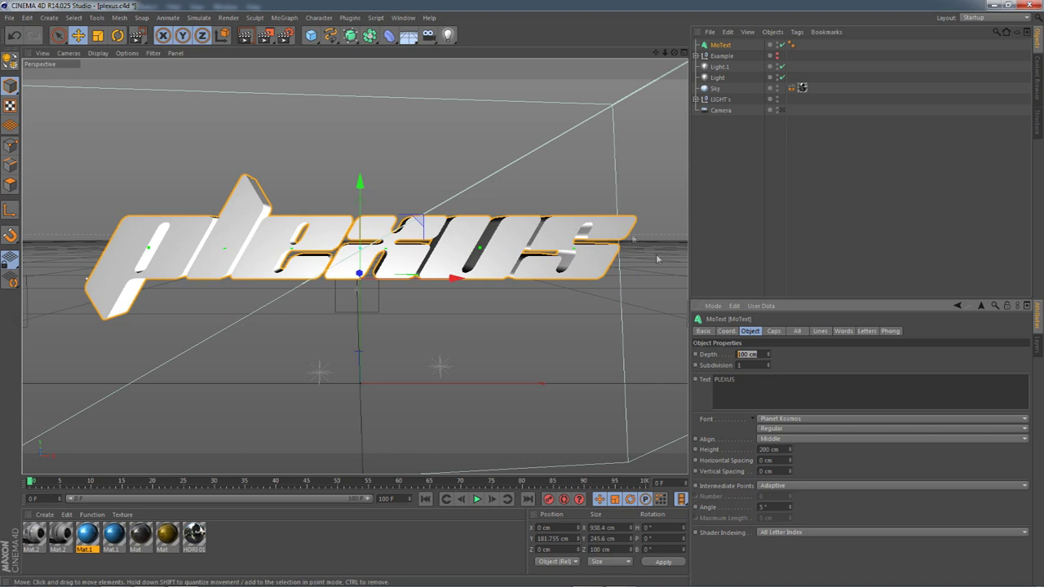
# Step: Rotate the text to about 7.9° heading, -16.6° pitch and -2° bank, using the finished Photoshop banner as reference
pyautogui.click(117, 35)
pyautogui.moveTo(382, 299); pyautogui.dragTo(395, 271)
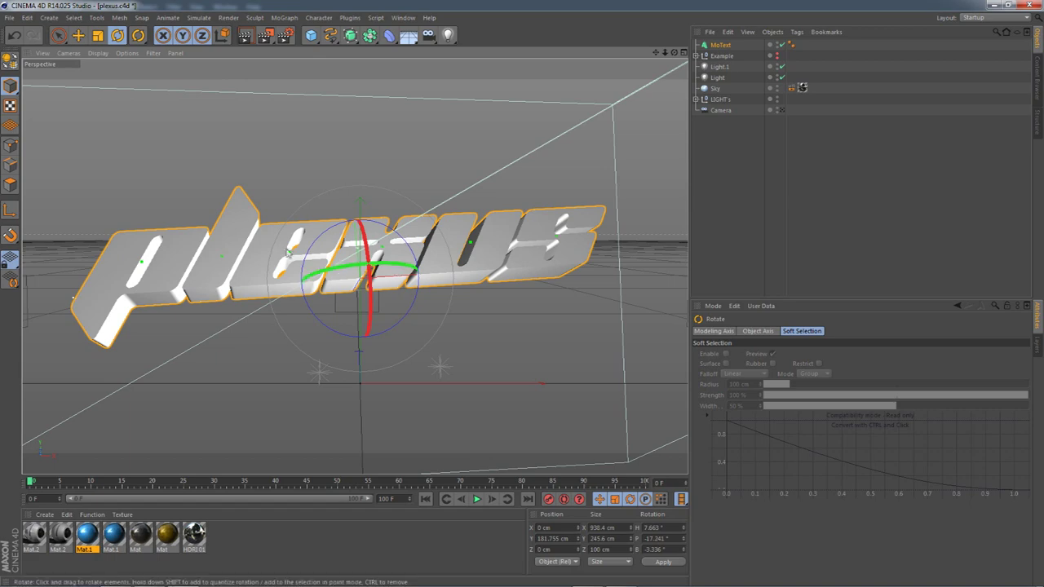
pyautogui.click(150, 577)
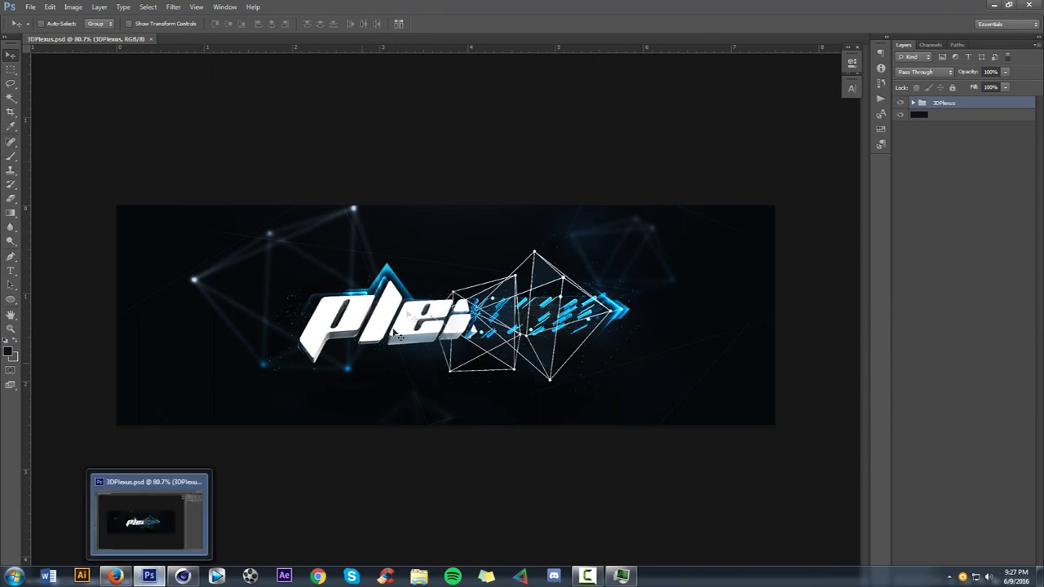
pyautogui.click(183, 576)
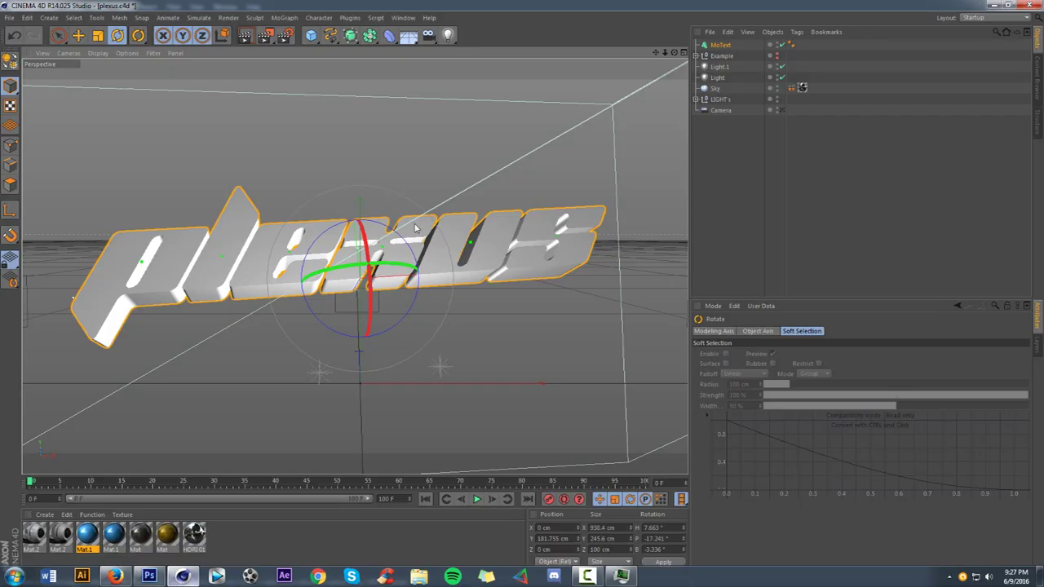
pyautogui.moveTo(398, 242); pyautogui.dragTo(418, 232)
pyautogui.moveTo(655, 52); pyautogui.dragTo(665, 54)
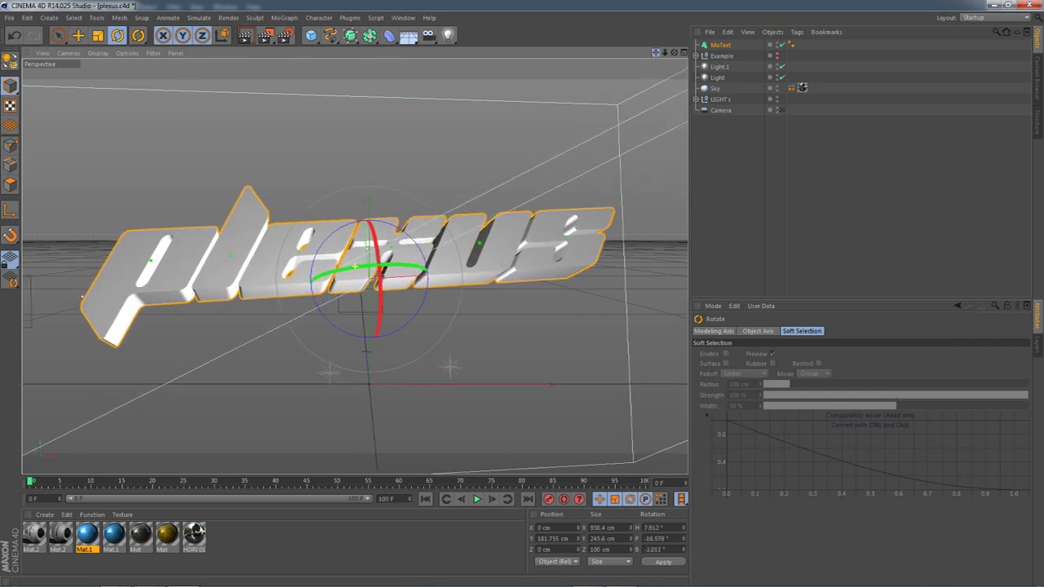
# Step: Activate the scene camera, adjust its viewing angle, and tilt the text's bank to about -3°
pyautogui.click(783, 110)
pyautogui.moveTo(674, 52); pyautogui.dragTo(686, 39)
pyautogui.moveTo(331, 305); pyautogui.dragTo(329, 310)
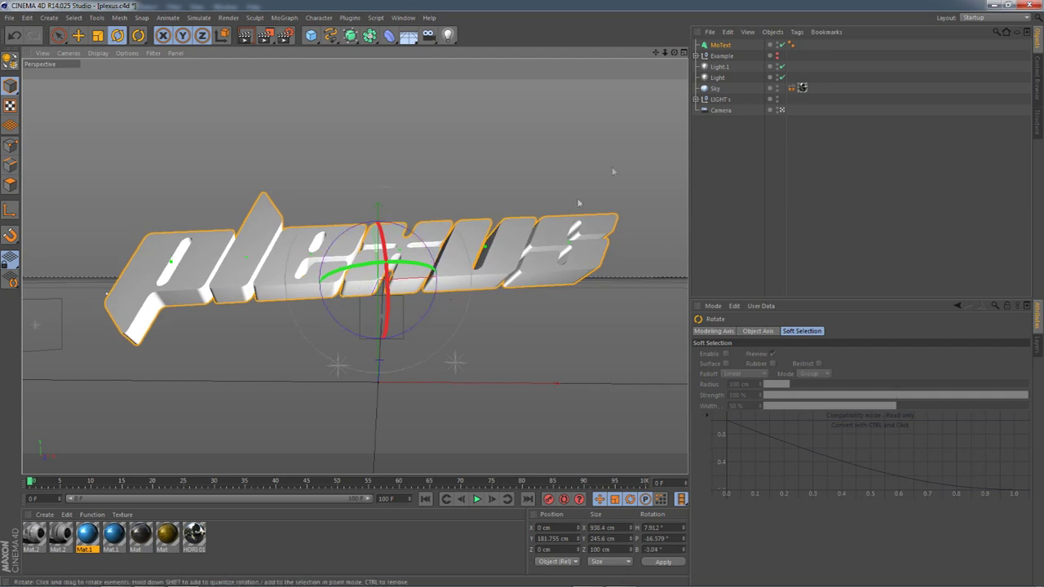
# Step: Select the camera and switch between its view and the free view to inspect the text's framing and depth
pyautogui.click(721, 110)
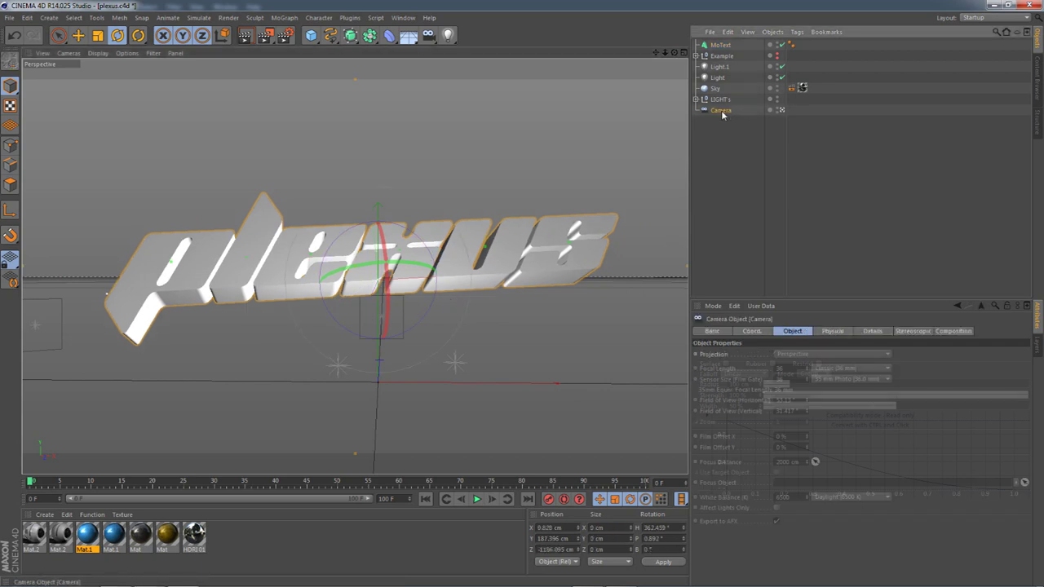
pyautogui.click(781, 109)
pyautogui.click(781, 109)
pyautogui.click(781, 109)
pyautogui.click(782, 109)
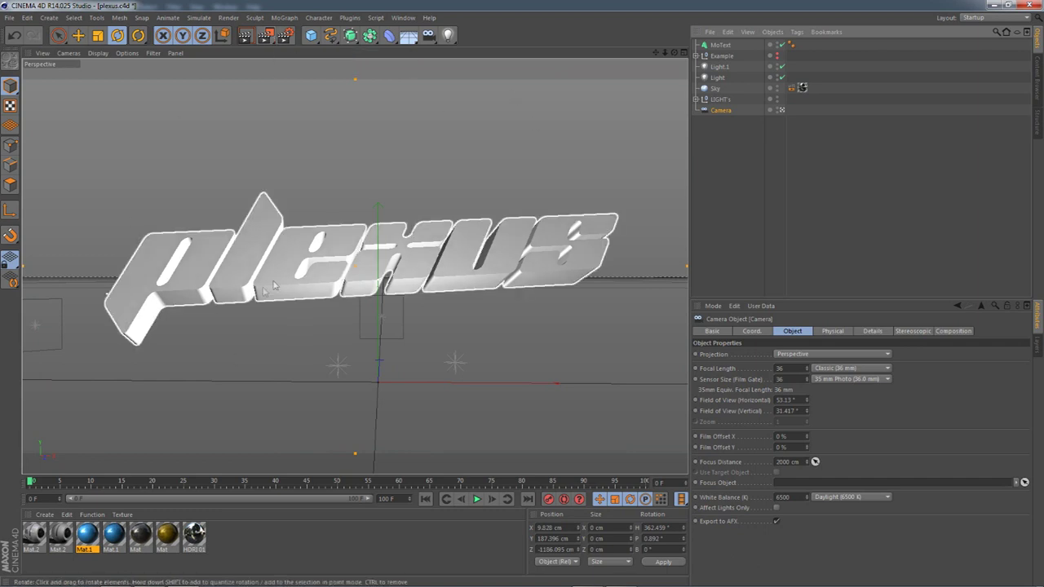
pyautogui.click(781, 110)
pyautogui.moveTo(665, 53)
pyautogui.mouseDown()
pyautogui.moveTo(750, 53)
pyautogui.moveTo(603, 54)
pyautogui.moveTo(750, 86)
pyautogui.moveTo(677, 56)
pyautogui.moveTo(725, 50)
pyautogui.moveTo(734, 94)
pyautogui.moveTo(595, 15)
pyautogui.moveTo(653, 49)
pyautogui.mouseUp()
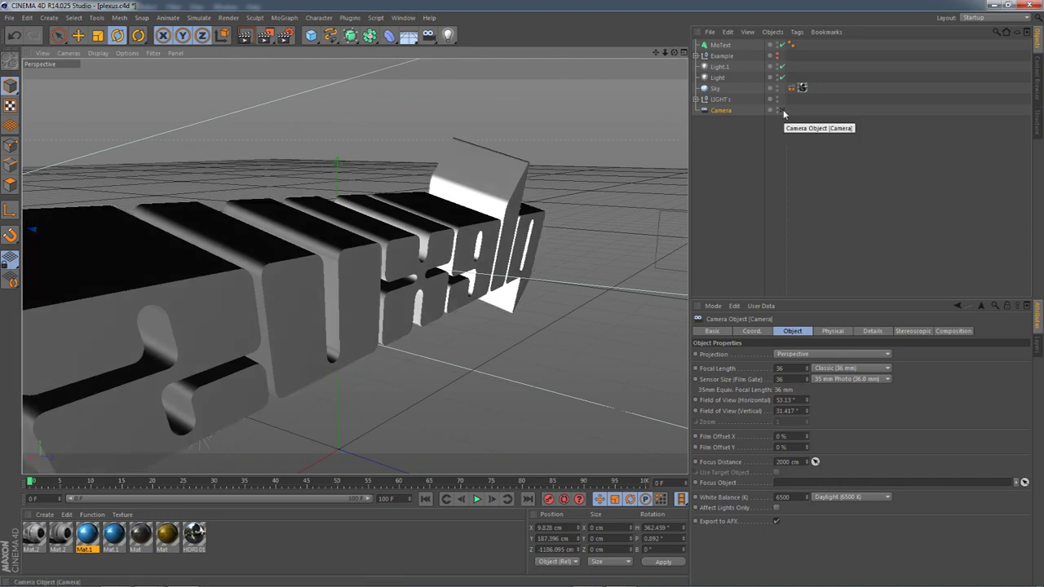
pyautogui.click(781, 111)
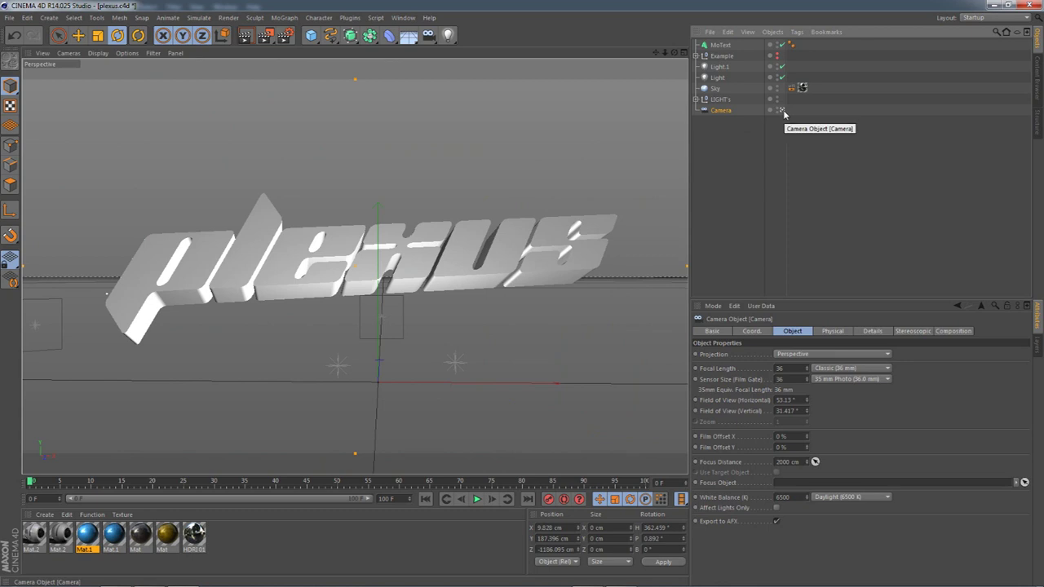
pyautogui.click(782, 111)
pyautogui.moveTo(665, 52)
pyautogui.mouseDown()
pyautogui.moveTo(659, 58)
pyautogui.moveTo(673, 55)
pyautogui.mouseUp()
# Step: Check the finished banner in Photoshop, then return to Cinema 4D and view the text at an angle
pyautogui.click(150, 577)
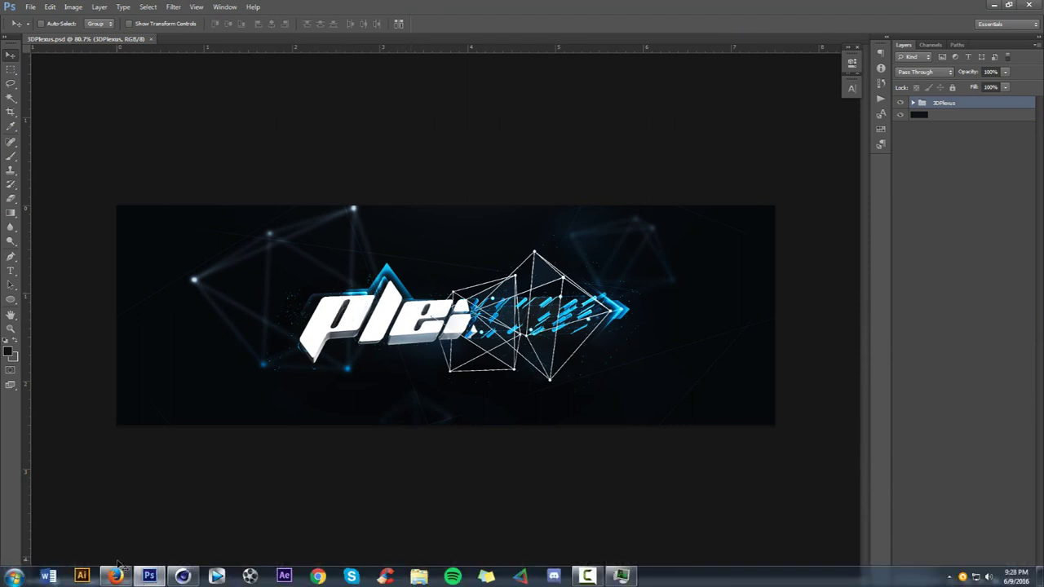
pyautogui.click(183, 576)
pyautogui.moveTo(664, 53); pyautogui.dragTo(717, 39)
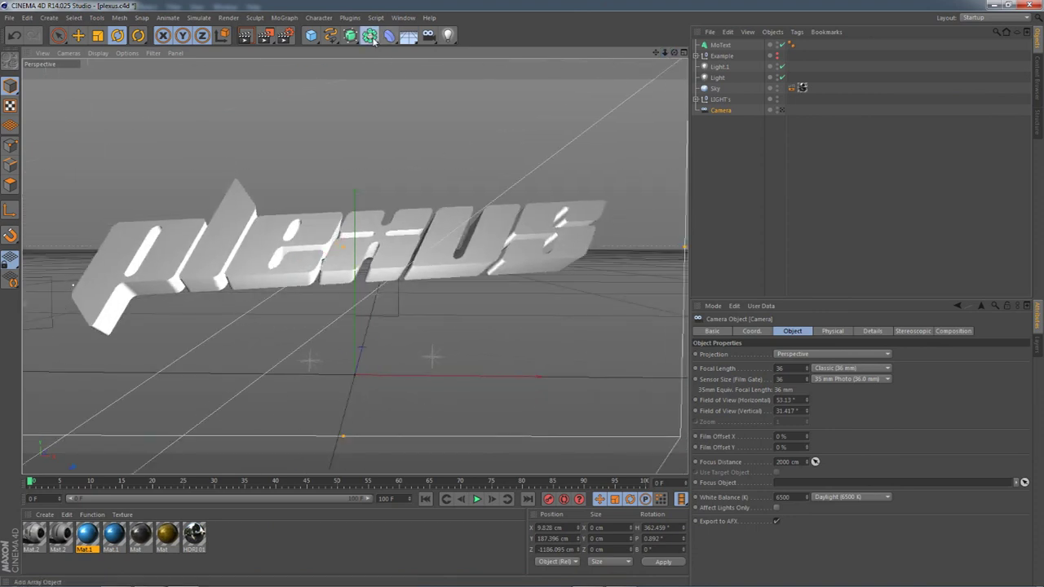
# Step: Duplicate the original MoText object in the scene hierarchy
pyautogui.moveTo(370, 35); pyautogui.dragTo(518, 51)
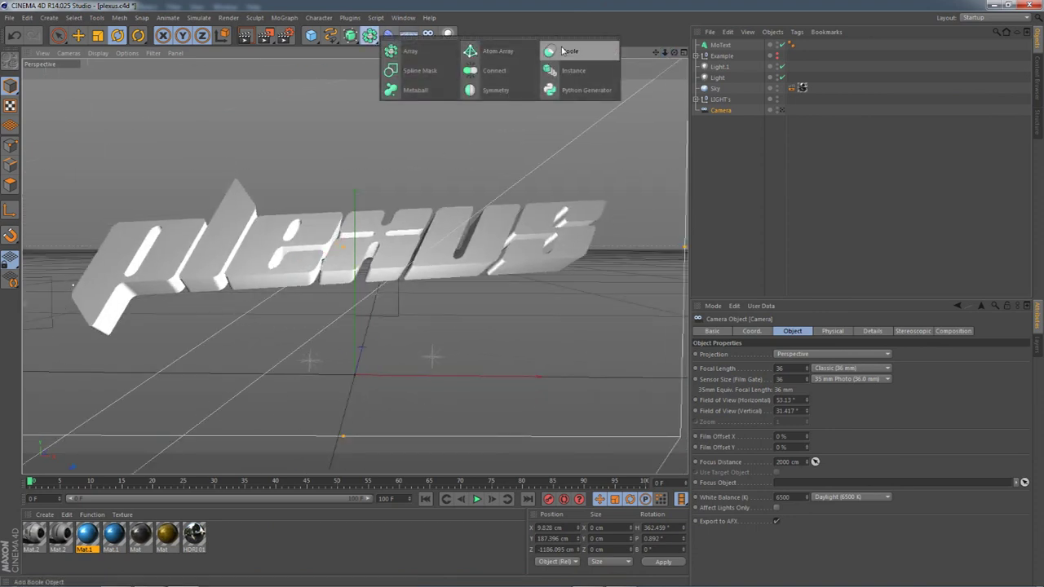
pyautogui.click(721, 45)
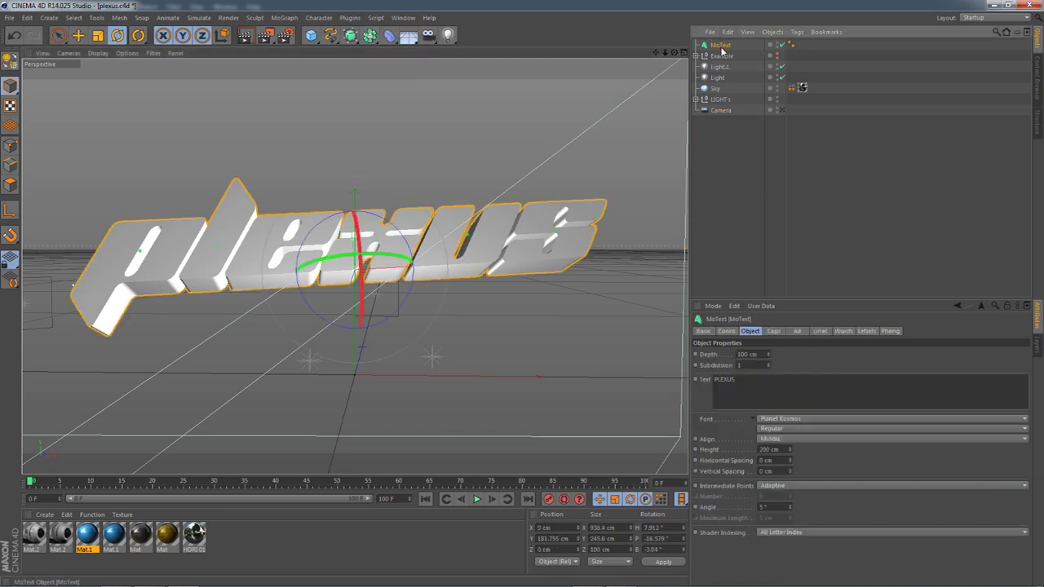
pyautogui.hotkey('ctrl', 'c')
pyautogui.hotkey('ctrl', 'v')
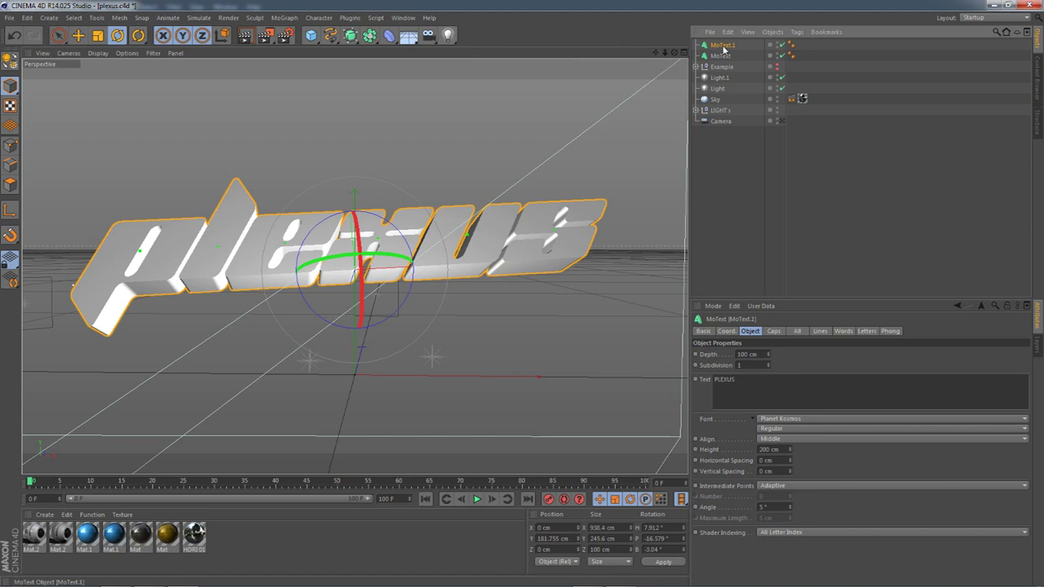
pyautogui.click(369, 36)
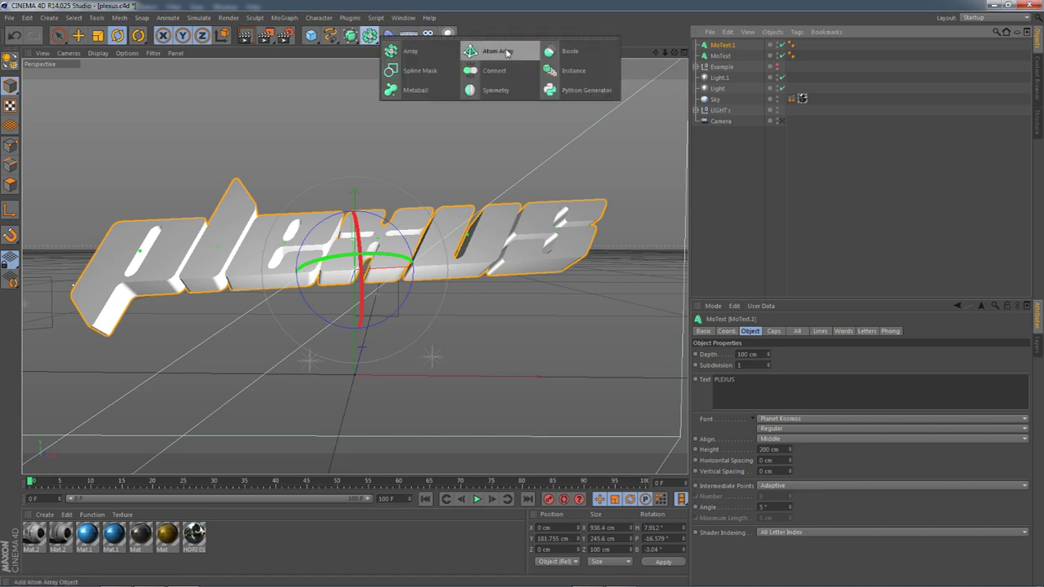
pyautogui.click(507, 53)
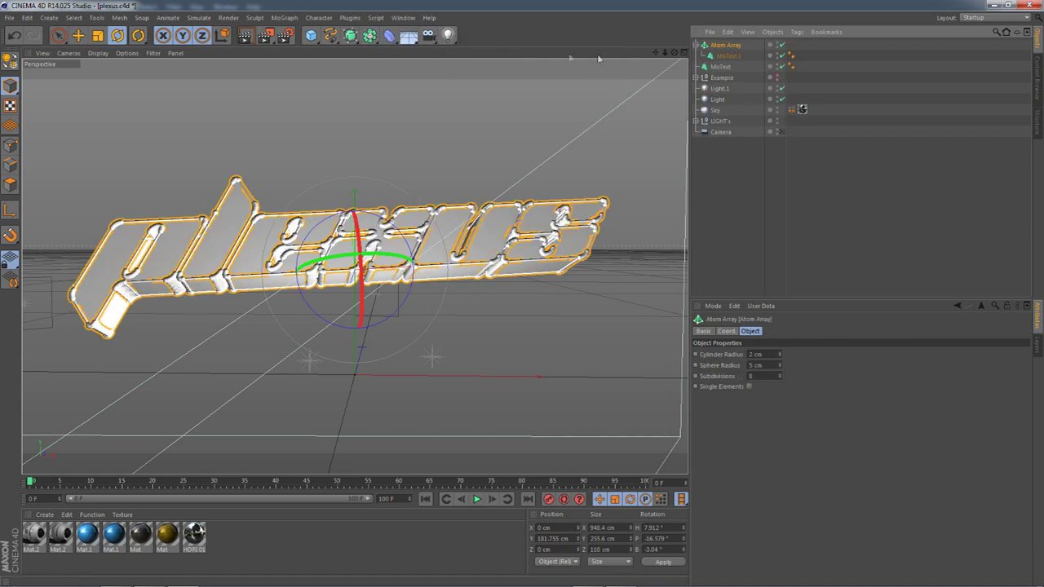
pyautogui.click(725, 55)
pyautogui.click(727, 47)
pyautogui.click(727, 54)
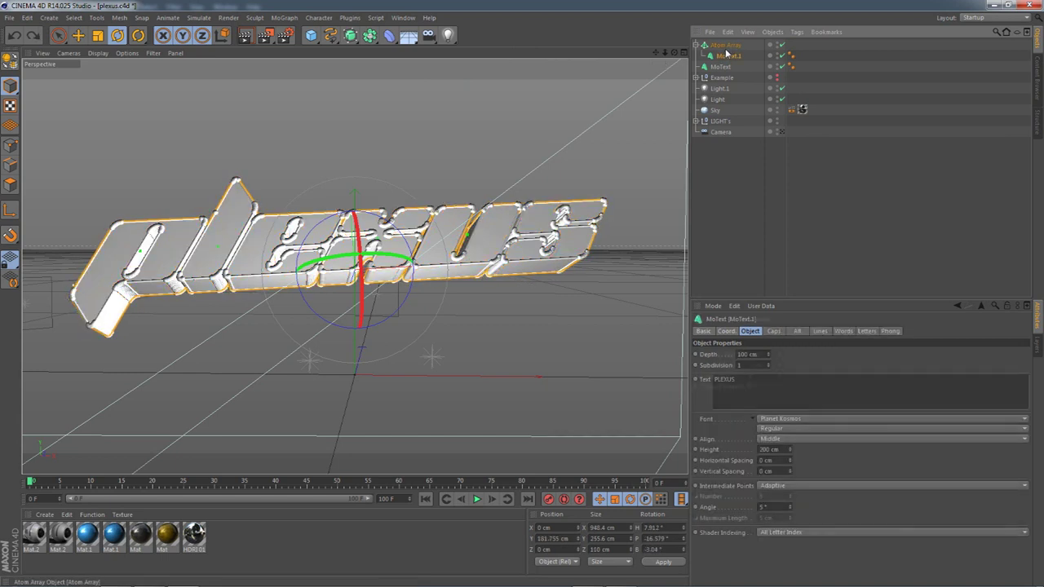
pyautogui.click(725, 49)
pyautogui.press('Delete')
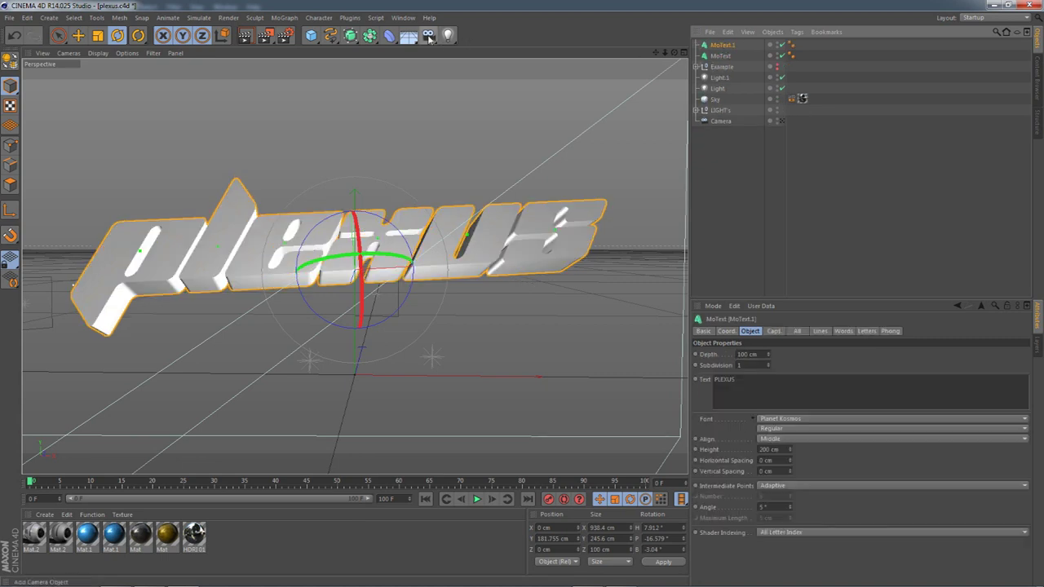
pyautogui.click(370, 36)
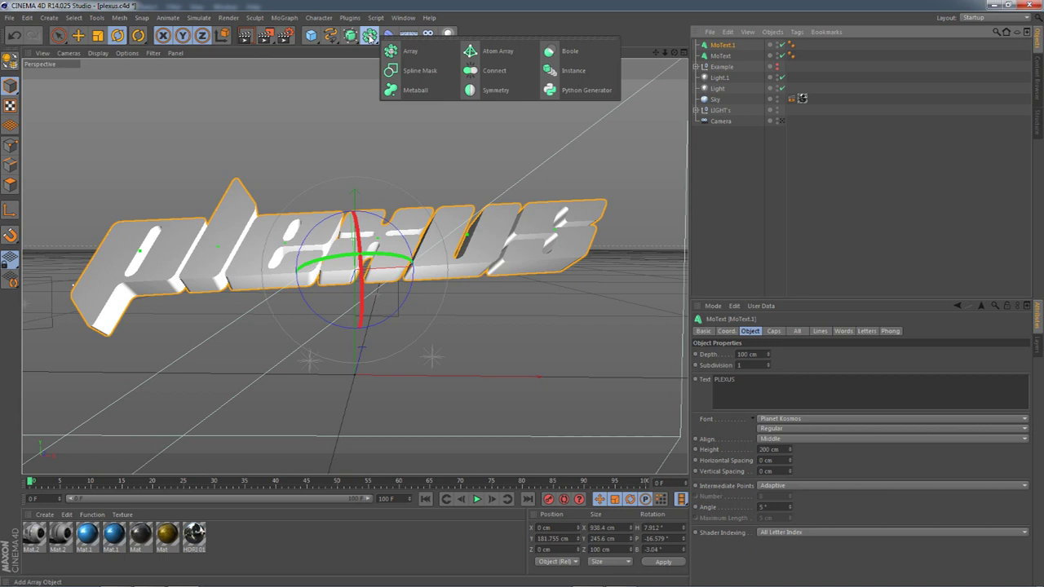
pyautogui.click(498, 51)
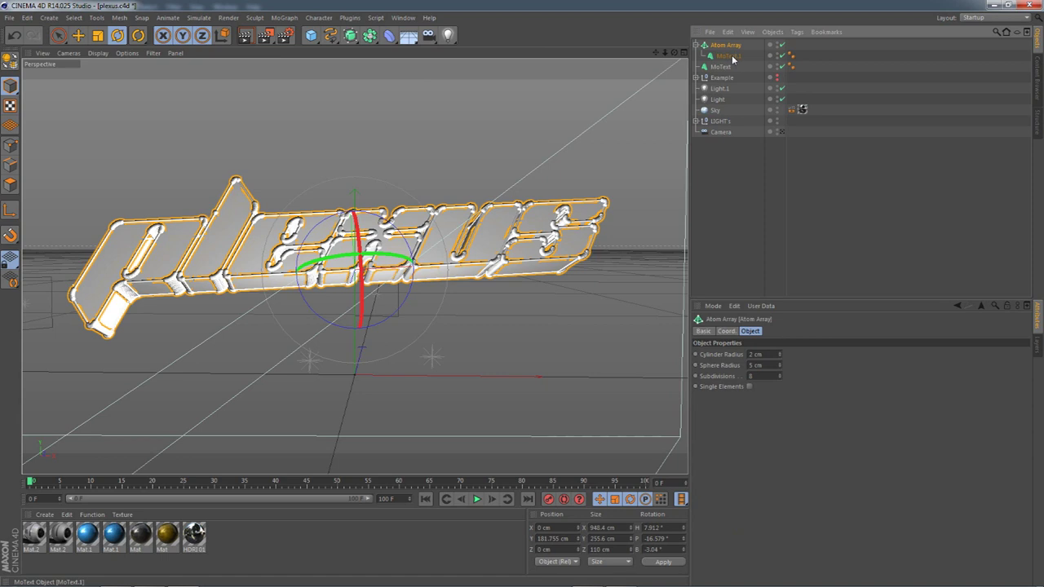
pyautogui.hotkey('ctrl', 'z')
# Step: Add an Atom Array, nest the copied MoText.1 inside it, and hide the original MoText in the viewport
pyautogui.click(374, 36)
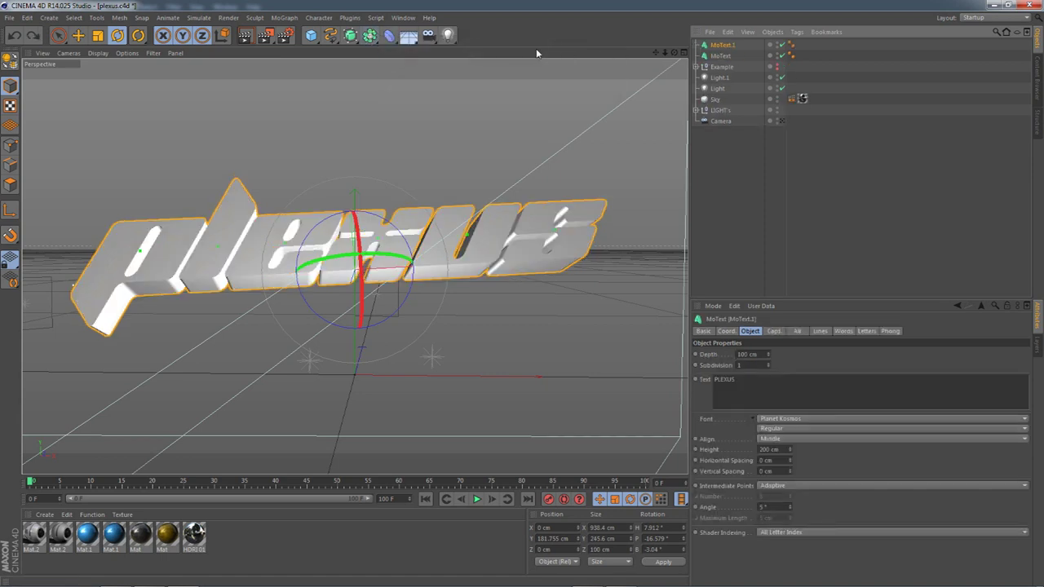
pyautogui.click(373, 37)
pyautogui.click(498, 51)
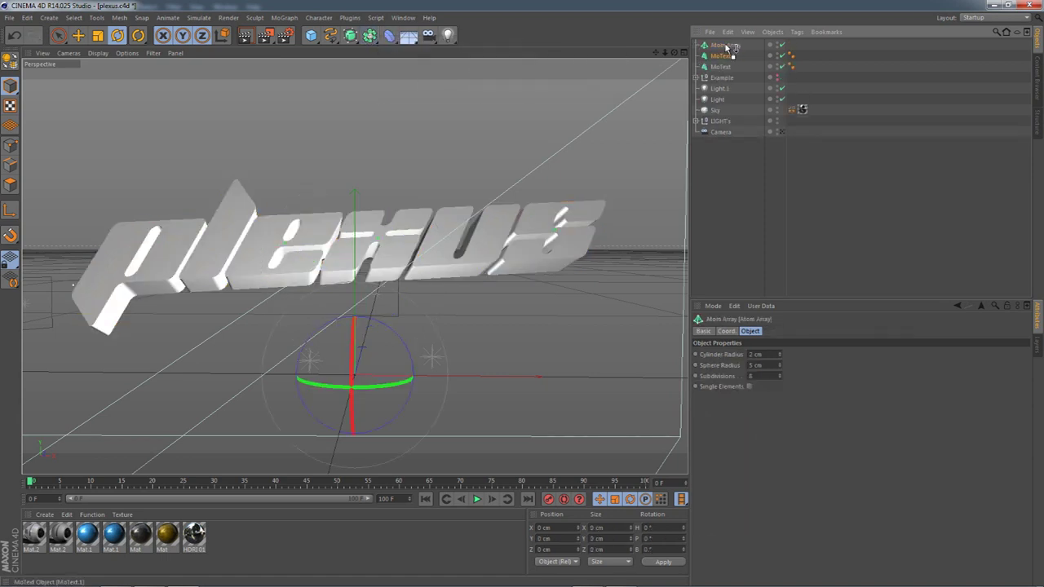
pyautogui.moveTo(724, 47); pyautogui.dragTo(724, 47)
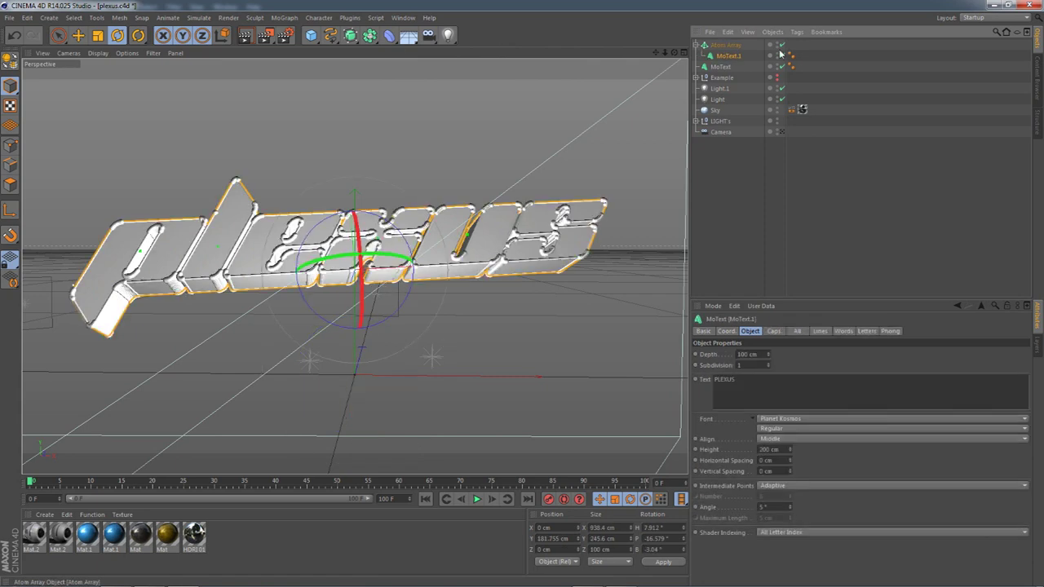
pyautogui.click(733, 46)
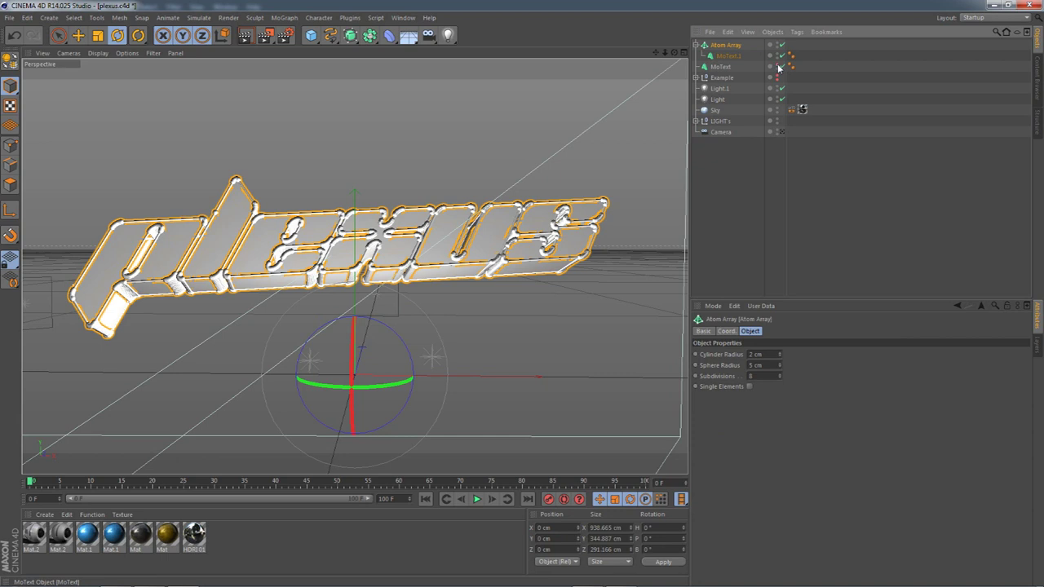
pyautogui.click(778, 65)
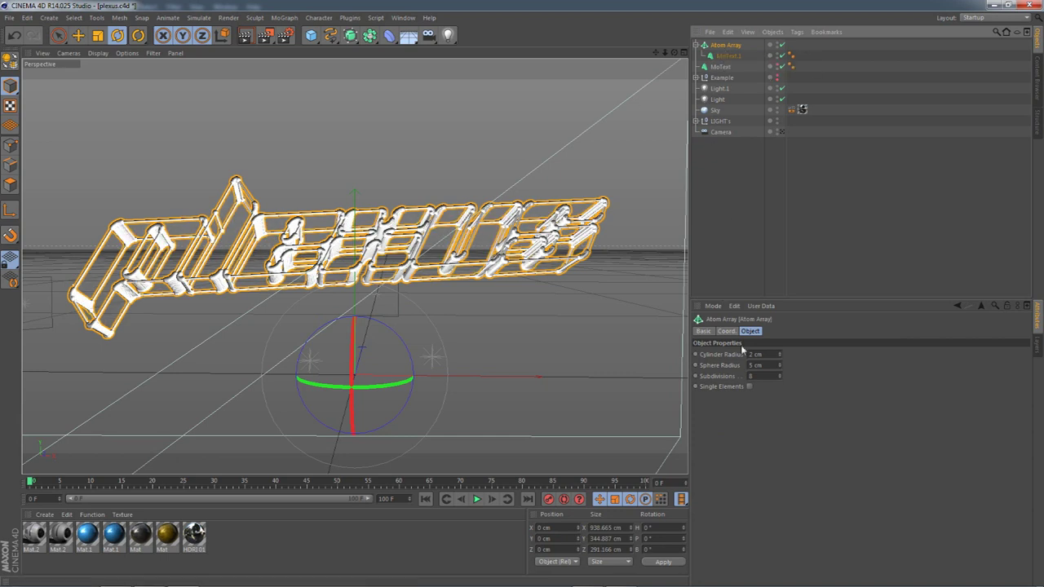
# Step: Set the Atom Array's cylinder radius to 0.5 cm and its sphere radius to 2.5 cm
pyautogui.click(770, 353)
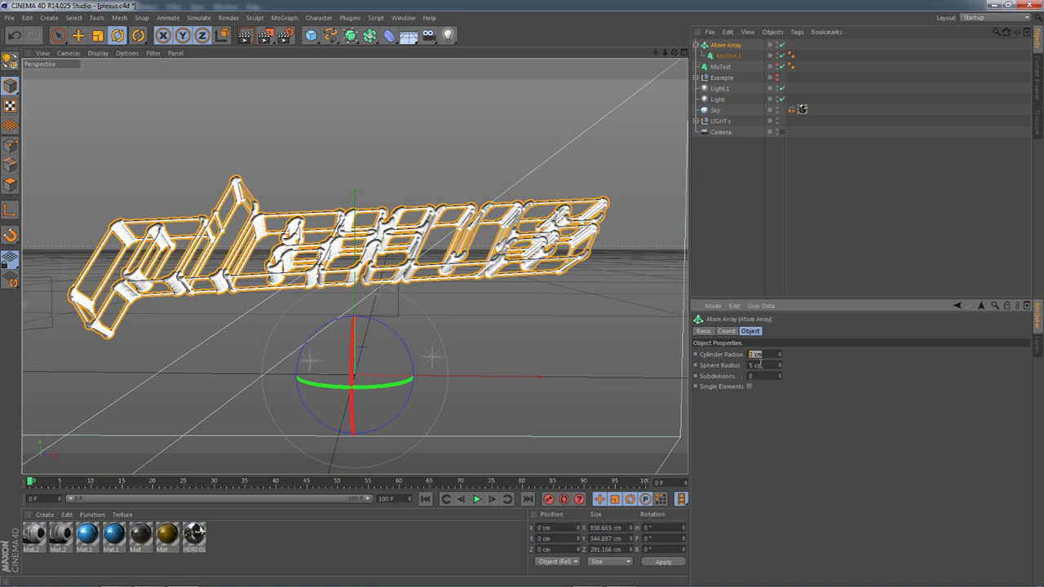
pyautogui.press('Return')
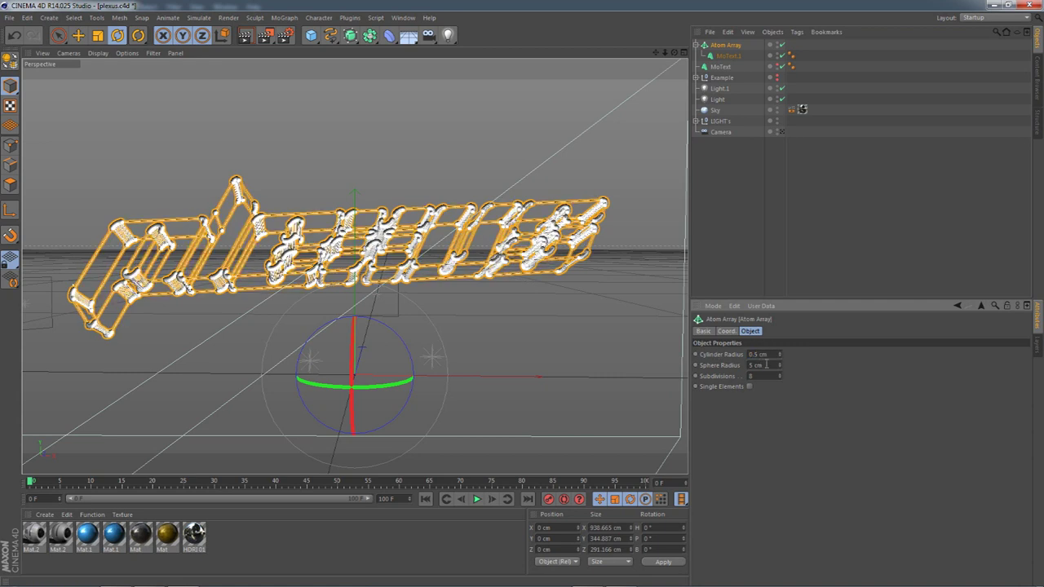
pyautogui.click(787, 230)
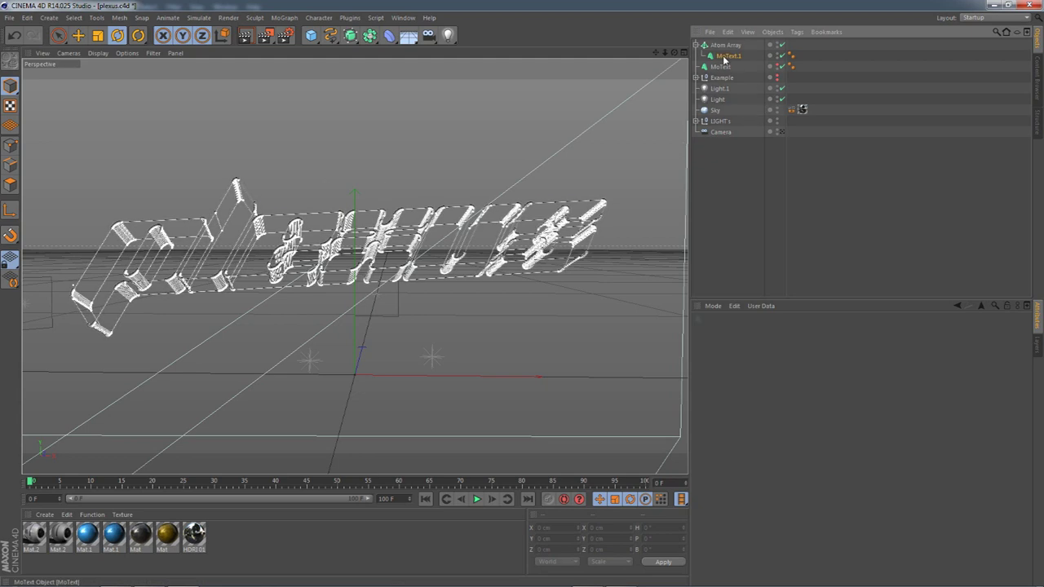
pyautogui.click(728, 56)
pyautogui.click(727, 45)
pyautogui.doubleClick(763, 365)
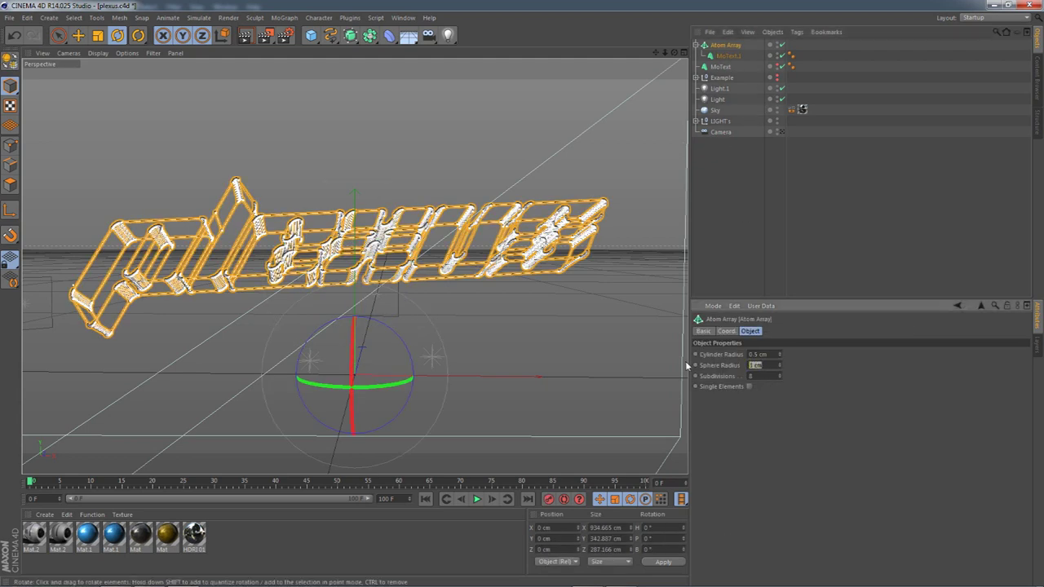
pyautogui.write('2.5')
pyautogui.click(765, 242)
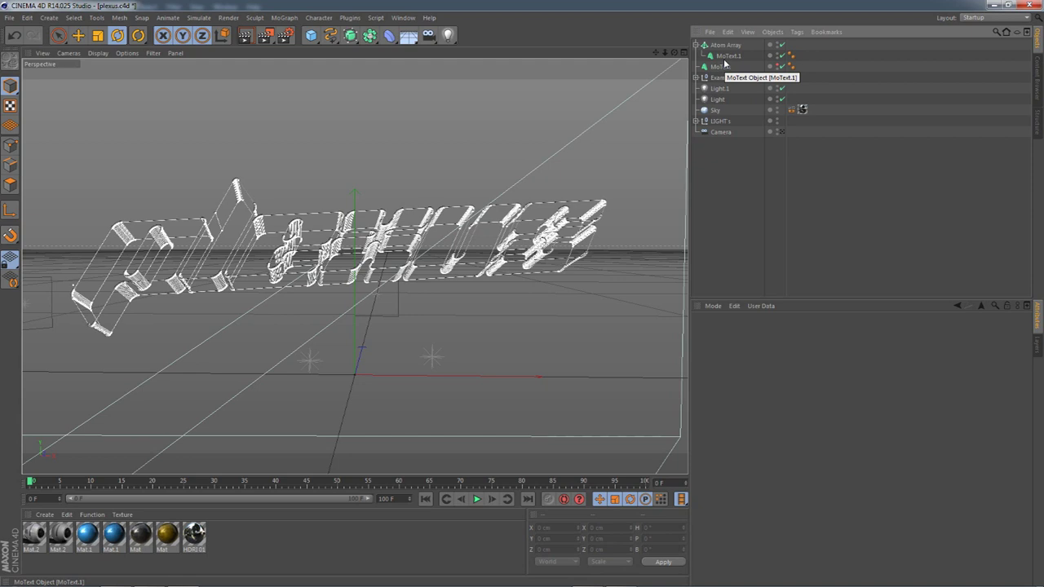
# Step: Add a Boole object and nest the collapsed Atom Array inside it
pyautogui.click(696, 46)
pyautogui.click(718, 46)
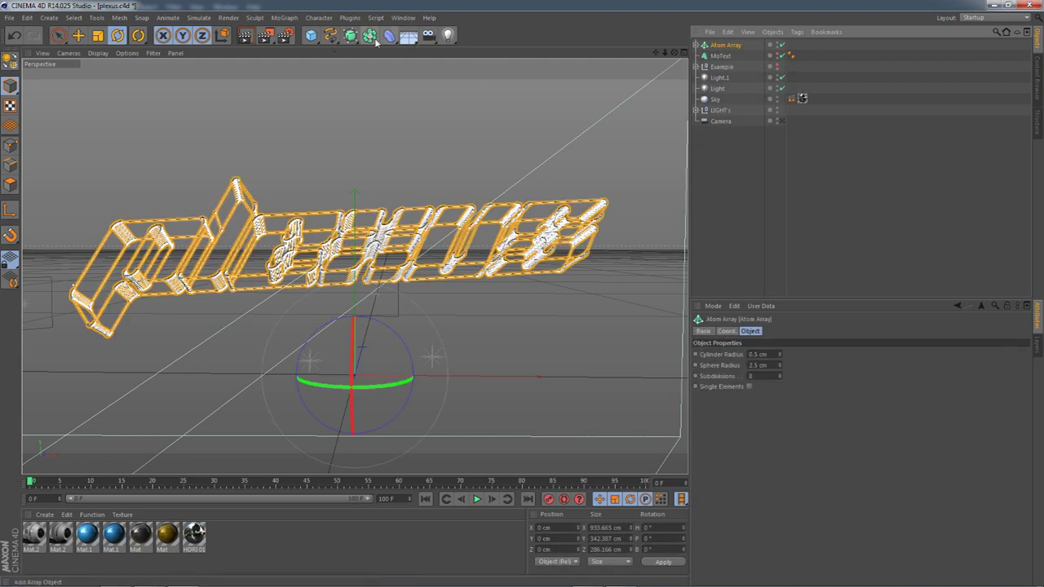
pyautogui.click(369, 35)
pyautogui.click(588, 53)
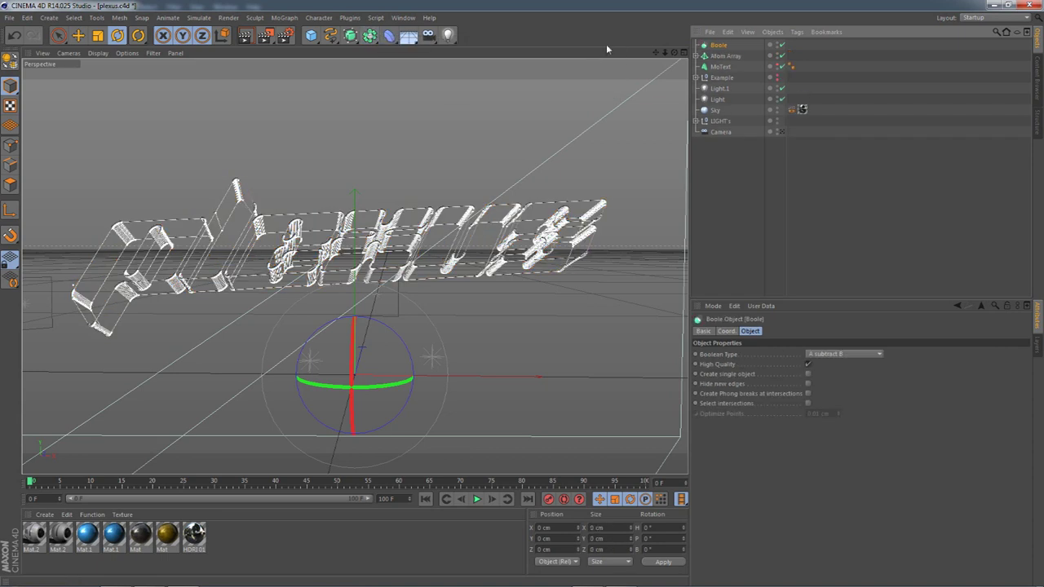
pyautogui.click(716, 57)
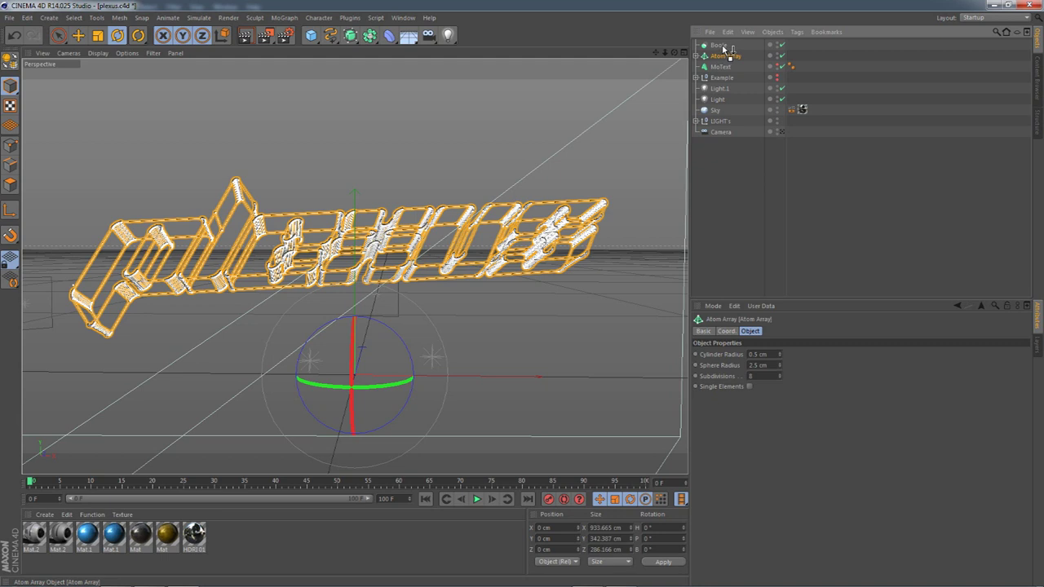
pyautogui.moveTo(723, 49); pyautogui.dragTo(724, 48)
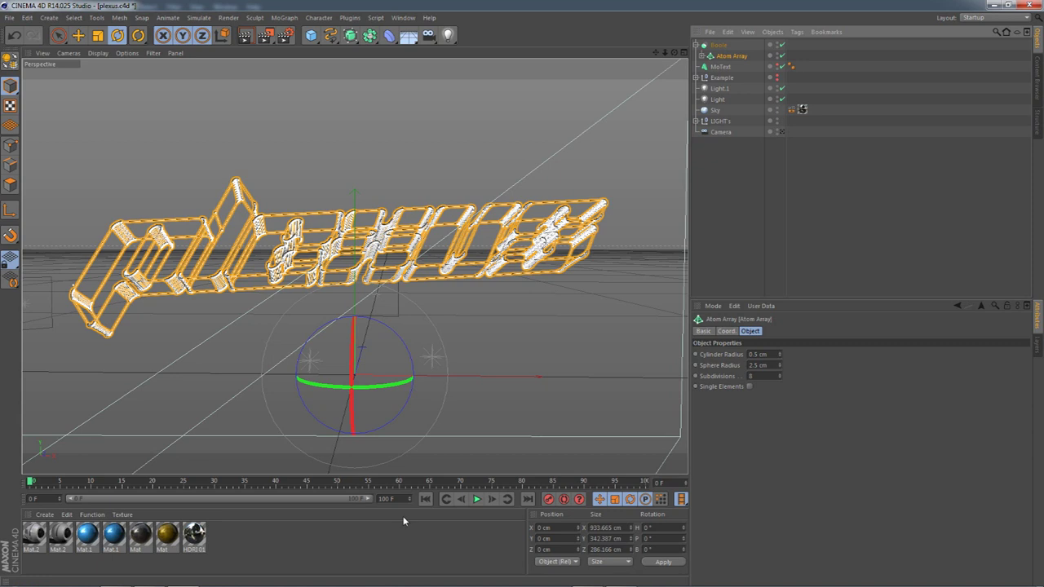
pyautogui.click(724, 46)
pyautogui.click(725, 57)
# Step: Create a cube scaled uniformly to about 374 cm and rotate its bank to about -26.8°
pyautogui.click(311, 35)
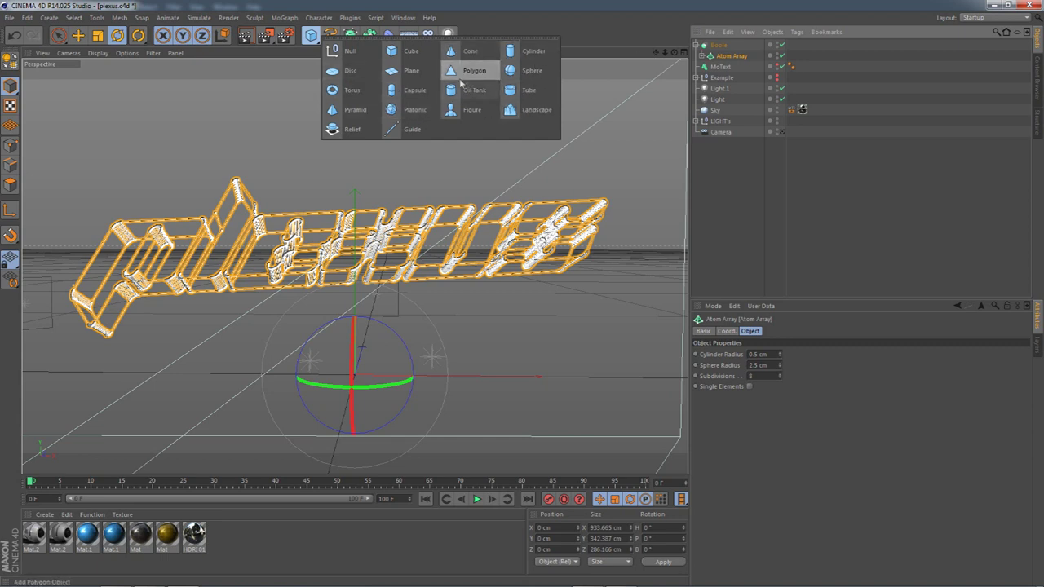
pyautogui.click(410, 50)
pyautogui.moveTo(656, 53); pyautogui.dragTo(774, 37)
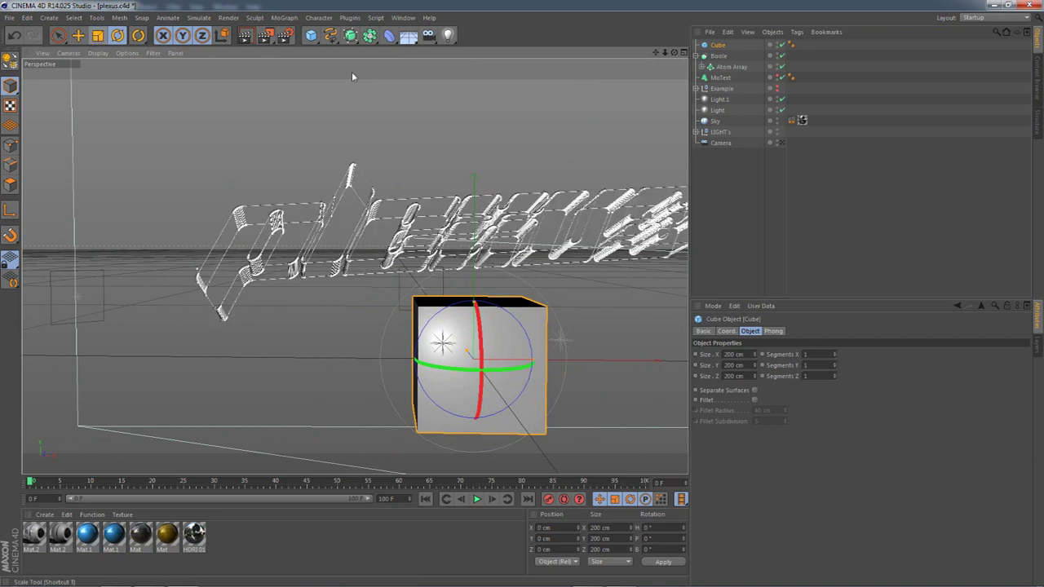
pyautogui.click(97, 35)
pyautogui.moveTo(124, 137); pyautogui.dragTo(653, 192)
pyautogui.moveTo(455, 336); pyautogui.dragTo(458, 338)
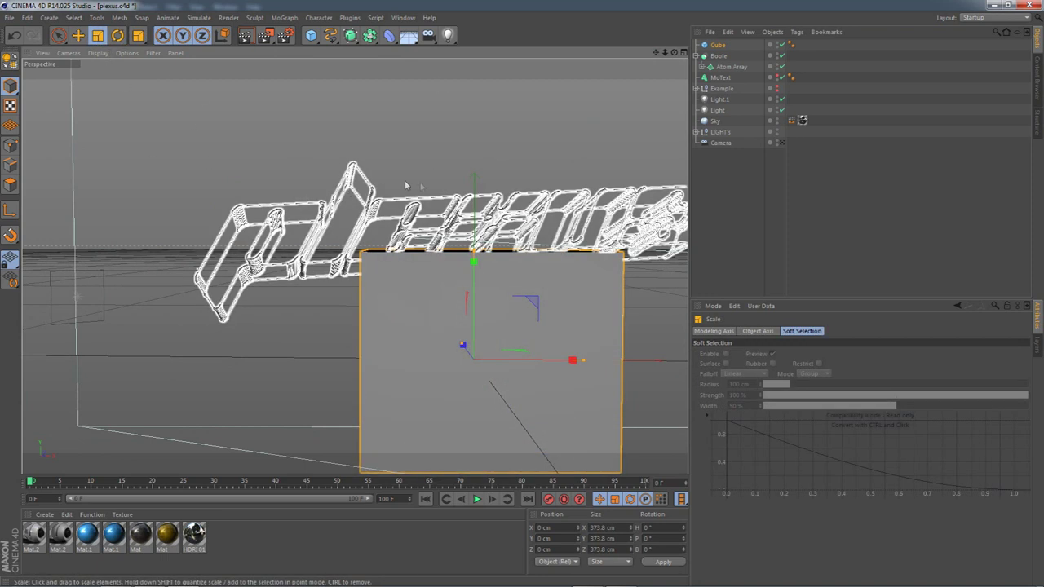
pyautogui.press('r')
pyautogui.moveTo(453, 300); pyautogui.dragTo(433, 315)
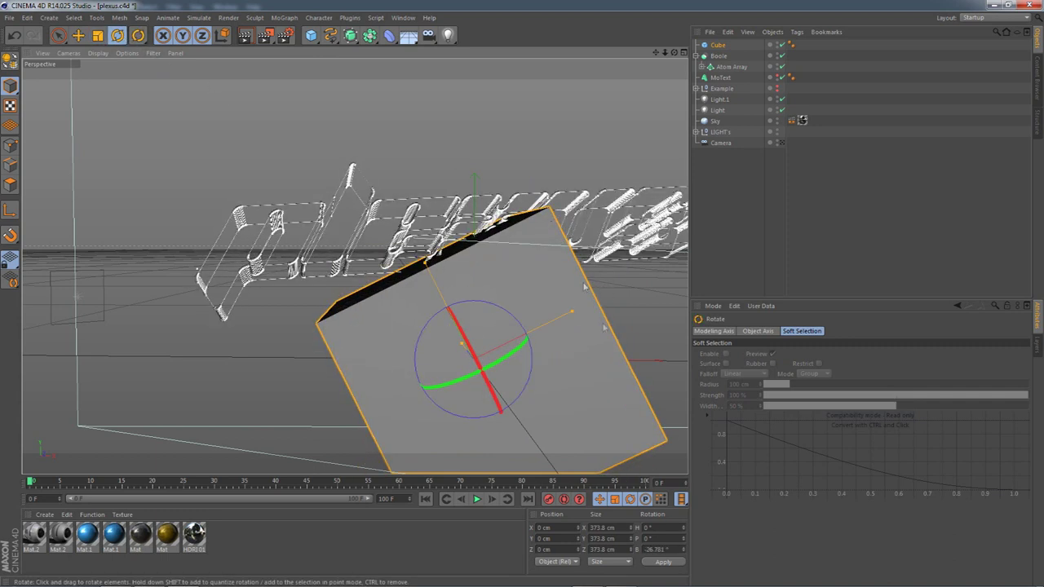
# Step: Enlarge the cube to about 517 cm and move it over the first letters, at about X -184, Y 117, Z 10 cm
pyautogui.press('t')
pyautogui.moveTo(236, 130); pyautogui.dragTo(278, 139)
pyautogui.press('e')
pyautogui.moveTo(352, 149); pyautogui.dragTo(195, 34)
pyautogui.keyDown('alt'); pyautogui.moveTo(563, 256); pyautogui.dragTo(571, 232); pyautogui.keyUp('alt')
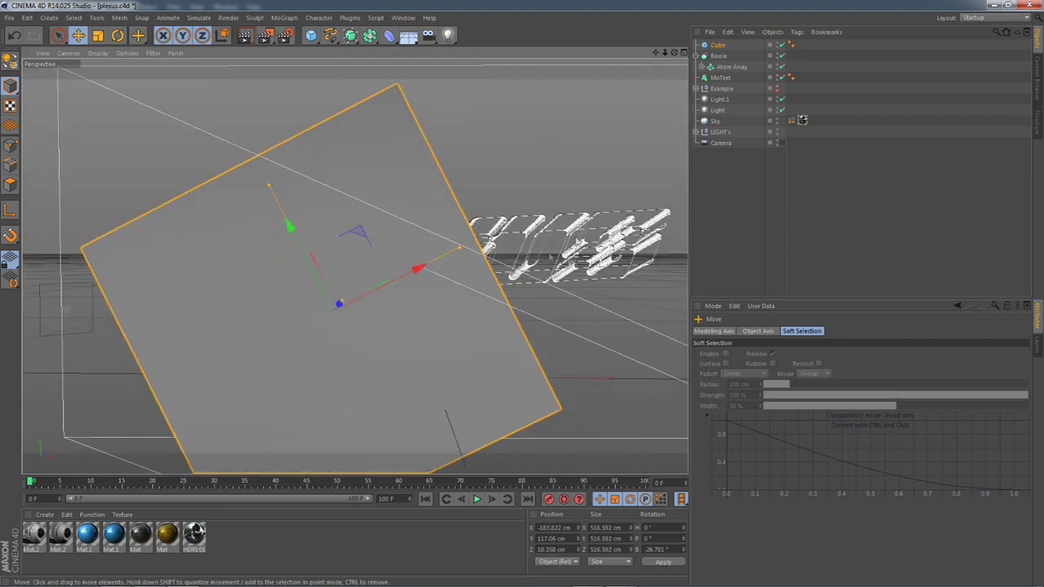
# Step: Nest the cube in the Boole below the Atom Array to subtract the first half of the wireframe text
pyautogui.moveTo(748, 58); pyautogui.dragTo(731, 76)
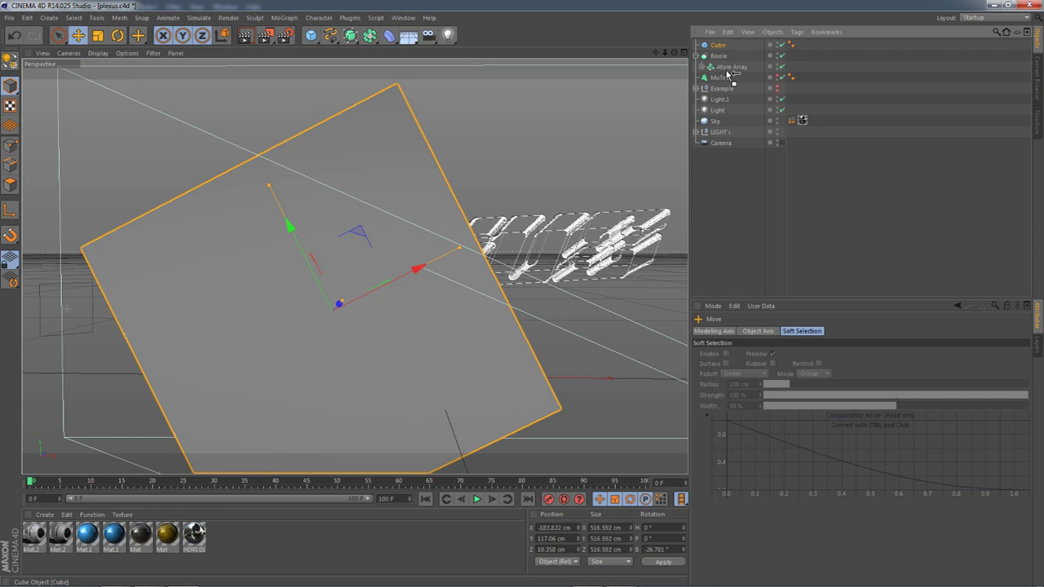
pyautogui.moveTo(727, 74); pyautogui.dragTo(728, 73)
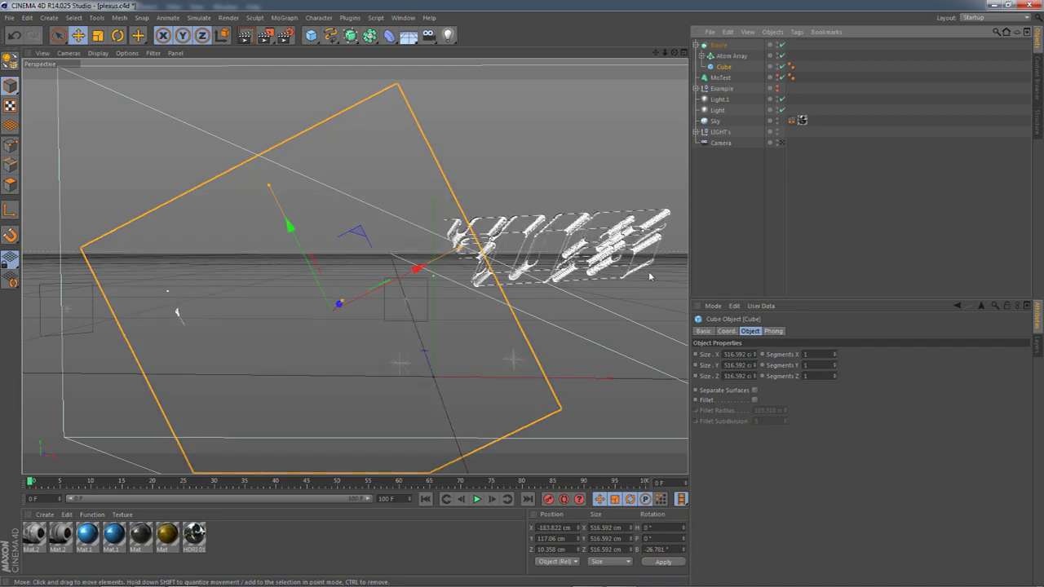
pyautogui.click(721, 260)
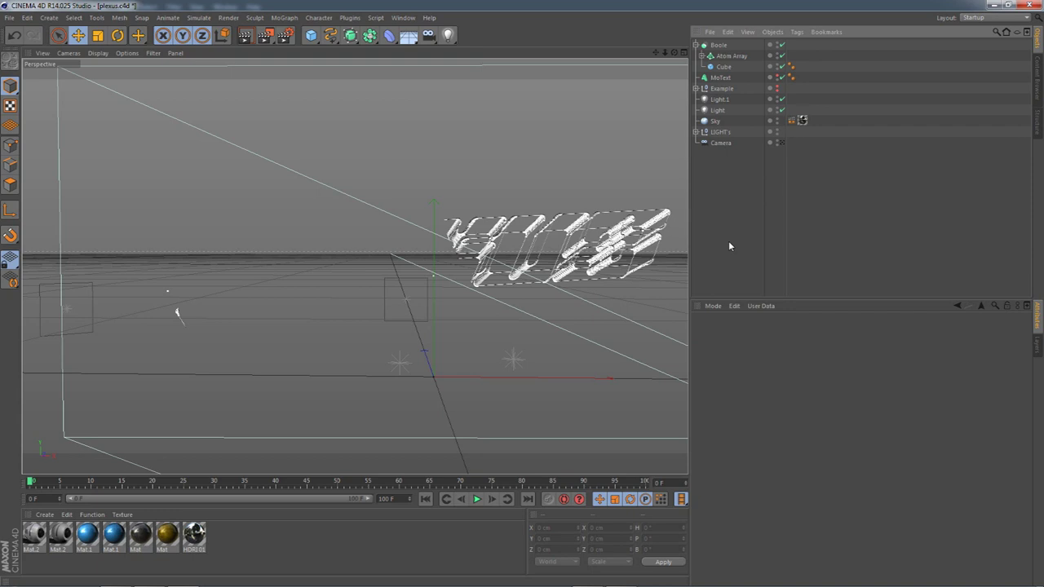
# Step: Compare the scene camera's view with the finished Photoshop banner, and make the original MoText visible again in Cinema 4D
pyautogui.click(781, 143)
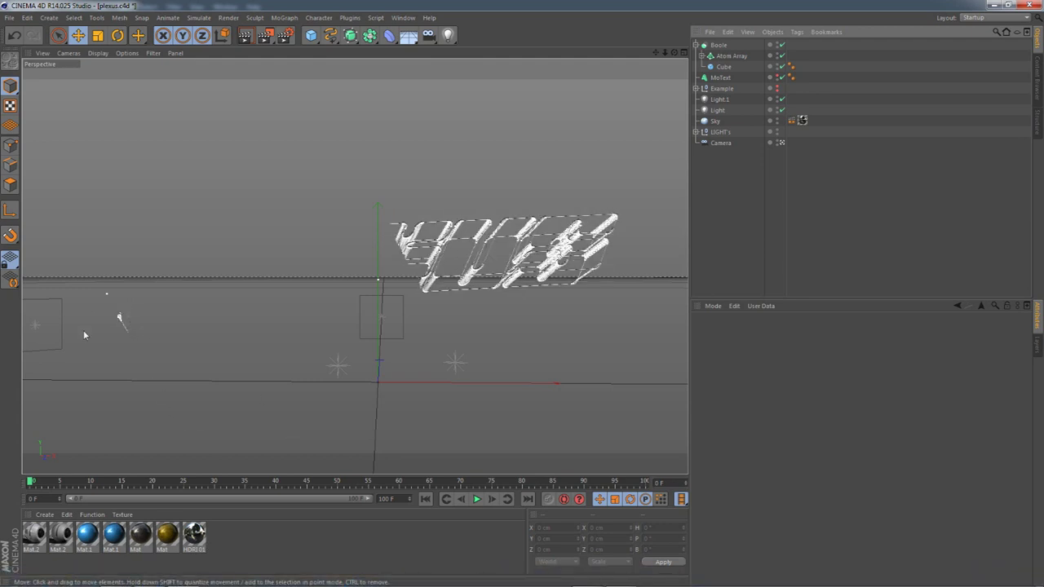
pyautogui.click(149, 578)
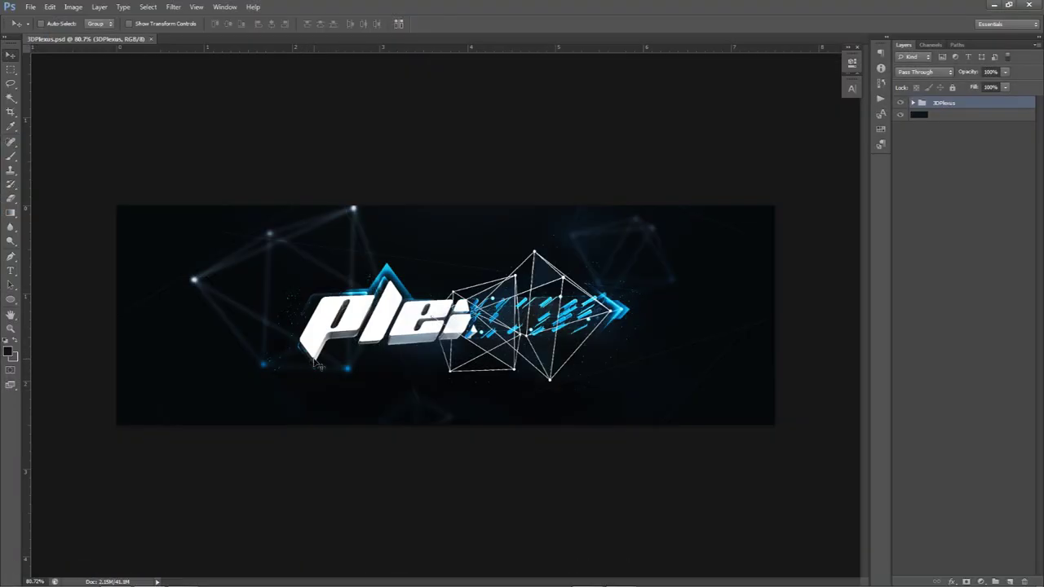
pyautogui.click(182, 576)
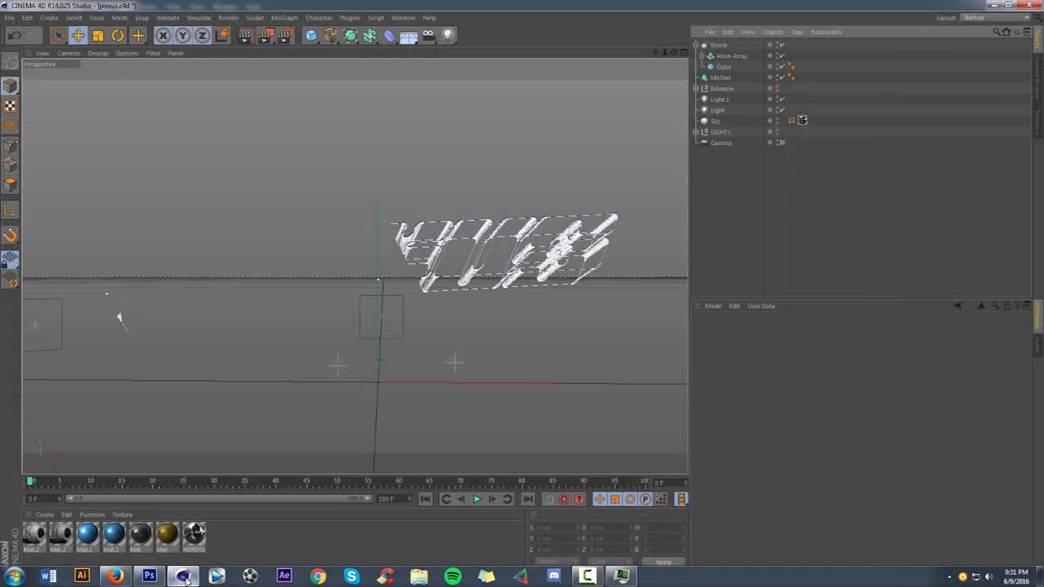
pyautogui.click(779, 78)
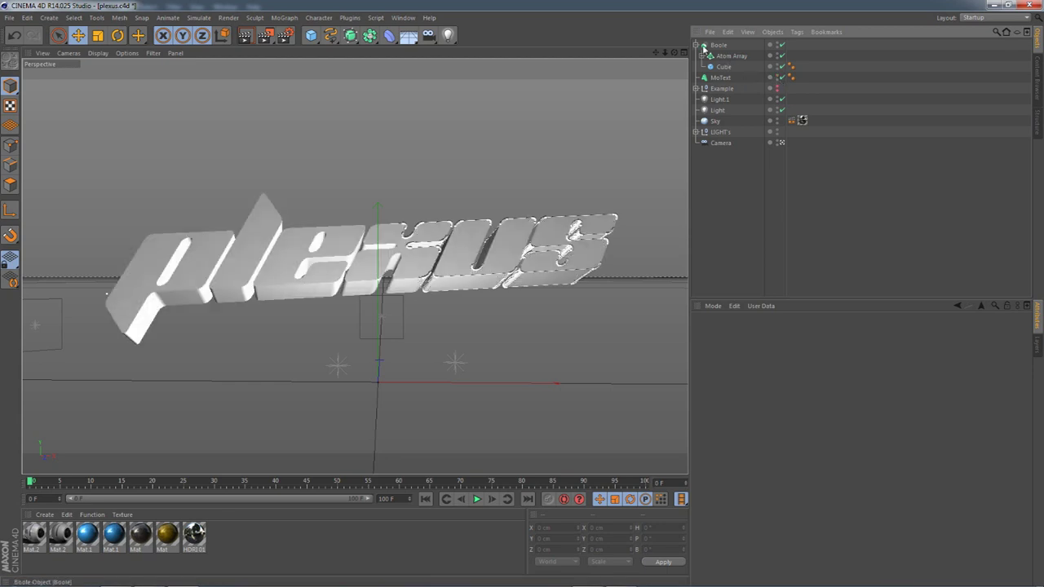
# Step: Add a second Boole to the scene and nest the original MoText inside it
pyautogui.click(695, 45)
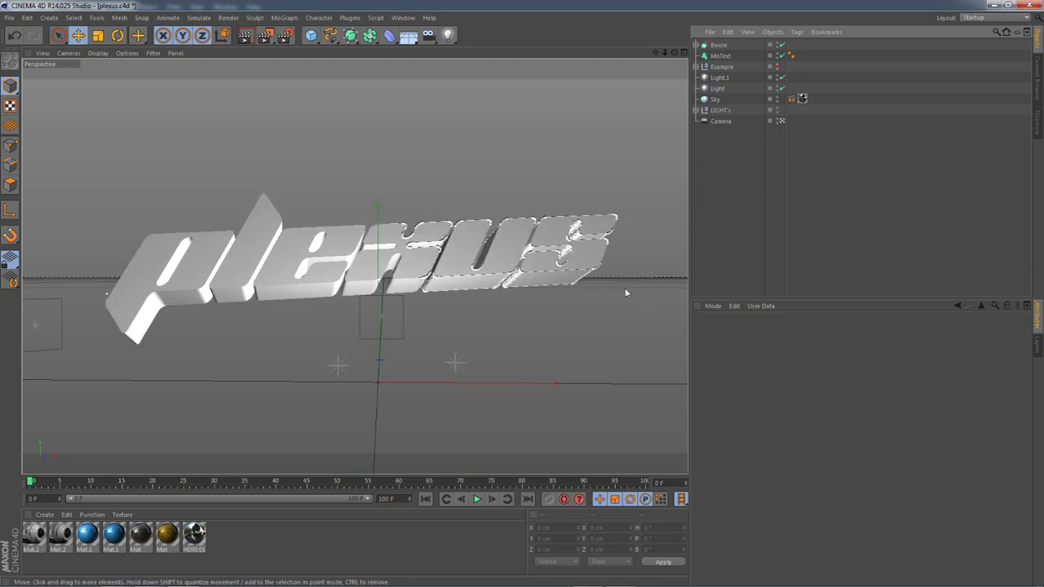
pyautogui.moveTo(370, 35); pyautogui.dragTo(571, 51)
pyautogui.click(719, 68)
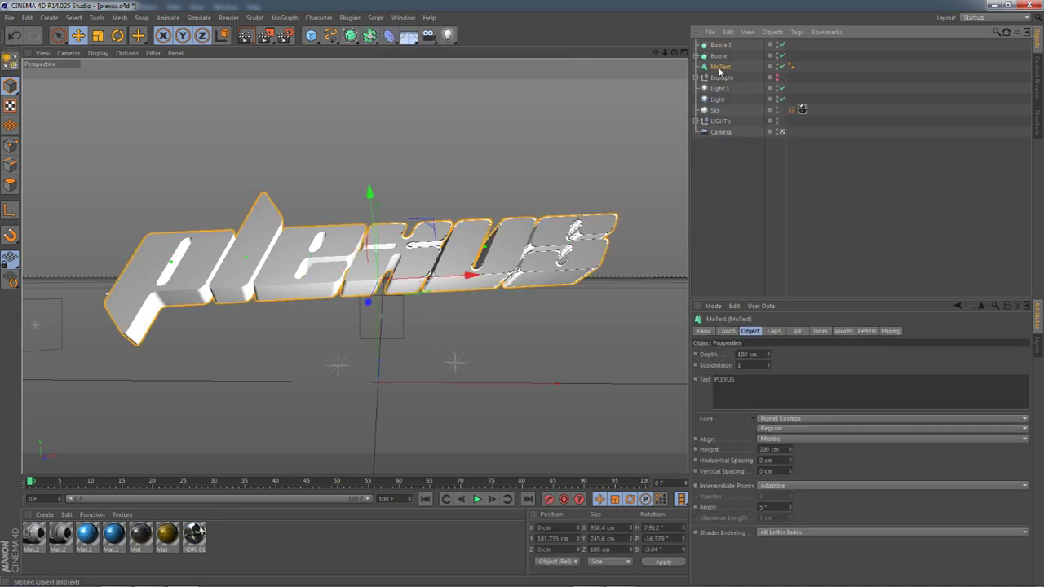
pyautogui.moveTo(728, 48); pyautogui.dragTo(722, 47)
pyautogui.click(721, 45)
# Step: Create a cube over the last letters, leave the scene camera's view, and scale the cube uniformly to about 439.6 cm
pyautogui.moveTo(311, 35); pyautogui.dragTo(409, 51)
pyautogui.moveTo(408, 408); pyautogui.dragTo(530, 301)
pyautogui.click(782, 143)
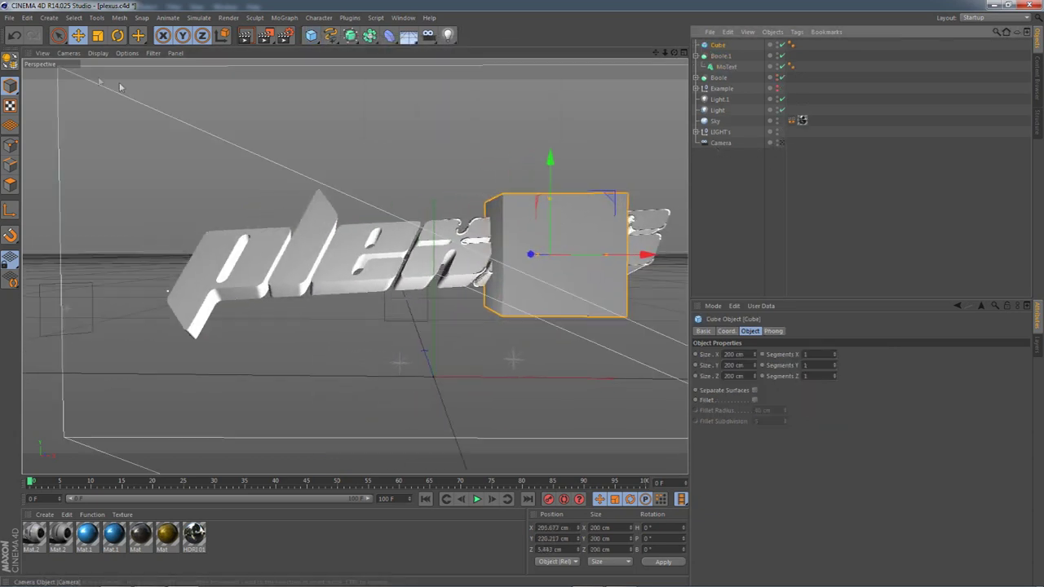
pyautogui.click(98, 35)
pyautogui.moveTo(429, 137); pyautogui.dragTo(738, 135)
# Step: Rotate the new cube's bank to about -22.4° and move it over the text's second half, at about X 278, Y 260, Z 10 cm
pyautogui.click(117, 35)
pyautogui.moveTo(517, 214); pyautogui.dragTo(489, 215)
pyautogui.click(78, 35)
pyautogui.moveTo(229, 139); pyautogui.dragTo(274, 120)
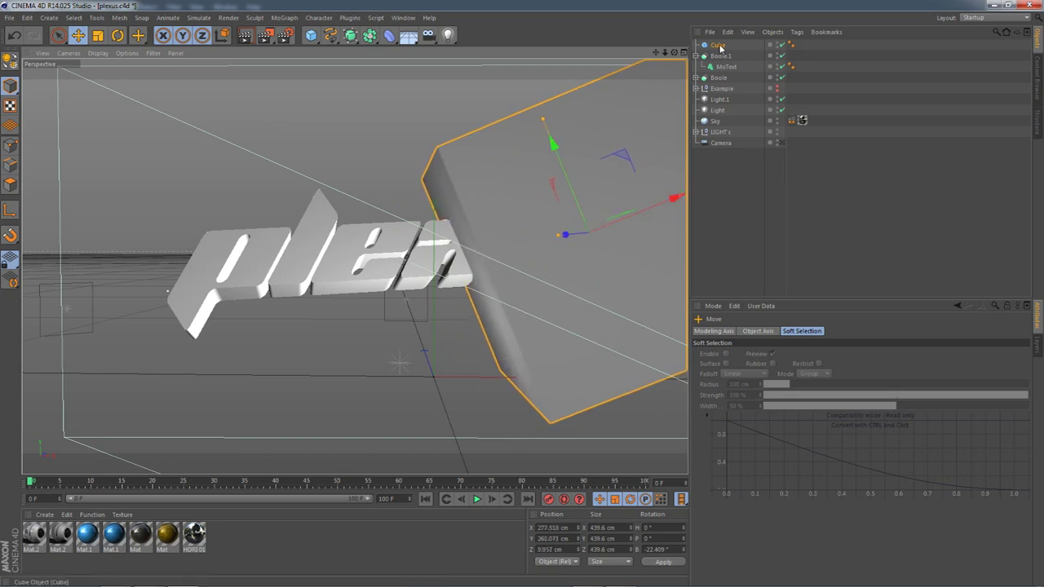
# Step: Nest the cube below the MoText in the second Boole to cut off the solid text's second half, and look through the scene camera
pyautogui.moveTo(729, 74); pyautogui.dragTo(727, 71)
pyautogui.click(730, 250)
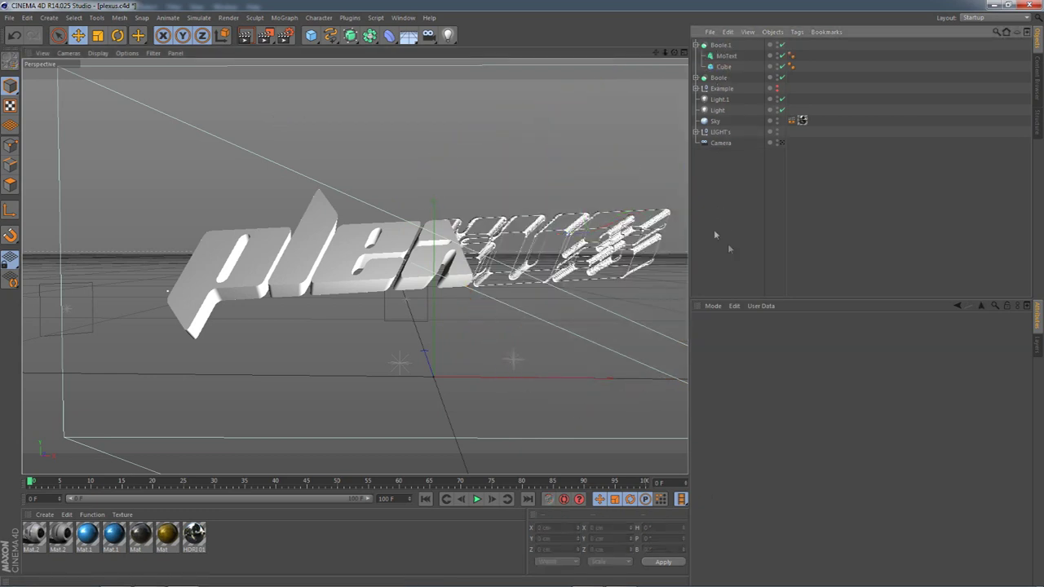
pyautogui.click(781, 144)
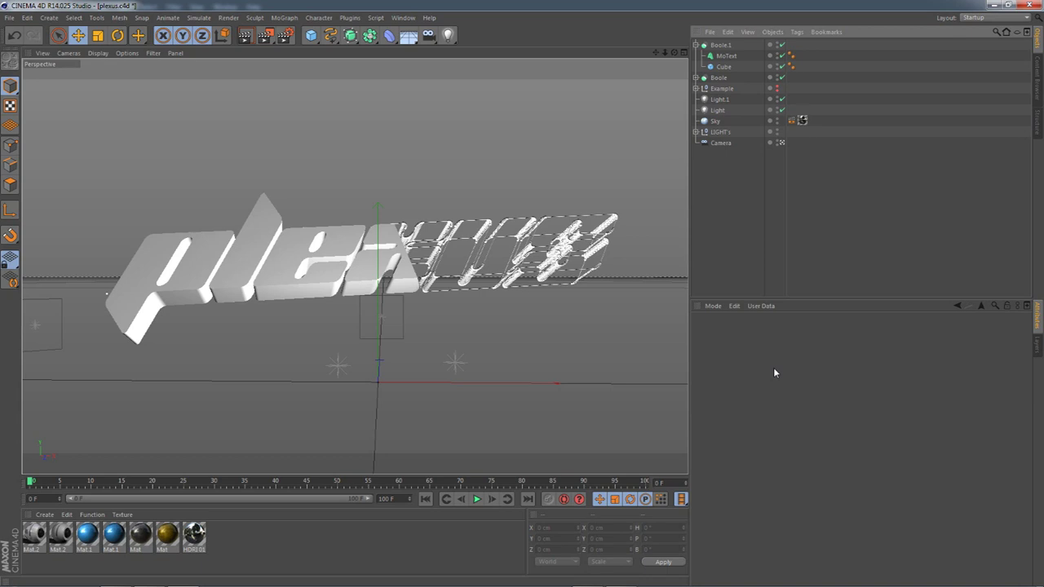
# Step: Inspect the seam between solid and wireframe letters and nudge the MoText Boole's cube to X 278.068, Y 259.961, Z 9.983 cm
pyautogui.click(780, 144)
pyautogui.scroll(10, 507, 284)
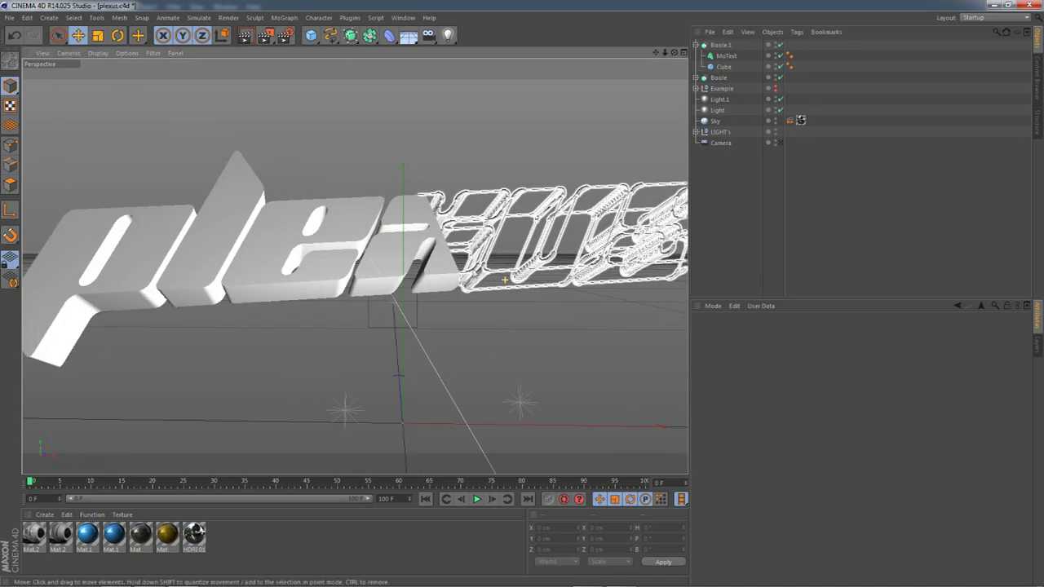
pyautogui.scroll(10, 486, 273)
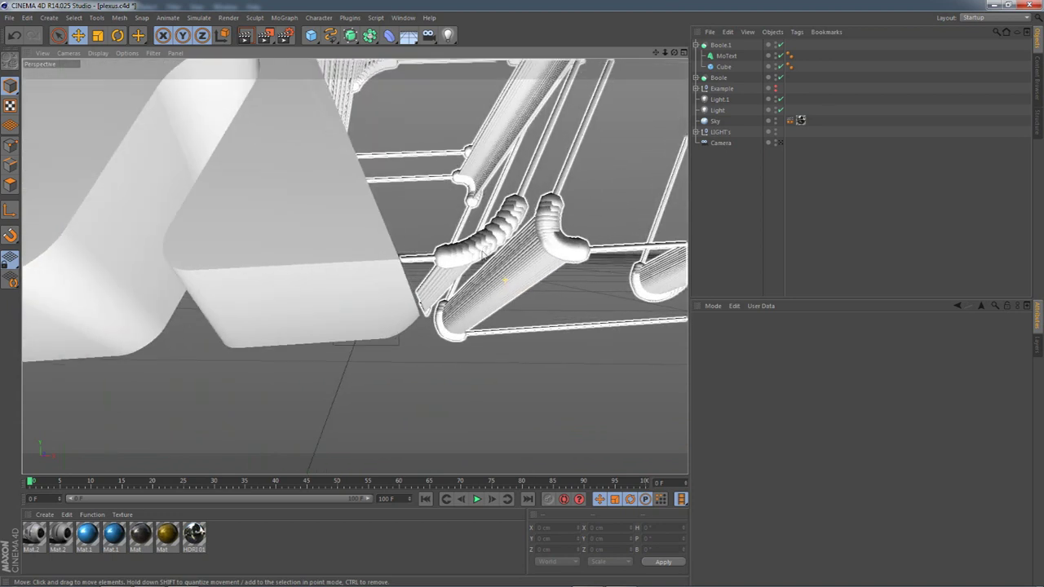
pyautogui.scroll(8, 455, 214)
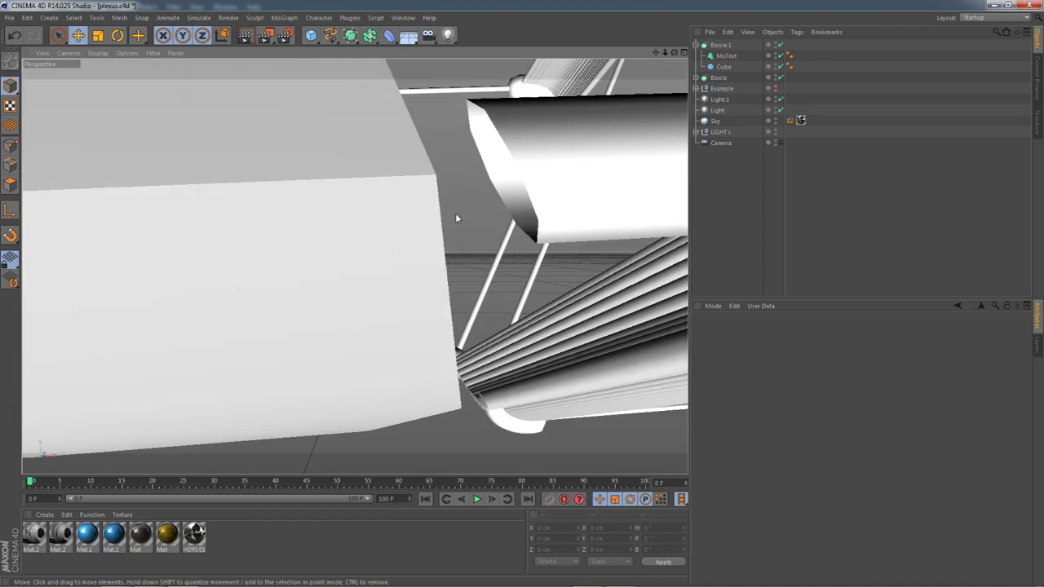
pyautogui.click(723, 66)
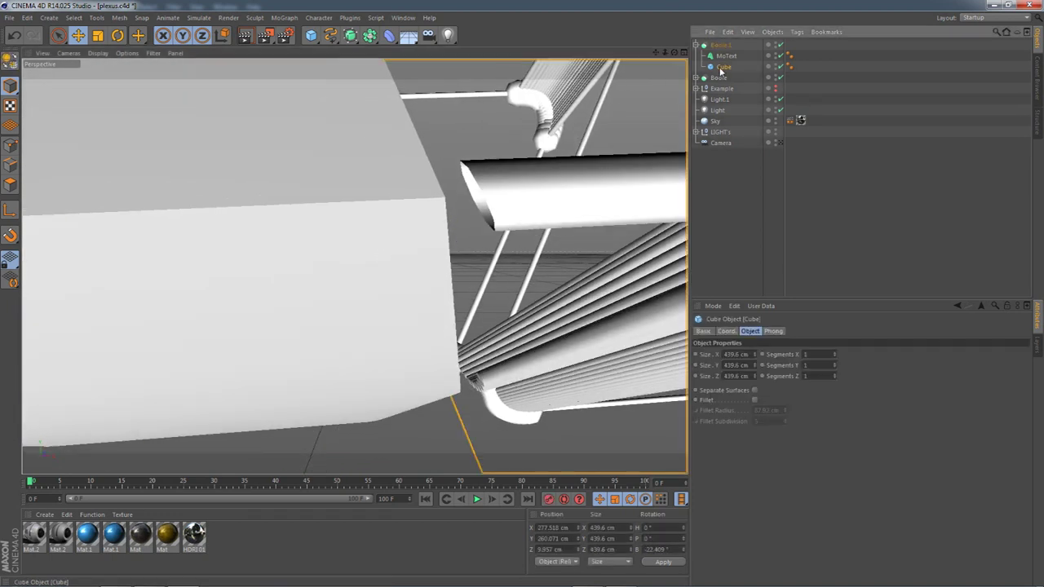
pyautogui.moveTo(361, 191); pyautogui.dragTo(547, 245)
pyautogui.scroll(-3, 465, 216)
pyautogui.scroll(2, 627, 131)
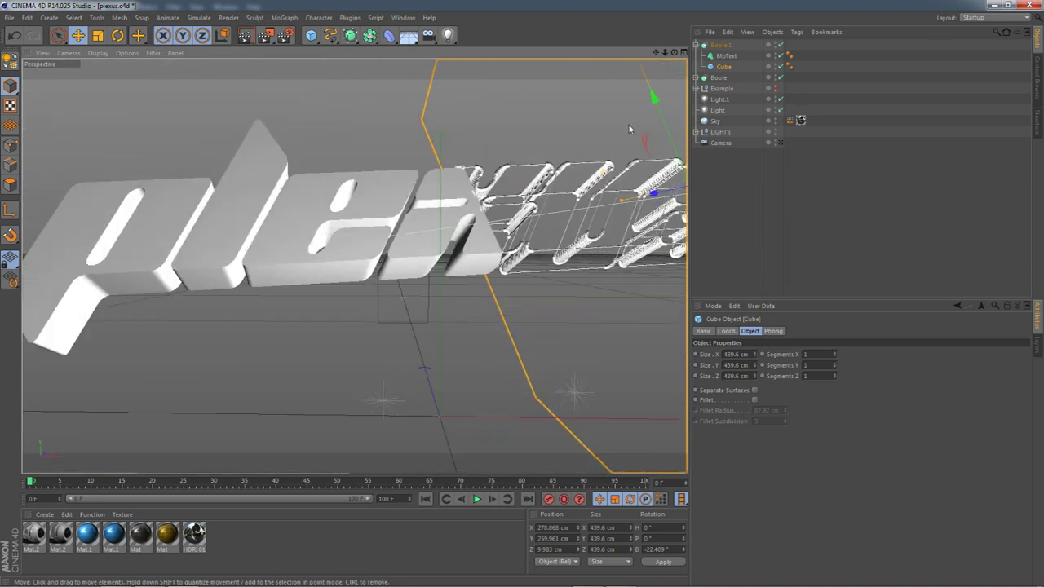
# Step: Examine the wireframe up close beside the solid letters, along with the Atom Array's cylinder and sphere radii
pyautogui.scroll(6, 575, 158)
pyautogui.keyDown('alt'); pyautogui.moveTo(556, 158); pyautogui.dragTo(532, 231); pyautogui.keyUp('alt')
pyautogui.click(725, 56)
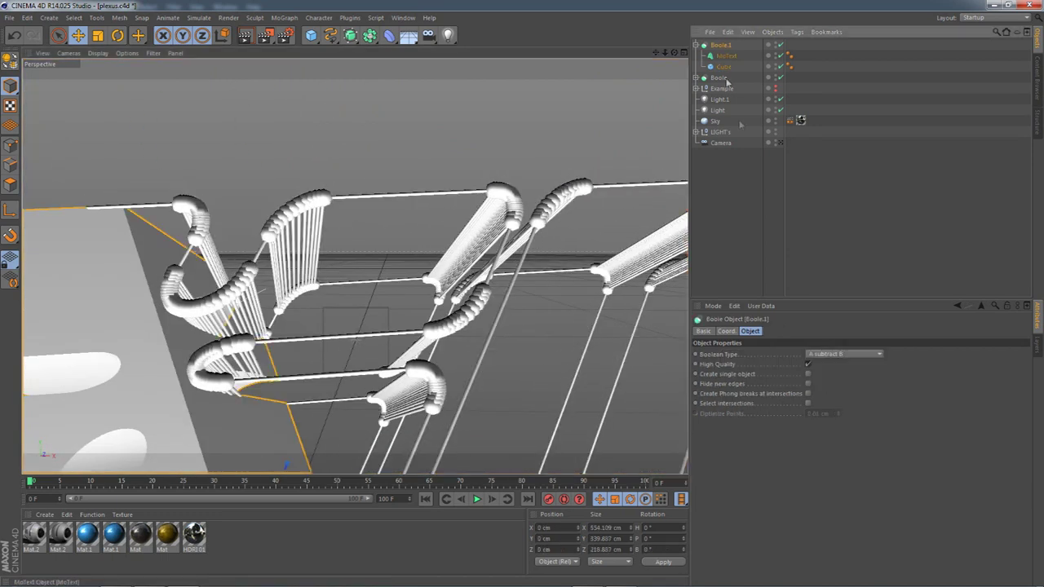
pyautogui.click(696, 78)
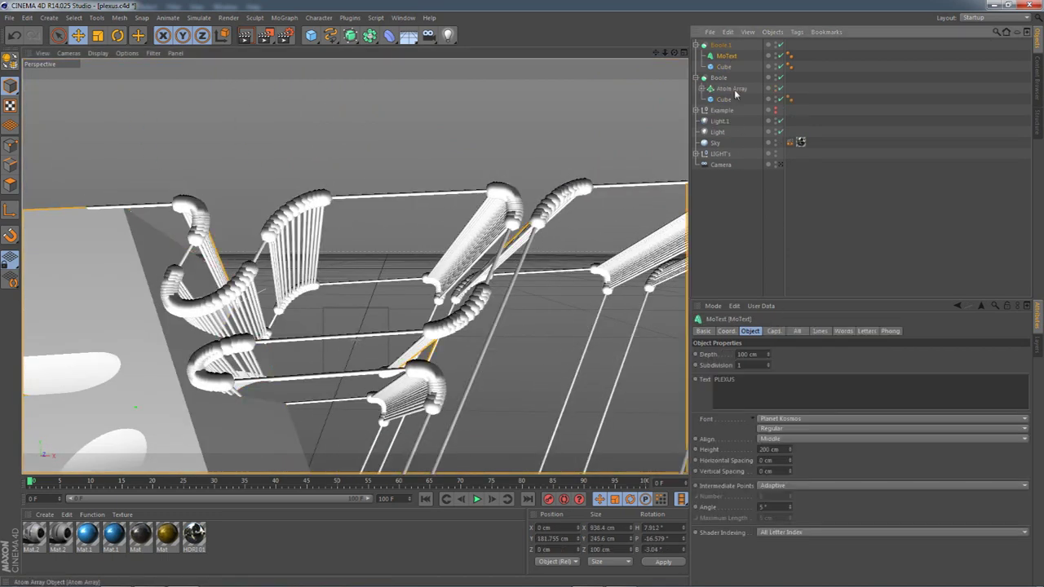
pyautogui.click(730, 88)
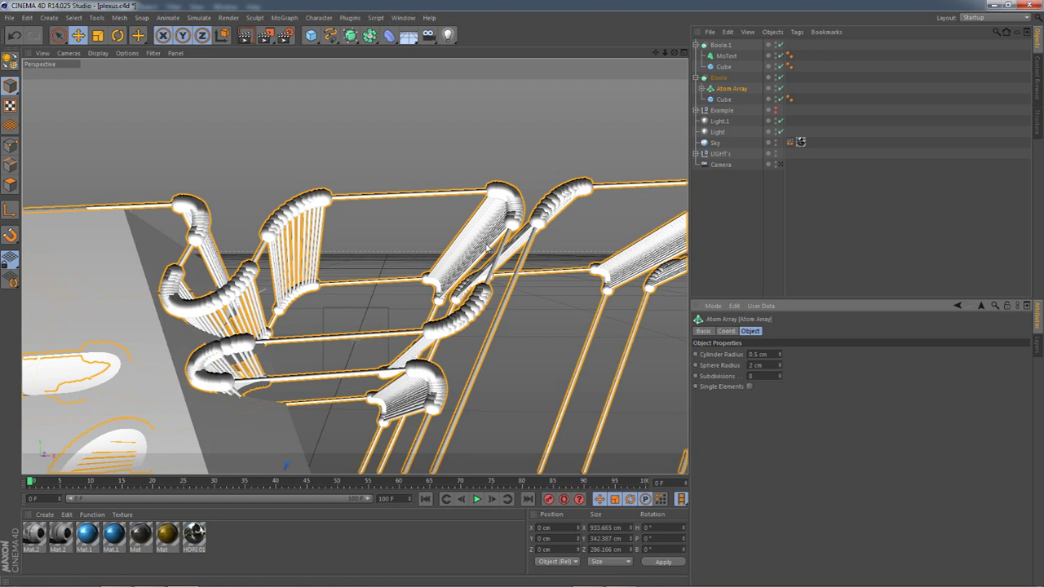
pyautogui.click(531, 292)
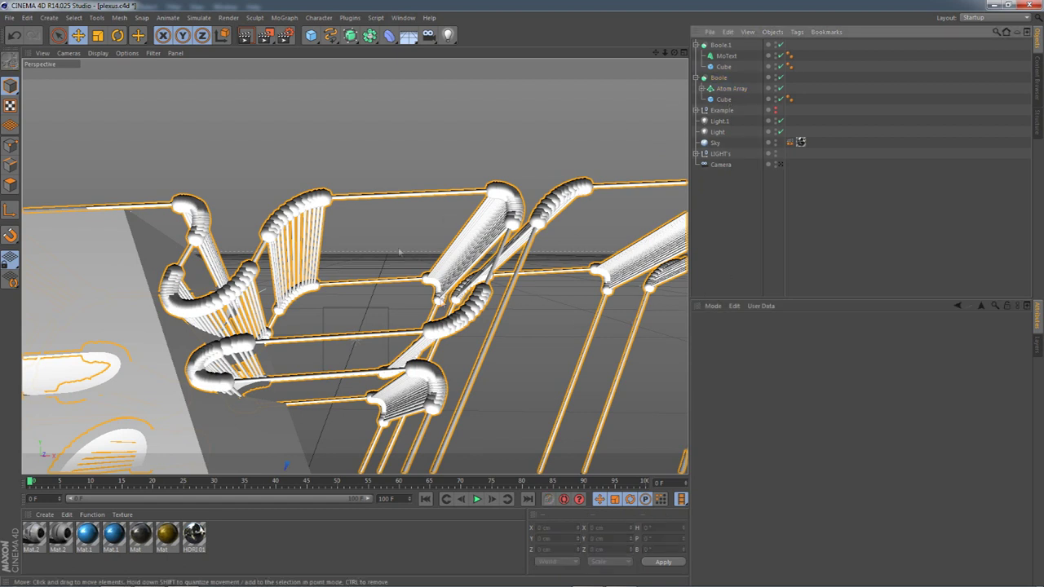
pyautogui.click(696, 78)
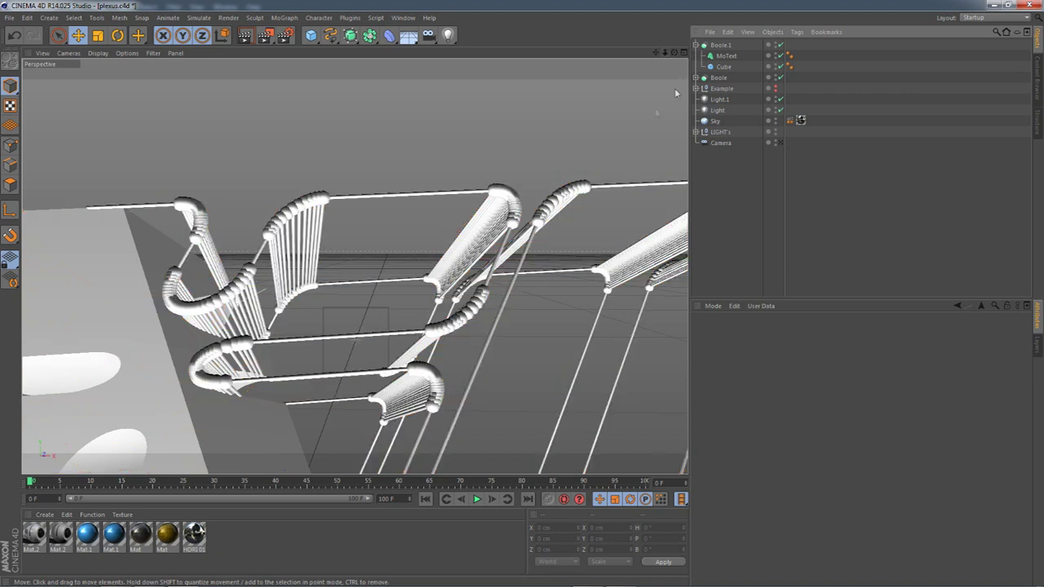
# Step: Compare the whole text with the finished banner in Photoshop, and check it through the scene camera back in Cinema 4D
pyautogui.moveTo(665, 52); pyautogui.dragTo(530, 54)
pyautogui.moveTo(657, 53); pyautogui.dragTo(628, 53)
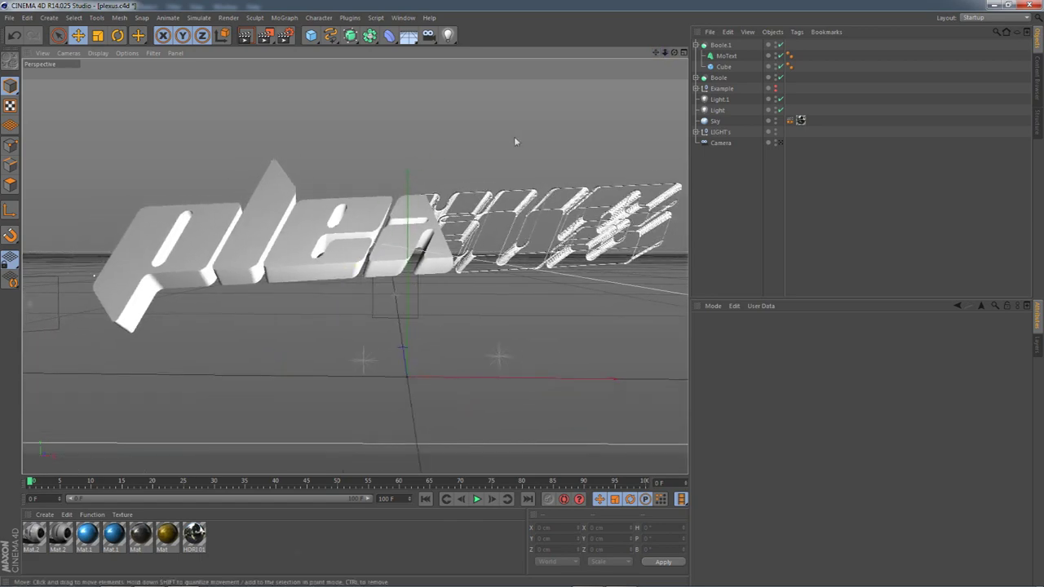
pyautogui.click(149, 576)
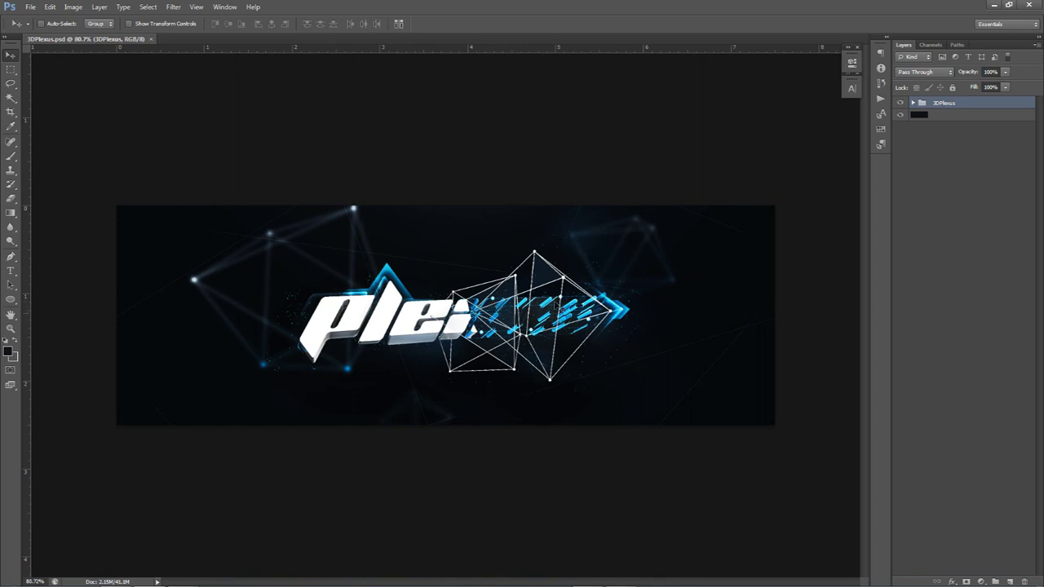
pyautogui.moveTo(171, 577)
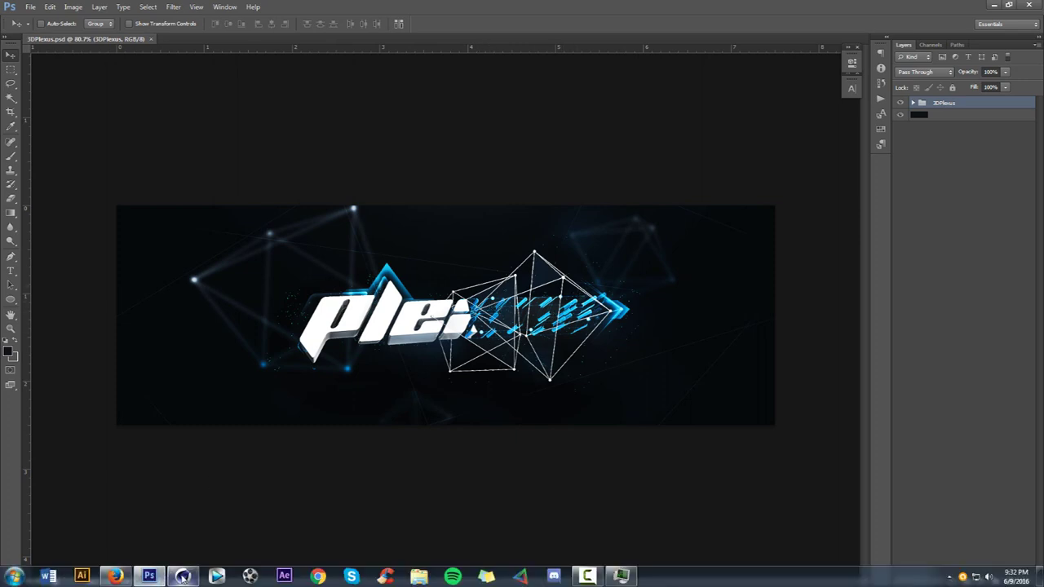
pyautogui.click(183, 577)
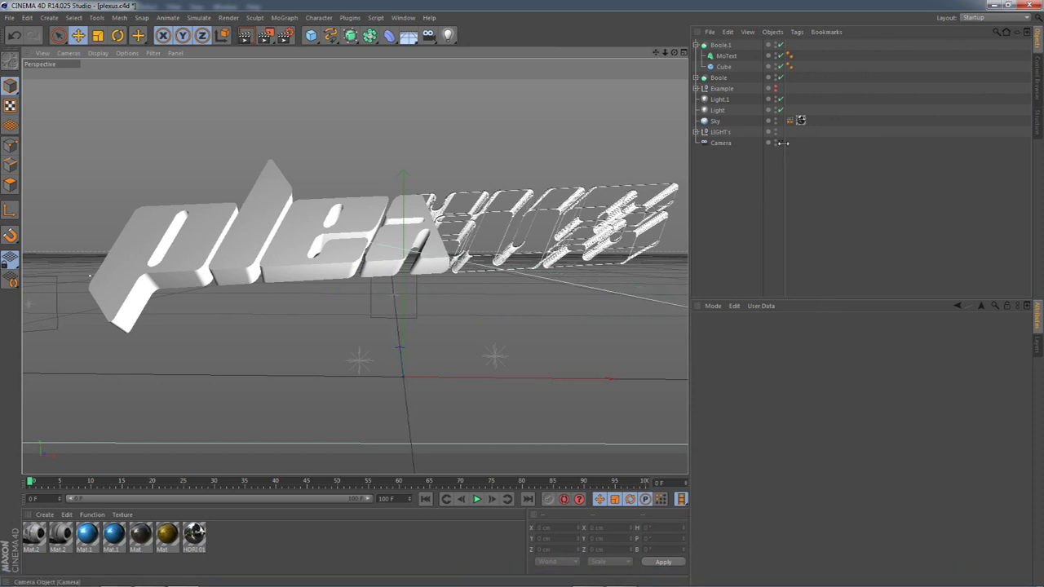
pyautogui.click(779, 143)
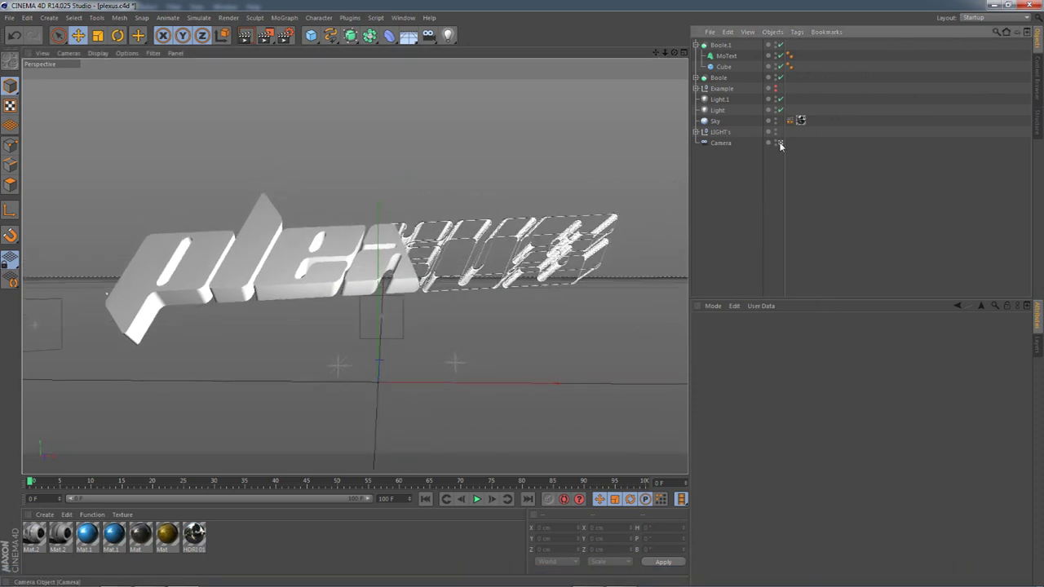
pyautogui.click(779, 144)
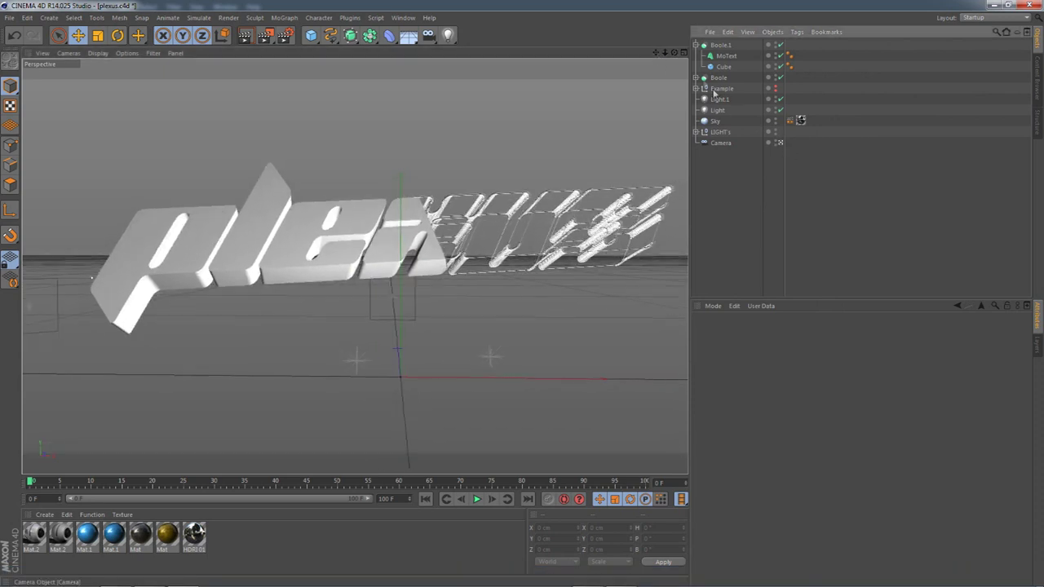
# Step: Create a sphere and scale it uniformly down to 16 cm
pyautogui.click(315, 36)
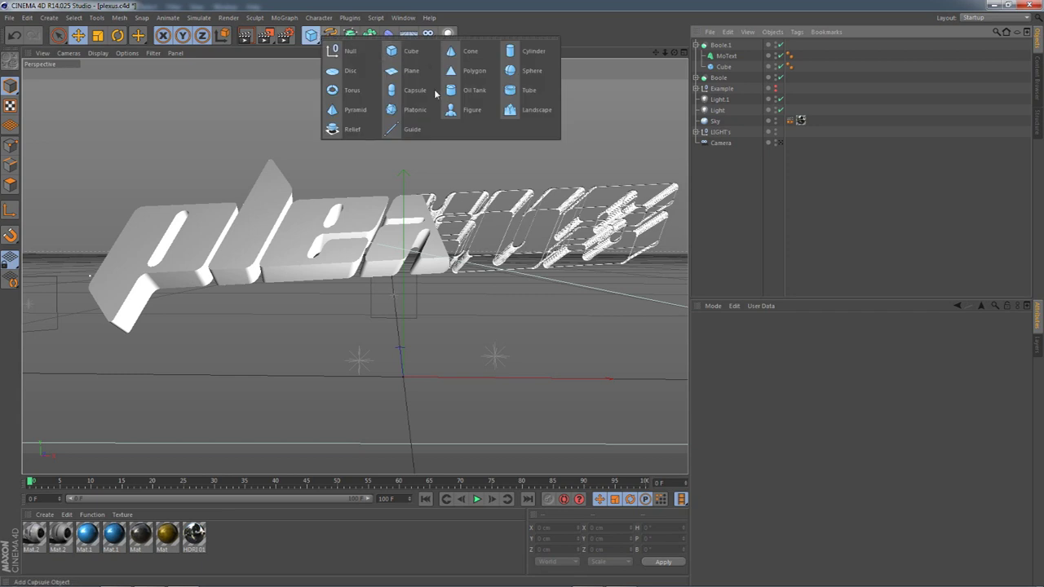
pyautogui.click(530, 71)
pyautogui.click(99, 39)
pyautogui.moveTo(424, 133); pyautogui.dragTo(54, 170)
# Step: Place the sphere on the U's lower wire, at about X 132, Y 188.5, Z 19.7 cm
pyautogui.click(83, 38)
pyautogui.moveTo(343, 245); pyautogui.dragTo(428, 129)
pyautogui.scroll(3, 537, 200)
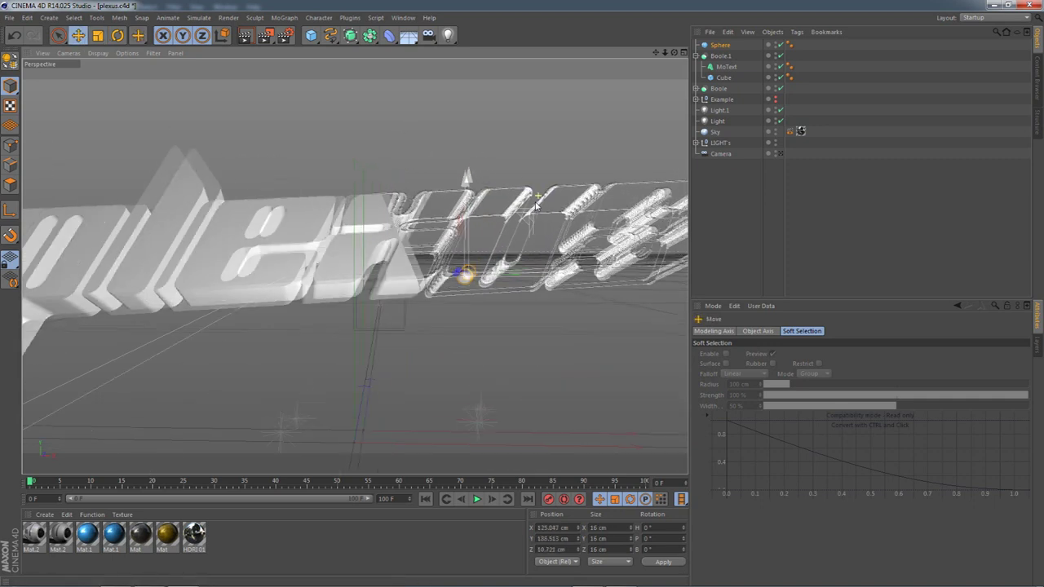
pyautogui.scroll(10, 535, 202)
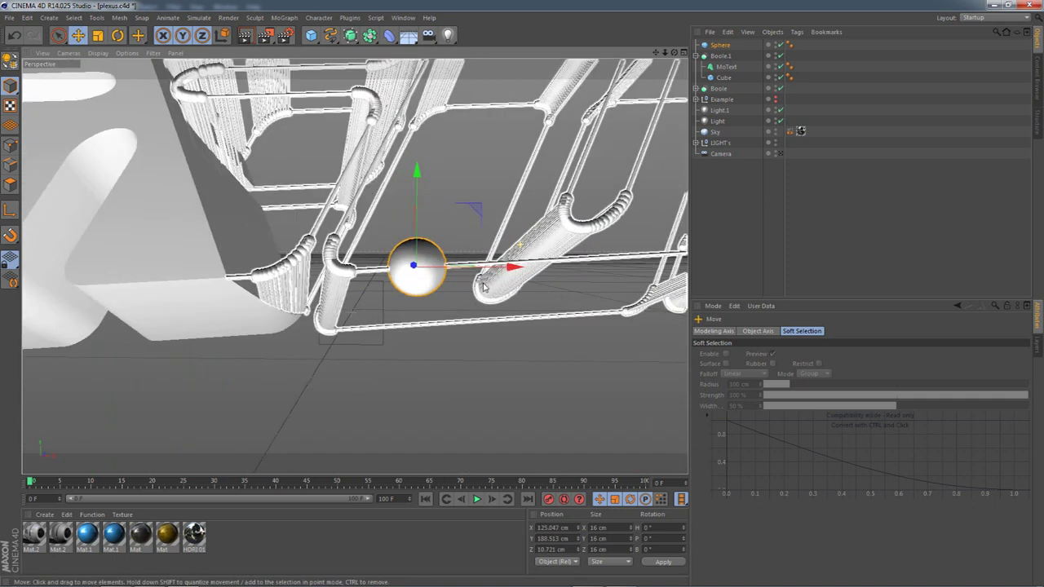
pyautogui.scroll(3, 483, 286)
pyautogui.keyDown('alt'); pyautogui.moveTo(554, 235); pyautogui.dragTo(397, 215); pyautogui.keyUp('alt')
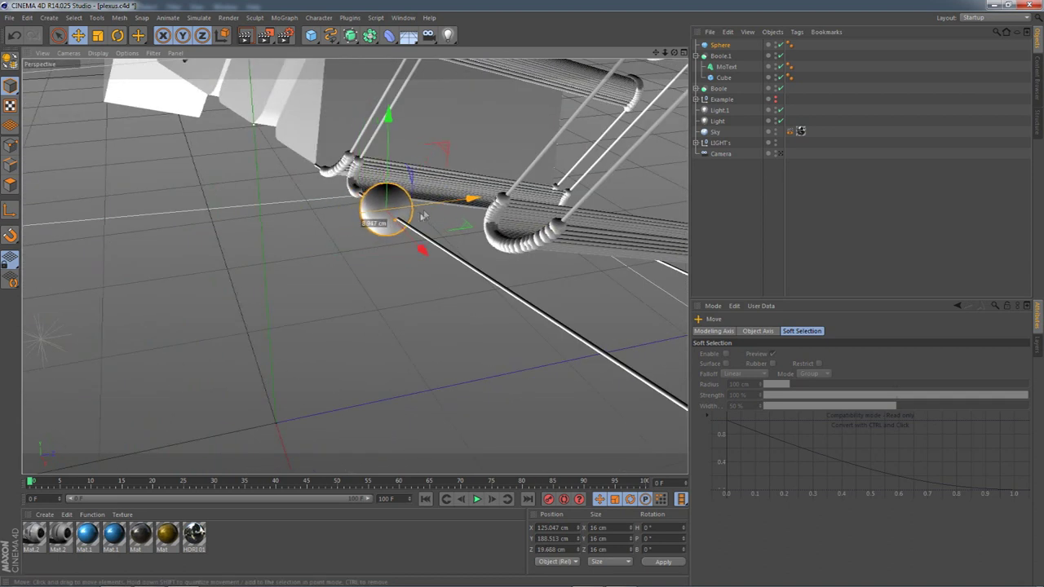
pyautogui.keyDown('alt'); pyautogui.moveTo(417, 247); pyautogui.dragTo(640, 251); pyautogui.keyUp('alt')
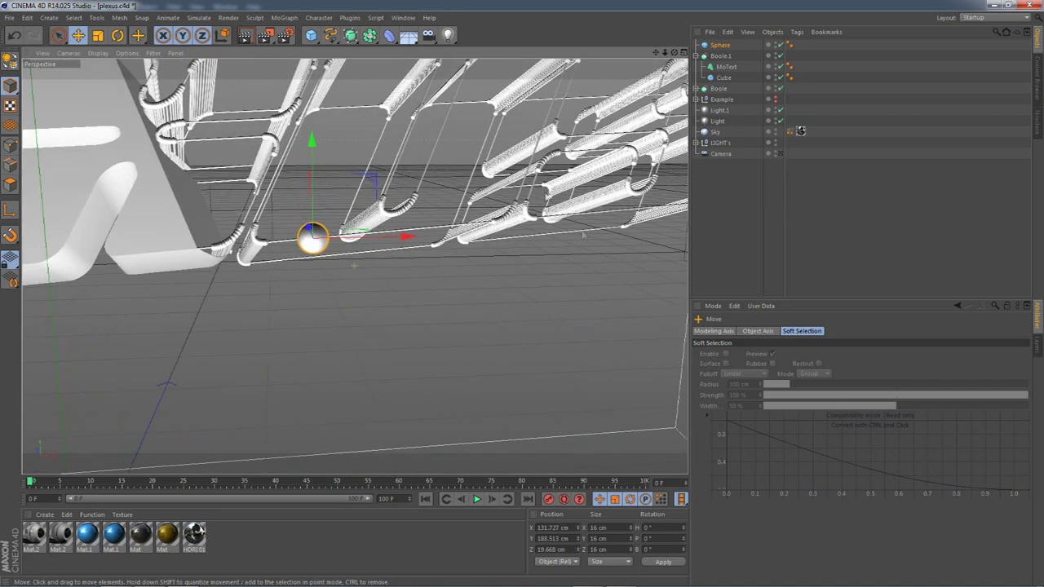
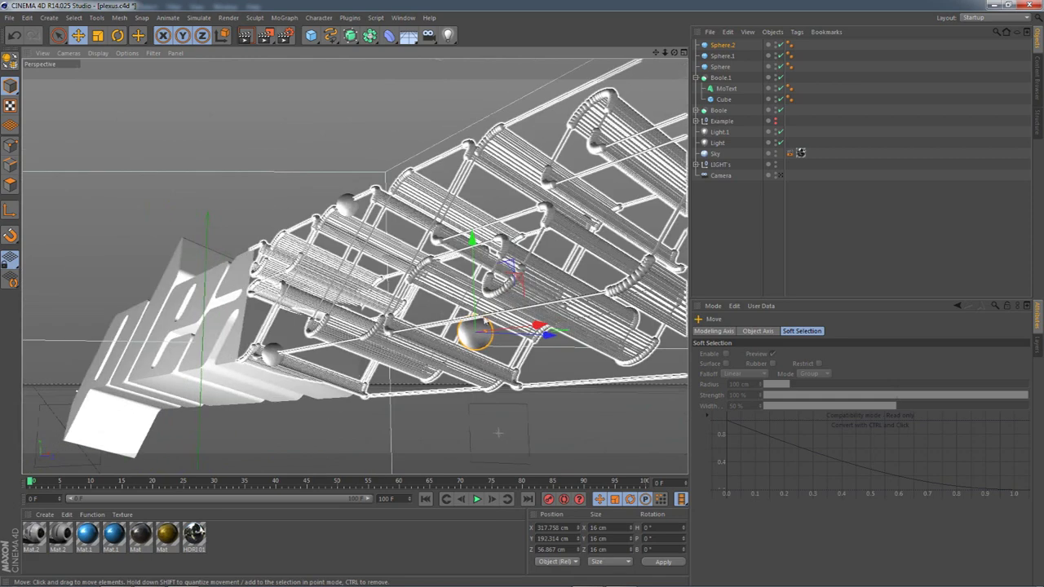
# Step: Move the third sphere onto the S's lower wire, at about X 290, Y 197 cm
pyautogui.moveTo(476, 324); pyautogui.dragTo(493, 369)
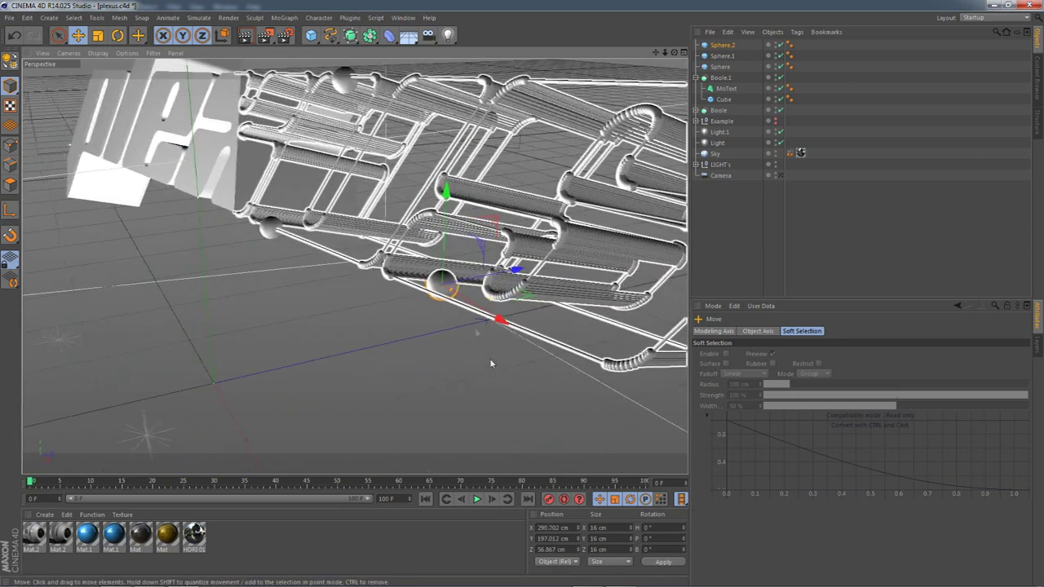
pyautogui.moveTo(475, 284); pyautogui.dragTo(455, 293)
pyautogui.keyDown('alt'); pyautogui.moveTo(399, 333); pyautogui.dragTo(519, 289); pyautogui.keyUp('alt')
# Step: Duplicate the sphere and place the copy on the S's upper wire, at about X 415, Y 304, Z 99 cm
pyautogui.keyDown('ctrl'); pyautogui.moveTo(343, 246); pyautogui.dragTo(491, 184); pyautogui.keyUp('ctrl')
pyautogui.moveTo(656, 53); pyautogui.dragTo(628, 75)
pyautogui.moveTo(407, 206); pyautogui.dragTo(626, 186)
pyautogui.moveTo(424, 199); pyautogui.dragTo(489, 184)
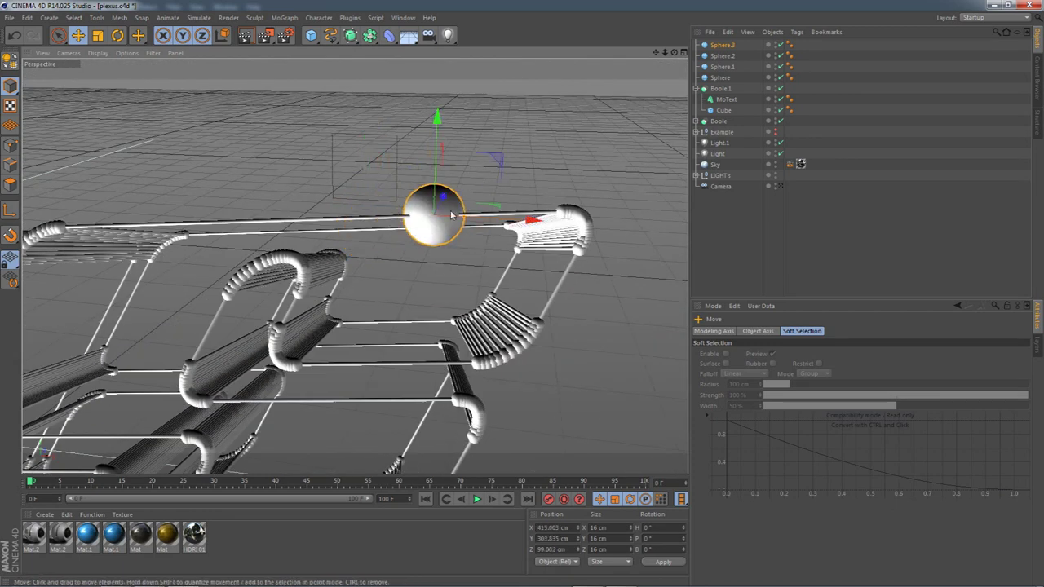
pyautogui.keyDown('alt'); pyautogui.moveTo(436, 266); pyautogui.dragTo(449, 264); pyautogui.keyUp('alt')
# Step: Duplicate the sphere again and fit the copy onto the wire atop the U's second arm
pyautogui.moveTo(664, 53); pyautogui.dragTo(956, 3)
pyautogui.keyDown('alt'); pyautogui.moveTo(355, 266); pyautogui.dragTo(355, 266); pyautogui.keyUp('alt')
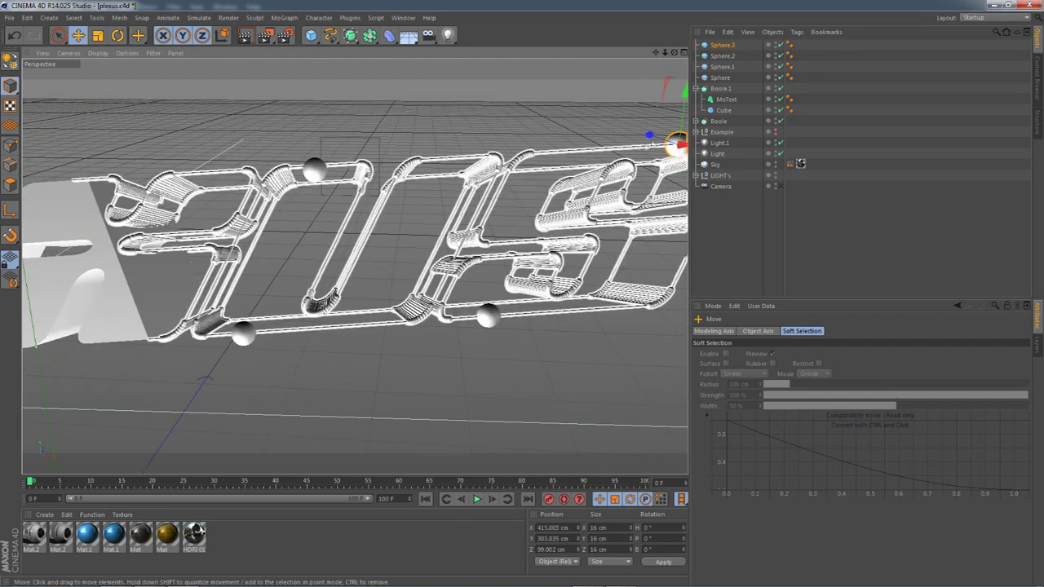
pyautogui.moveTo(665, 55); pyautogui.dragTo(608, 60)
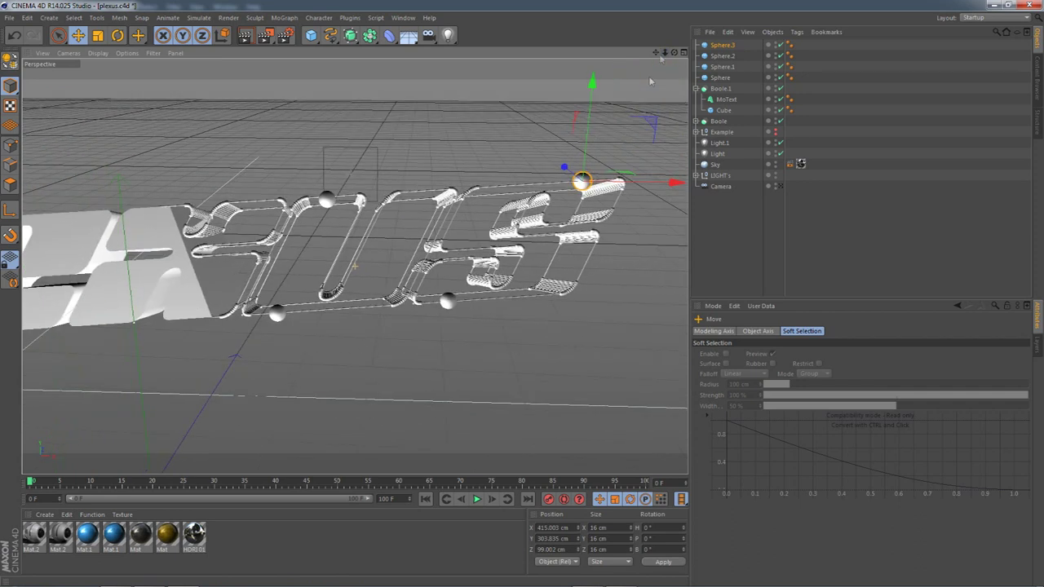
pyautogui.keyDown('ctrl'); pyautogui.moveTo(653, 194); pyautogui.dragTo(209, 283); pyautogui.keyUp('ctrl')
pyautogui.scroll(4, 446, 189)
pyautogui.scroll(5, 448, 187)
pyautogui.moveTo(546, 182); pyautogui.dragTo(495, 175)
pyautogui.moveTo(450, 127); pyautogui.dragTo(452, 114)
pyautogui.moveTo(472, 155); pyautogui.dragTo(465, 155)
# Step: Look through the scene camera and shift the sphere atop the U's first arm along the wire to above the X
pyautogui.keyDown('alt'); pyautogui.moveTo(367, 201); pyautogui.dragTo(620, 200); pyautogui.keyUp('alt')
pyautogui.click(781, 197)
pyautogui.click(803, 235)
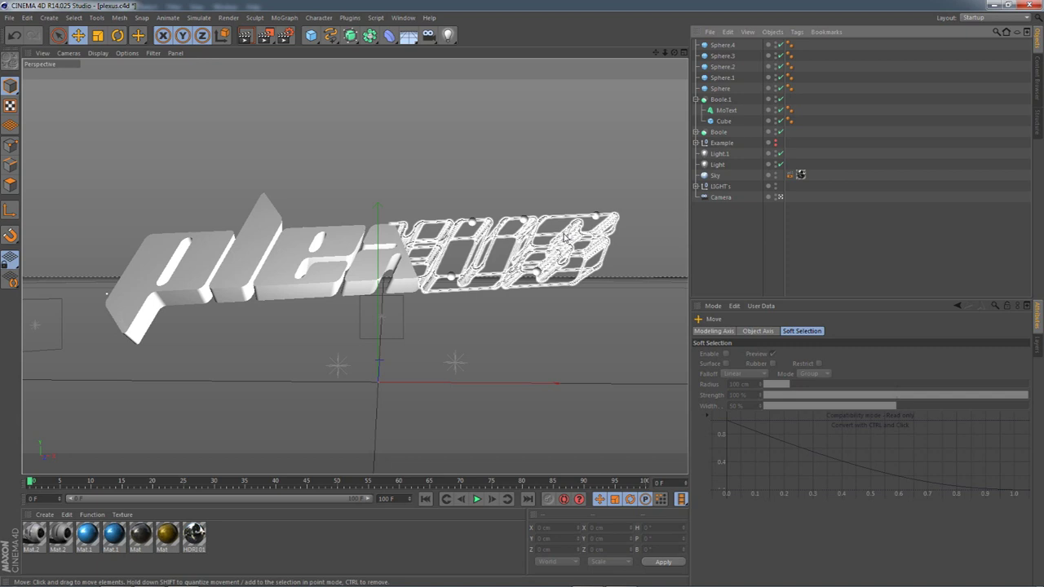
pyautogui.click(472, 224)
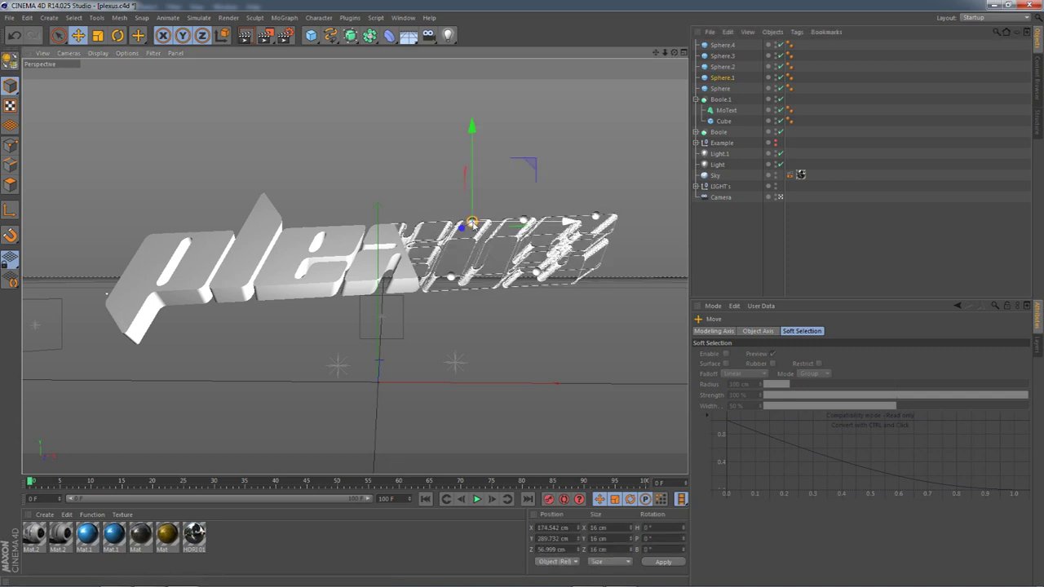
pyautogui.click(744, 261)
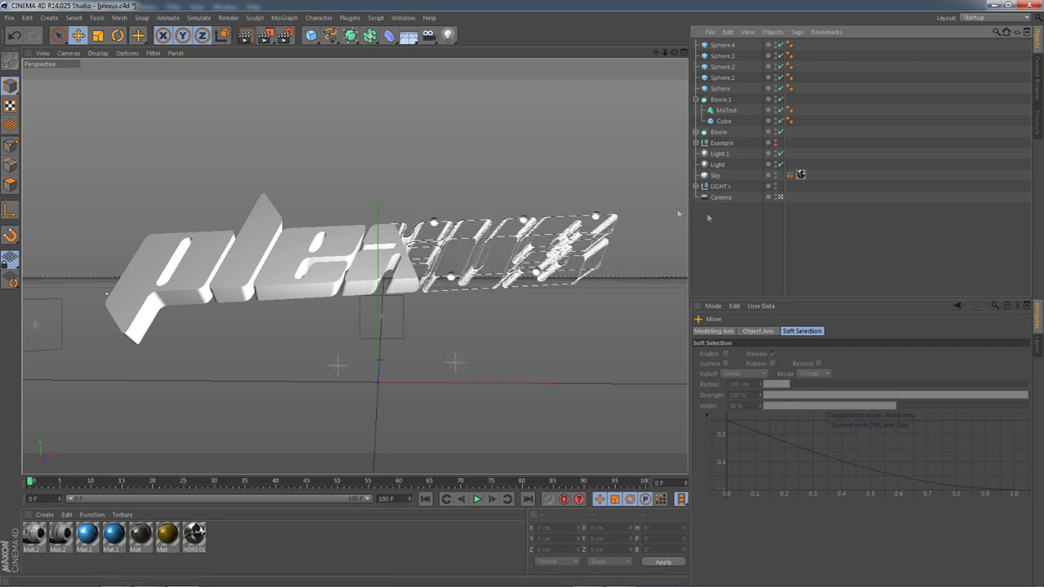
# Step: Check the finished plexus banner in Photoshop, then return to Cinema 4D and group all five spheres under one null
pyautogui.click(149, 583)
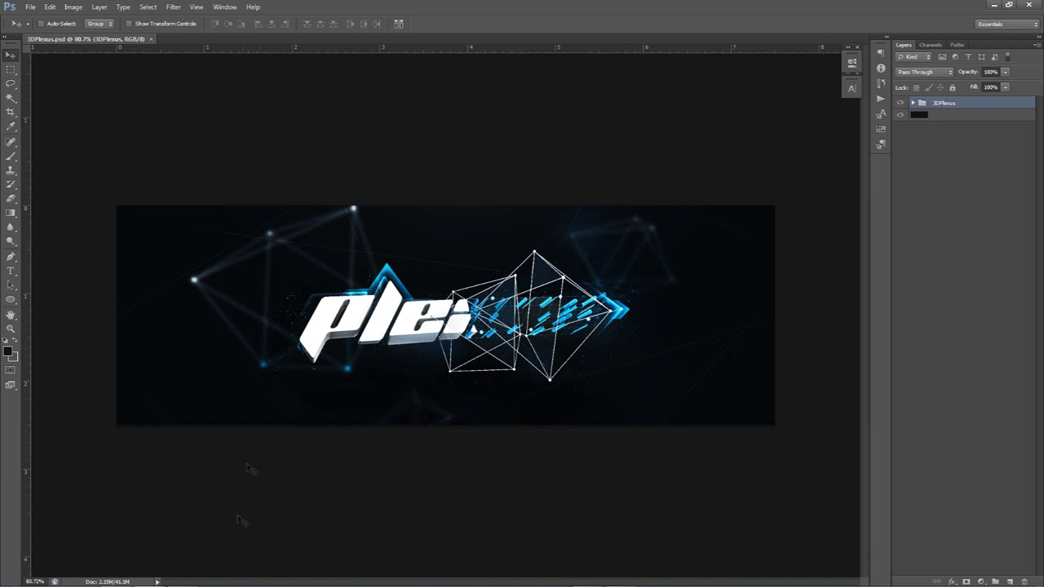
pyautogui.click(180, 577)
pyautogui.click(720, 89)
pyautogui.keyDown('shift'); pyautogui.click(724, 46); pyautogui.keyUp('shift')
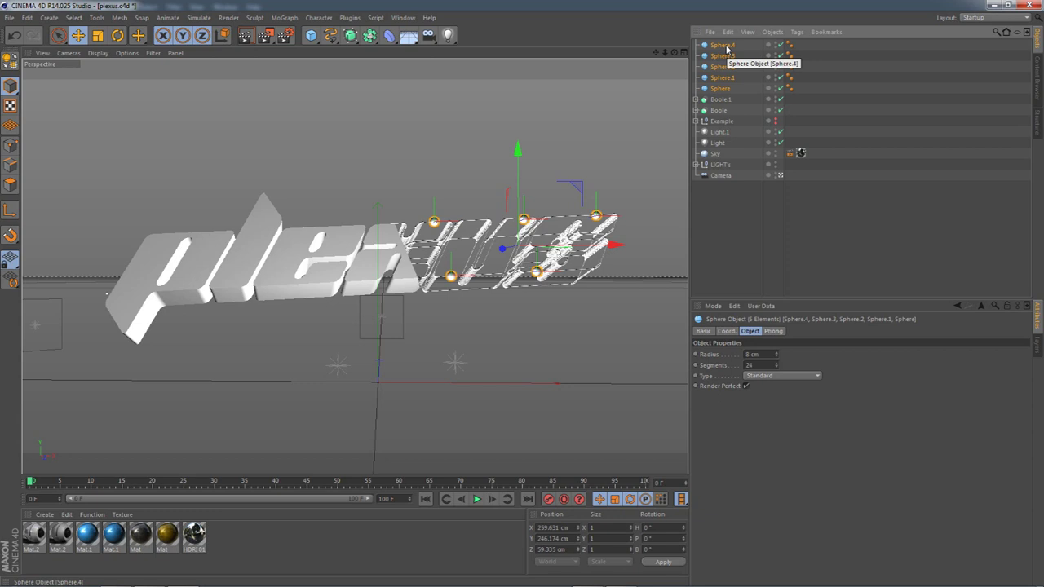
pyautogui.hotkey('alt', 'g')
pyautogui.click(720, 166)
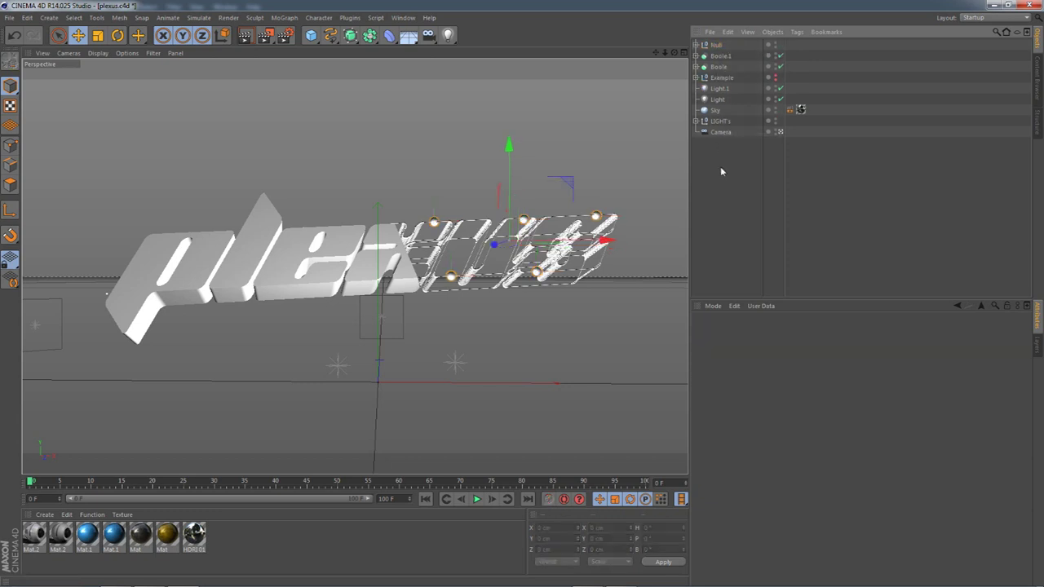
# Step: Create a Platonic primitive and nest it inside a new Atom Array object
pyautogui.click(312, 36)
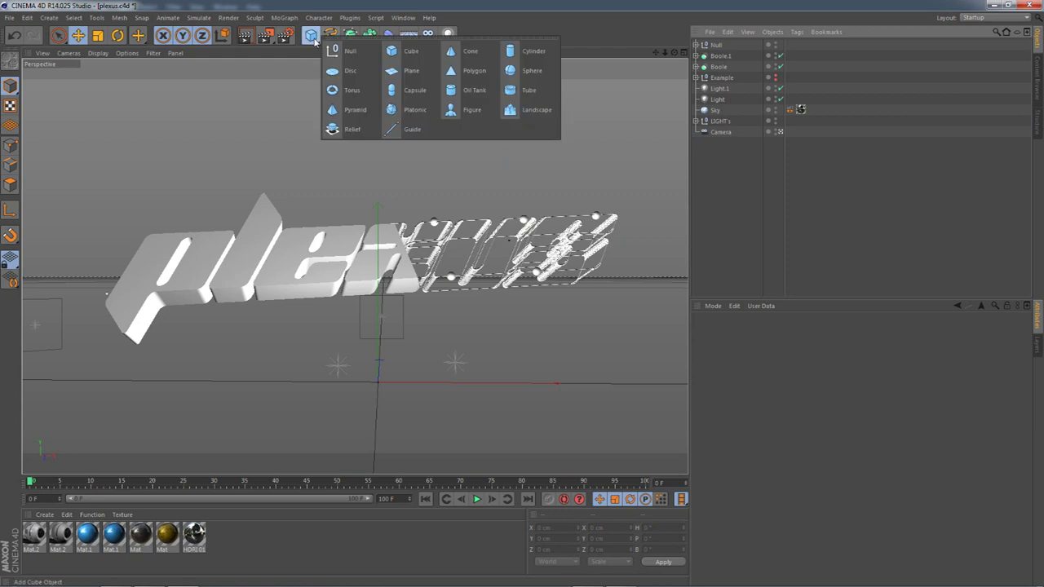
pyautogui.click(415, 109)
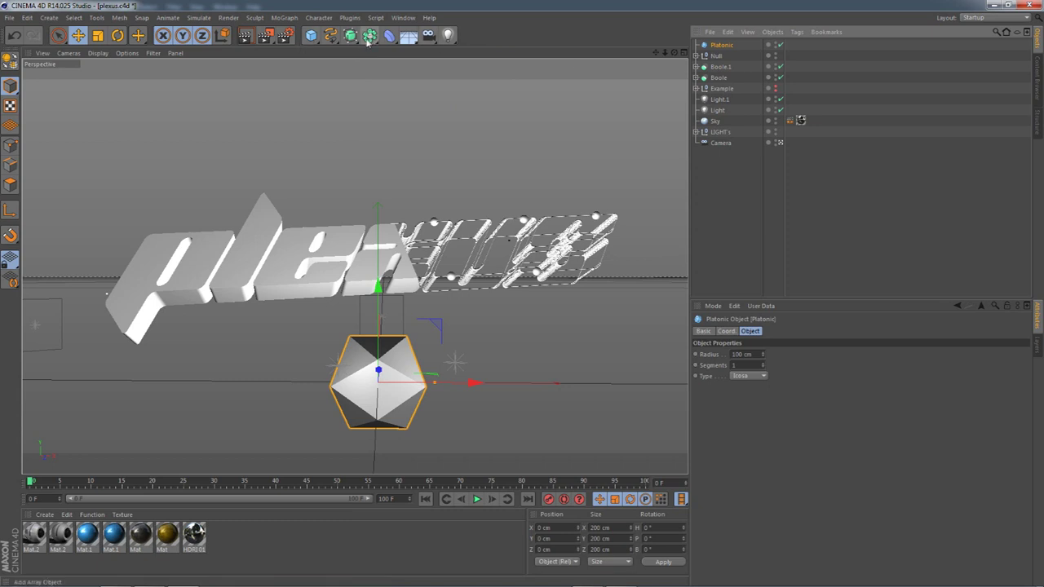
pyautogui.click(369, 36)
pyautogui.click(499, 51)
pyautogui.moveTo(720, 56); pyautogui.dragTo(740, 45)
# Step: Set the new Atom Array's cylinder radius to 1 cm and its sphere radius to 2.5 cm
pyautogui.click(739, 45)
pyautogui.click(766, 355)
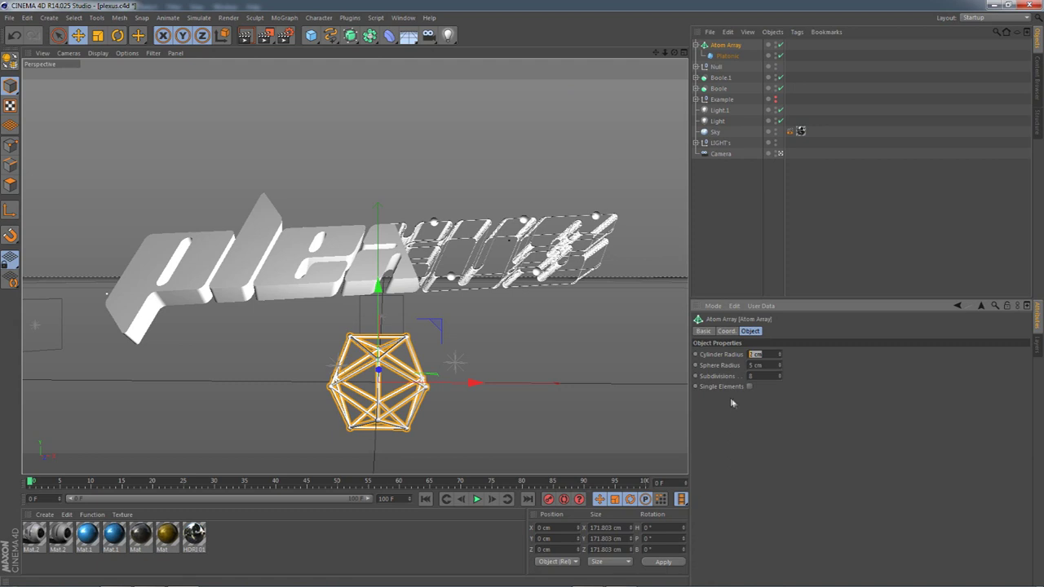
pyautogui.write('1')
pyautogui.press('Tab')
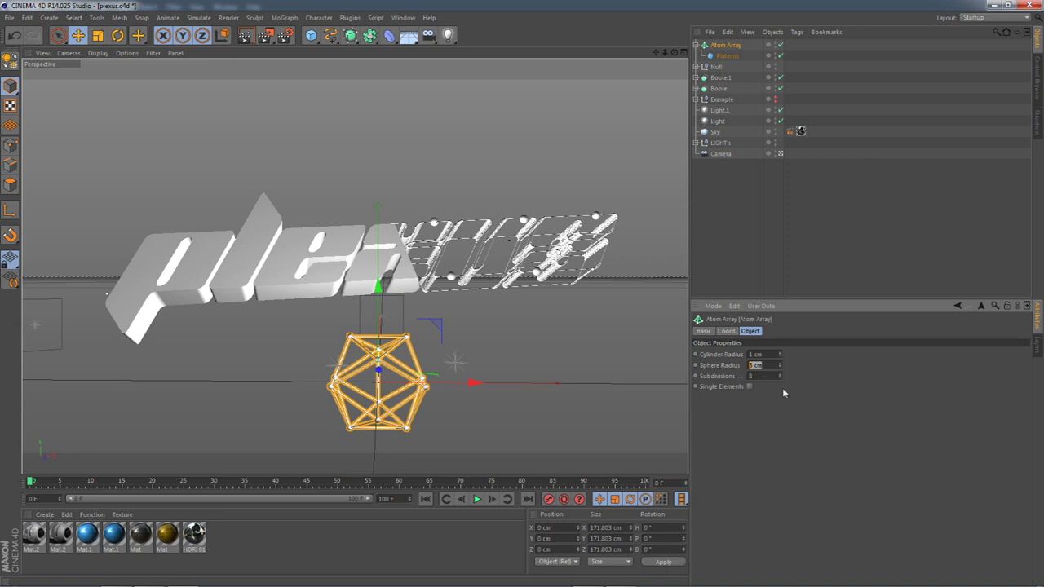
pyautogui.write('2.5')
pyautogui.click(860, 227)
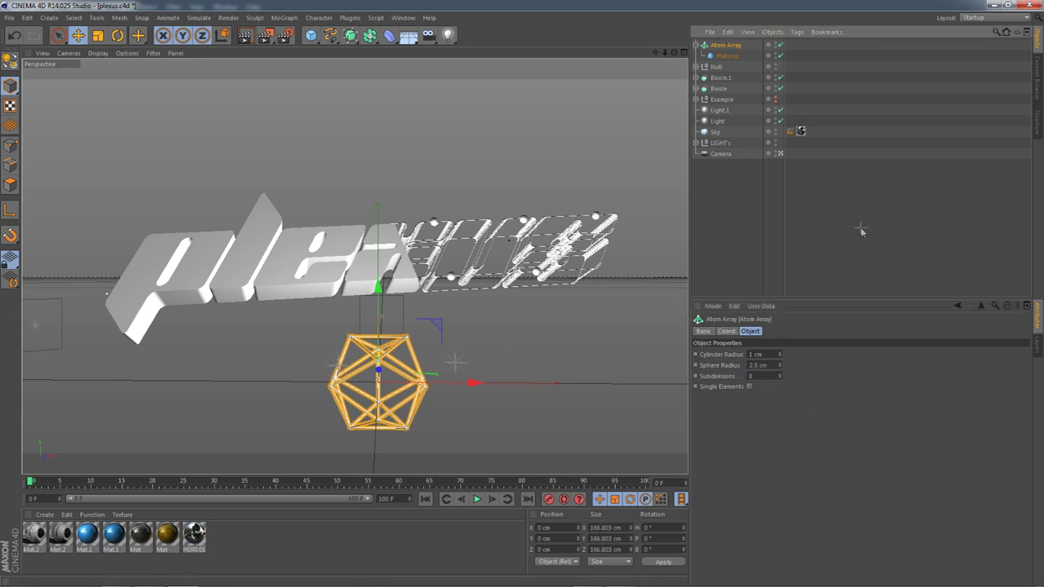
# Step: Set the Atom Array's sphere radius to 5 cm
pyautogui.click(724, 46)
pyautogui.click(771, 366)
pyautogui.write('3')
pyautogui.press('Return')
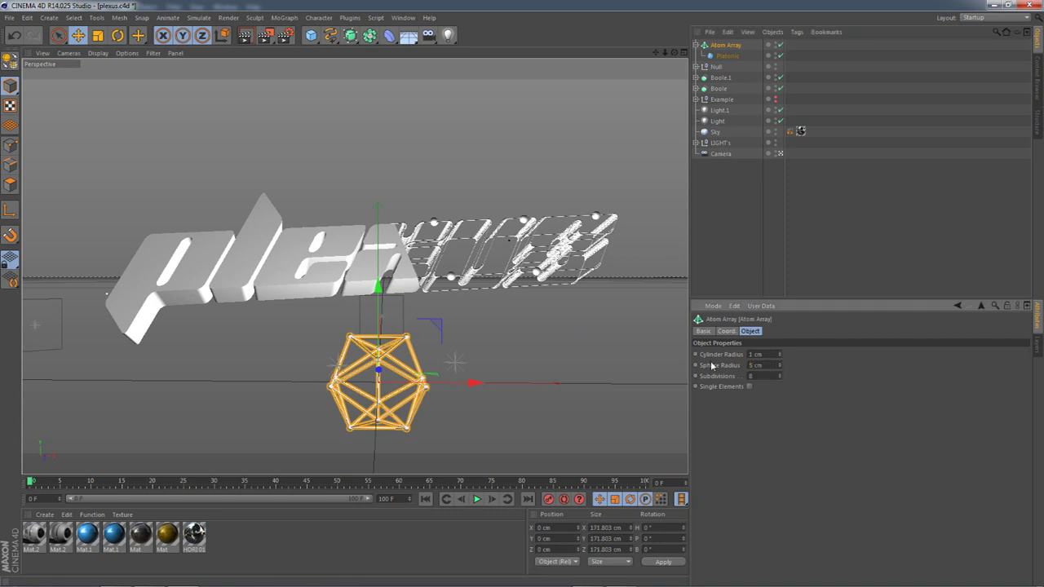
pyautogui.click(770, 259)
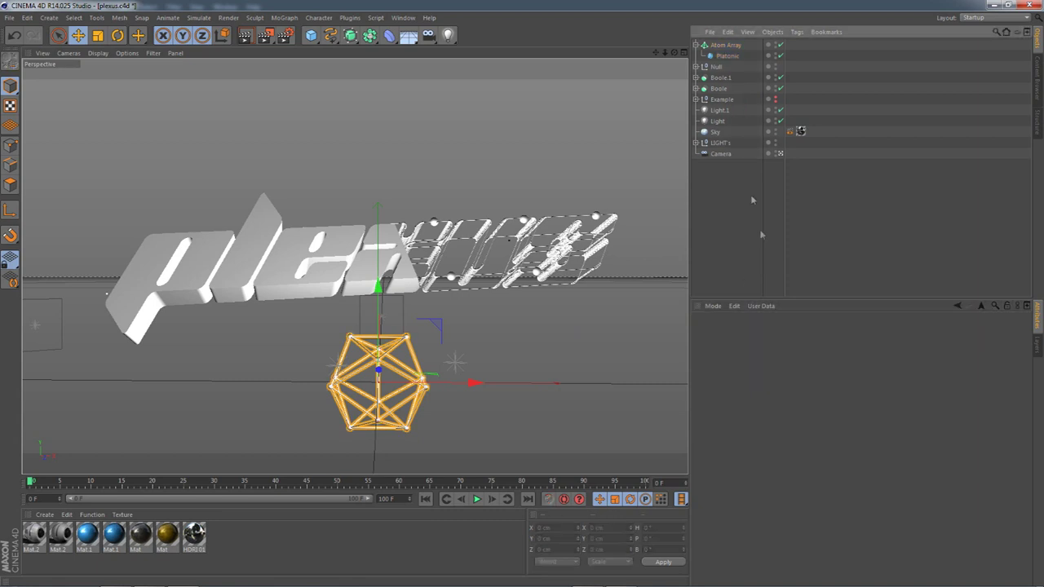
# Step: Change the Platonic's type to Octa and scale it up to about 320 cm
pyautogui.click(725, 55)
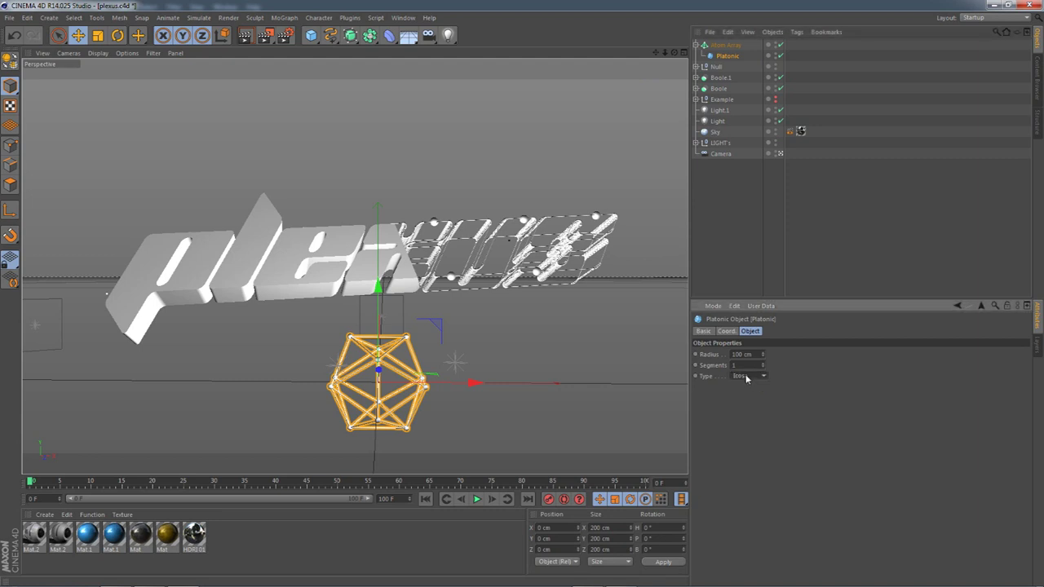
pyautogui.click(761, 377)
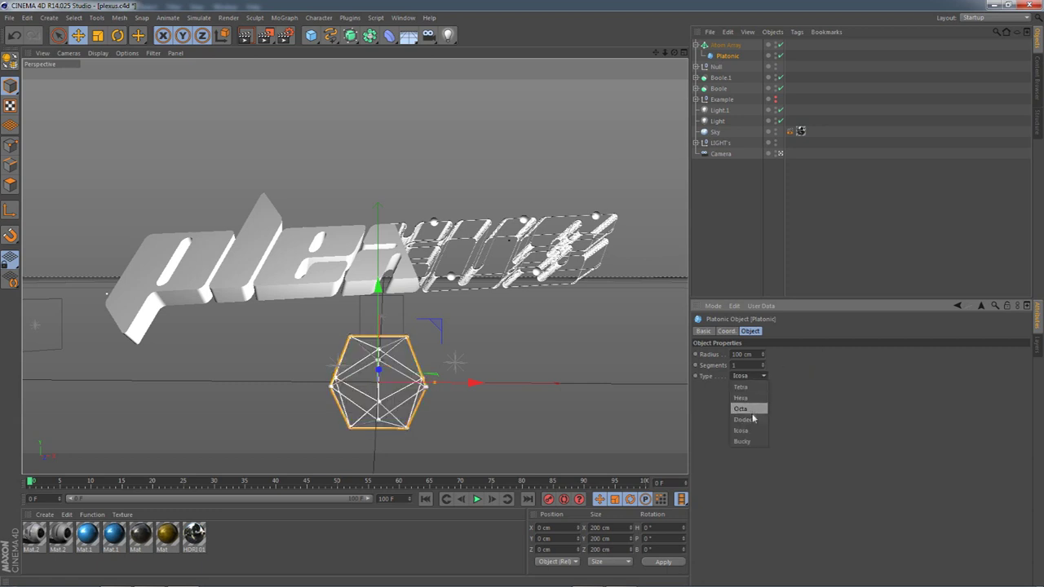
pyautogui.scroll(2, 745, 377)
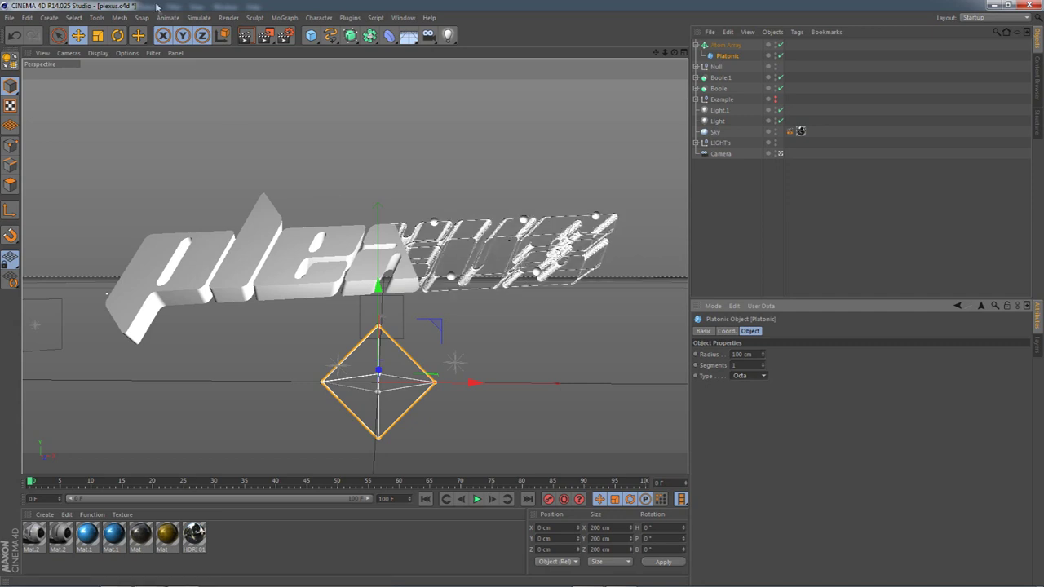
pyautogui.click(99, 37)
pyautogui.moveTo(260, 277); pyautogui.dragTo(522, 327)
# Step: Move the octahedron over the X and U, at about X 141, Y 215 cm, and tilt it to about H -29°, P -34°, B -16°
pyautogui.press('e')
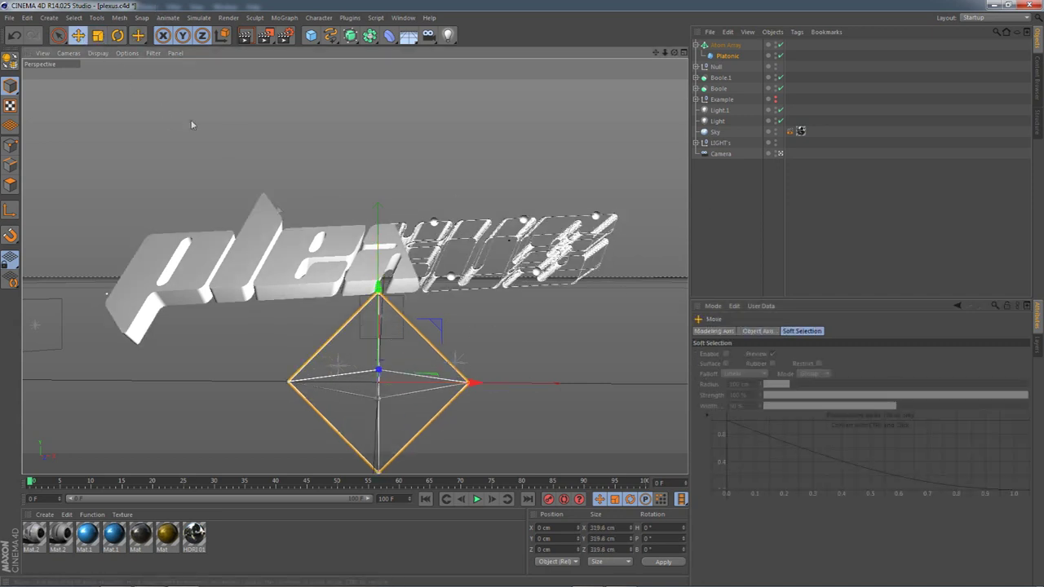
pyautogui.moveTo(435, 328); pyautogui.dragTo(514, 207)
pyautogui.press('r')
pyautogui.moveTo(408, 221); pyautogui.dragTo(408, 224)
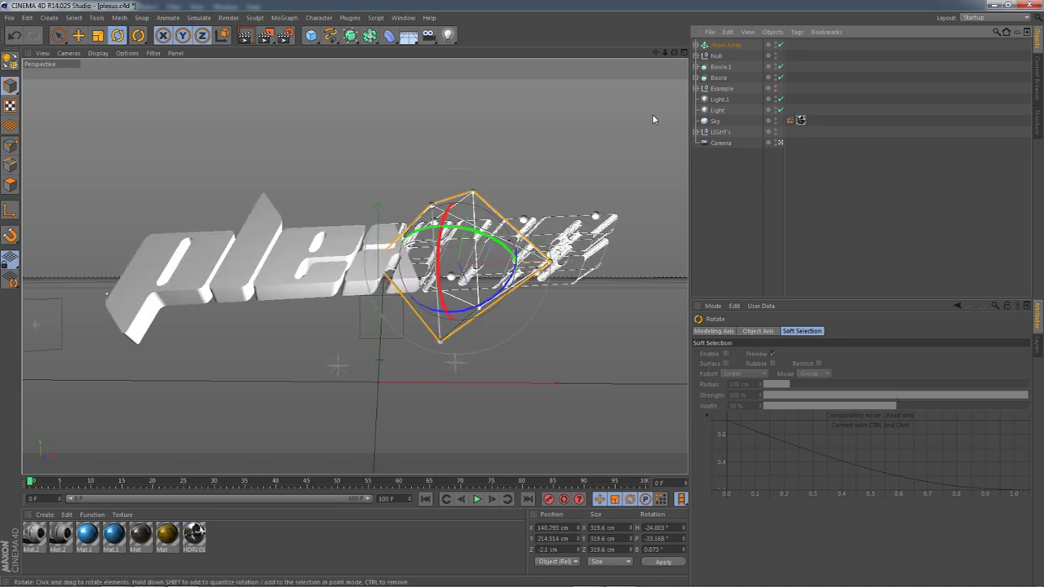
pyautogui.moveTo(462, 271)
pyautogui.mouseDown()
pyautogui.moveTo(463, 281)
pyautogui.moveTo(393, 249)
pyautogui.moveTo(424, 245)
pyautogui.moveTo(466, 263)
pyautogui.mouseUp()
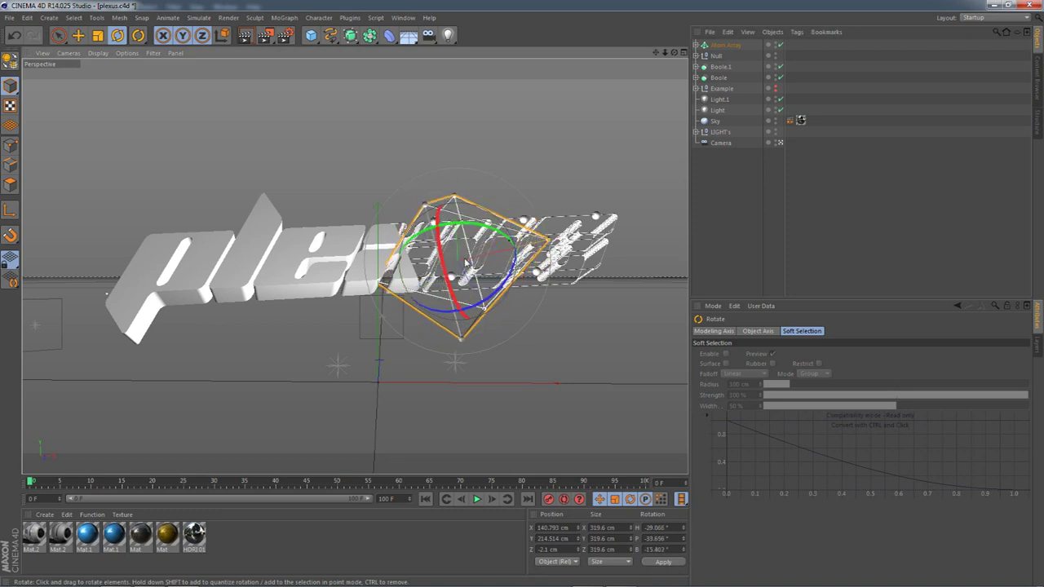
# Step: Resize the whole Atom Array to about 312 x 360 x 244 cm and shift it to about X -63, Y -52 cm
pyautogui.click(723, 45)
pyautogui.click(99, 37)
pyautogui.moveTo(275, 155); pyautogui.dragTo(359, 153)
pyautogui.click(85, 38)
pyautogui.moveTo(310, 128); pyautogui.dragTo(276, 156)
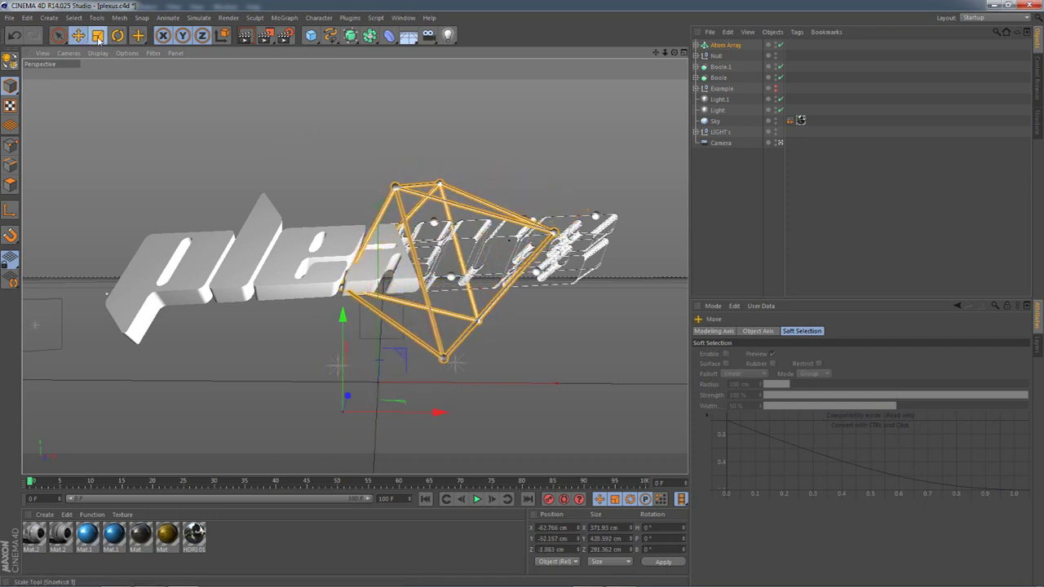
pyautogui.click(97, 36)
pyautogui.moveTo(147, 75); pyautogui.dragTo(115, 68)
# Step: Rotate the octahedron to about H -62°, P -56°, B -48° and nudge it to about X 136, Y 243 cm
pyautogui.click(117, 36)
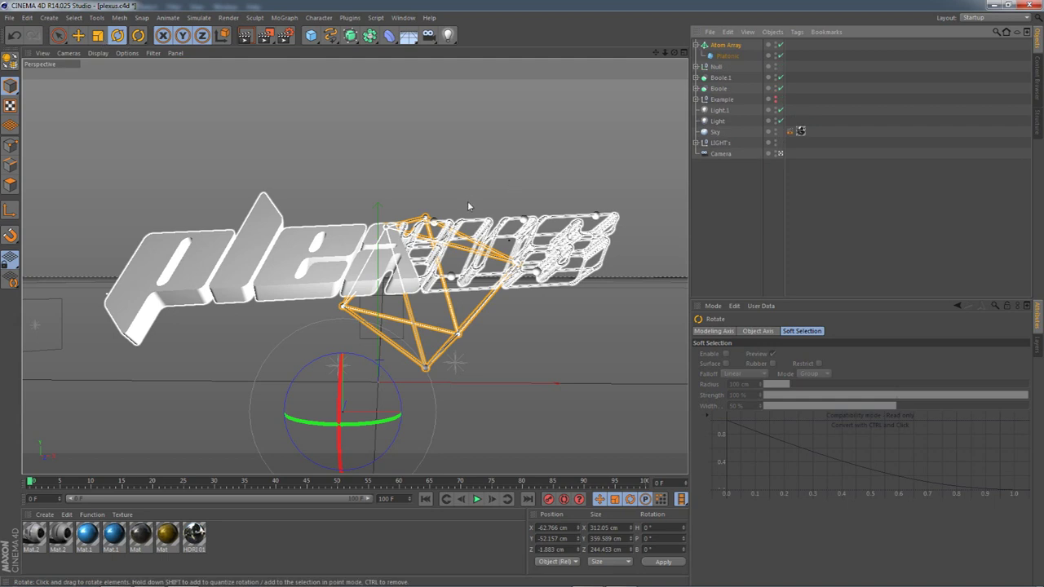
pyautogui.click(725, 56)
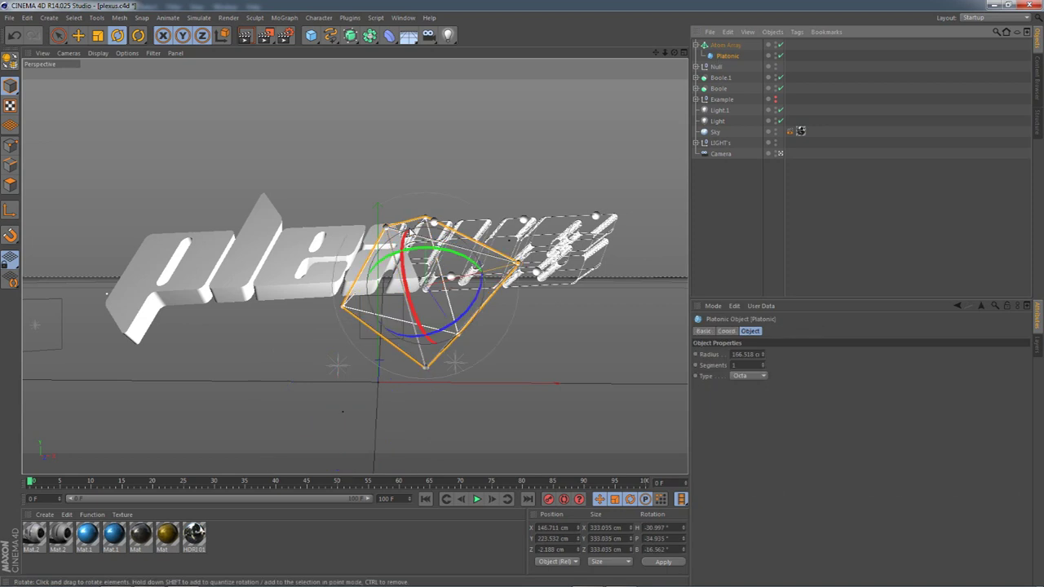
pyautogui.moveTo(435, 315); pyautogui.dragTo(422, 263)
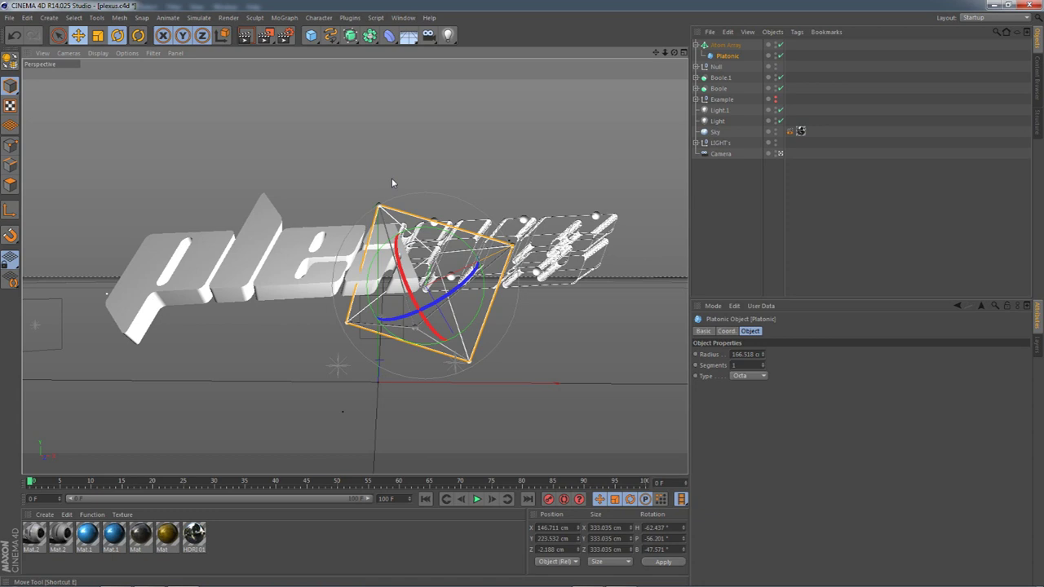
pyautogui.press('e')
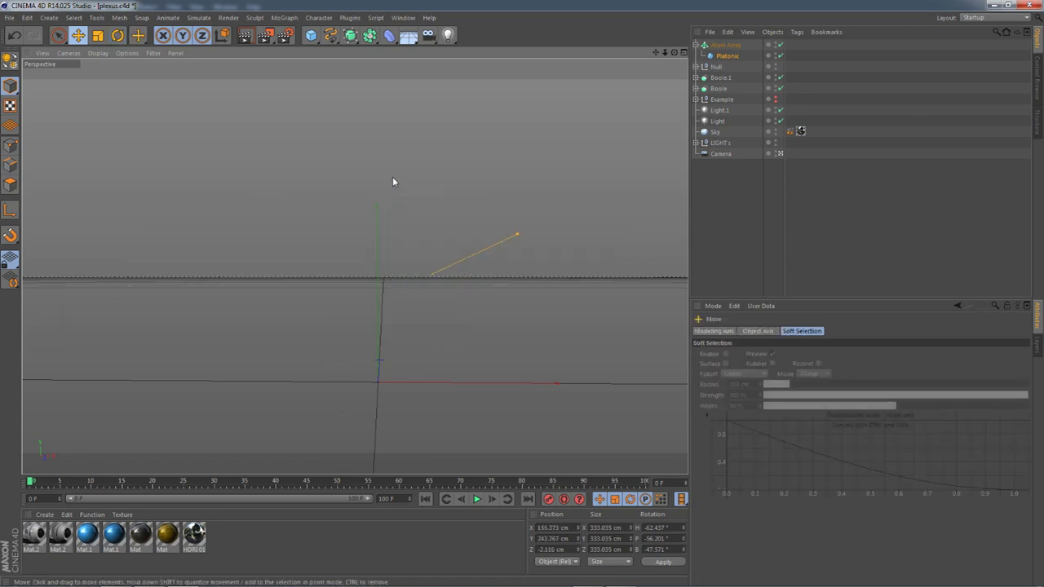
# Step: Duplicate the Atom Array and place the copy over the U and S, at about X 138, Y -46, Z 7 cm
pyautogui.click(696, 45)
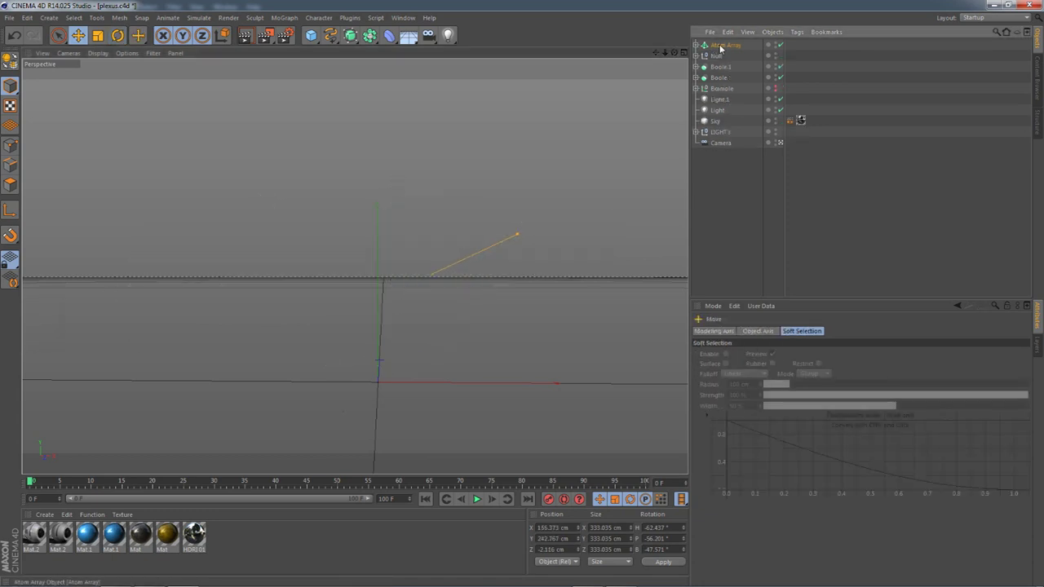
pyautogui.click(721, 48)
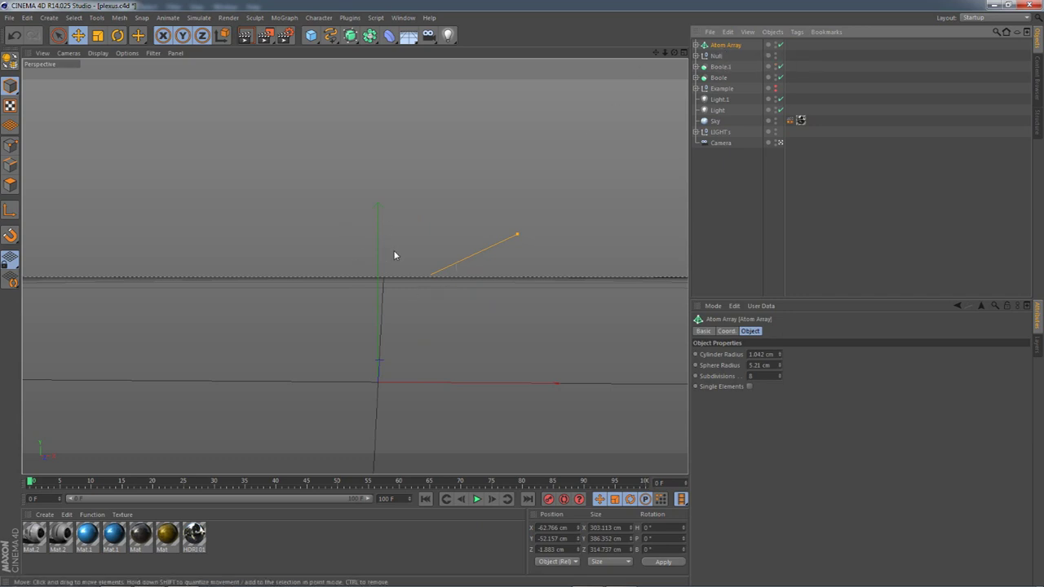
pyautogui.keyDown('ctrl'); pyautogui.moveTo(395, 252); pyautogui.dragTo(483, 257); pyautogui.keyUp('ctrl')
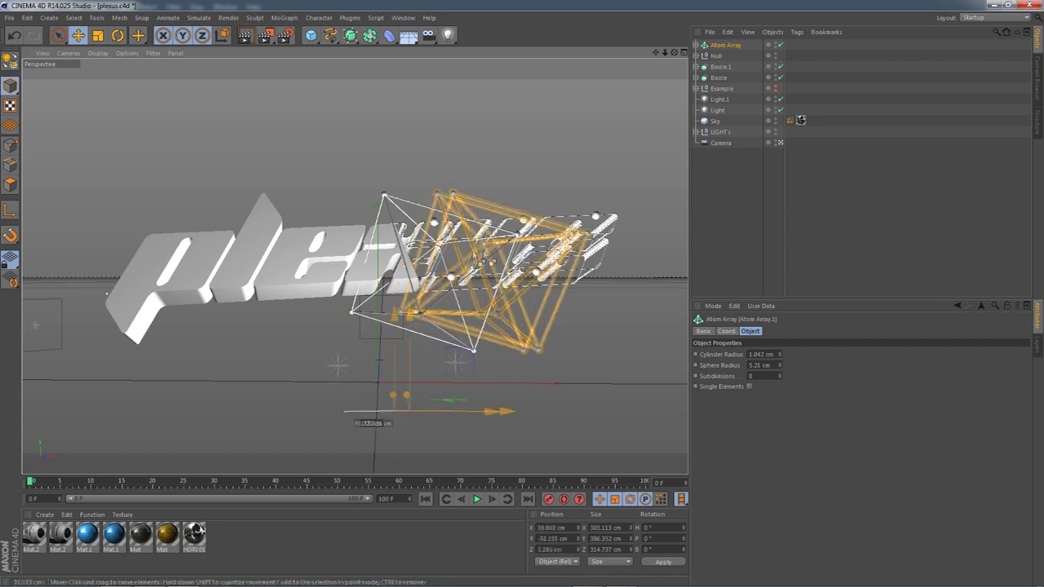
pyautogui.keyDown('ctrl'); pyautogui.moveTo(373, 418); pyautogui.dragTo(384, 422); pyautogui.keyUp('ctrl')
# Step: Rotate the Platonic inside the duplicated Atom Array to about H -161°, P -58°, B -195°
pyautogui.press('r')
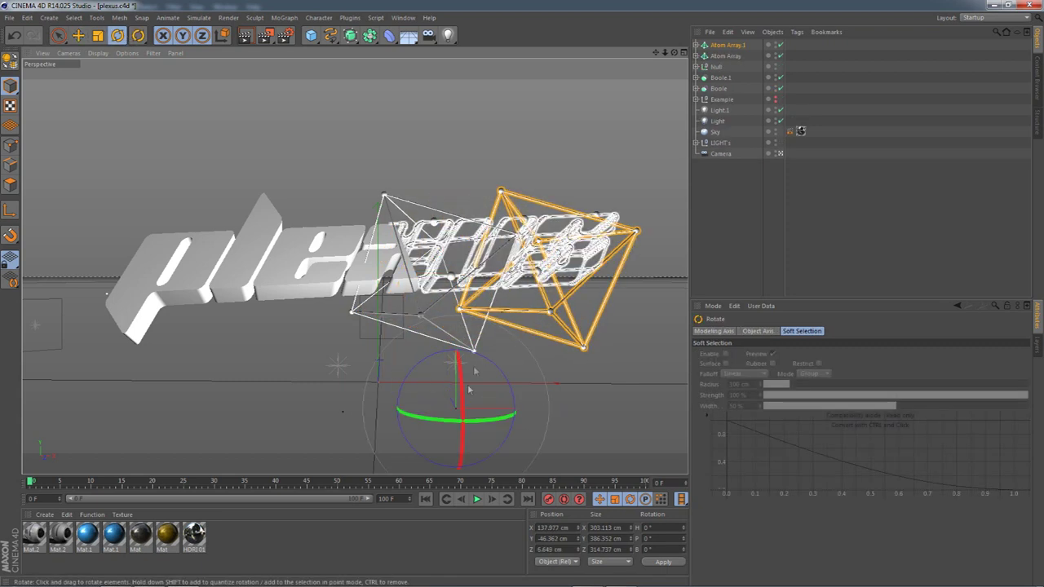
pyautogui.click(696, 45)
pyautogui.click(723, 56)
pyautogui.moveTo(513, 284); pyautogui.dragTo(564, 252)
# Step: Scale the copy's octahedron up to about 449 cm and raise it to about X 130, Y 289 cm
pyautogui.click(97, 36)
pyautogui.moveTo(265, 114); pyautogui.dragTo(334, 92)
pyautogui.click(78, 35)
pyautogui.moveTo(486, 173); pyautogui.dragTo(472, 149)
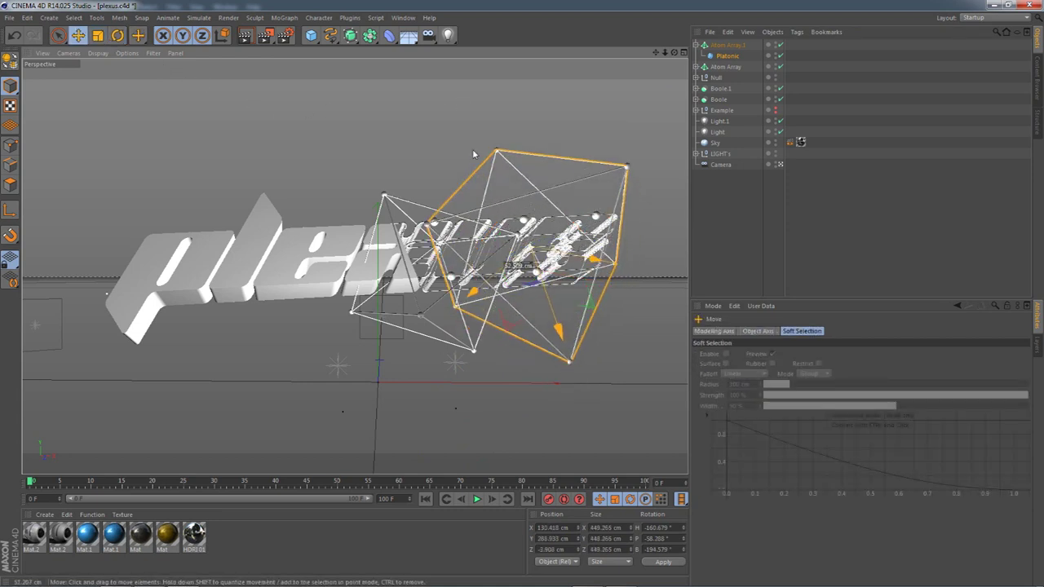
# Step: Rotate the enlarged octahedron until one corner rises high above the U and the opposite one drops below the S
pyautogui.click(118, 35)
pyautogui.moveTo(511, 226); pyautogui.dragTo(510, 225)
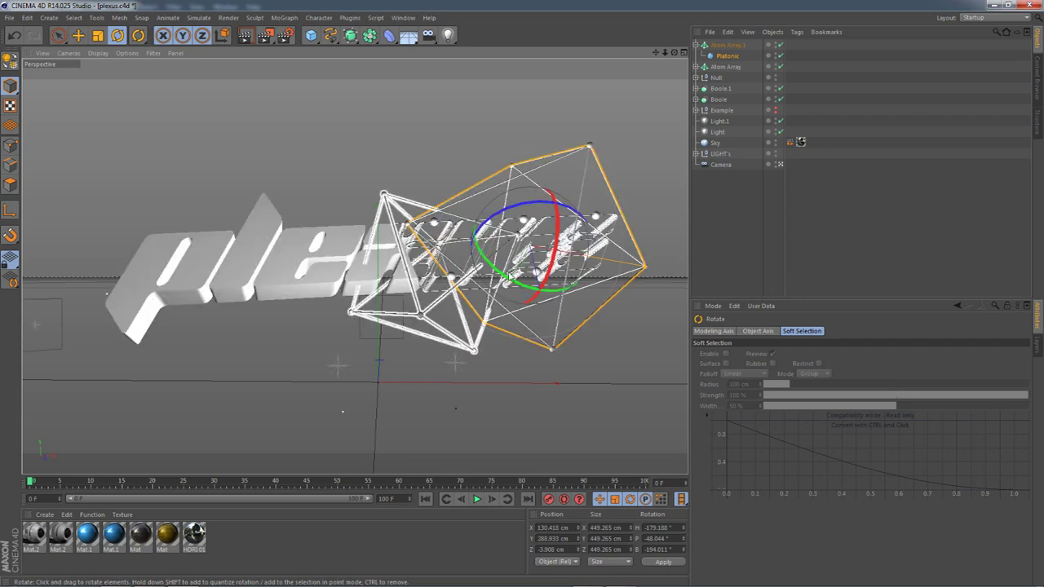
pyautogui.moveTo(522, 225); pyautogui.dragTo(532, 308)
pyautogui.click(753, 270)
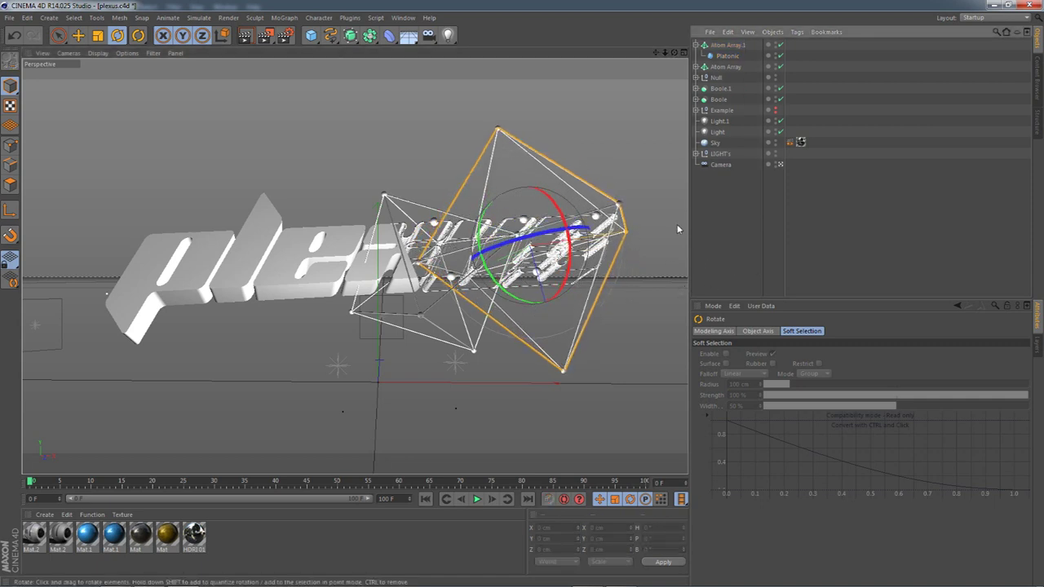
# Step: Apply the blue Mat.1 material to the wireframe Boole object and set its texture projection to Cubic
pyautogui.moveTo(93, 534); pyautogui.dragTo(723, 90)
pyautogui.moveTo(790, 87); pyautogui.dragTo(789, 101)
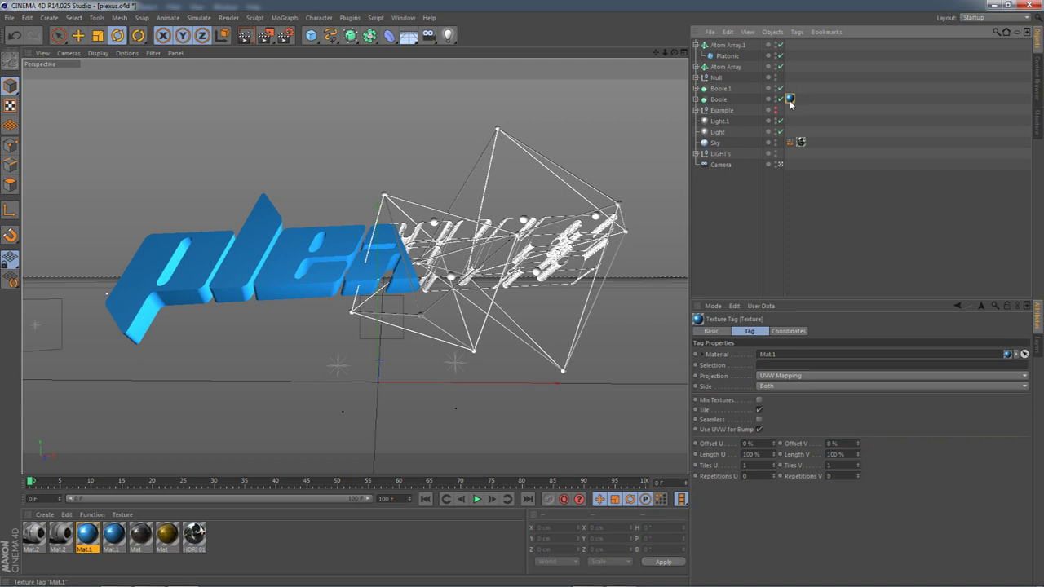
pyautogui.click(785, 378)
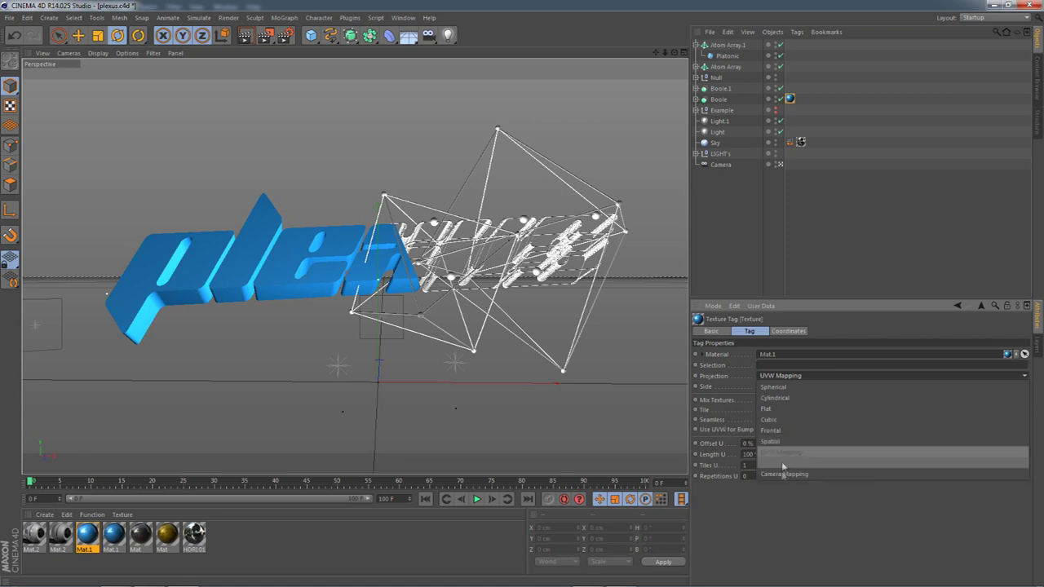
pyautogui.click(769, 419)
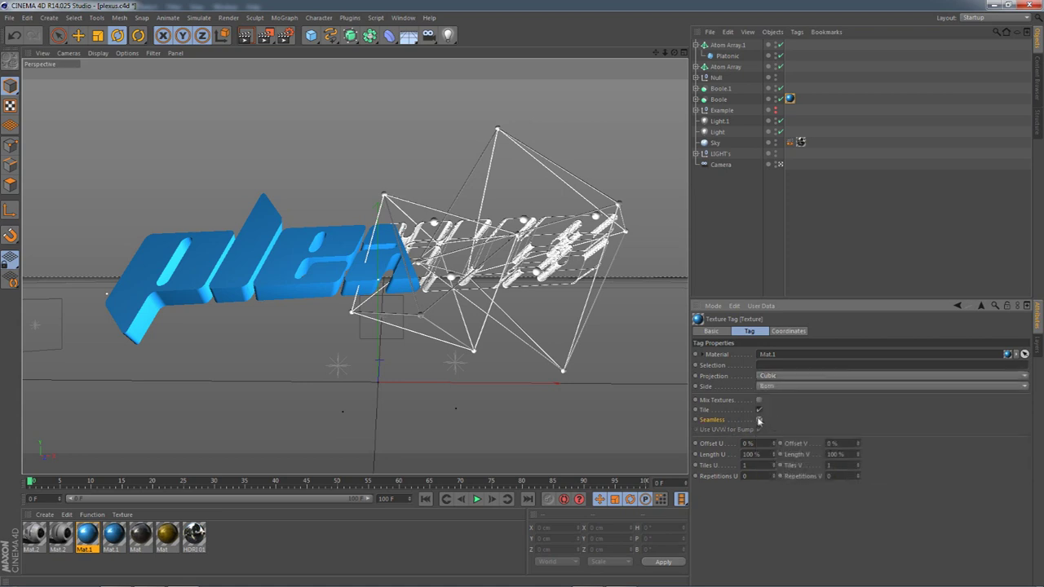
pyautogui.click(696, 98)
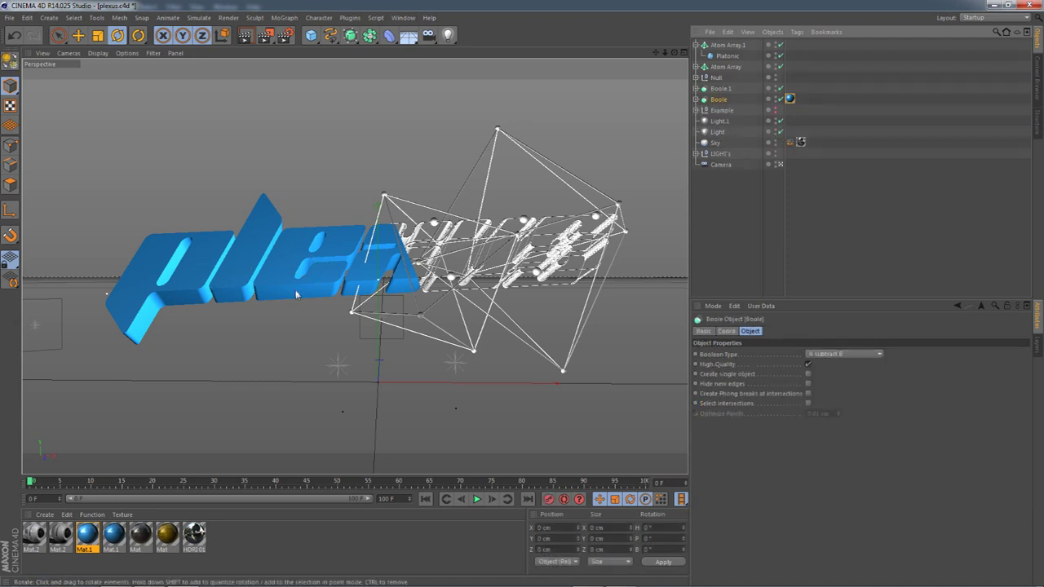
# Step: Open the grey Mat.2 material and review its color and reflection settings
pyautogui.doubleClick(32, 534)
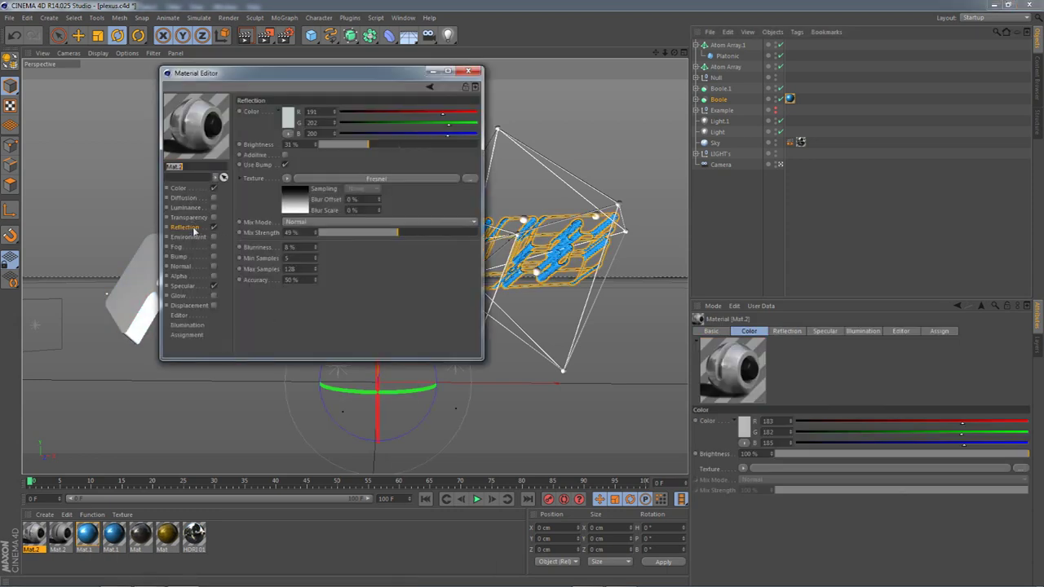
pyautogui.click(179, 189)
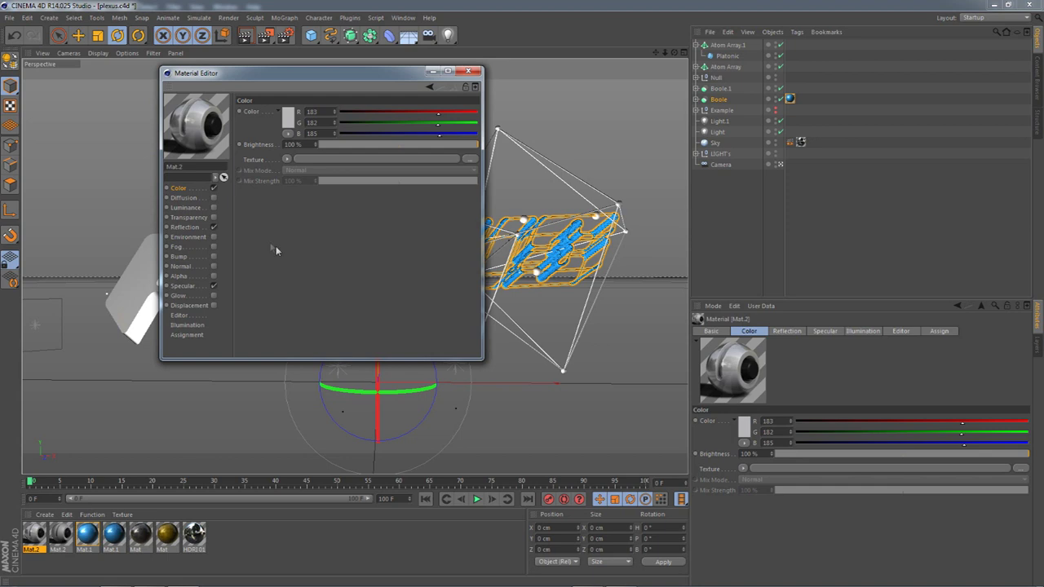
pyautogui.click(189, 228)
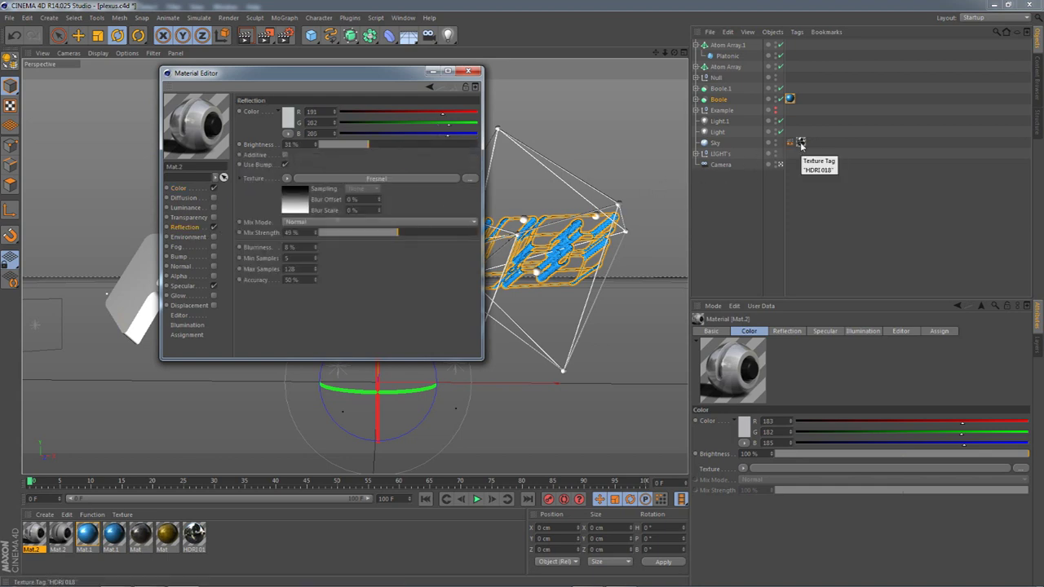
# Step: Close the material settings and apply the lighter grey Mat.2 material to the solid lettering's Boole.1 object
pyautogui.click(467, 71)
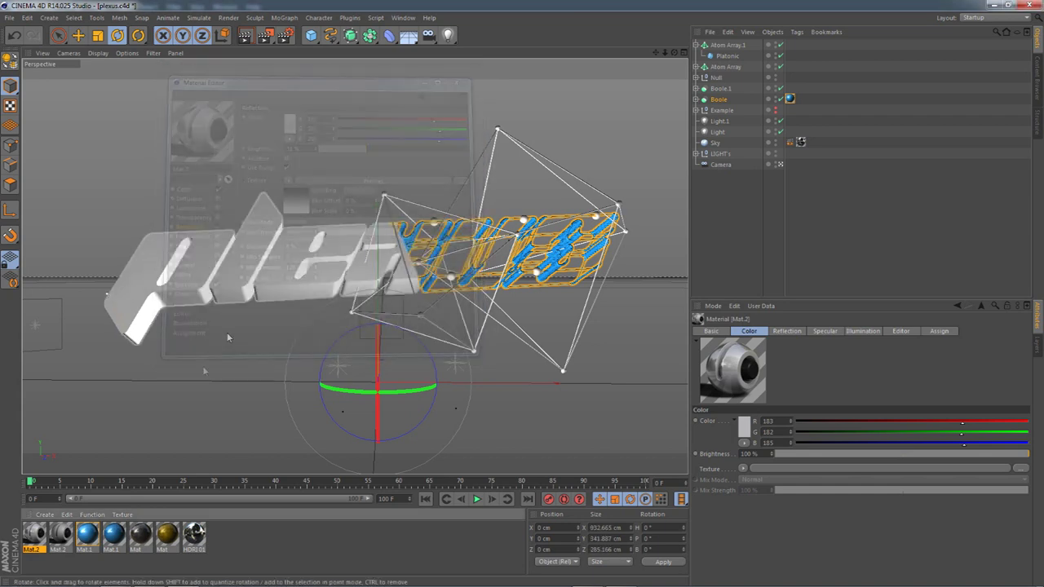
pyautogui.moveTo(47, 540); pyautogui.dragTo(747, 90)
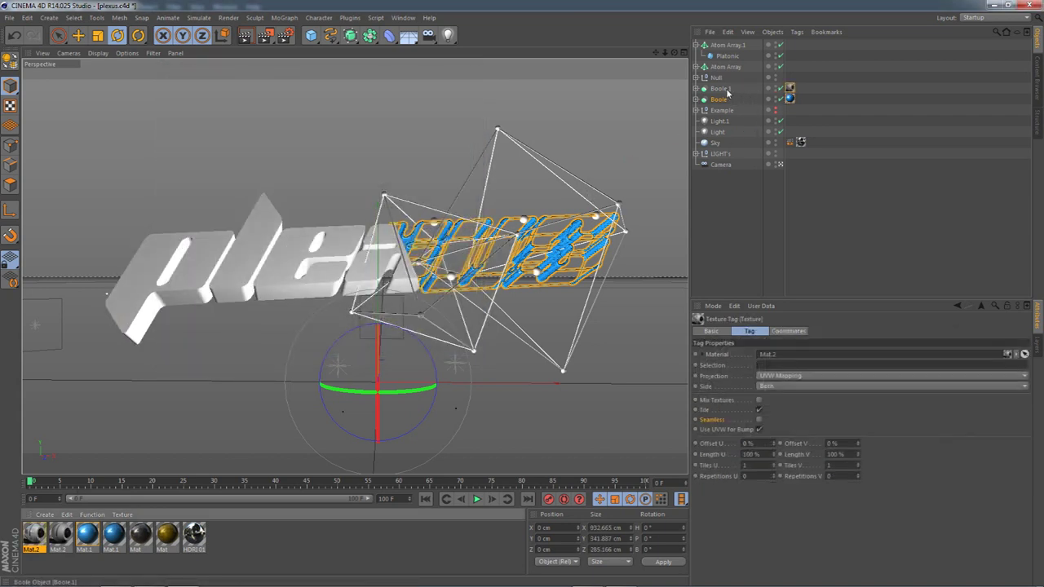
pyautogui.click(730, 230)
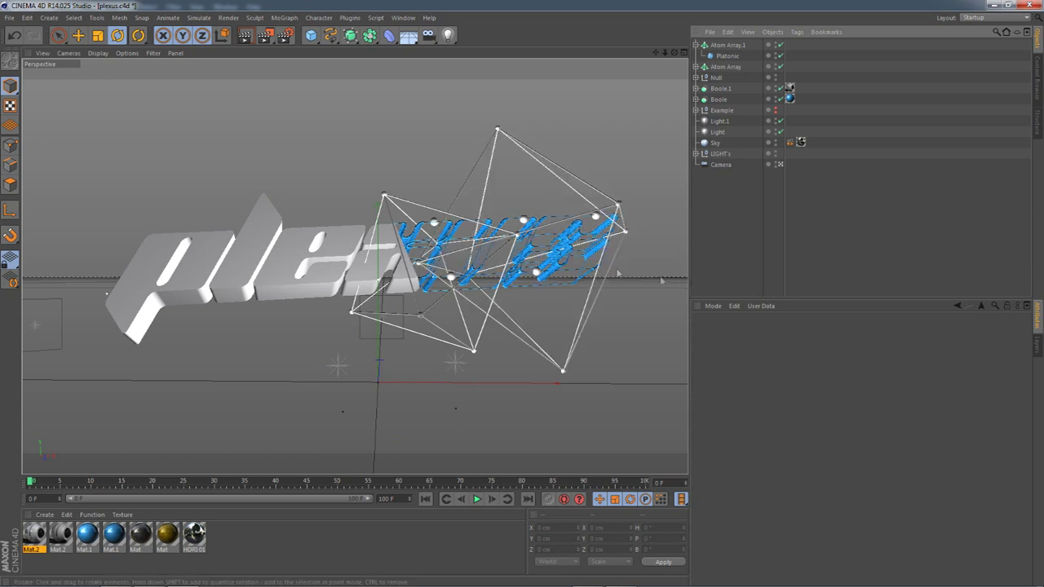
# Step: Compare the reflection and glow settings of the two blue Mat.1 materials, starting from the one assigned to the wireframe Boole
pyautogui.click(790, 99)
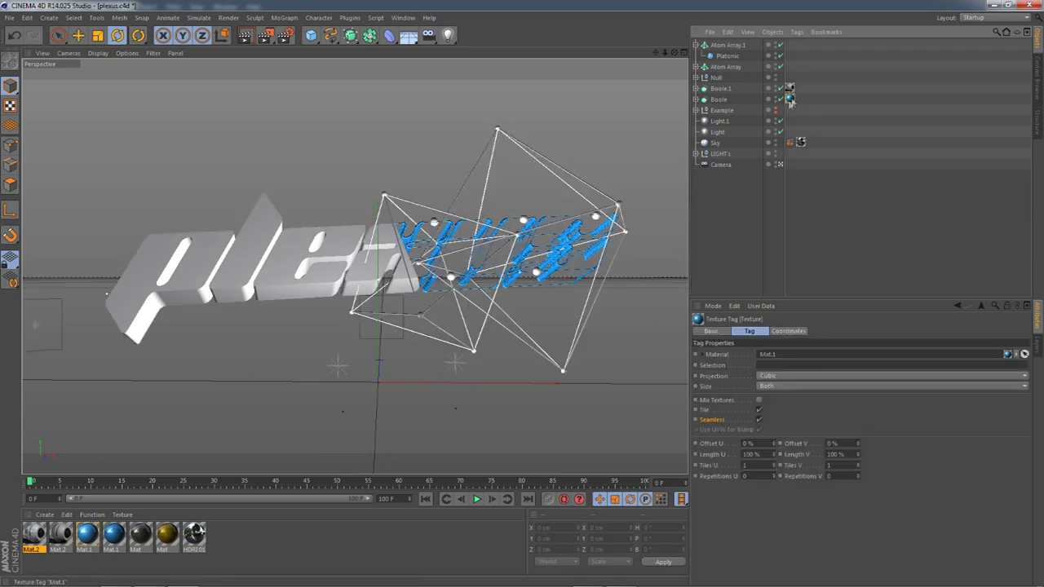
pyautogui.click(87, 534)
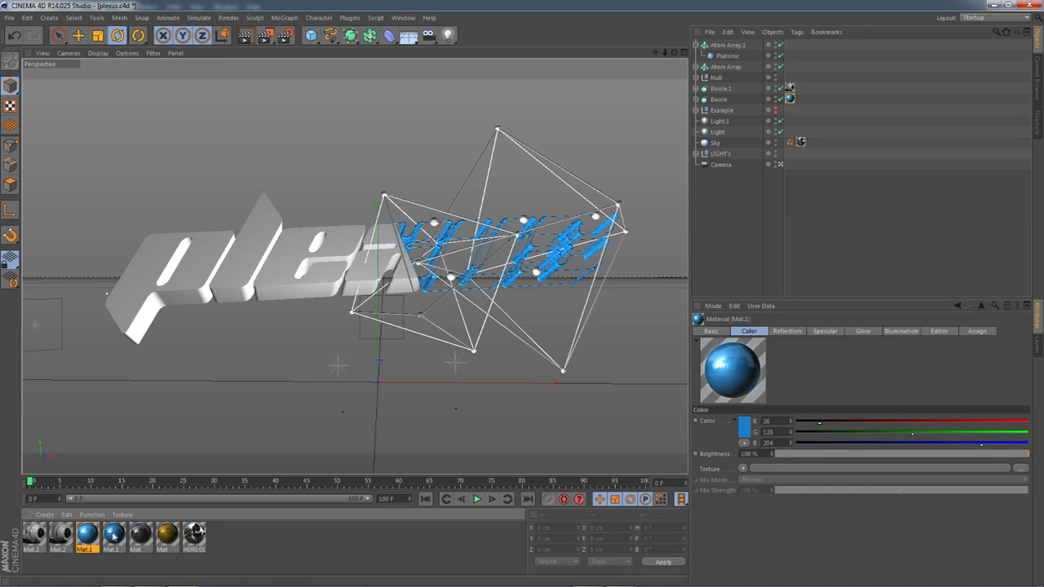
pyautogui.doubleClick(114, 534)
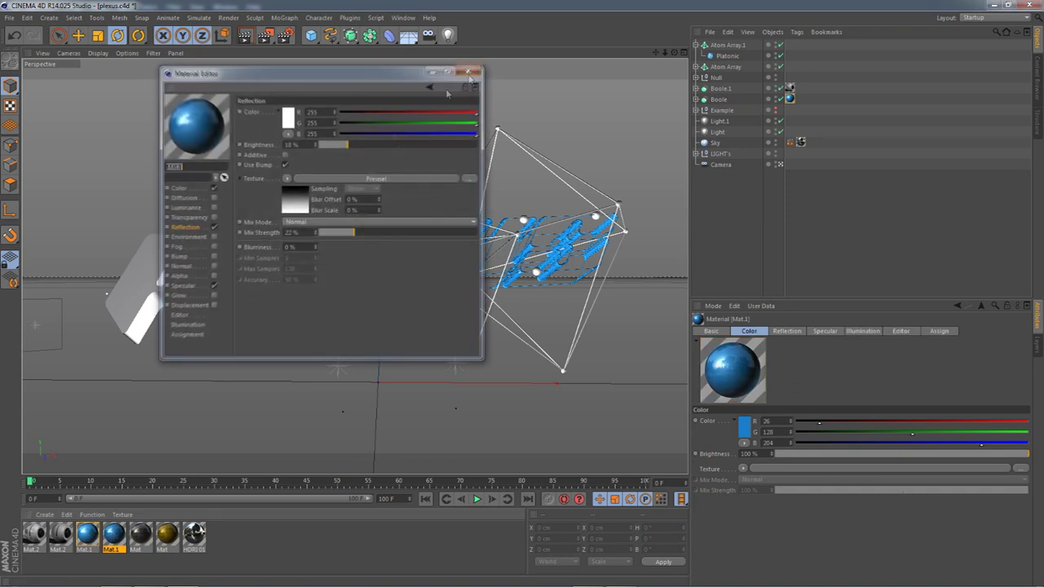
pyautogui.click(467, 72)
pyautogui.moveTo(791, 101); pyautogui.dragTo(789, 100)
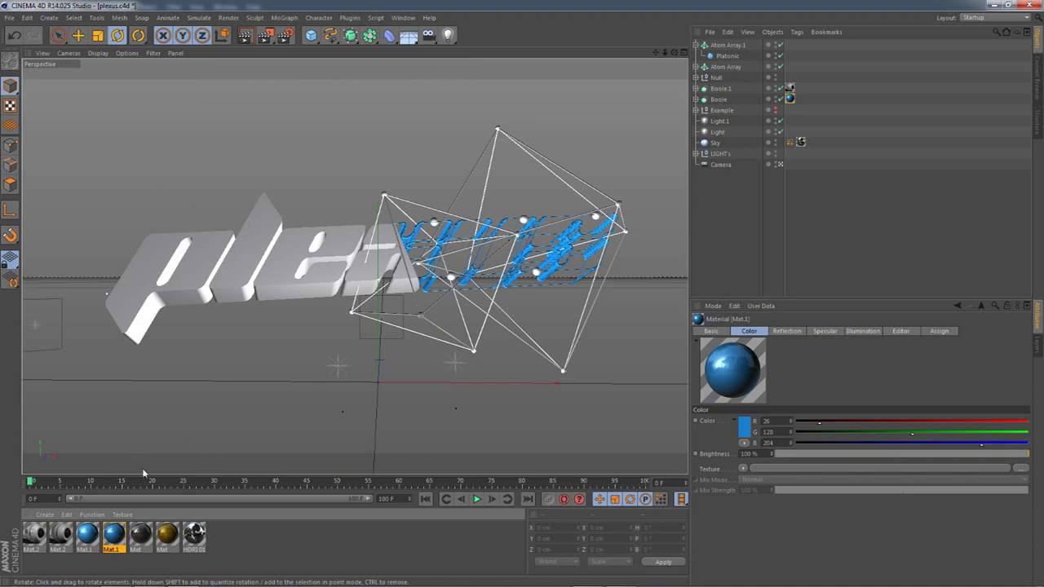
pyautogui.doubleClick(88, 534)
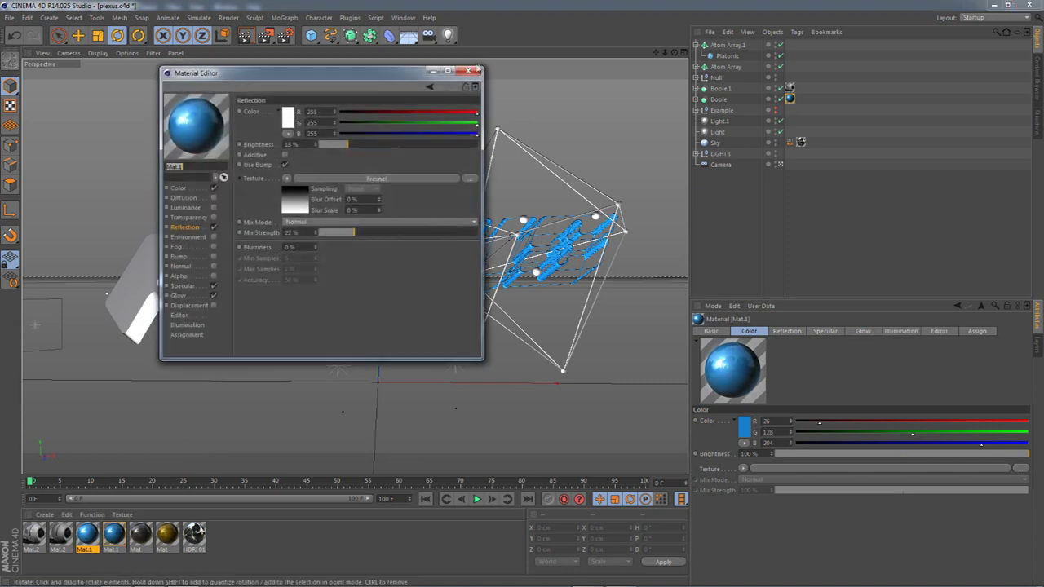
pyautogui.click(480, 70)
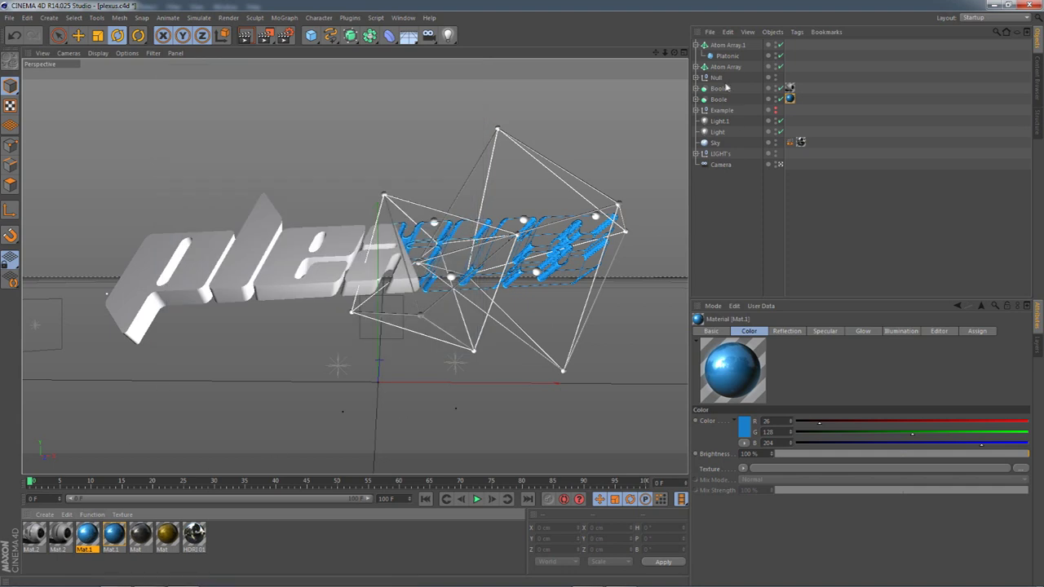
# Step: Apply the glowing blue Mat.1 material to the Null holding the spheres, with Cubic projection and Seamless enabled
pyautogui.moveTo(721, 79); pyautogui.dragTo(721, 78)
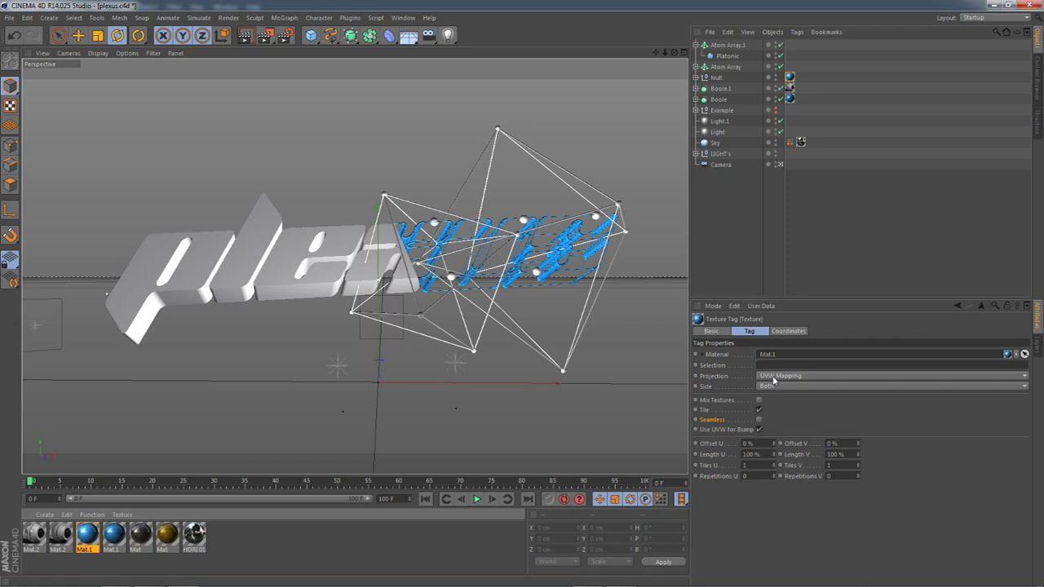
pyautogui.click(775, 377)
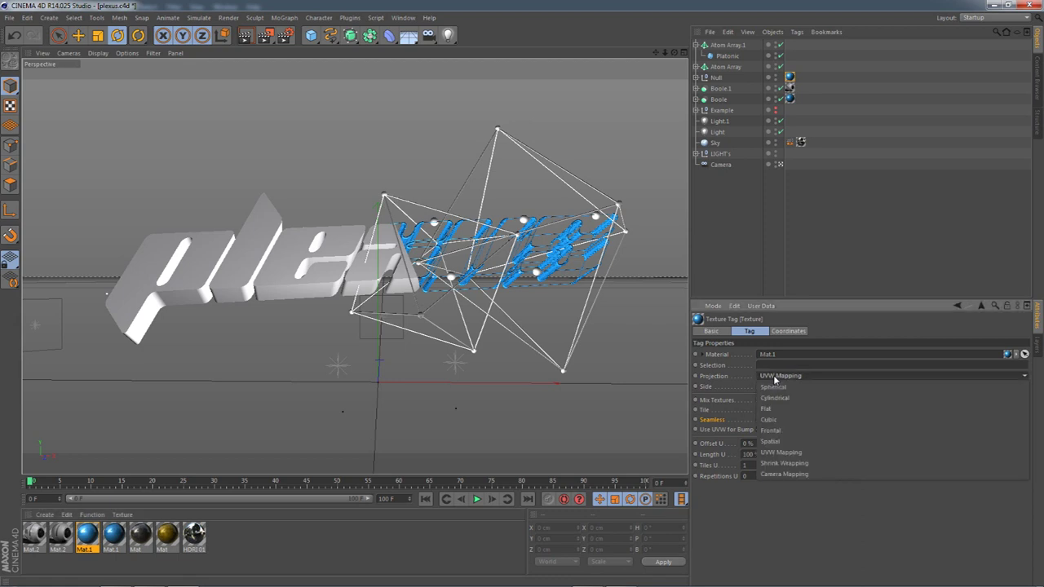
pyautogui.click(767, 420)
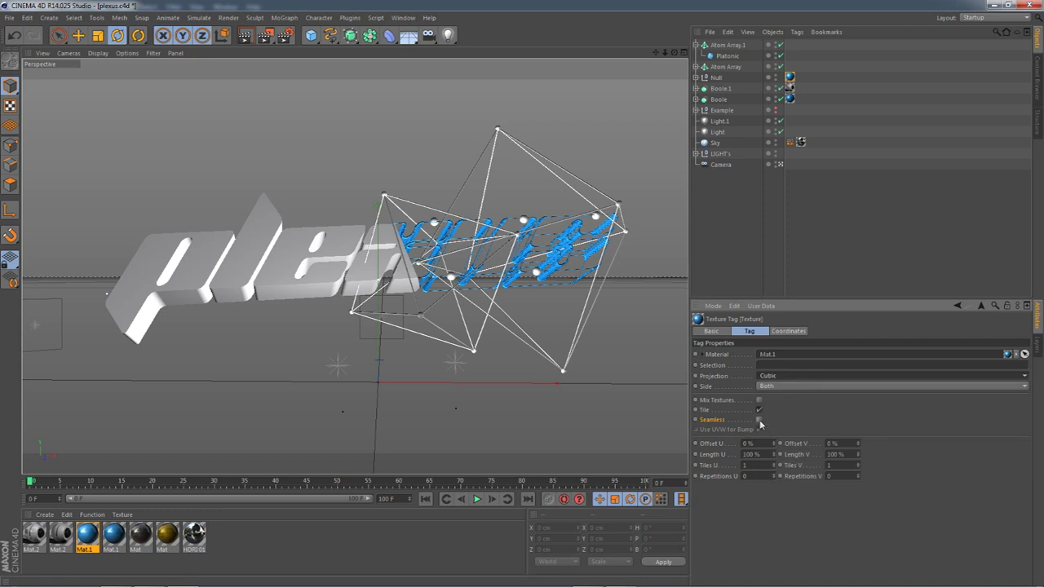
pyautogui.click(696, 78)
pyautogui.click(696, 78)
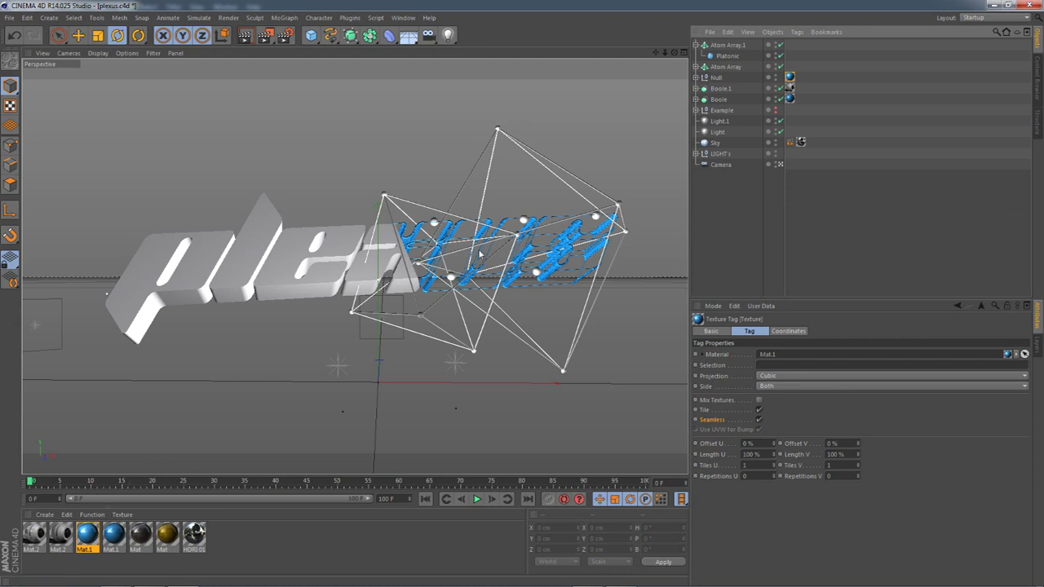
# Step: Switch to Photoshop to check the colors of the finished banner's octahedra, and return to Cinema 4D
pyautogui.click(114, 534)
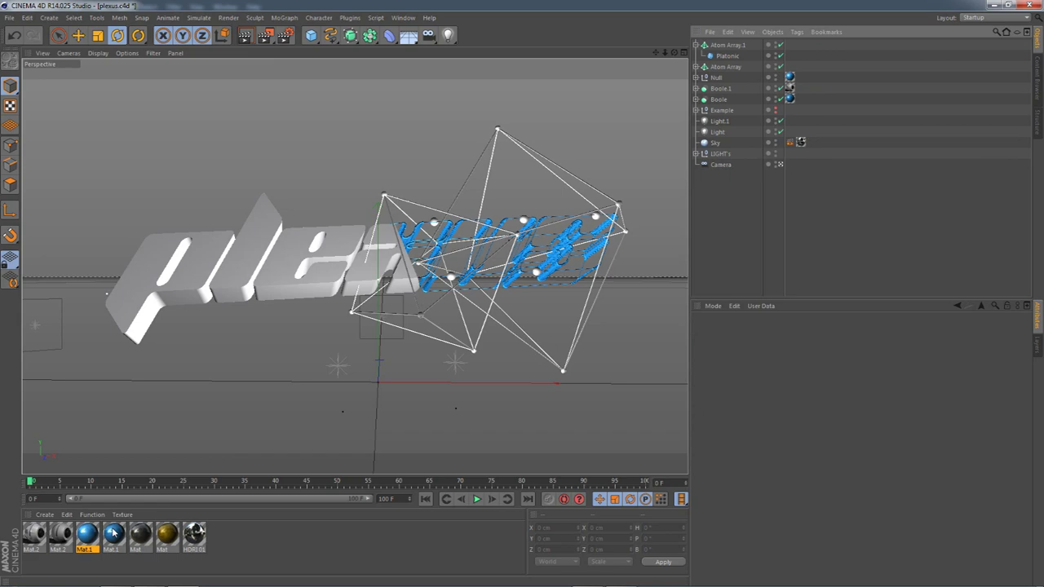
pyautogui.click(150, 577)
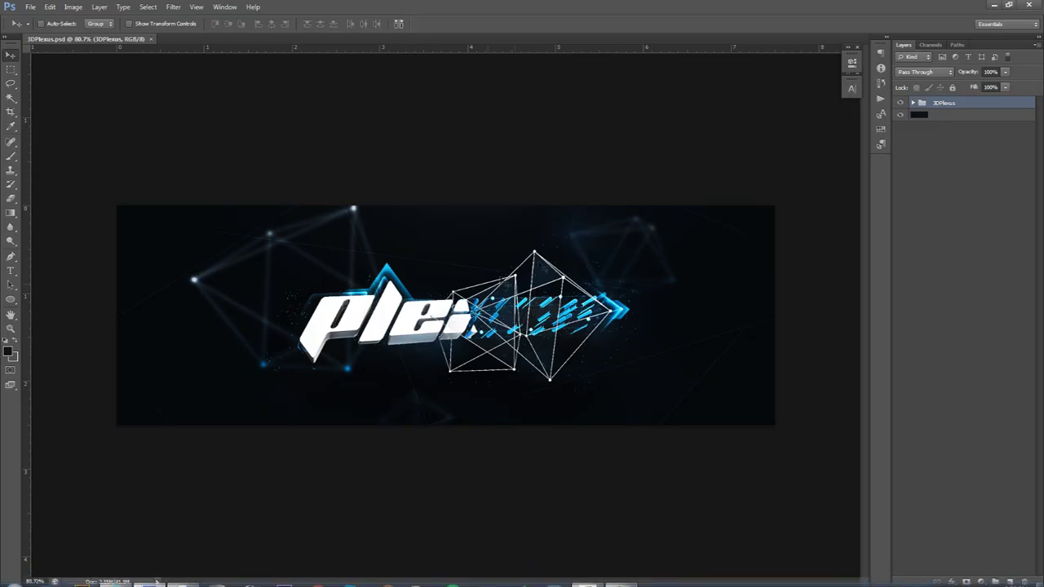
pyautogui.click(182, 576)
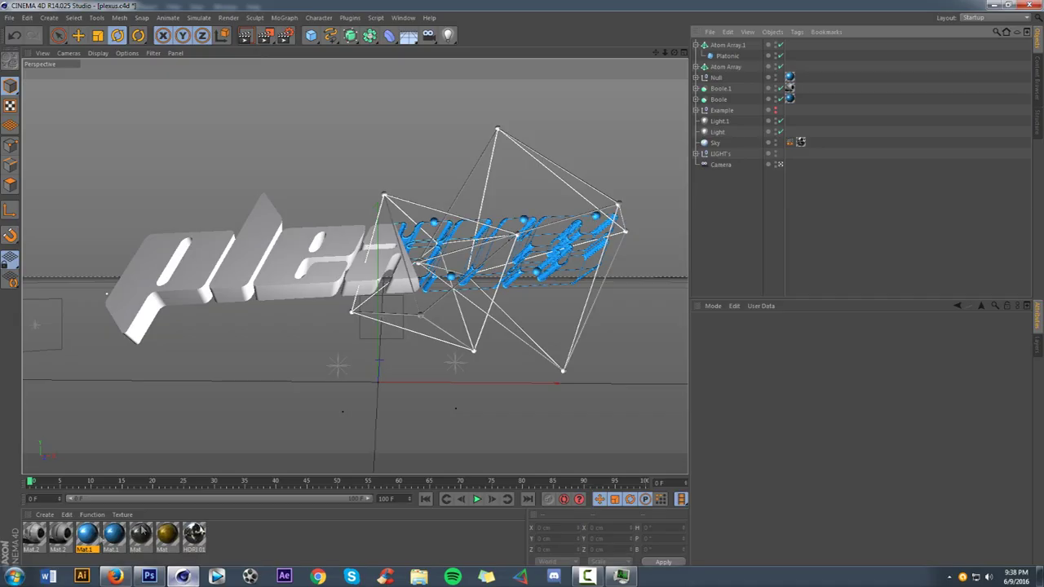
# Step: Group the Atom Array and Atom Array.1 octahedra under a single null
pyautogui.click(59, 534)
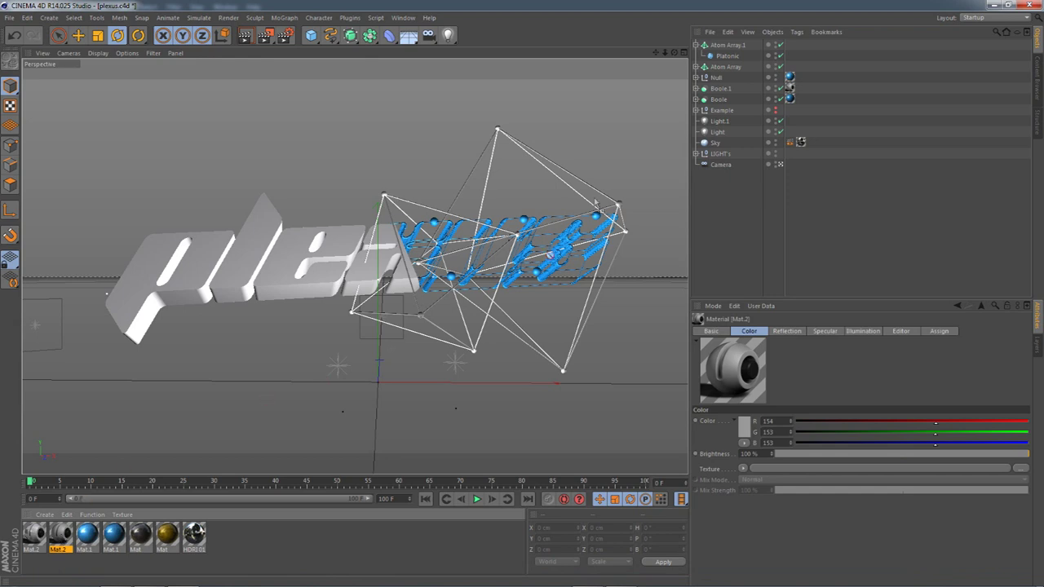
pyautogui.click(721, 45)
pyautogui.keyDown('ctrl'); pyautogui.click(724, 67); pyautogui.keyUp('ctrl')
pyautogui.hotkey('alt', 'g')
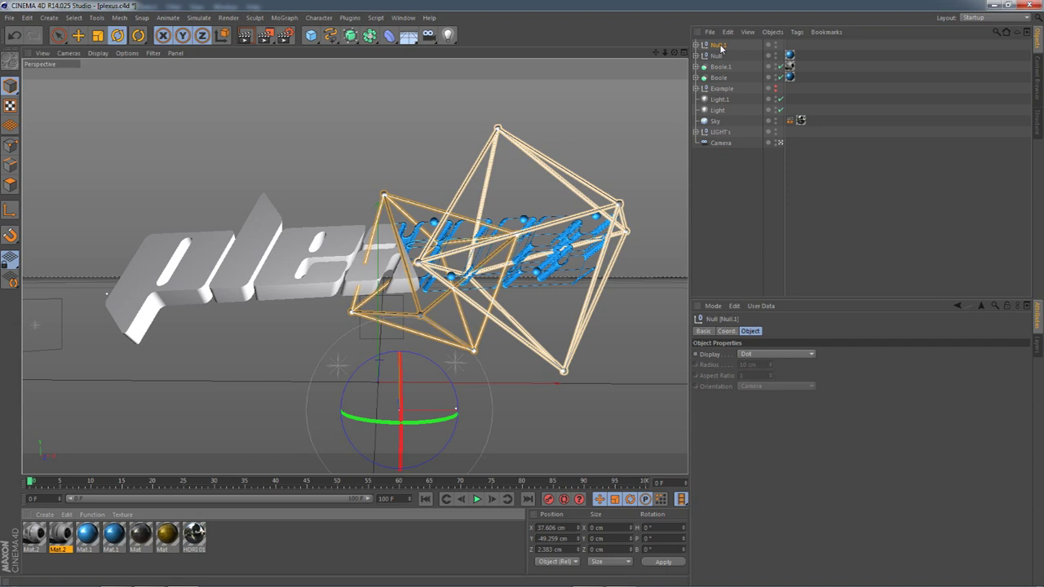
# Step: Apply the darker grey Mat.2 material to the octahedra's null, with Cubic projection and Seamless enabled
pyautogui.moveTo(721, 46); pyautogui.dragTo(721, 46)
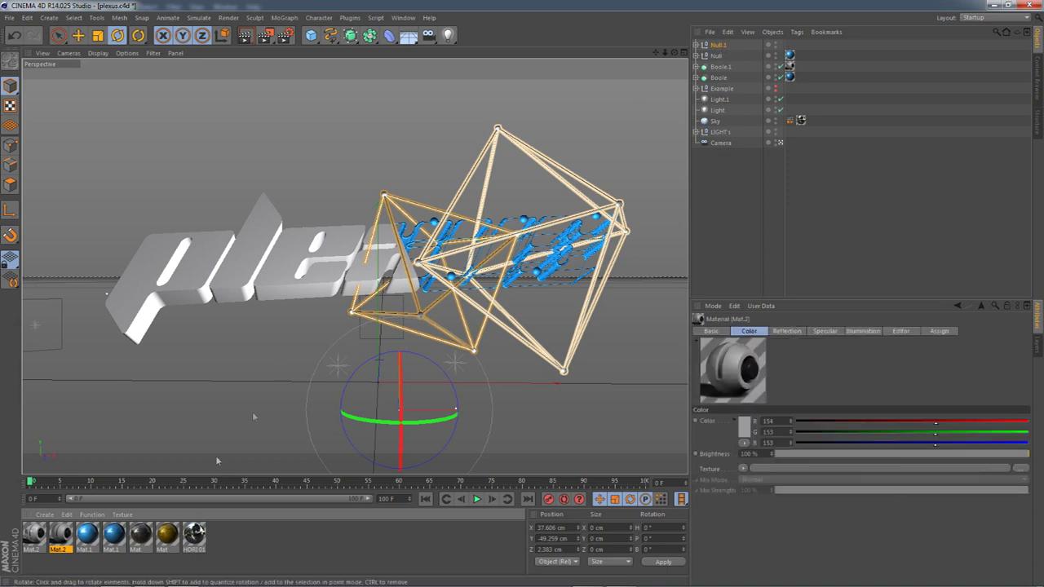
pyautogui.moveTo(56, 536); pyautogui.dragTo(718, 44)
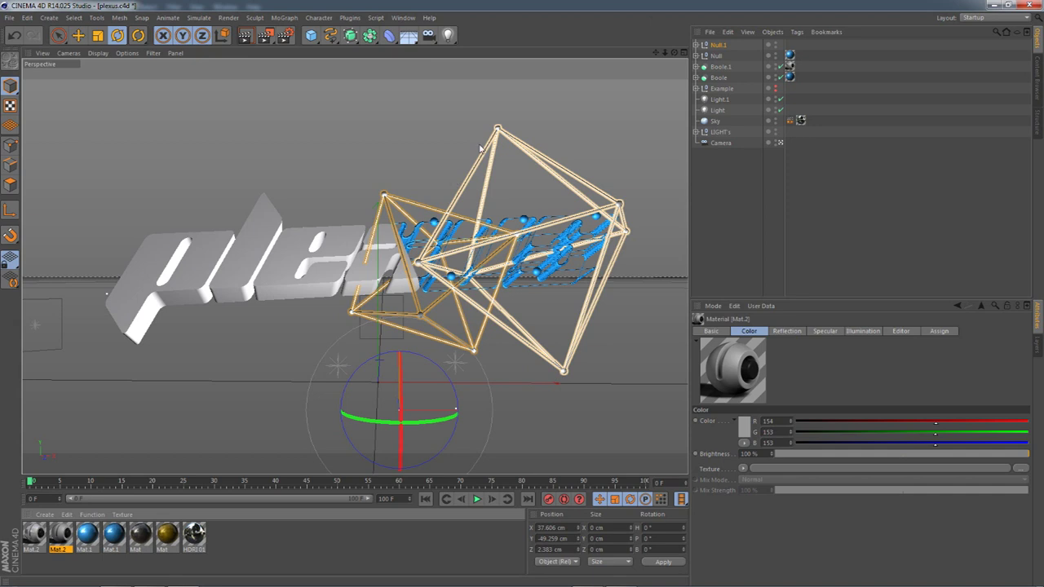
pyautogui.keyDown('ctrl'); pyautogui.click(708, 44); pyautogui.keyUp('ctrl')
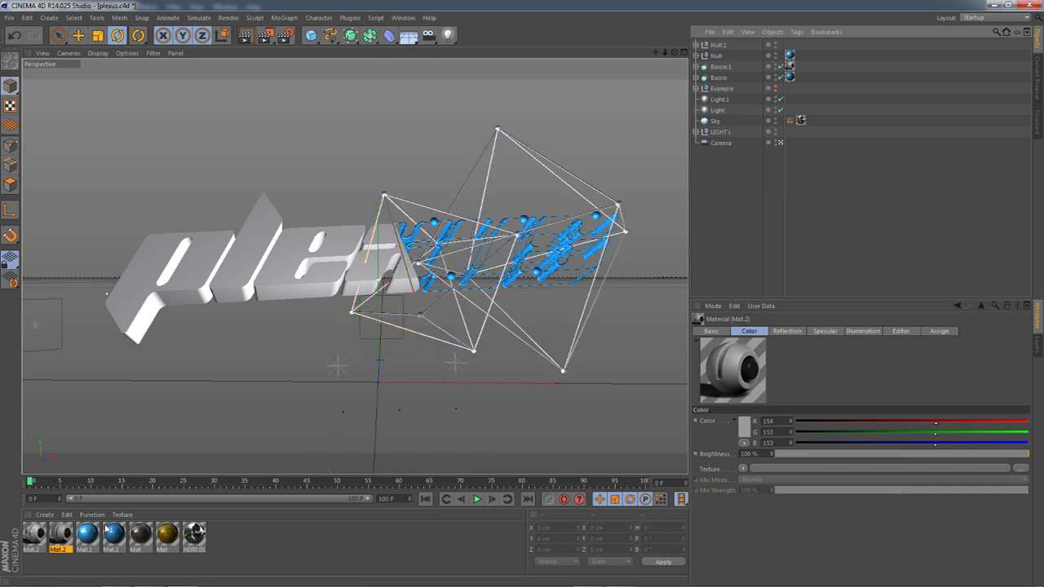
pyautogui.moveTo(60, 537); pyautogui.dragTo(730, 45)
pyautogui.click(775, 376)
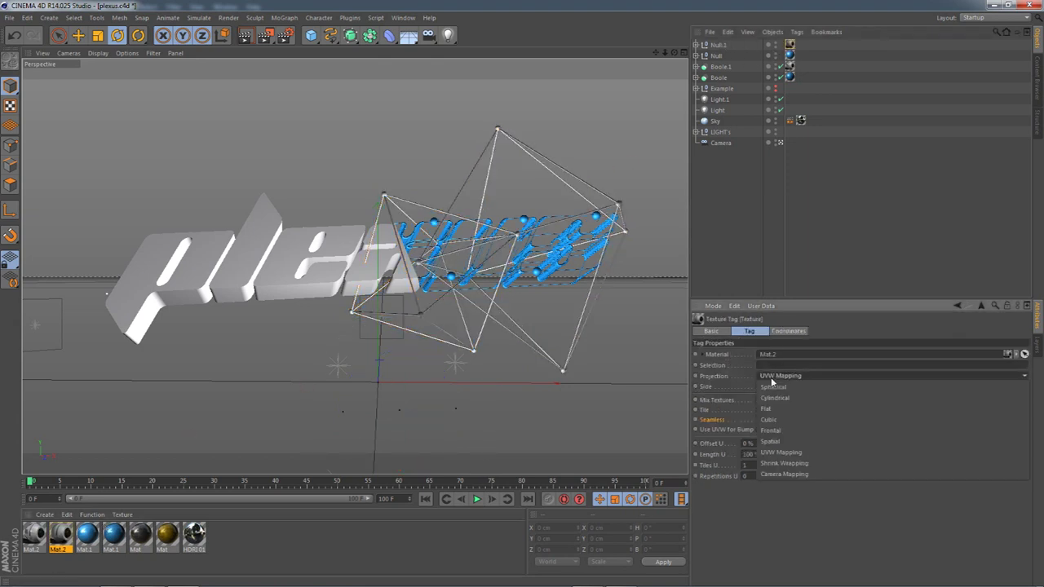
pyautogui.click(767, 420)
pyautogui.click(759, 420)
pyautogui.click(729, 242)
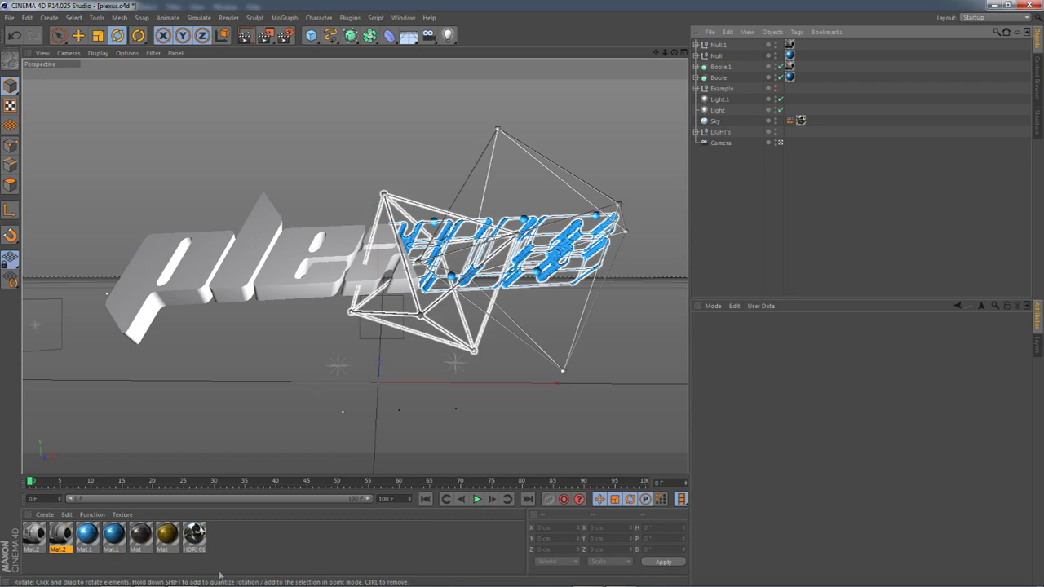
# Step: Compare the textured scene with the finished banner by switching between Photoshop and Cinema 4D
pyautogui.click(150, 576)
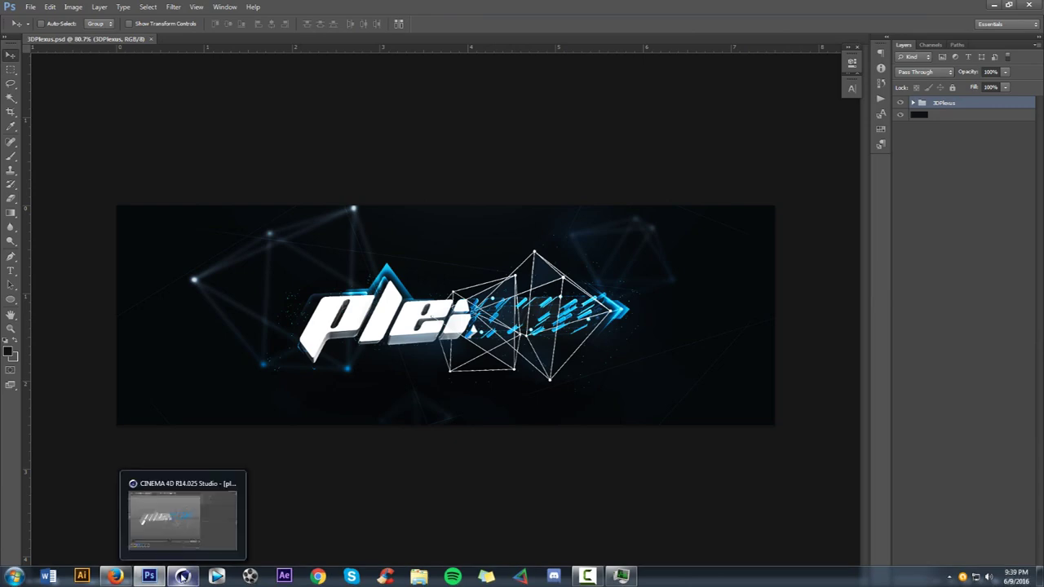
pyautogui.click(183, 577)
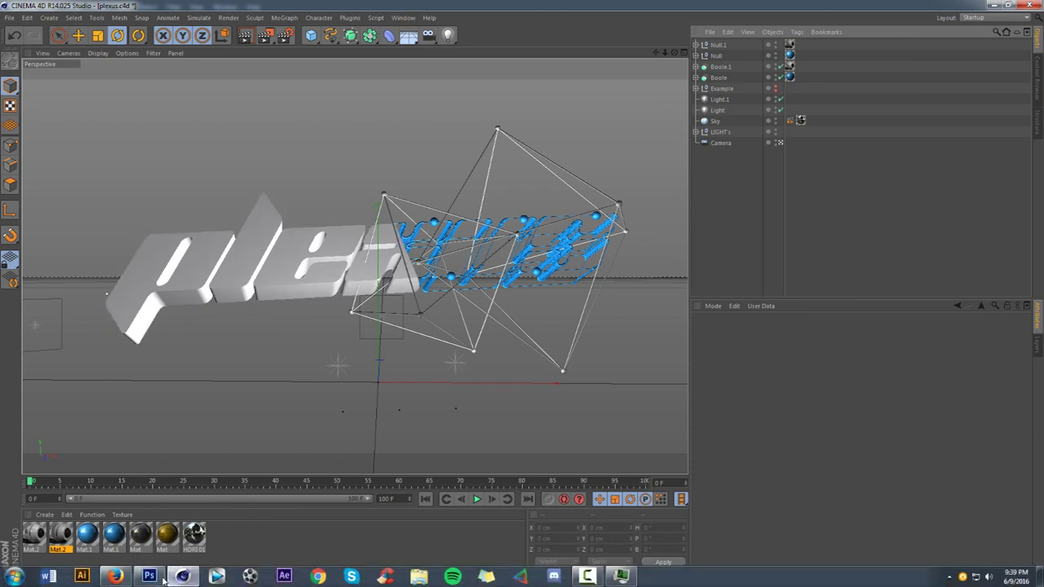
pyautogui.click(149, 577)
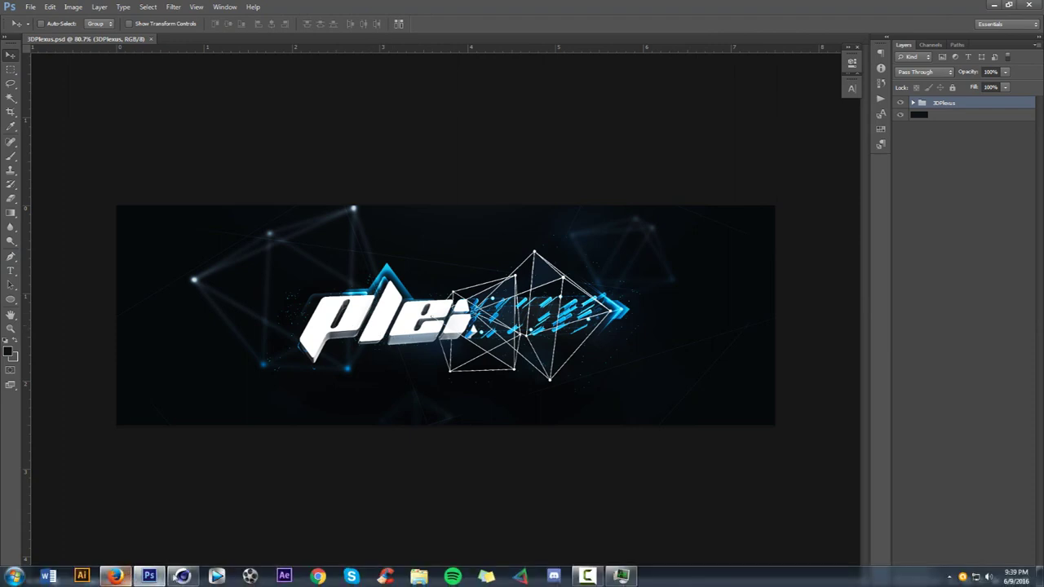
pyautogui.click(181, 576)
# Step: Make the MoText object inside Boole.1 editable
pyautogui.click(697, 78)
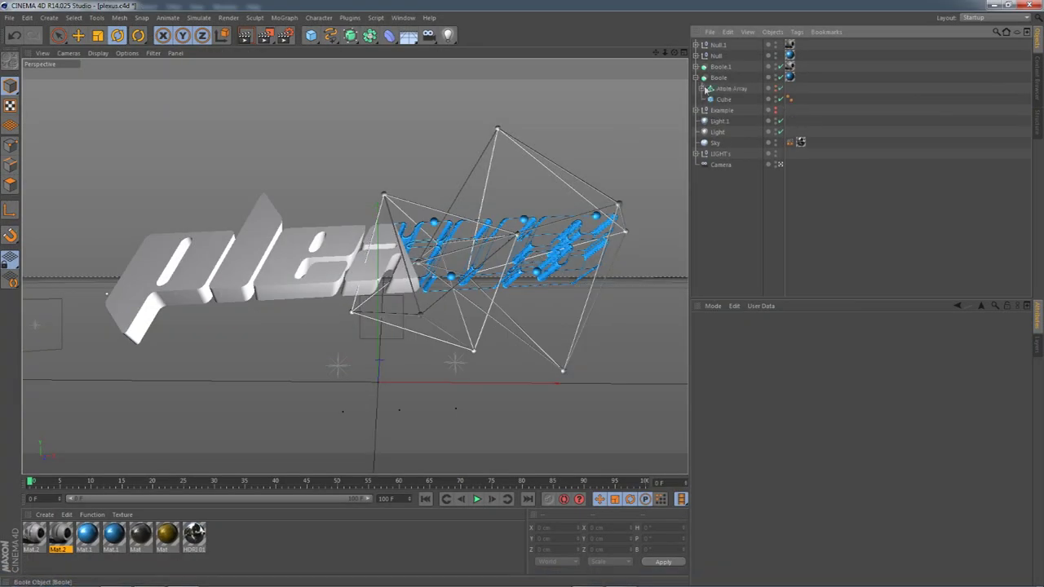
pyautogui.click(697, 78)
pyautogui.click(697, 66)
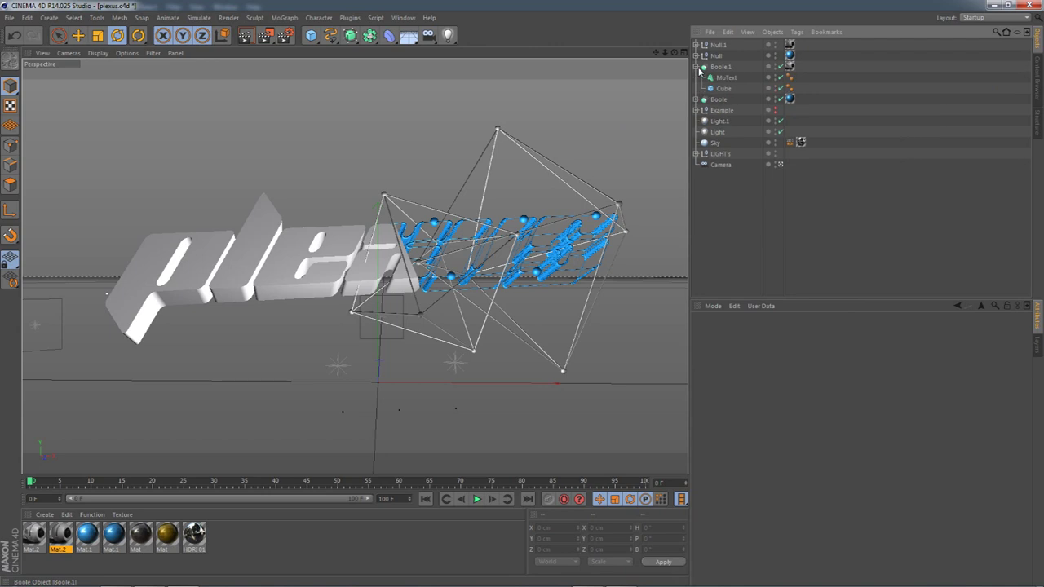
pyautogui.click(738, 78)
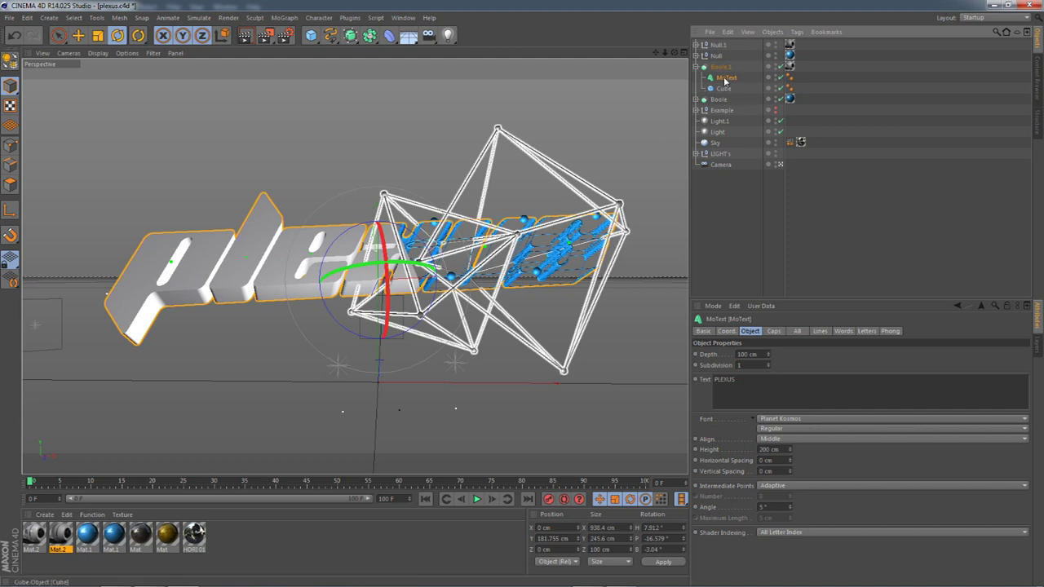
pyautogui.press('c')
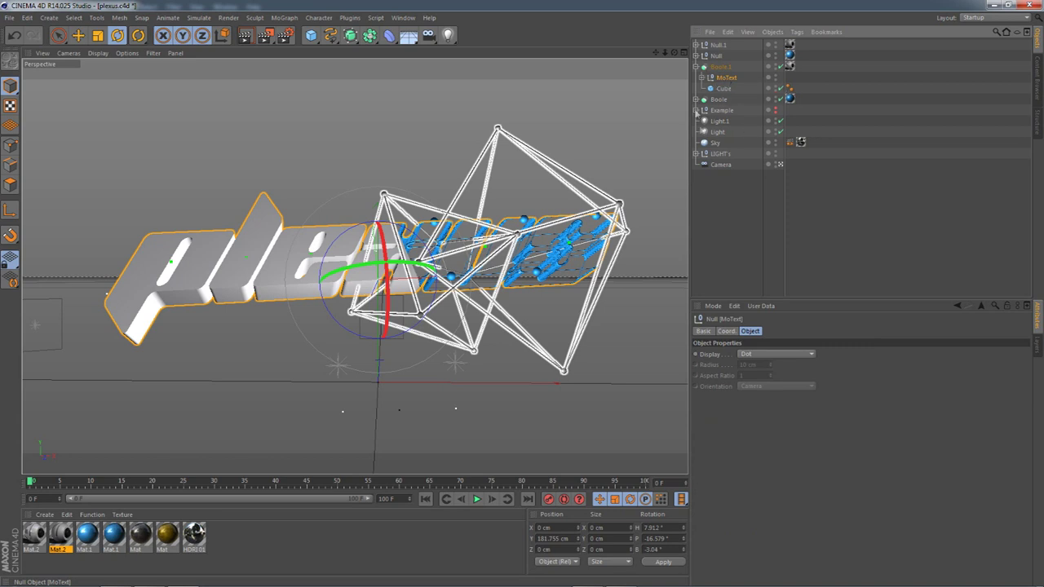
# Step: Unfold the MoText hierarchy inside Boole.1 down to the individual letter extrusions of PLEXUS
pyautogui.rightClick(728, 83)
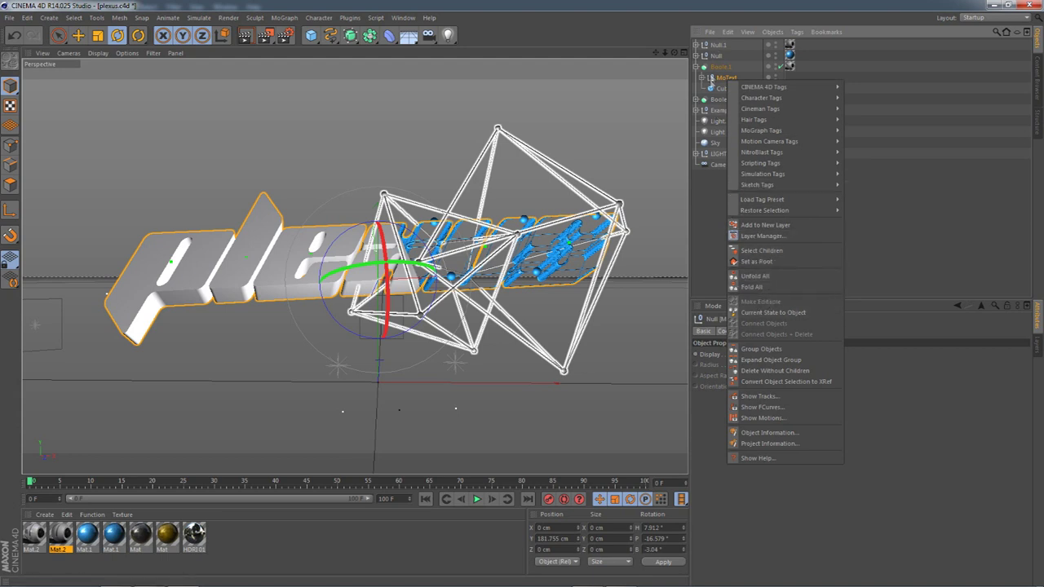
pyautogui.click(702, 78)
pyautogui.click(702, 77)
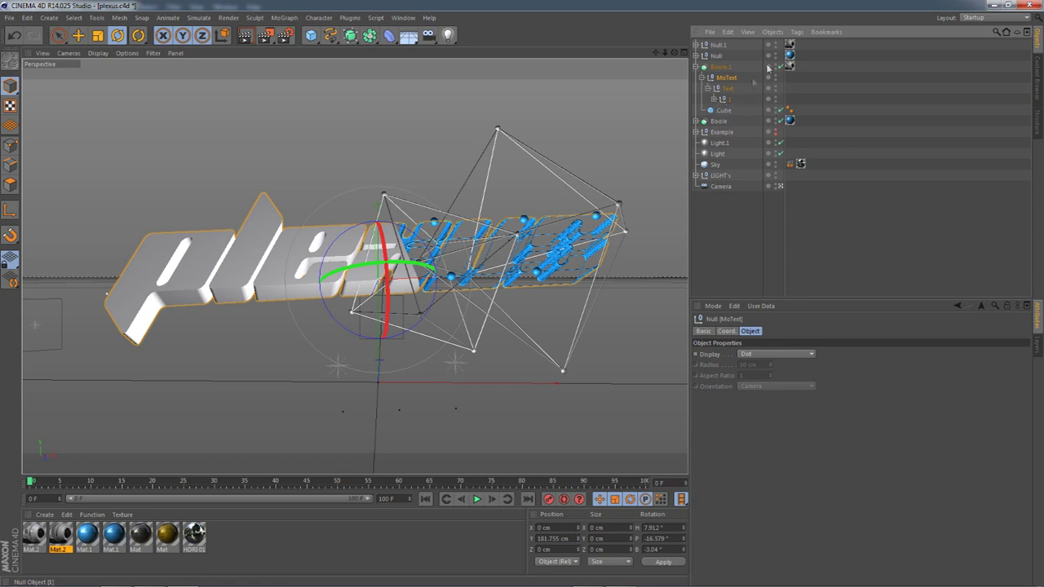
pyautogui.click(713, 99)
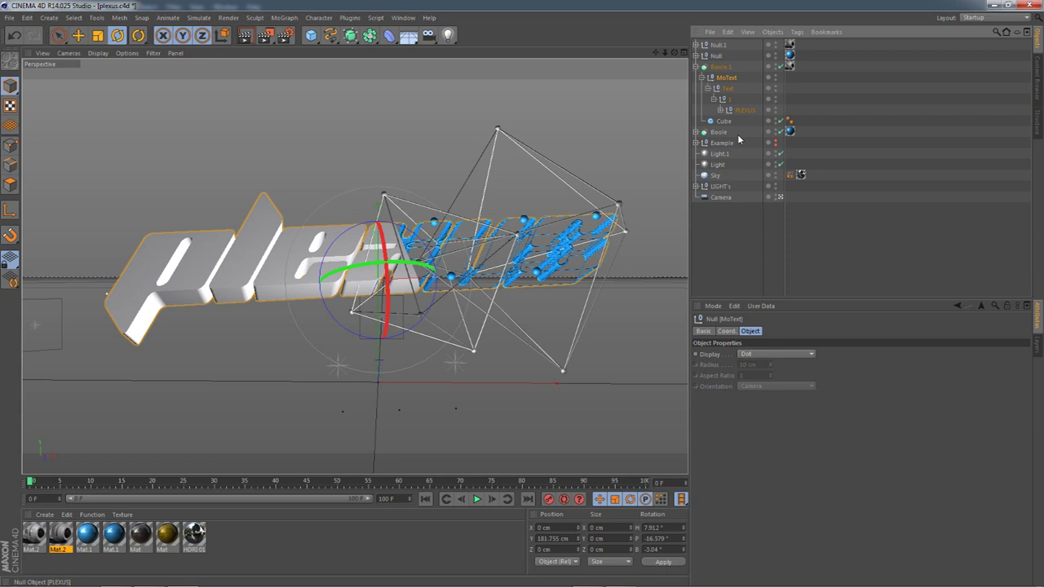
pyautogui.click(720, 109)
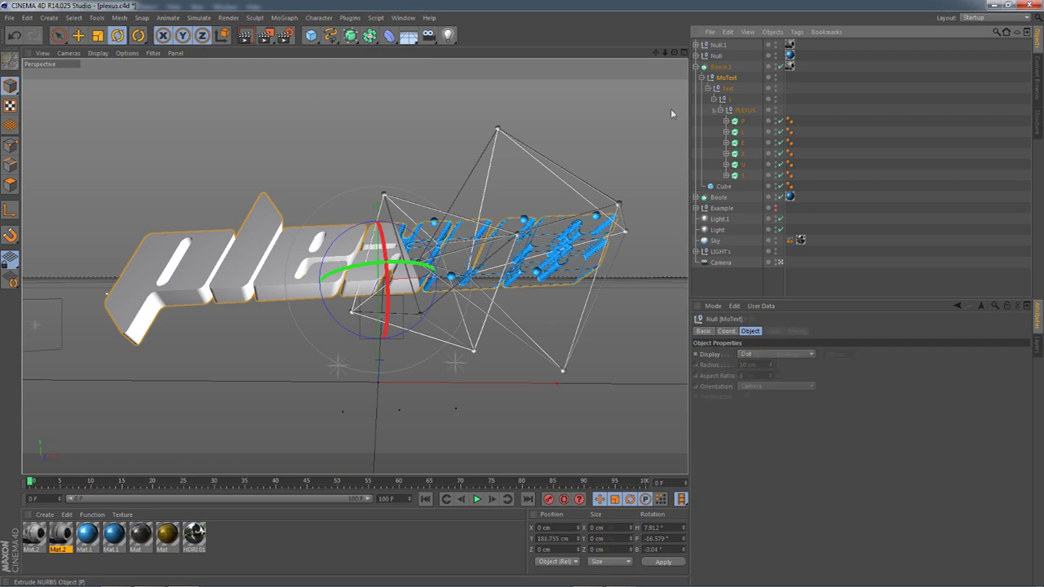
pyautogui.moveTo(672, 115); pyautogui.dragTo(703, 117)
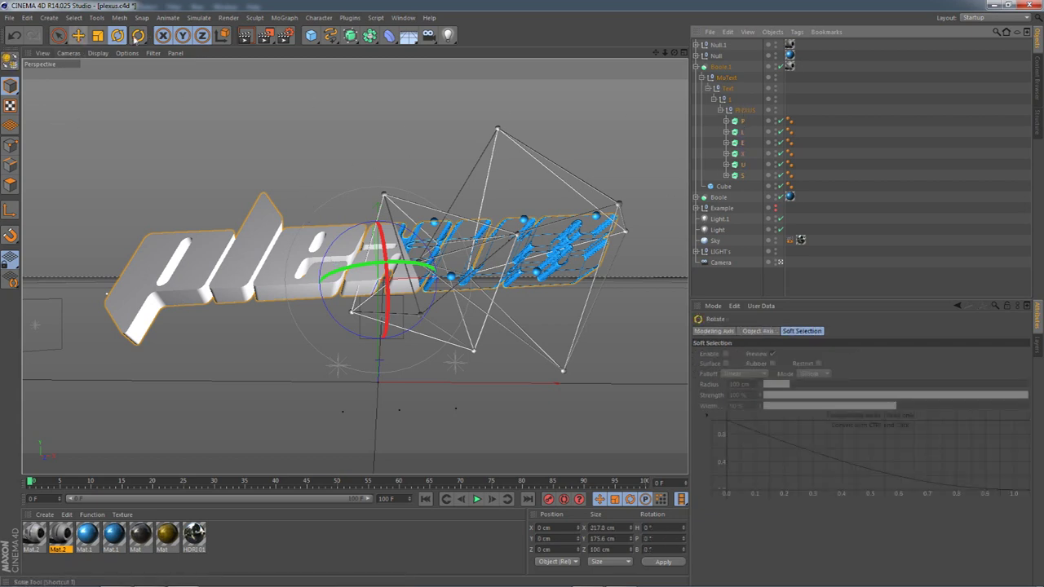
# Step: Rotate the letter P freehand with about 6° pitch, and the L to about 2.2° heading, 3° pitch and -0.6° bank
pyautogui.click(743, 120)
pyautogui.moveTo(131, 299); pyautogui.dragTo(147, 318)
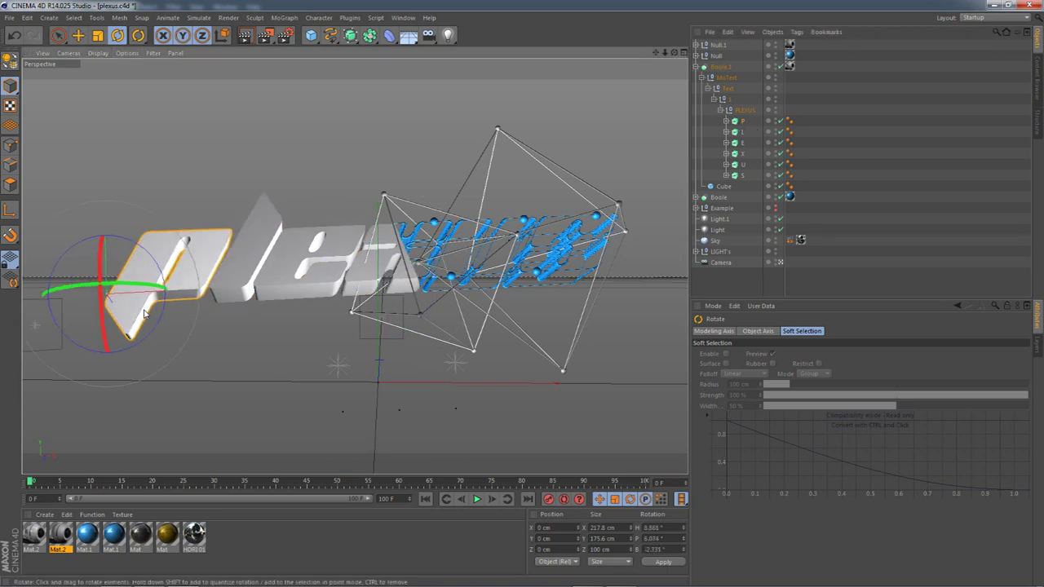
pyautogui.click(244, 263)
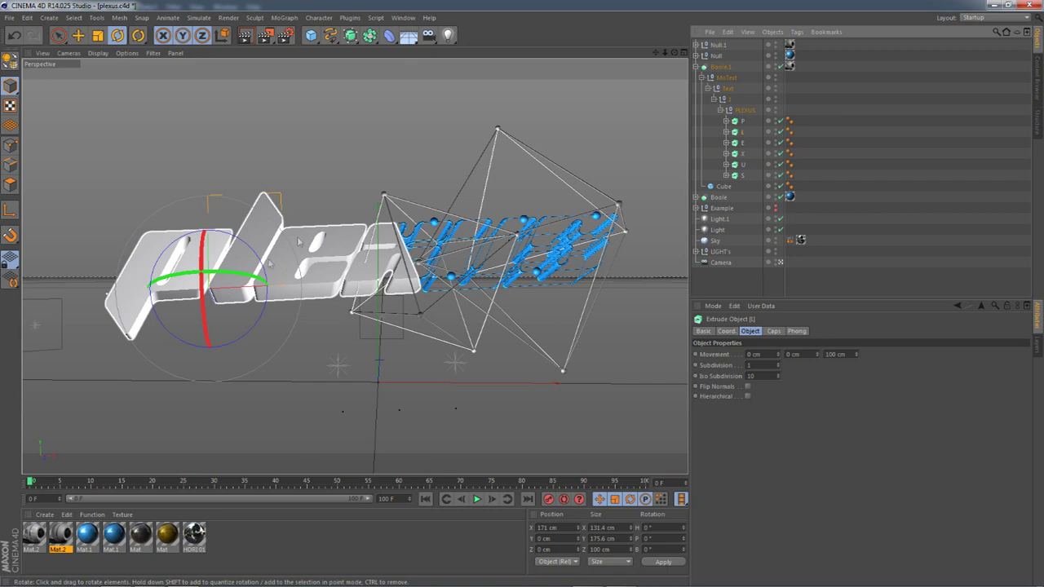
pyautogui.click(228, 311)
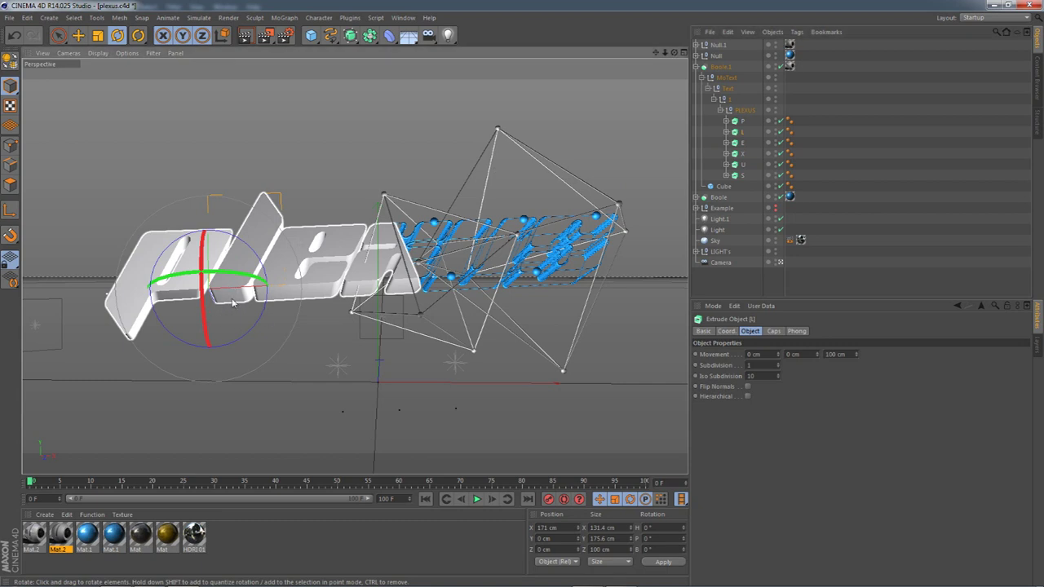
pyautogui.click(228, 298)
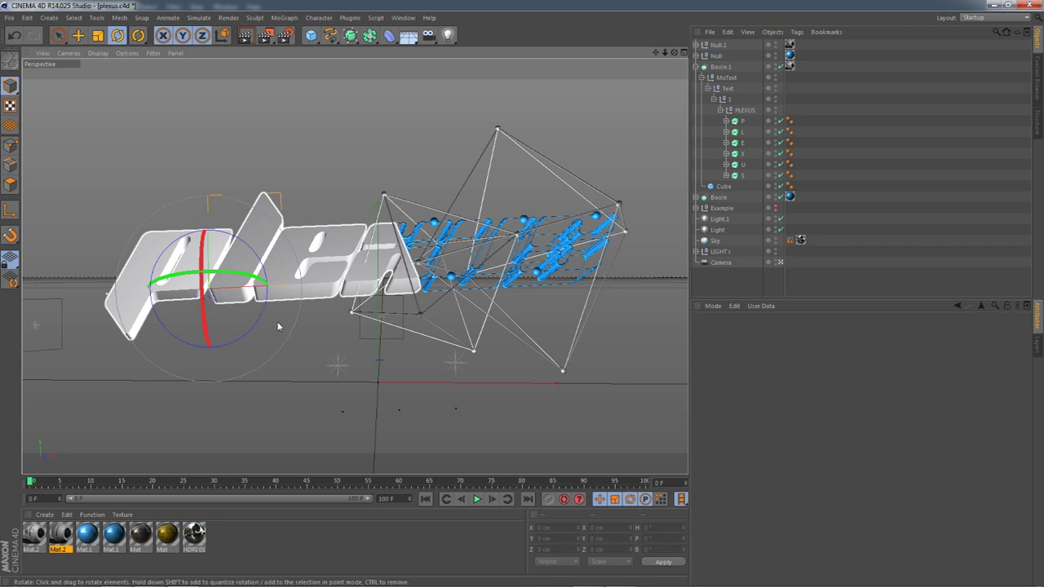
pyautogui.click(742, 131)
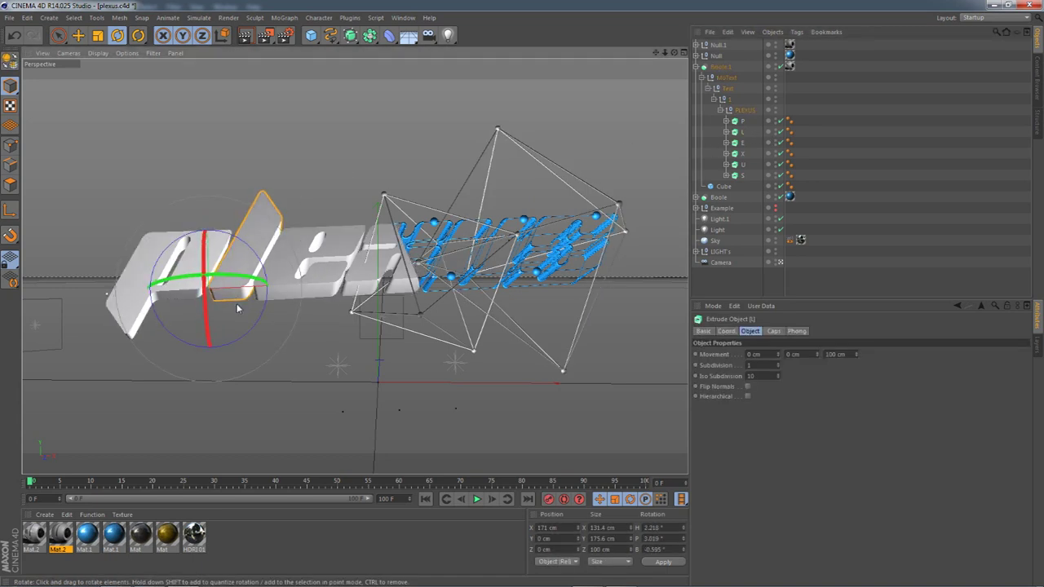
# Step: Rotate the letter E to about 2.3° heading, -5.1° pitch and -0.6° bank, and fold up Boole.1
pyautogui.click(330, 265)
pyautogui.click(742, 143)
pyautogui.moveTo(318, 290); pyautogui.dragTo(261, 299)
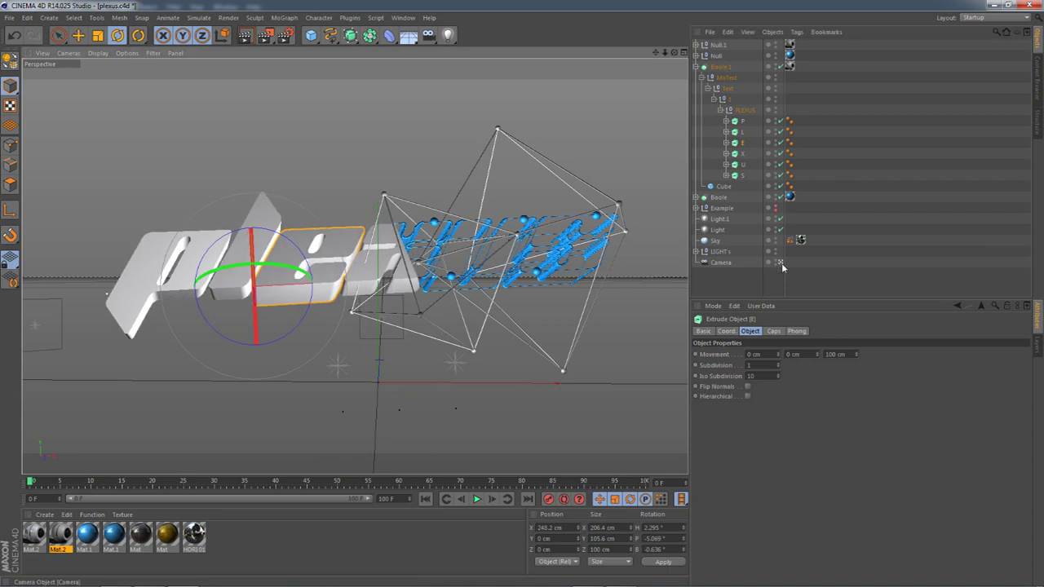
pyautogui.click(696, 66)
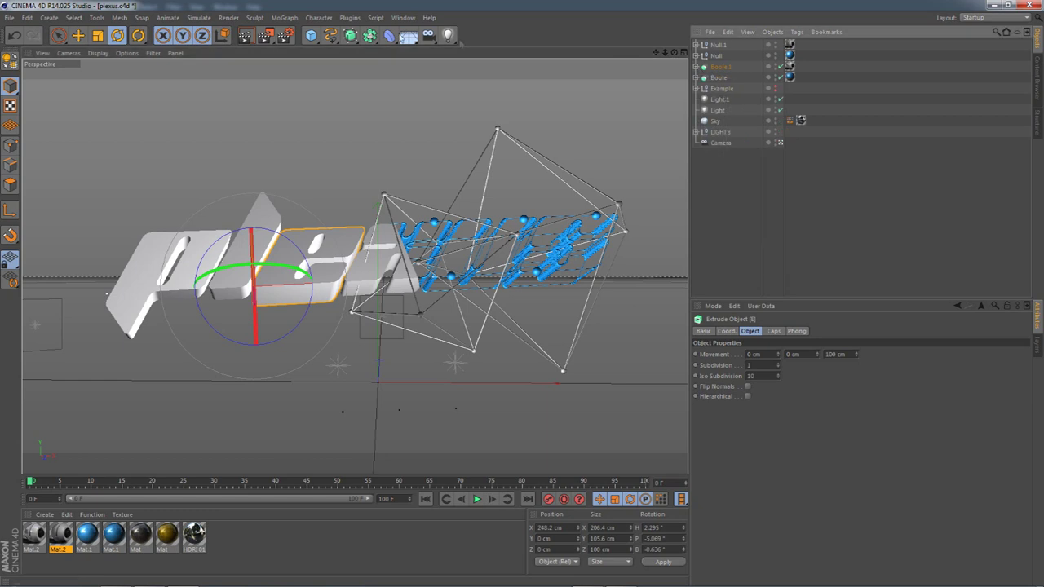
# Step: Set the render's save file name to PlexusTut on the Desktop in the render settings
pyautogui.click(285, 35)
pyautogui.moveTo(306, 13); pyautogui.dragTo(445, 91)
pyautogui.moveTo(451, 144); pyautogui.dragTo(512, 143)
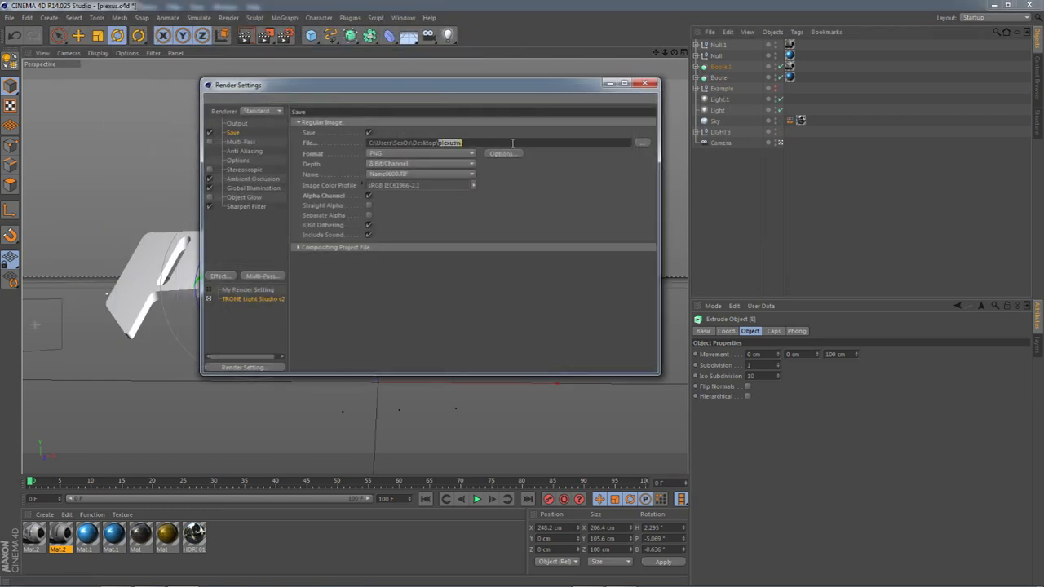
pyautogui.write('P')
pyautogui.moveTo(332, 88); pyautogui.dragTo(324, 78)
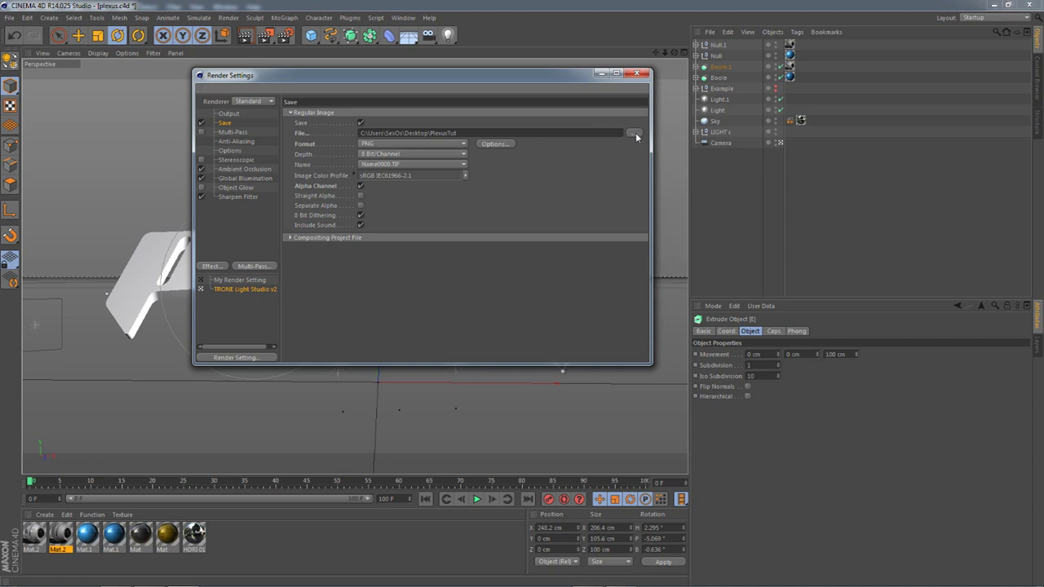
pyautogui.moveTo(405, 130); pyautogui.dragTo(360, 132)
# Step: Review the Ambient Occlusion, Global Illumination and Sharpen Filter render settings and close the settings window
pyautogui.click(241, 170)
pyautogui.click(249, 179)
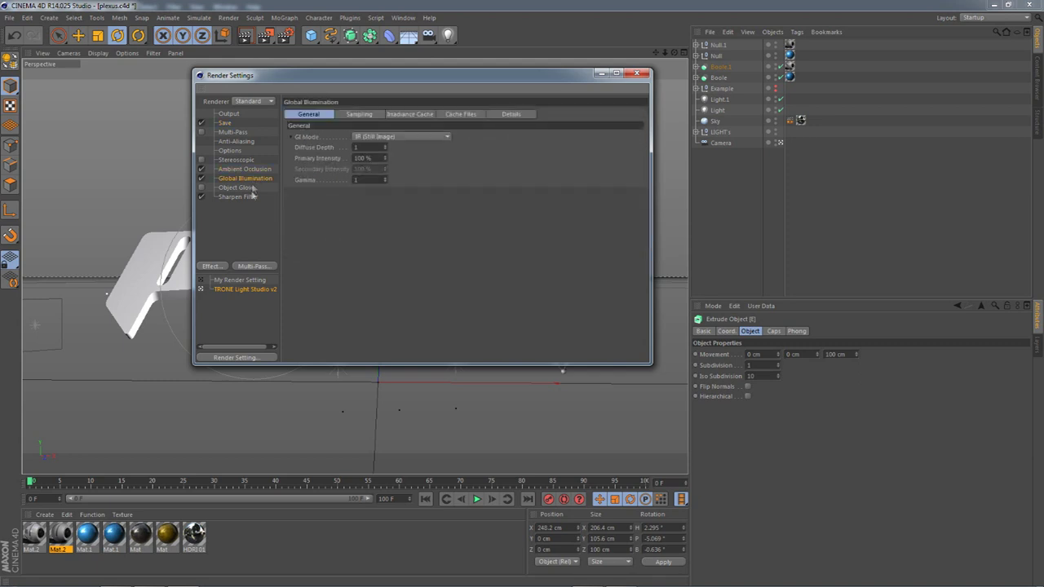
pyautogui.click(247, 196)
pyautogui.click(243, 178)
pyautogui.click(241, 170)
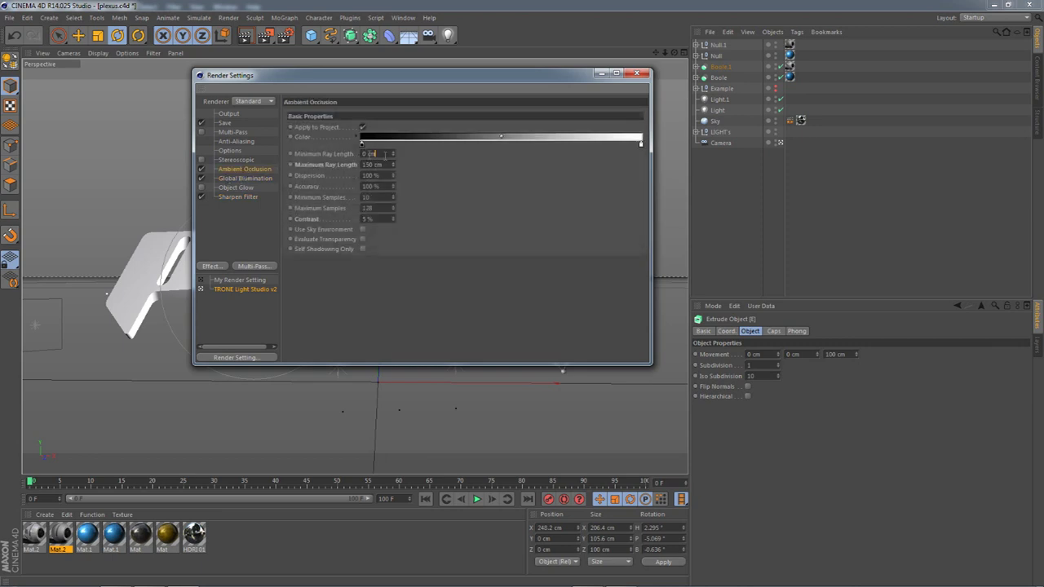
pyautogui.press('Tab')
pyautogui.press('Tab')
pyautogui.press('Tab')
pyautogui.press('Tab')
pyautogui.press('Tab')
pyautogui.click(265, 178)
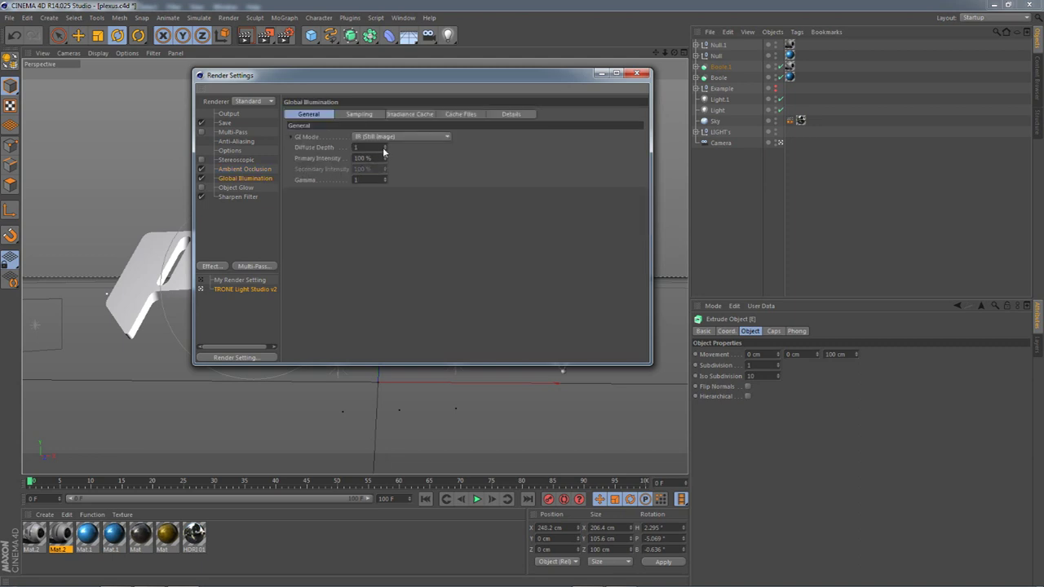
pyautogui.click(360, 159)
pyautogui.press('Tab')
pyautogui.click(645, 75)
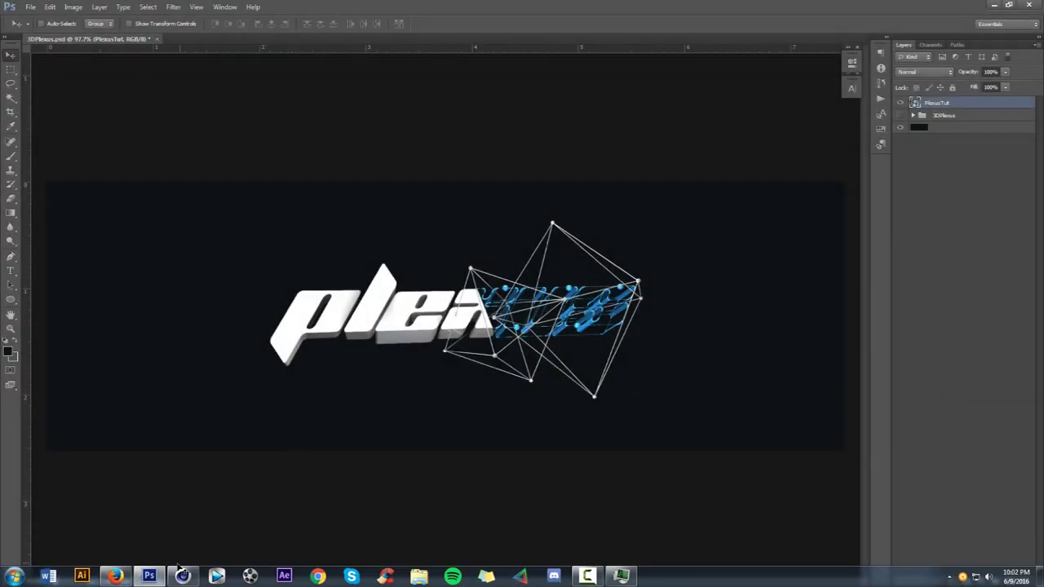
# Step: Switch to Cinema 4D and delete every Picture Viewer history render except plexusw.png and PlexusTut.png, including the unsaved Default lightroom image
pyautogui.click(182, 573)
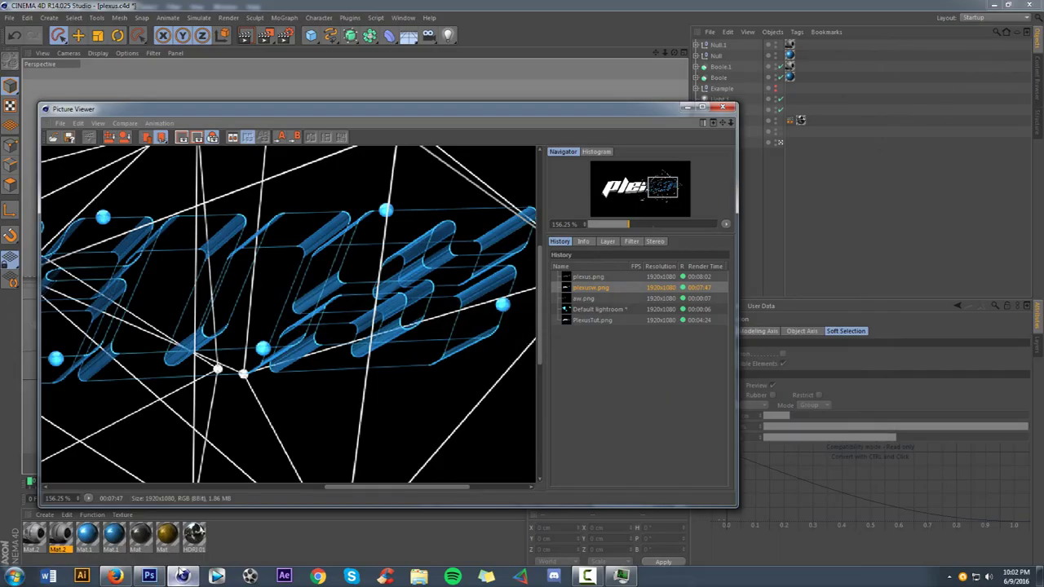
pyautogui.click(590, 301)
pyautogui.press('Delete')
pyautogui.click(595, 300)
pyautogui.press('Delete')
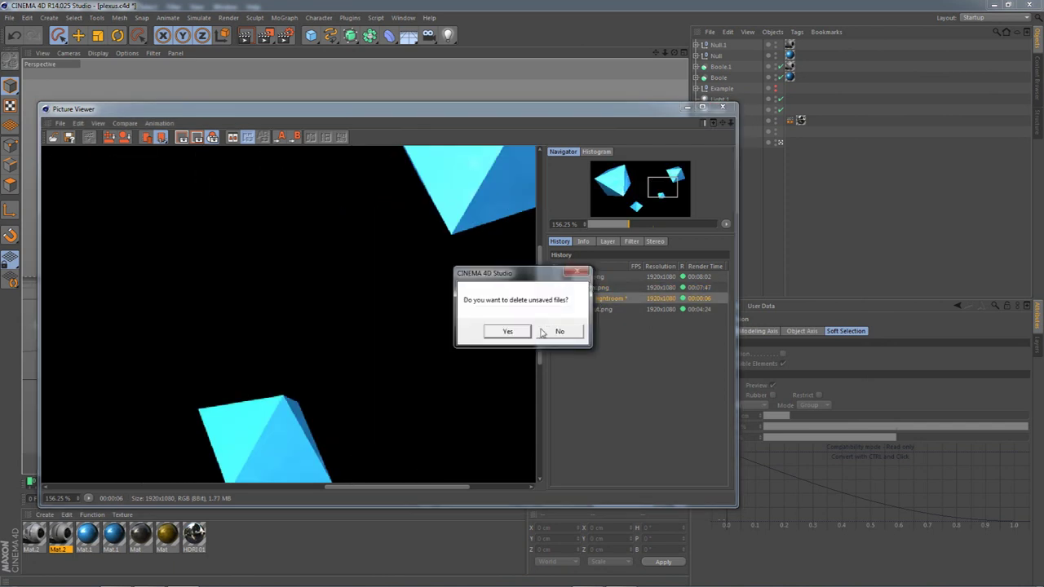
pyautogui.click(514, 332)
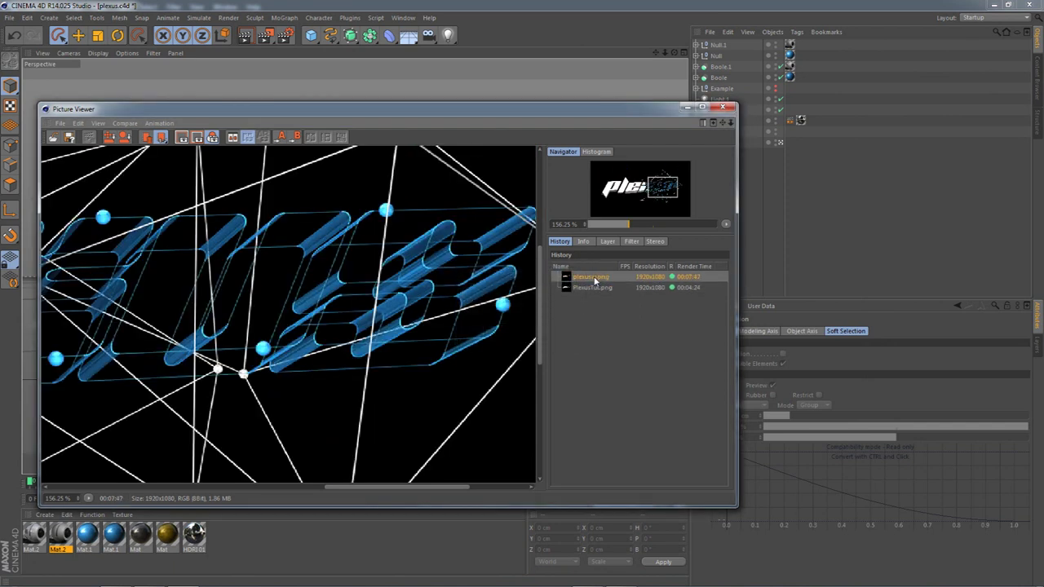
# Step: Compare the lettering and octahedra in the plexusw.png and PlexusTut.png renders at several zoom levels
pyautogui.scroll(-7, 393, 247)
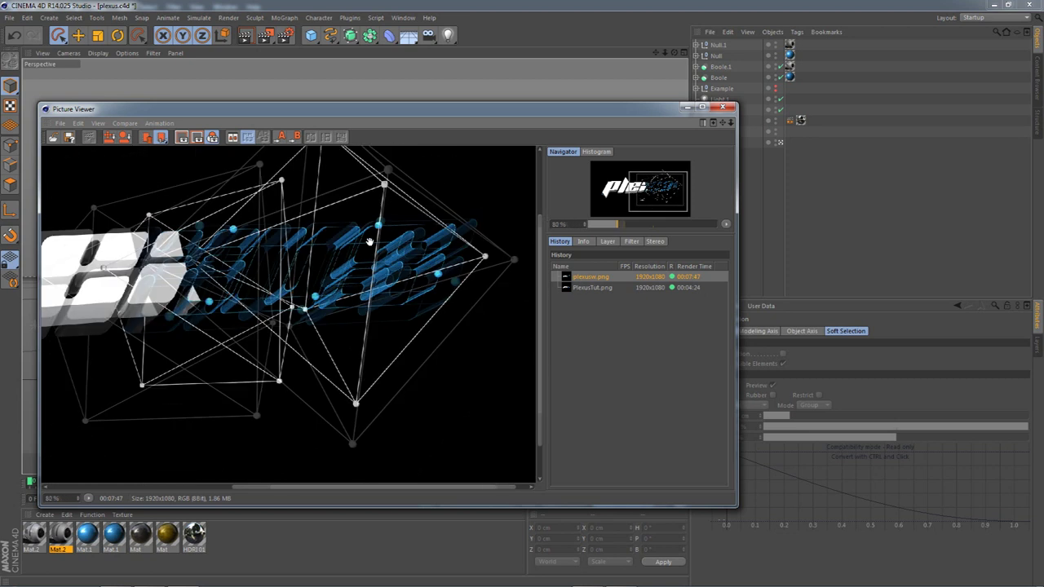
pyautogui.scroll(7, 419, 298)
pyautogui.moveTo(473, 315)
pyautogui.mouseDown()
pyautogui.moveTo(351, 296)
pyautogui.moveTo(489, 325)
pyautogui.mouseUp()
pyautogui.click(603, 287)
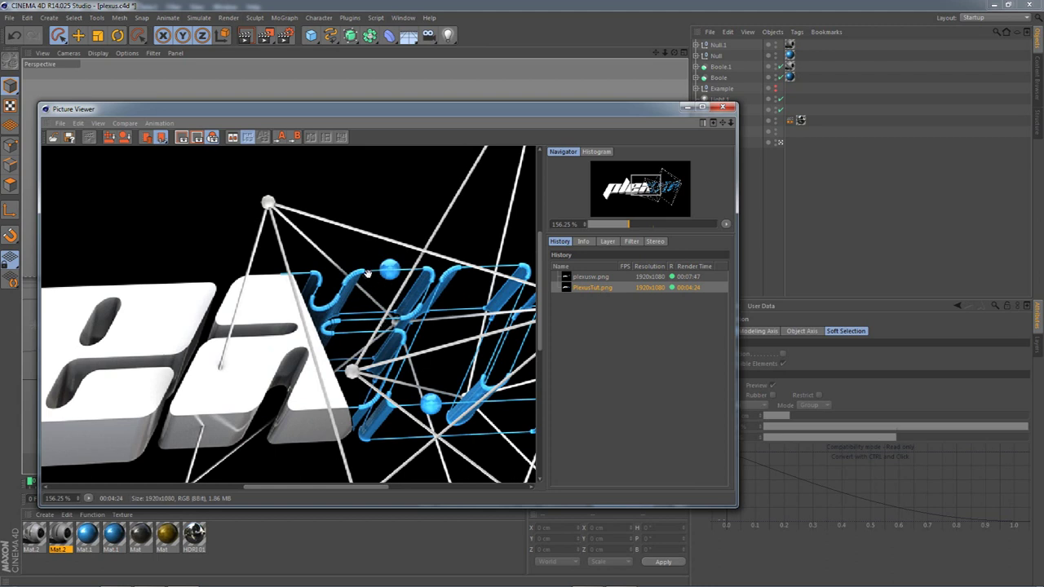
pyautogui.click(687, 277)
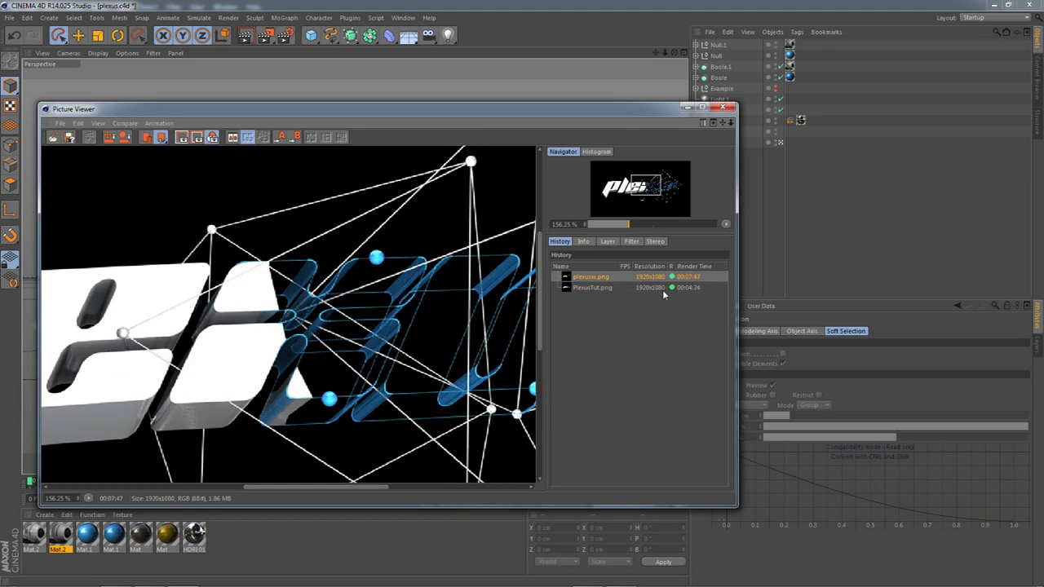
pyautogui.scroll(-6, 500, 352)
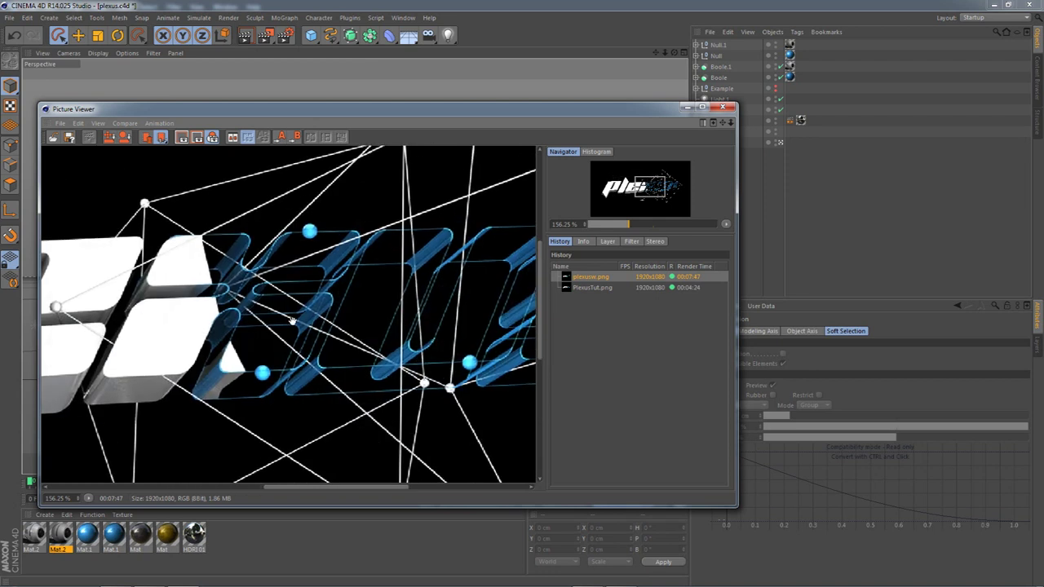
pyautogui.scroll(4, 303, 325)
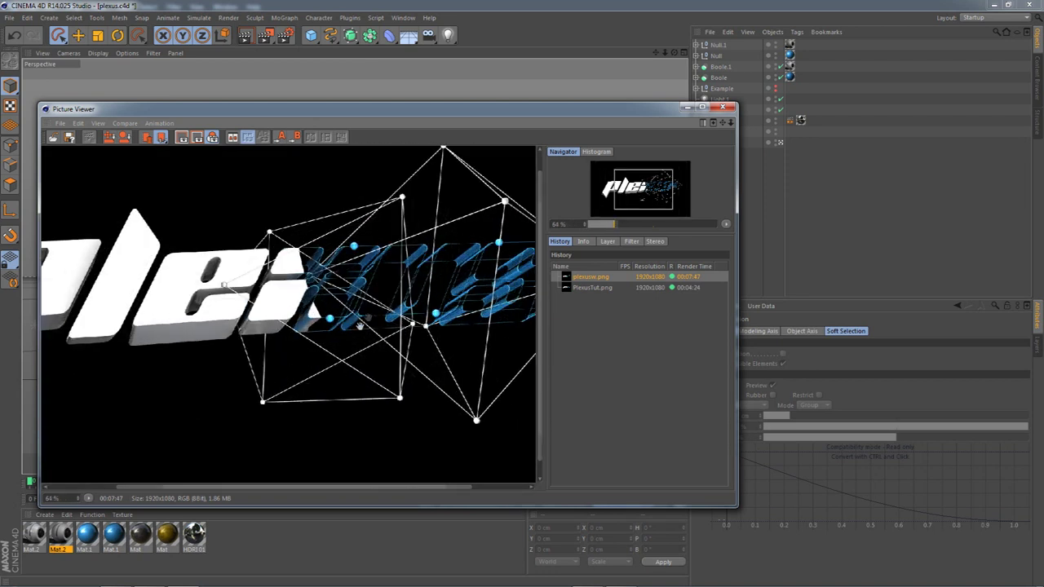
pyautogui.click(624, 287)
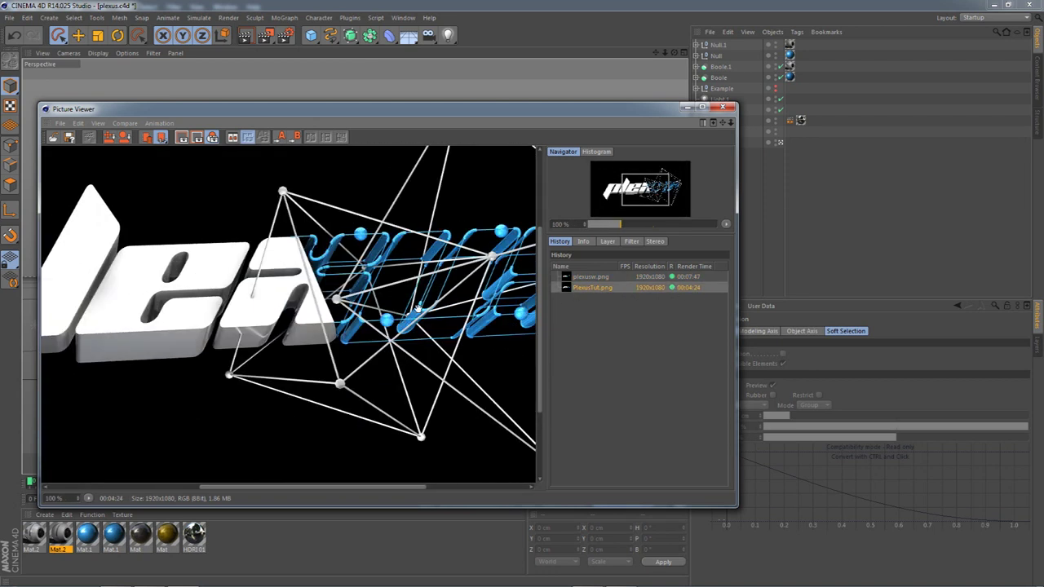
pyautogui.click(615, 278)
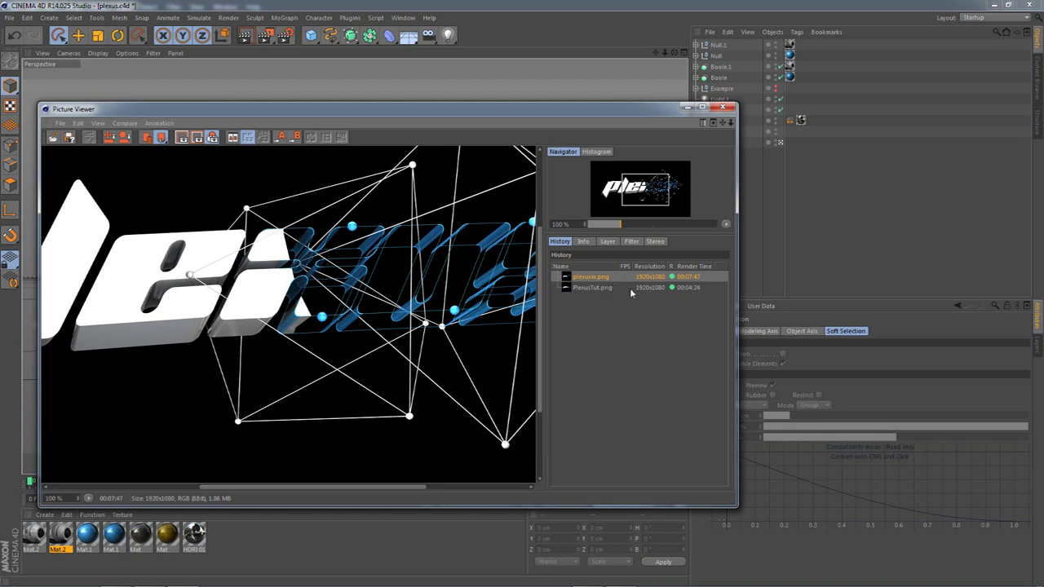
# Step: Examine the blue wireframe letters and spheres of PlexusTut.png up close, checking them against plexusw.png
pyautogui.click(631, 288)
pyautogui.scroll(6, 366, 327)
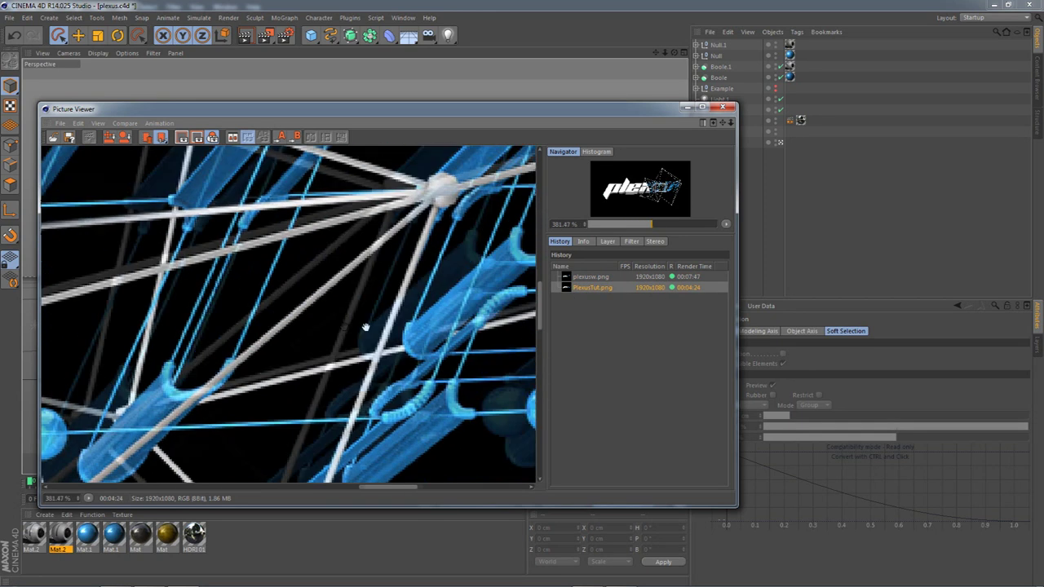
pyautogui.moveTo(365, 327); pyautogui.dragTo(327, 313)
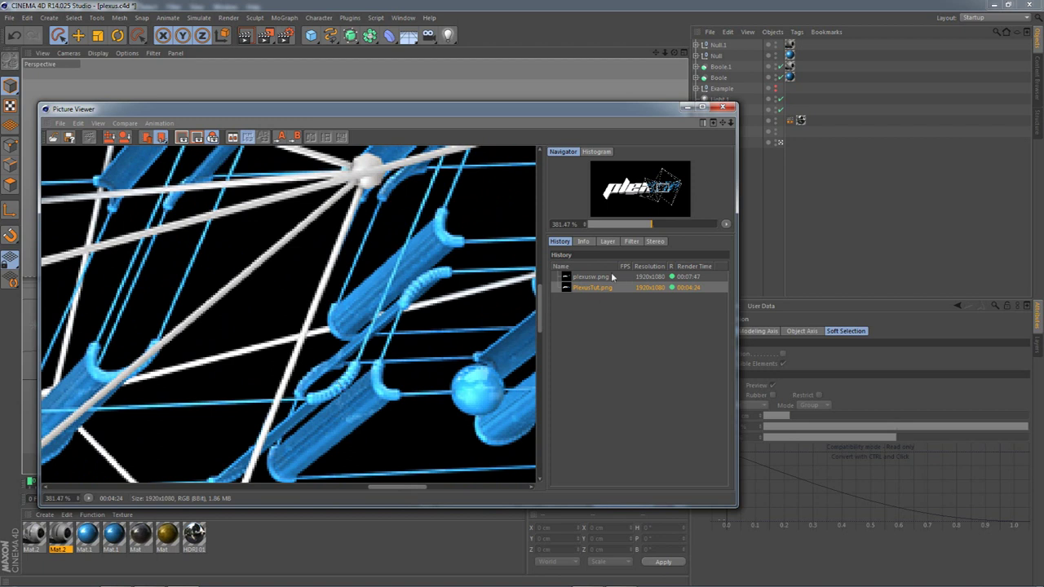
pyautogui.click(613, 277)
pyautogui.click(590, 288)
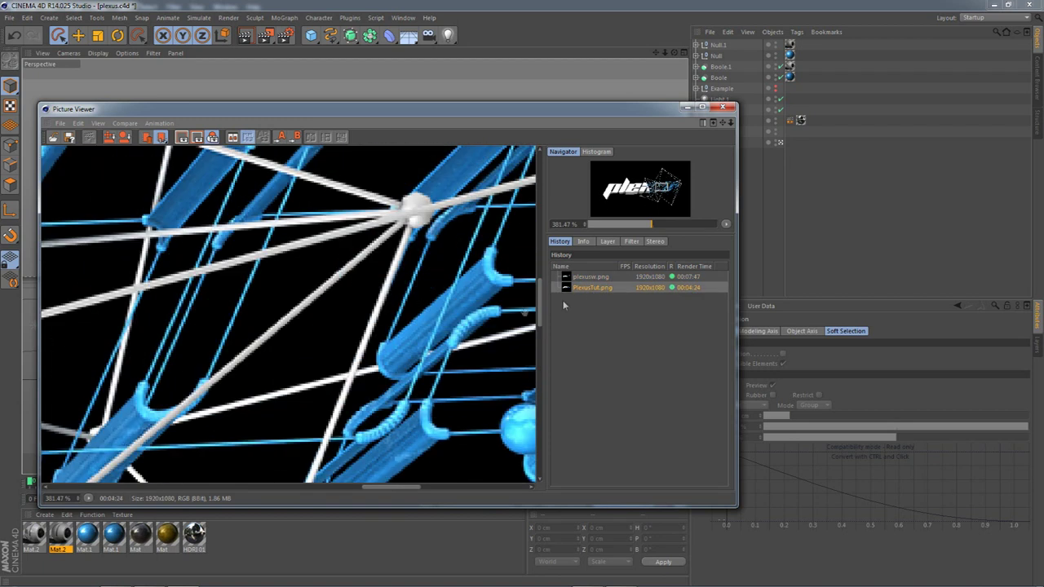
pyautogui.scroll(-9, 465, 331)
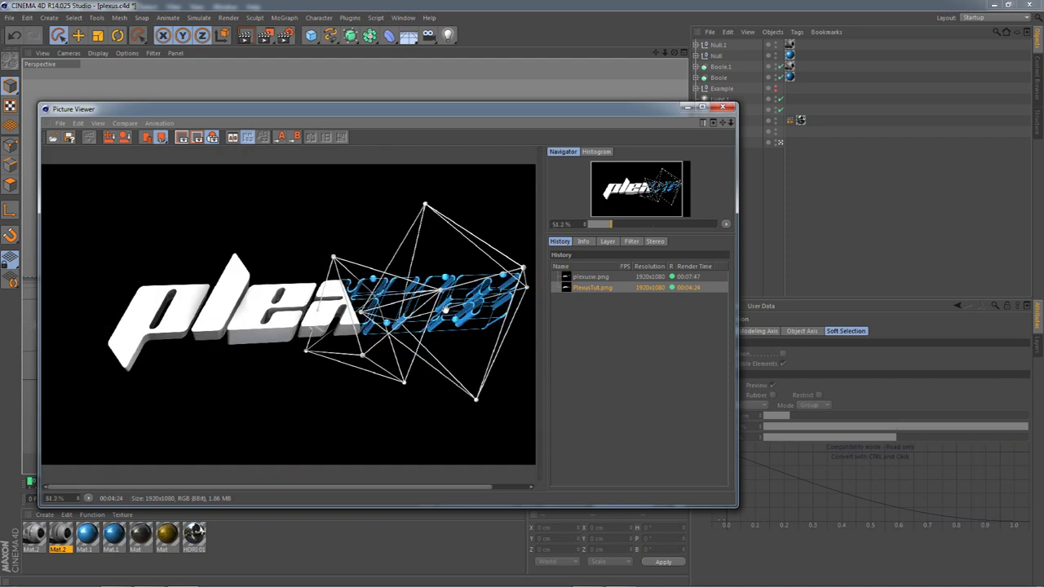
pyautogui.scroll(3, 446, 309)
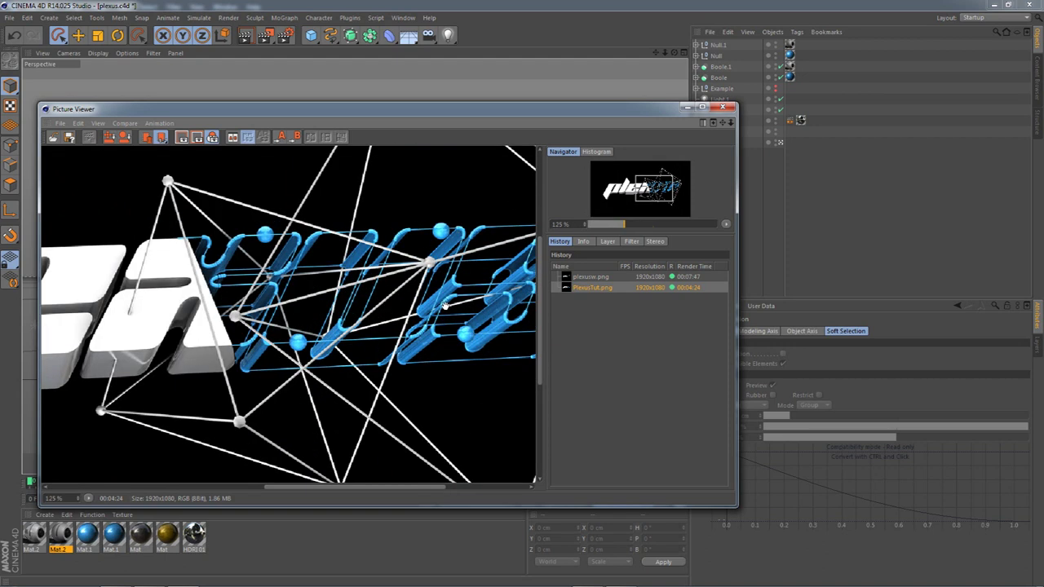
pyautogui.moveTo(444, 306); pyautogui.dragTo(376, 300)
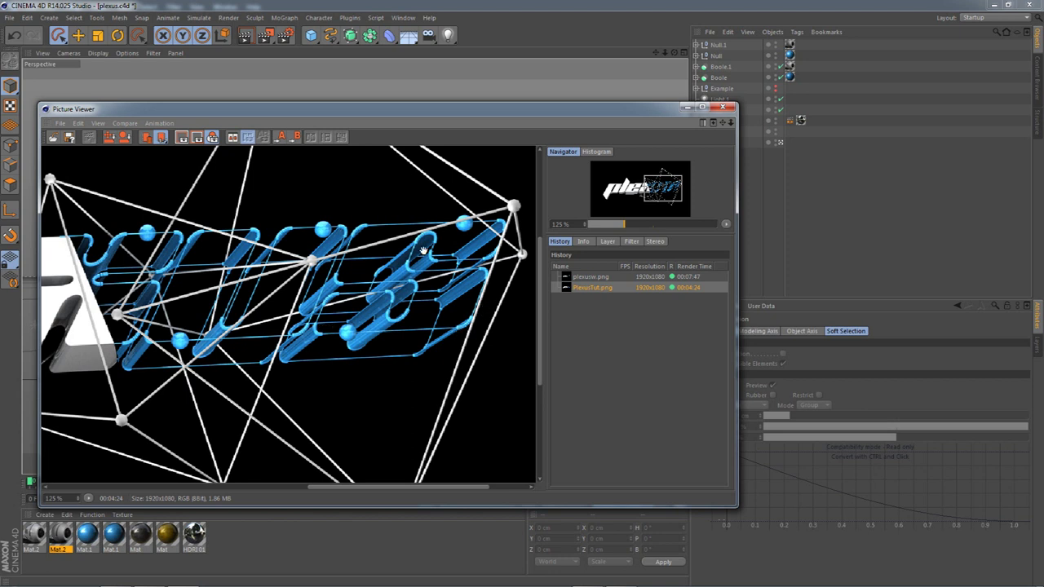
# Step: Compare plexusw.png and PlexusTut.png as whole images once more and close the Picture Viewer
pyautogui.scroll(-6, 426, 269)
pyautogui.click(607, 277)
pyautogui.click(599, 288)
pyautogui.click(595, 277)
pyautogui.click(592, 288)
pyautogui.click(723, 108)
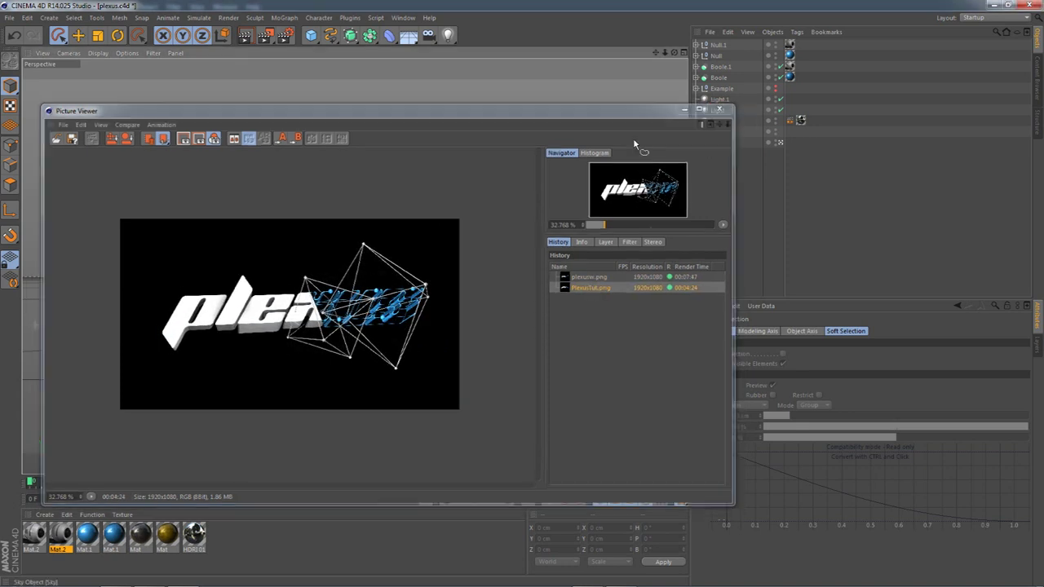
# Step: Switch to Photoshop and compare the PlexusTut layer with the finished 3DPlexus group by alternating their visibility, leaving only PlexusTut shown
pyautogui.click(149, 576)
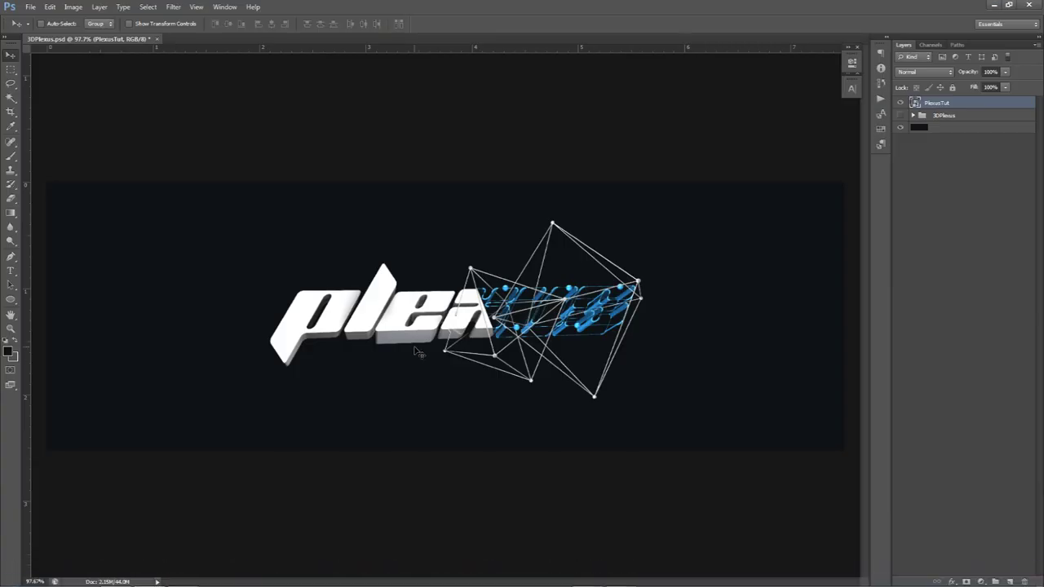
pyautogui.click(900, 103)
pyautogui.click(900, 115)
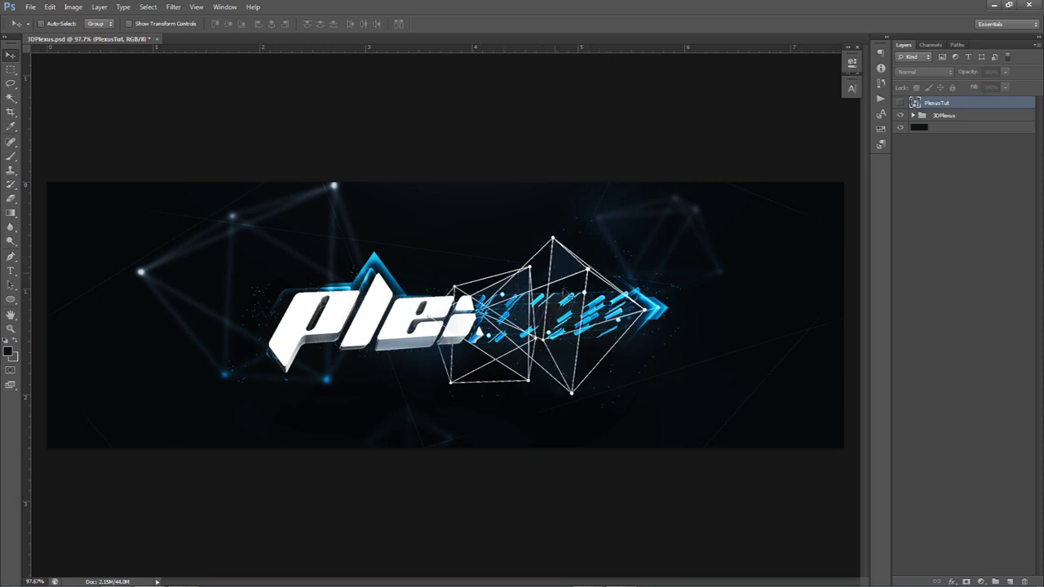
pyautogui.click(900, 115)
pyautogui.click(899, 103)
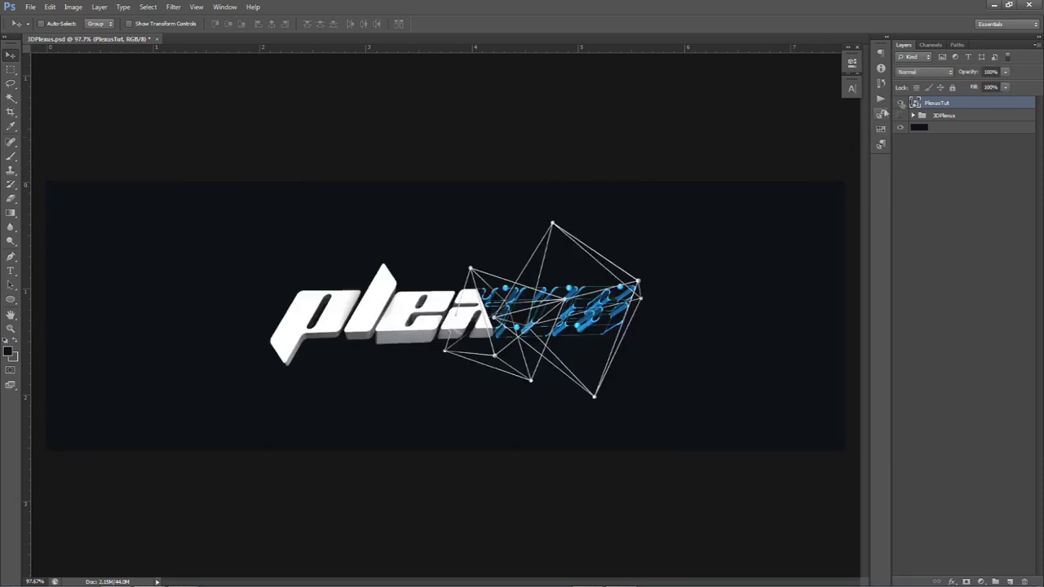
pyautogui.click(899, 103)
pyautogui.click(900, 115)
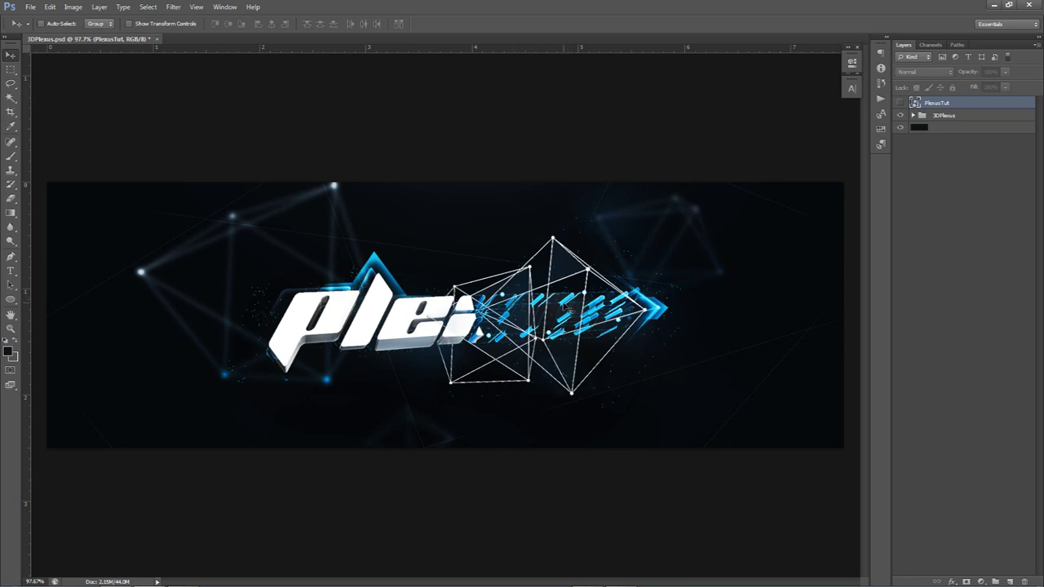
pyautogui.click(899, 103)
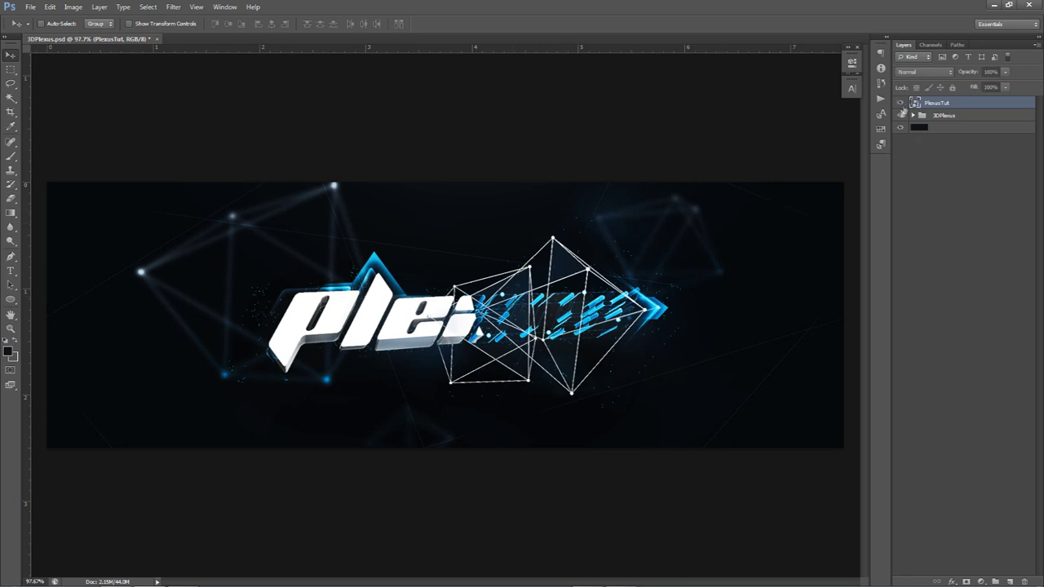
pyautogui.click(900, 115)
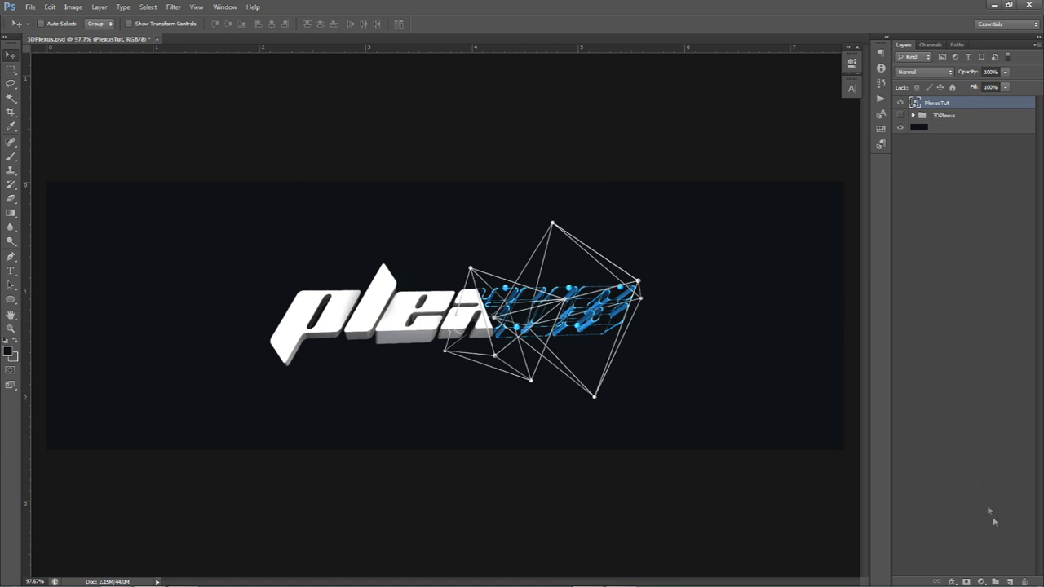
# Step: On a new layer, outline the narrow triangle between the wireframe's top and right nodes, fill the path with white and delete the path
pyautogui.click(1009, 582)
pyautogui.press('p')
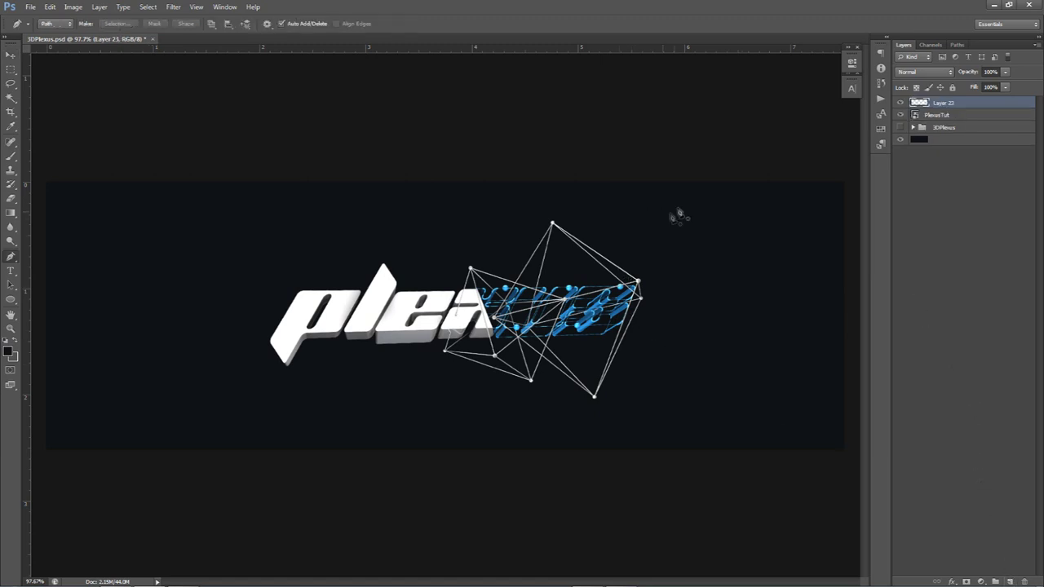
pyautogui.keyDown('alt'); pyautogui.scroll(6, 671, 218); pyautogui.keyUp('alt')
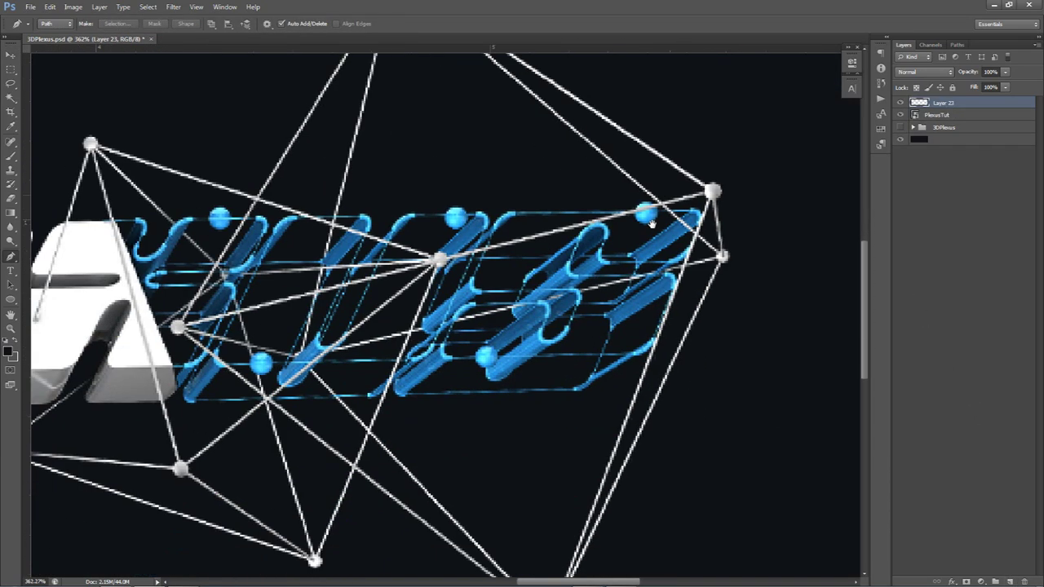
pyautogui.keyDown('alt'); pyautogui.scroll(-2, 652, 237); pyautogui.keyUp('alt')
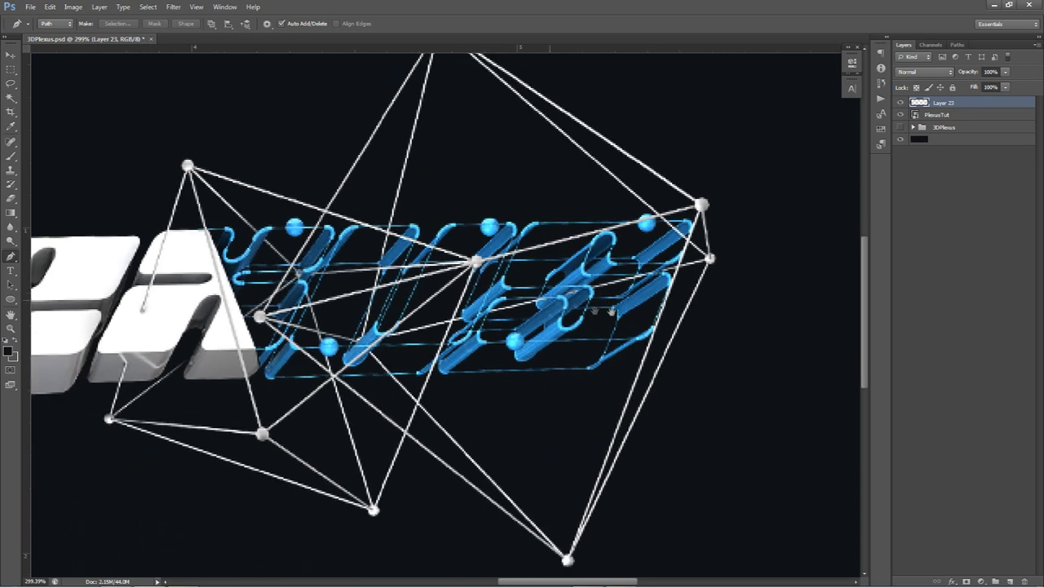
pyautogui.moveTo(550, 300); pyautogui.dragTo(614, 312)
pyautogui.moveTo(726, 208); pyautogui.dragTo(709, 263)
pyautogui.click(747, 271)
pyautogui.click(485, 94)
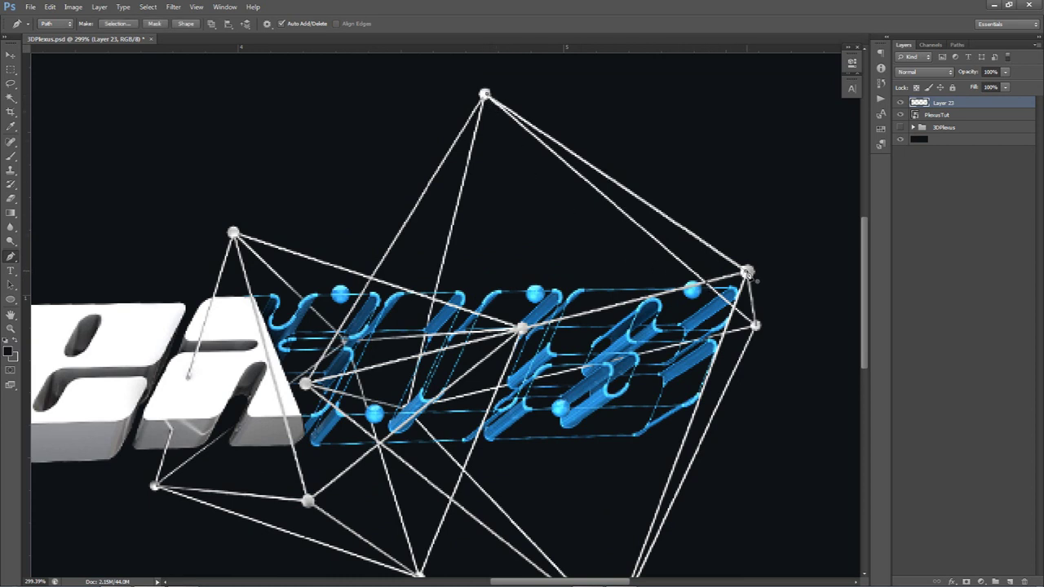
pyautogui.rightClick(699, 225)
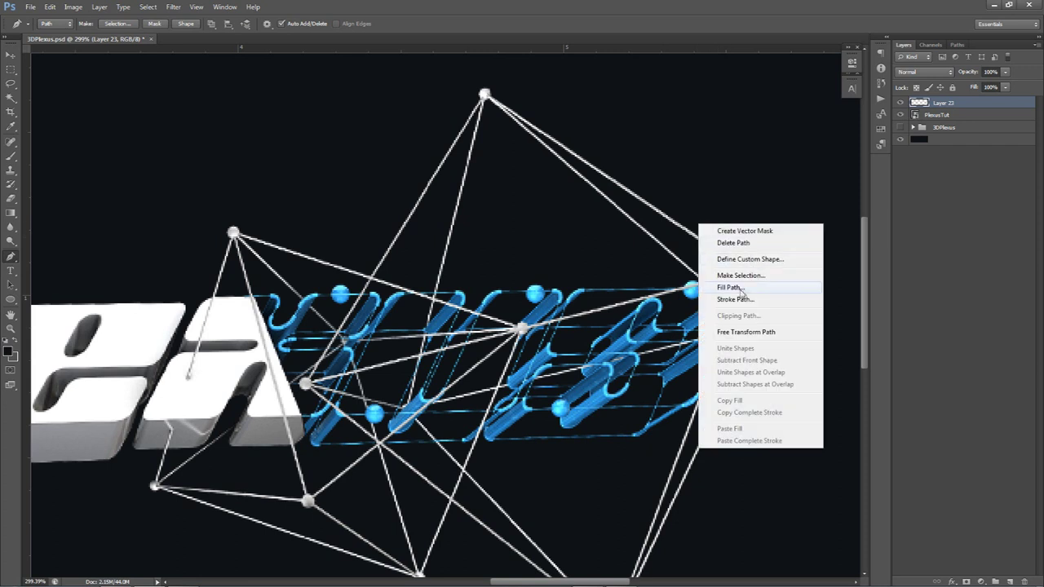
pyautogui.click(745, 289)
pyautogui.press('Return')
pyautogui.rightClick(648, 174)
pyautogui.click(669, 199)
# Step: Outline the wireframe triangle below the blue letters ending at the lower middle node, fill it with white and delete the path
pyautogui.moveTo(547, 200); pyautogui.dragTo(556, 193)
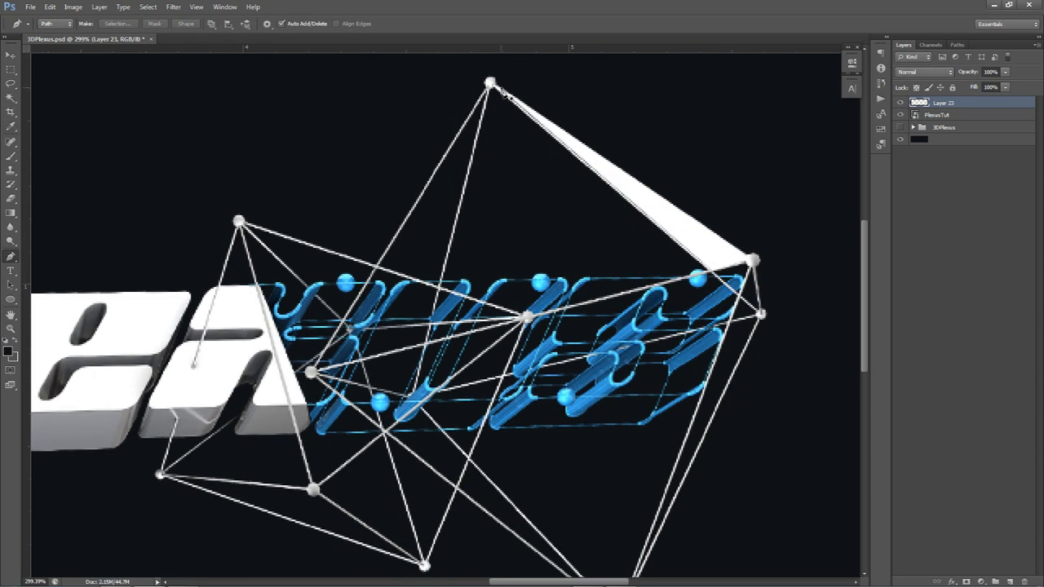
pyautogui.moveTo(550, 277); pyautogui.dragTo(576, 240)
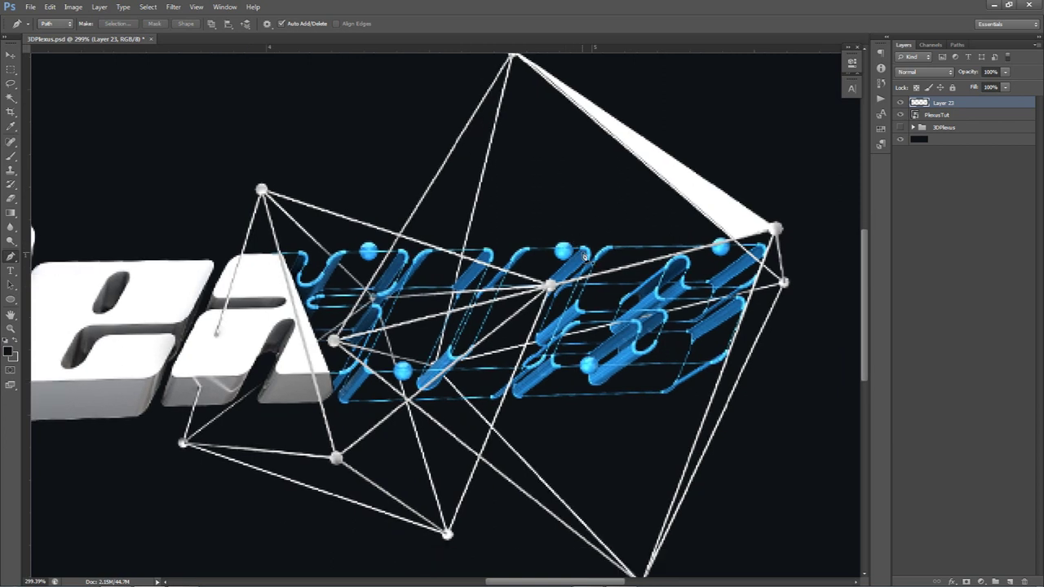
pyautogui.scroll(-3, 489, 318)
pyautogui.click(408, 360)
pyautogui.click(446, 493)
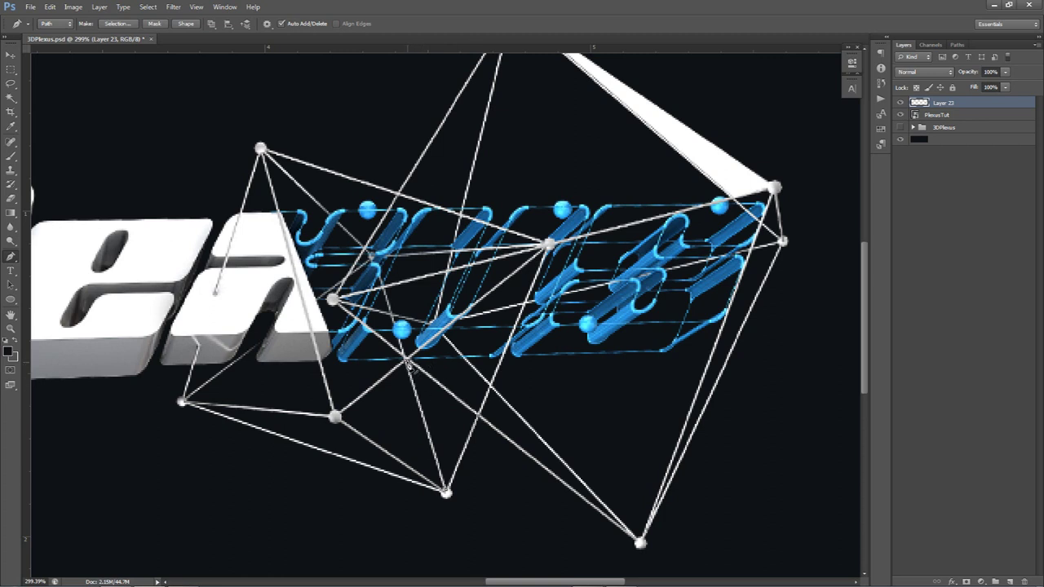
pyautogui.rightClick(418, 385)
pyautogui.click(469, 269)
pyautogui.click(595, 194)
pyautogui.rightClick(561, 249)
pyautogui.click(619, 323)
pyautogui.click(733, 134)
pyautogui.rightClick(520, 246)
pyautogui.click(563, 264)
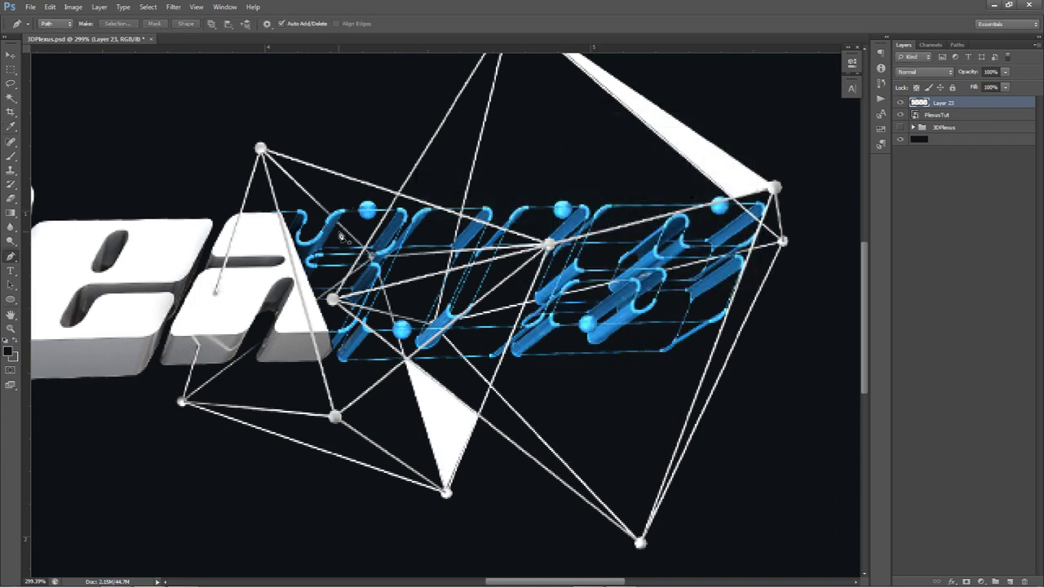
# Step: Outline the triangle running from the wireframe's upper-left node to the blue letters, fill it with white and delete the path
pyautogui.click(397, 193)
pyautogui.click(261, 148)
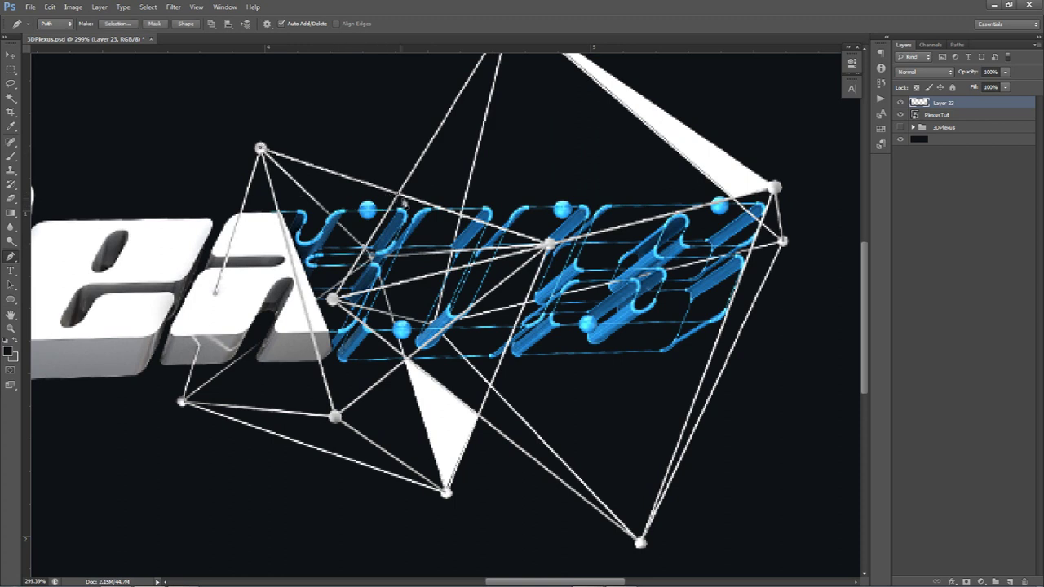
pyautogui.click(398, 195)
pyautogui.rightClick(441, 201)
pyautogui.click(361, 248)
pyautogui.rightClick(390, 248)
pyautogui.click(440, 312)
pyautogui.press('Return')
pyautogui.rightClick(570, 182)
pyautogui.click(624, 200)
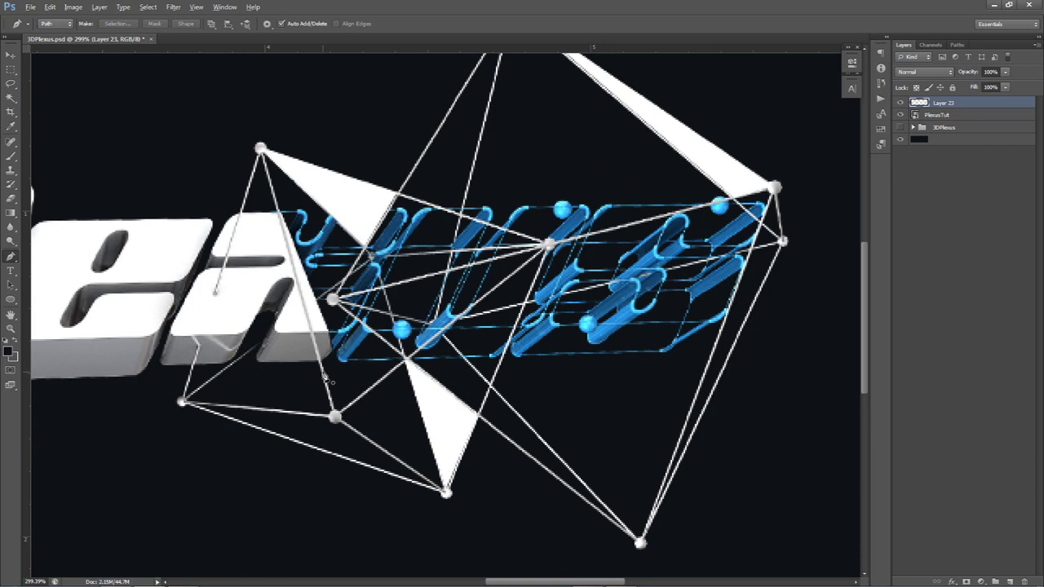
# Step: Outline a triangle at the wireframe's central node over the blue letters, fill it with white and delete the path
pyautogui.keyDown('alt'); pyautogui.scroll(-3, 323, 377); pyautogui.keyUp('alt')
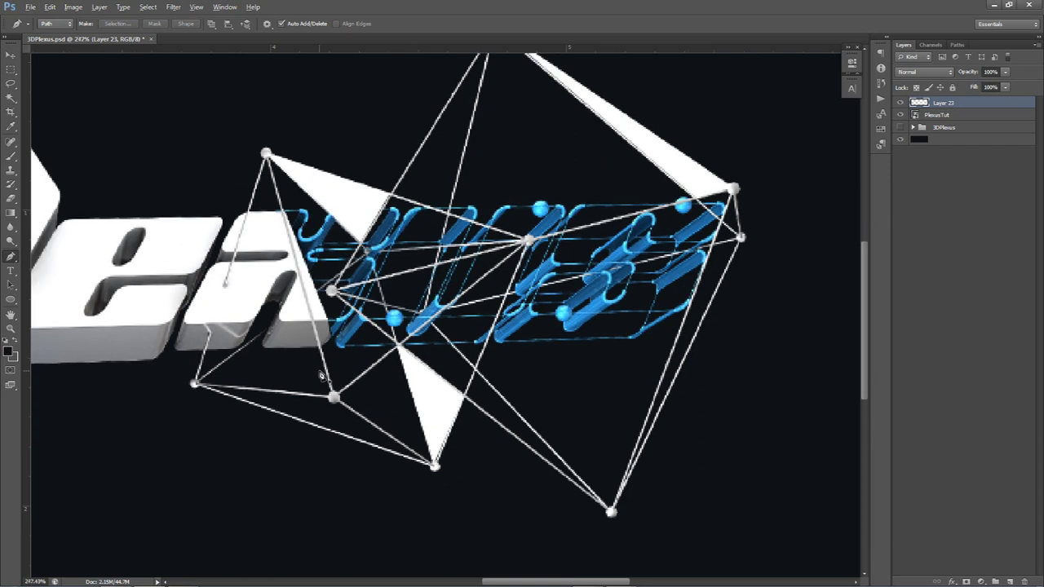
pyautogui.moveTo(664, 315); pyautogui.dragTo(624, 321)
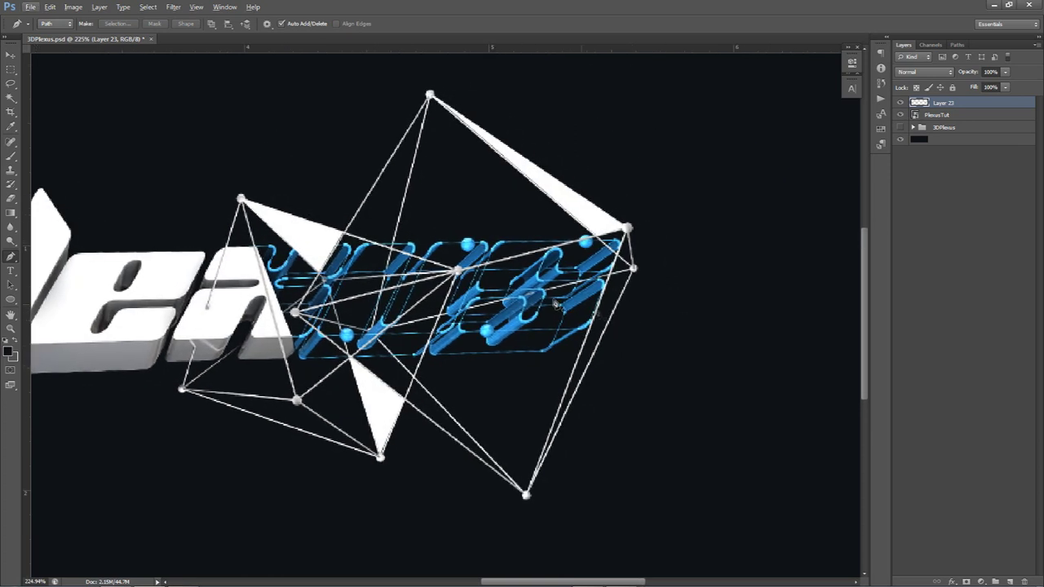
pyautogui.click(390, 250)
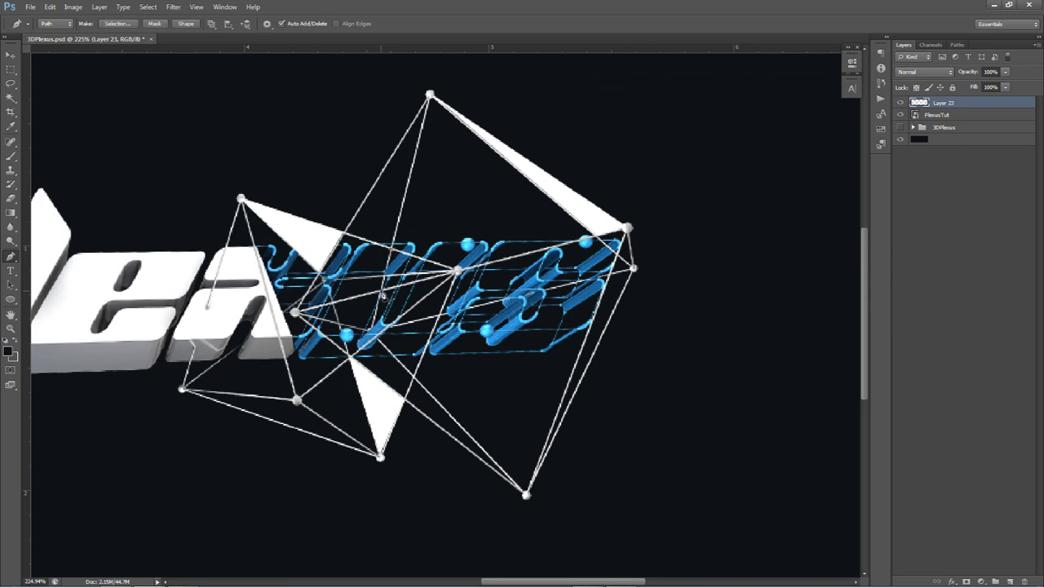
pyautogui.rightClick(410, 252)
pyautogui.click(443, 316)
pyautogui.click(659, 144)
pyautogui.click(640, 241)
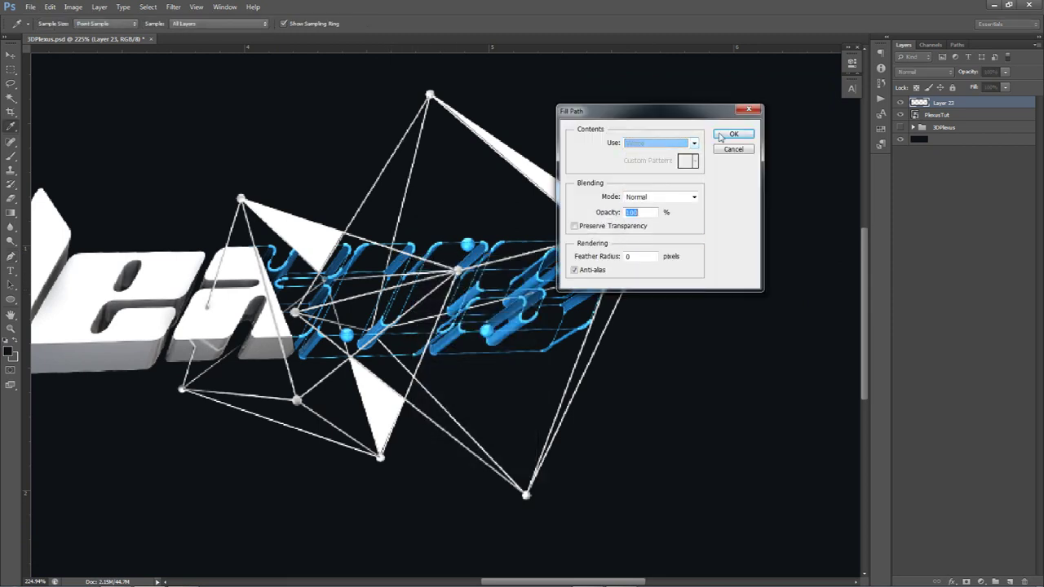
pyautogui.click(734, 134)
pyautogui.rightClick(602, 182)
pyautogui.click(659, 201)
# Step: Set the blend mode of the white triangles layer to Overlay
pyautogui.press('v')
pyautogui.keyDown('alt'); pyautogui.scroll(-3, 530, 282); pyautogui.keyUp('alt')
pyautogui.keyDown('alt'); pyautogui.scroll(-1, 529, 287); pyautogui.keyUp('alt')
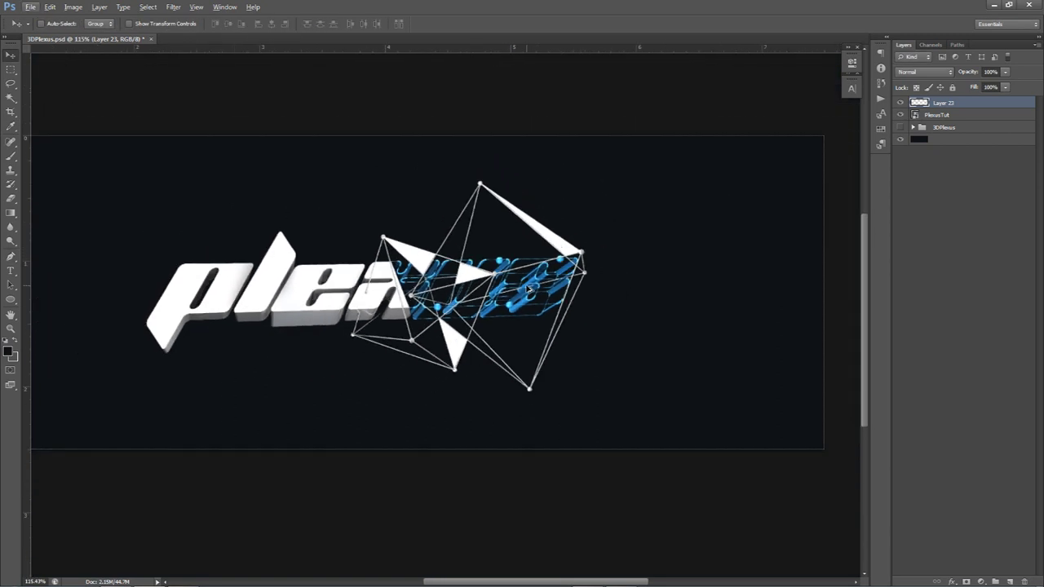
pyautogui.click(922, 74)
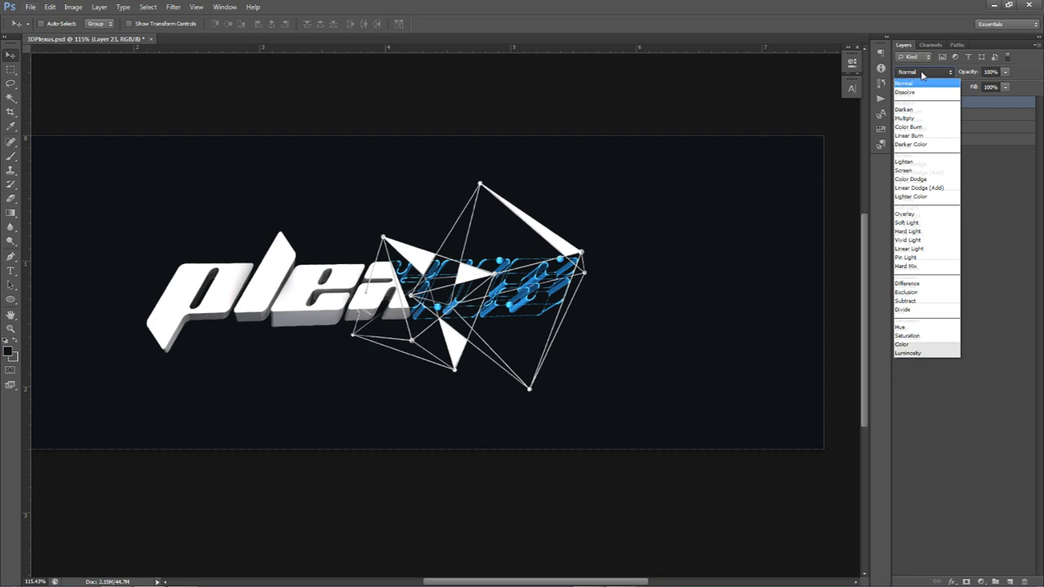
pyautogui.click(921, 216)
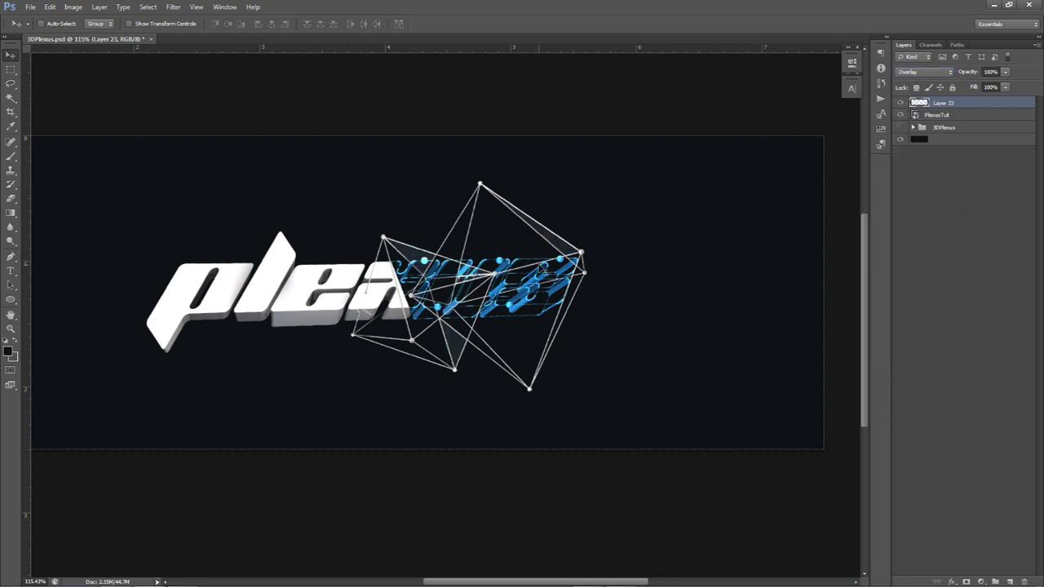
# Step: Duplicate the PlexusTut layer and scale the copy up slightly and proportionally about its center
pyautogui.keyDown('alt'); pyautogui.scroll(-2, 544, 269); pyautogui.keyUp('alt')
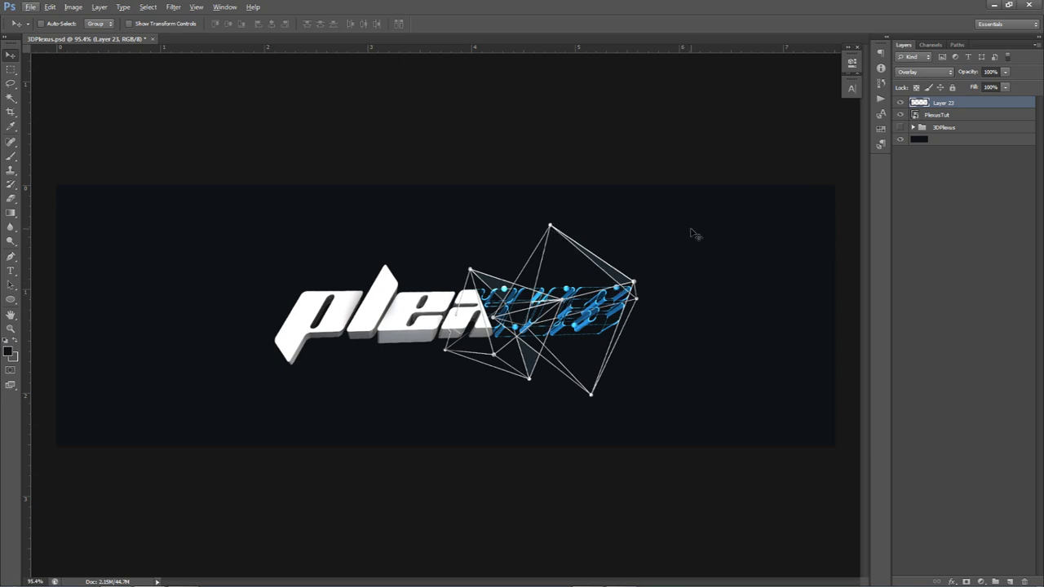
pyautogui.click(952, 118)
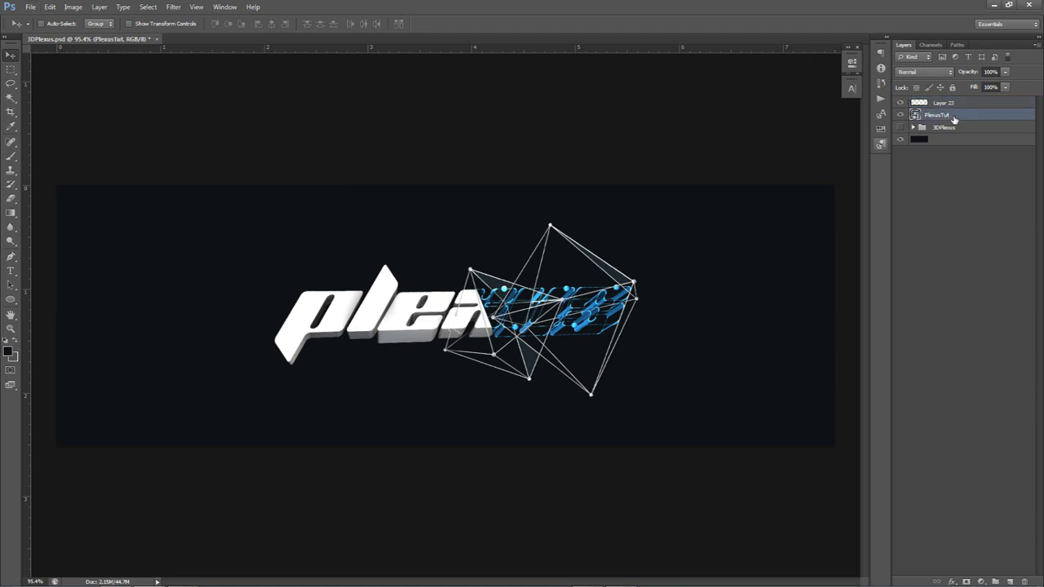
pyautogui.hotkey('ctrl', 'j')
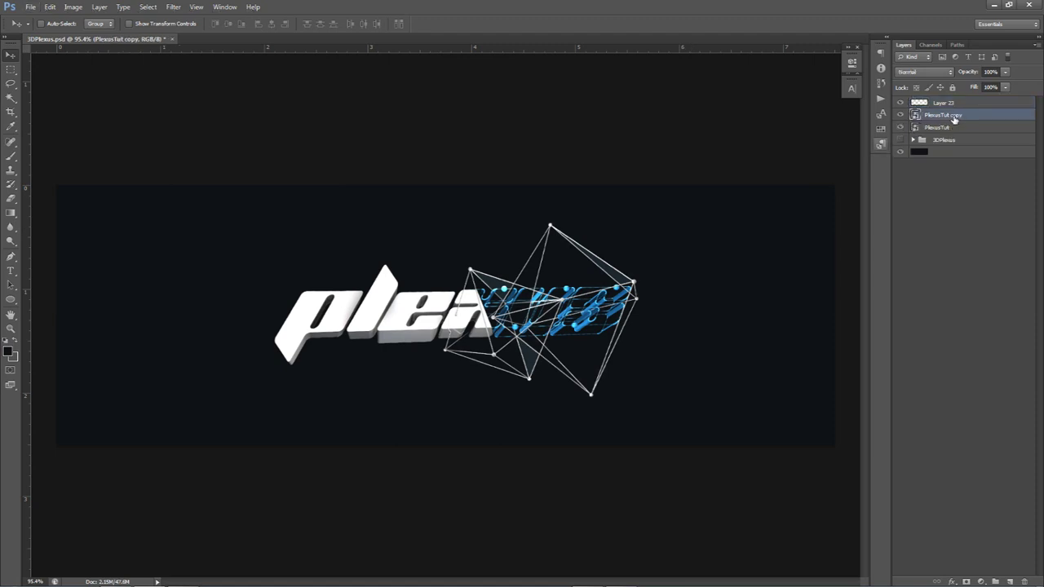
pyautogui.rightClick(952, 118)
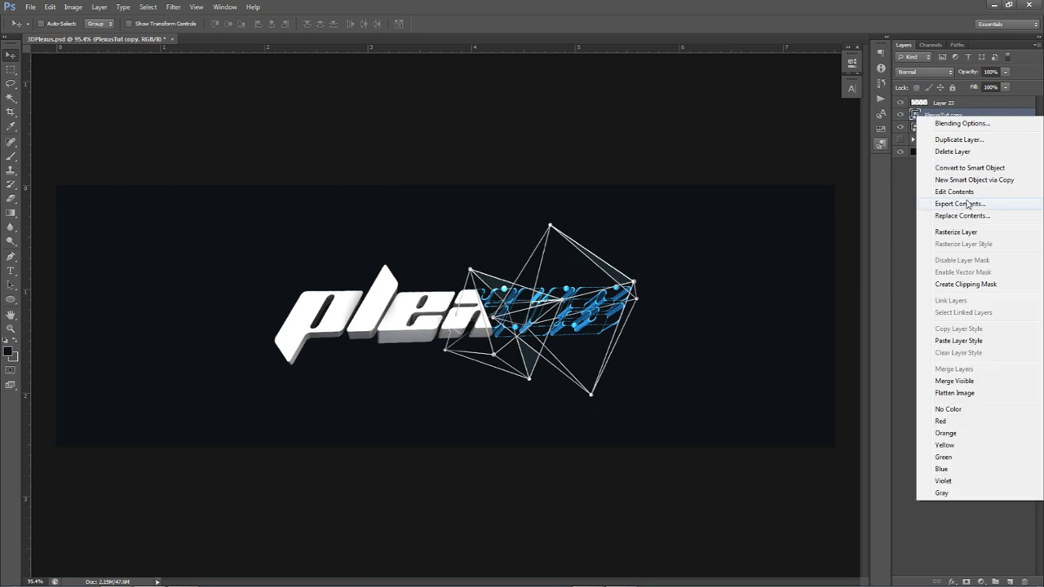
pyautogui.click(707, 230)
pyautogui.hotkey('ctrl', 't')
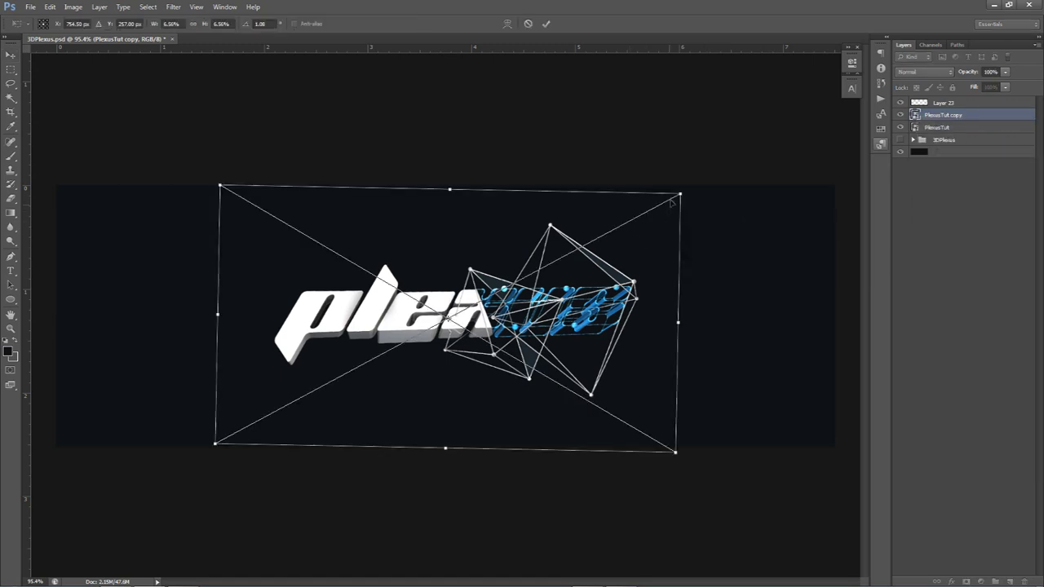
pyautogui.keyDown('alt'); pyautogui.keyDown('shift'); pyautogui.moveTo(672, 194); pyautogui.dragTo(711, 177); pyautogui.keyUp('shift'); pyautogui.keyUp('alt')
pyautogui.press('Return')
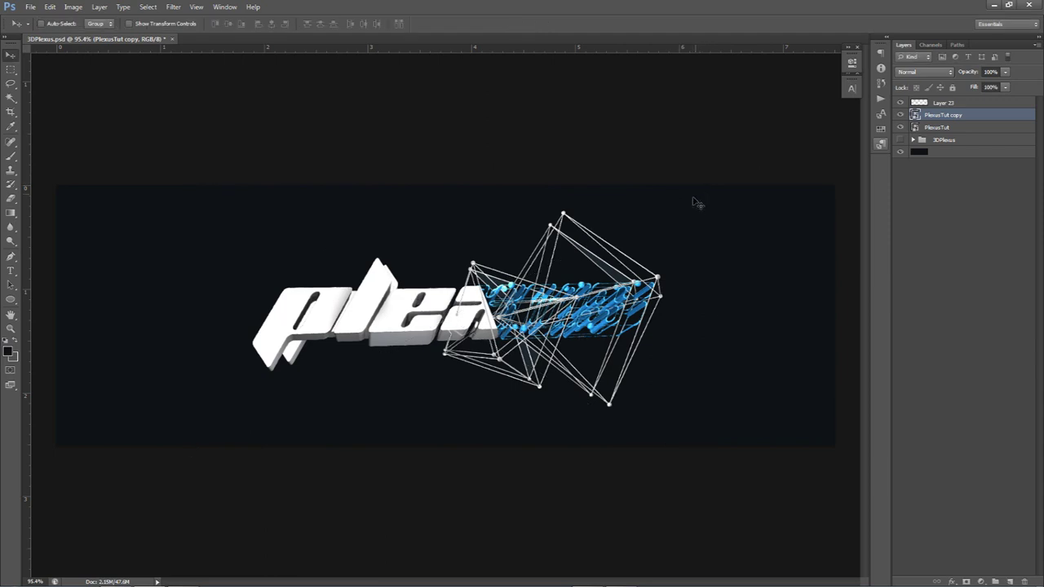
# Step: Rasterize the PlexusTut copy layer and set its fill to 0%
pyautogui.rightClick(967, 119)
pyautogui.click(957, 231)
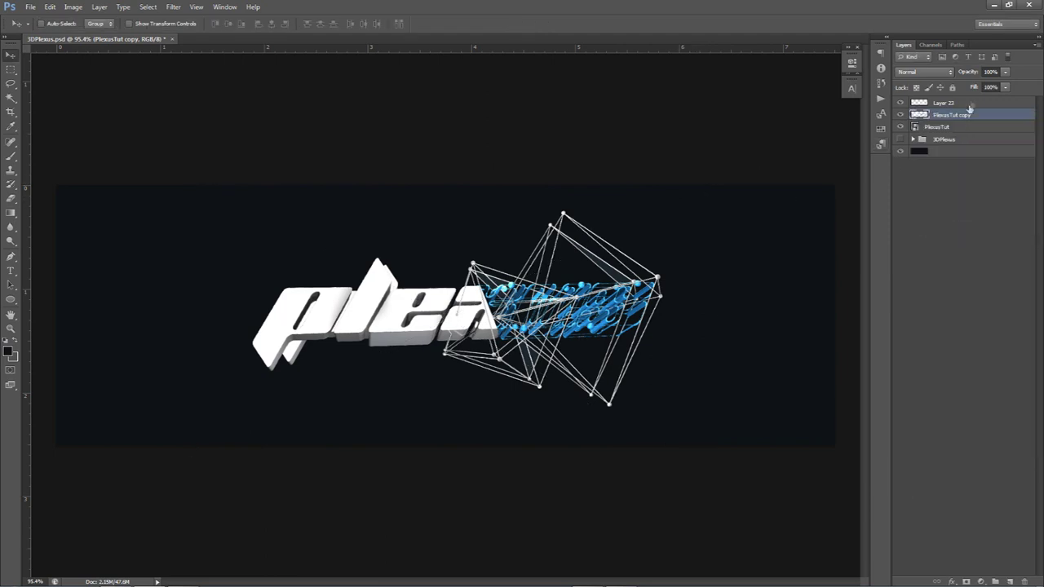
pyautogui.moveTo(1008, 90); pyautogui.dragTo(934, 128)
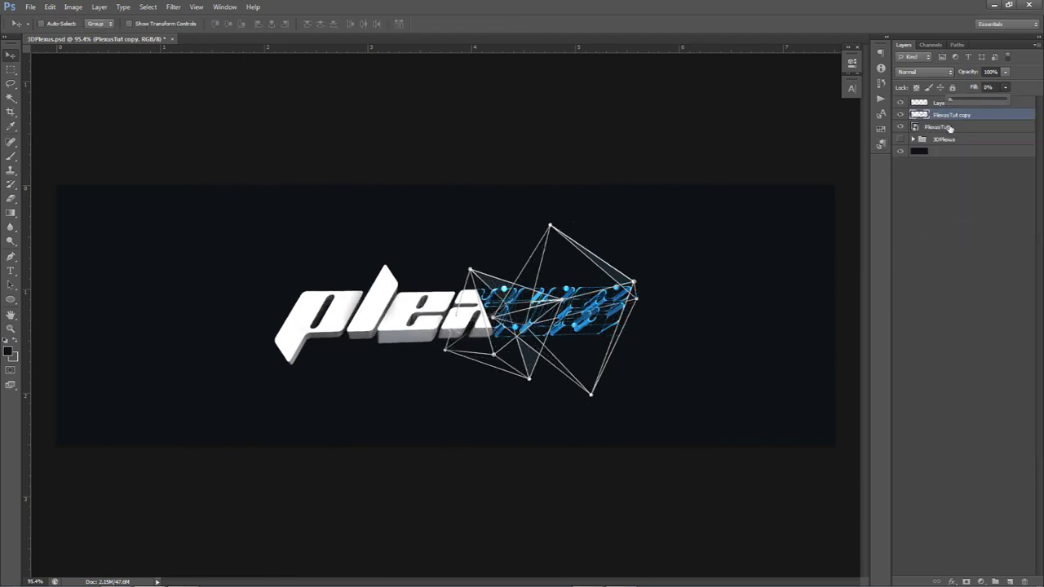
# Step: Add a white Inner Glow to the PlexusTut copy layer with Overlay blend mode and a size of 18 px
pyautogui.doubleClick(985, 119)
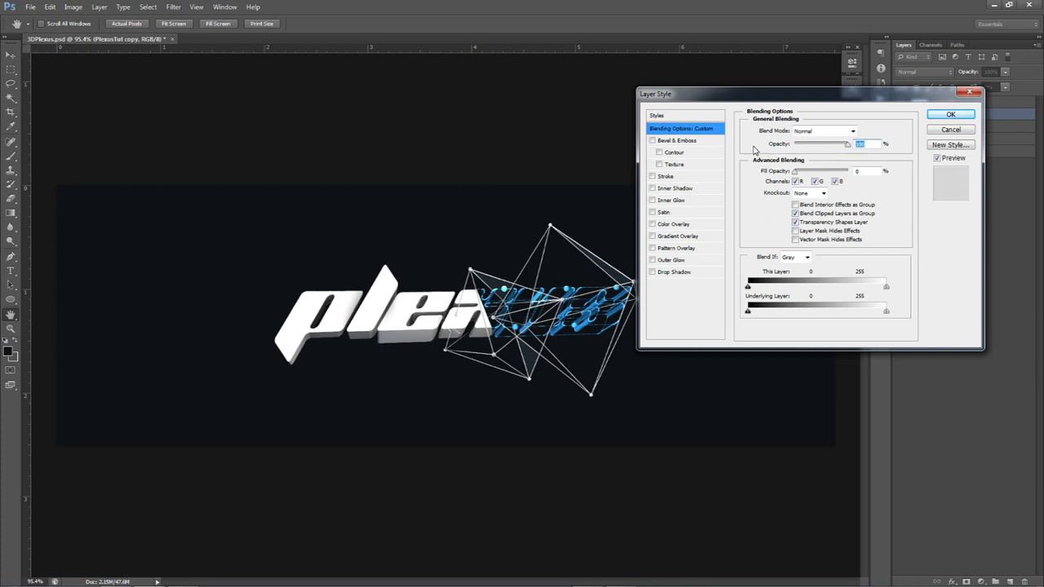
pyautogui.click(667, 201)
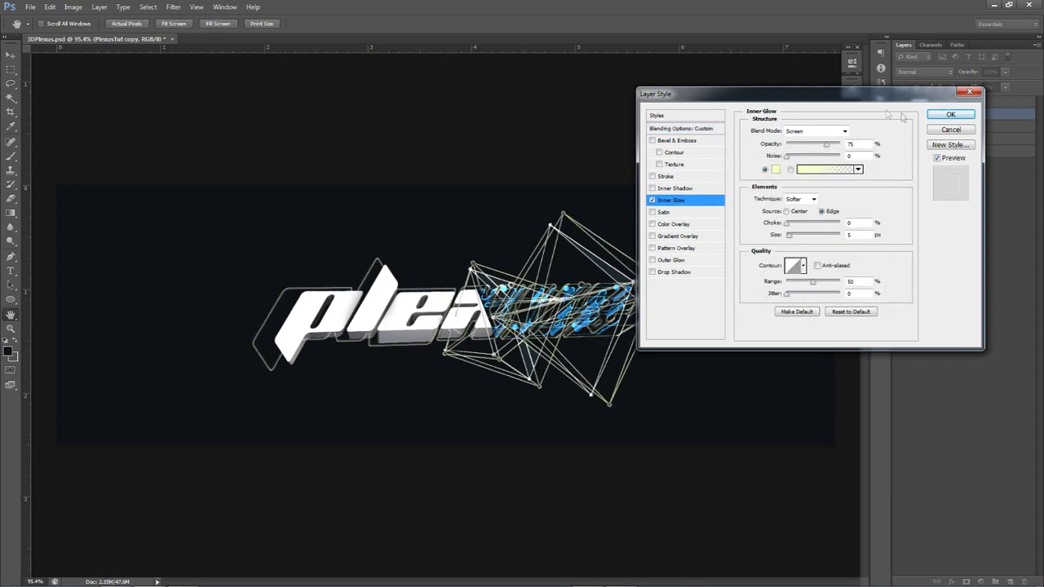
pyautogui.moveTo(847, 97); pyautogui.dragTo(858, 122)
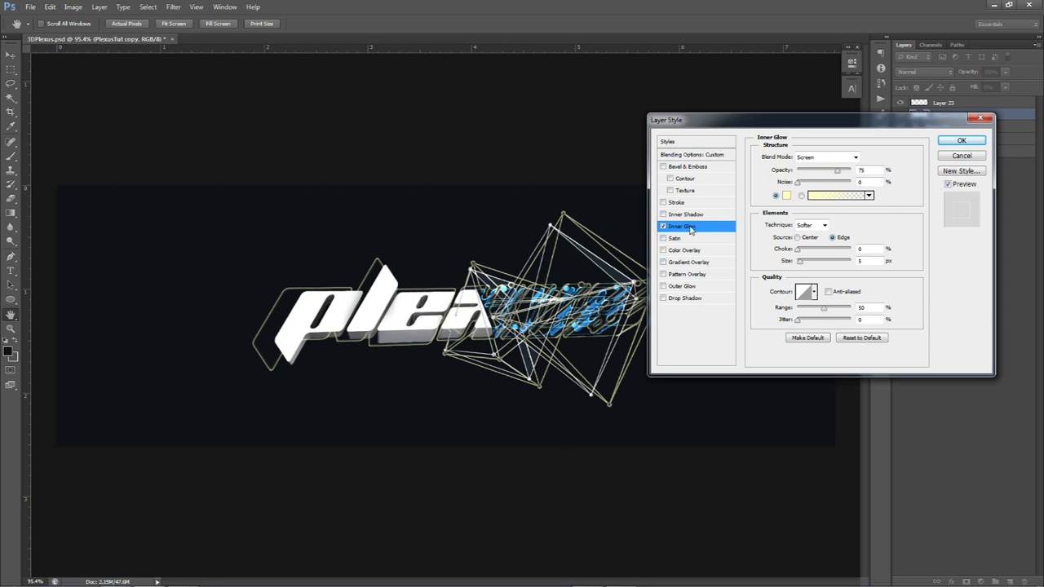
pyautogui.click(786, 196)
pyautogui.moveTo(655, 215); pyautogui.dragTo(641, 208)
pyautogui.click(899, 199)
pyautogui.moveTo(798, 261); pyautogui.dragTo(804, 261)
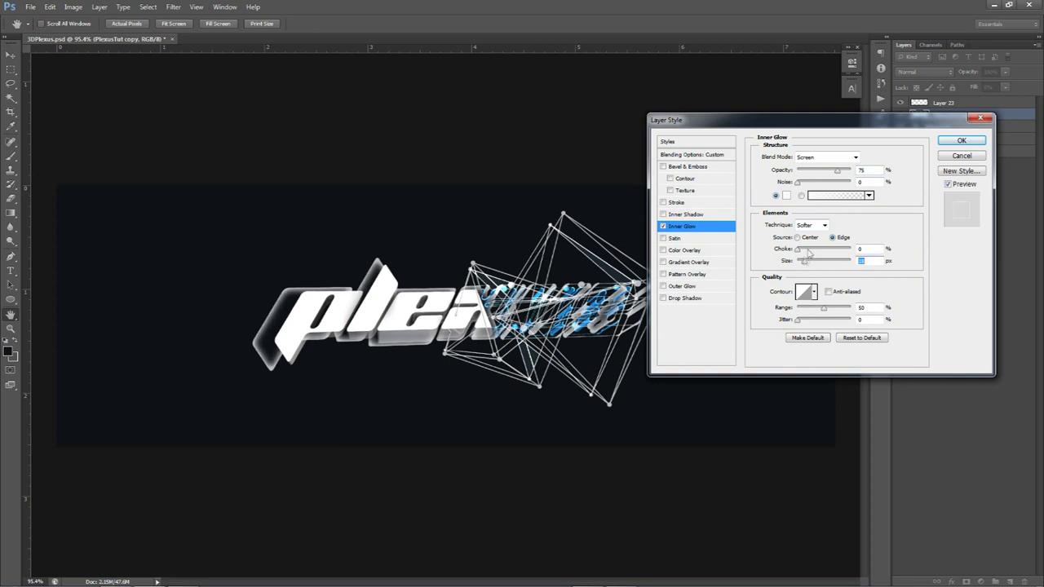
pyautogui.click(825, 157)
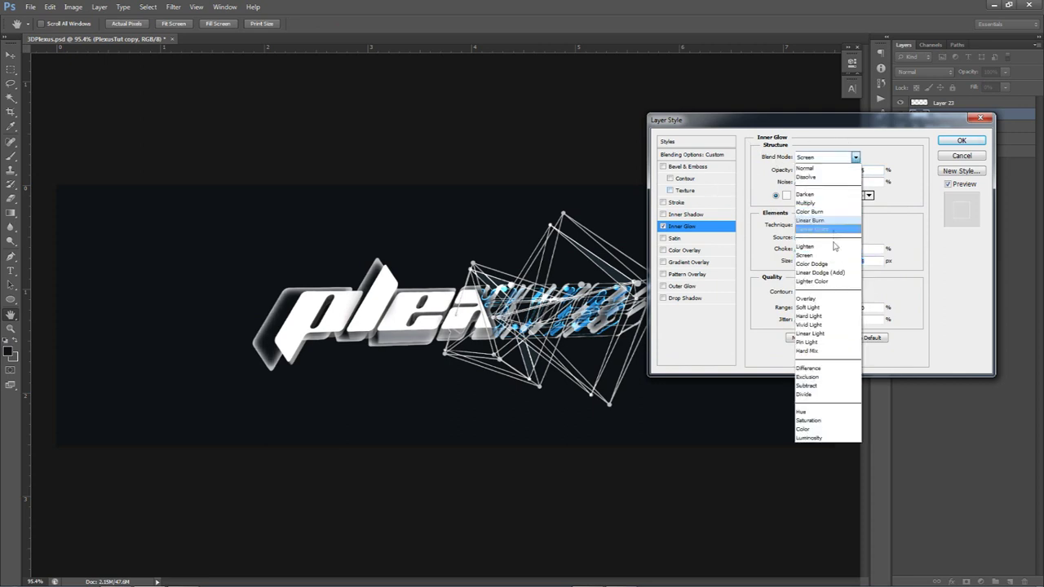
pyautogui.click(815, 284)
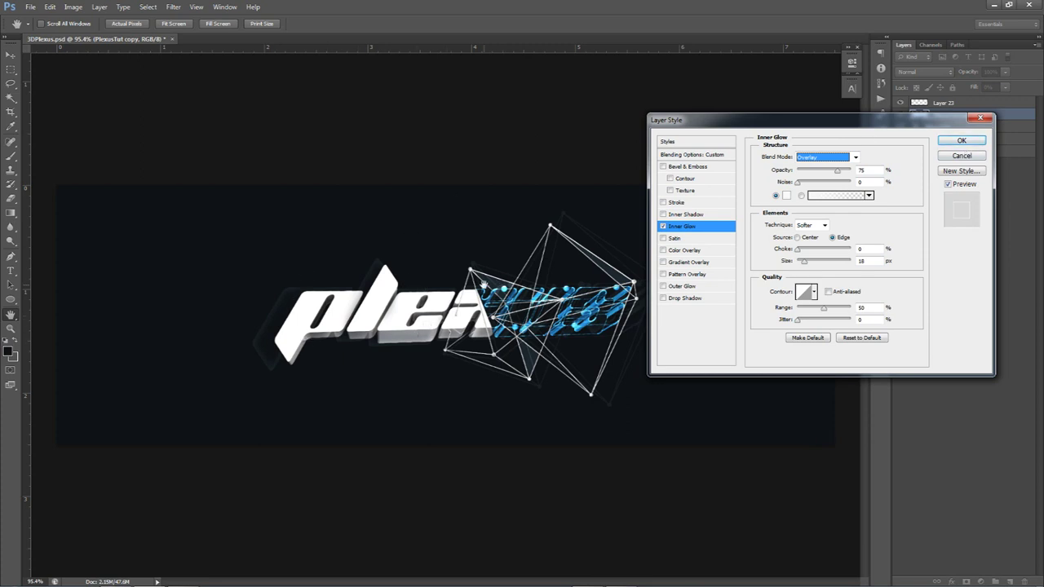
pyautogui.click(961, 142)
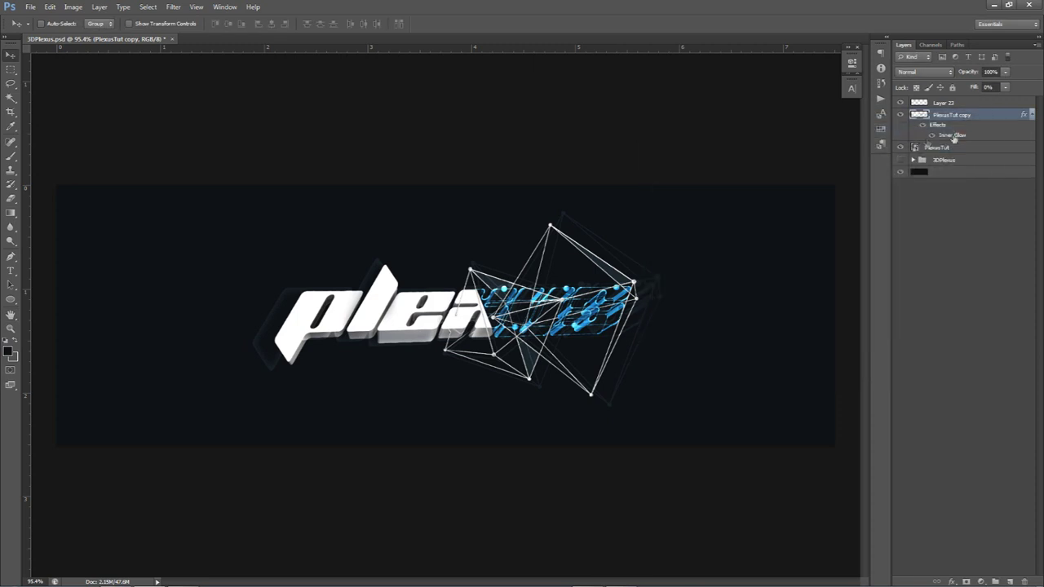
# Step: Try erasing parts of the PlexusTut copy outline around the first letter and the wireframe's outer end, undoing the strokes
pyautogui.press('alt')
pyautogui.keyDown('alt'); pyautogui.scroll(12, 273, 311); pyautogui.keyUp('alt')
pyautogui.keyDown('alt'); pyautogui.scroll(-8, 336, 309); pyautogui.keyUp('alt')
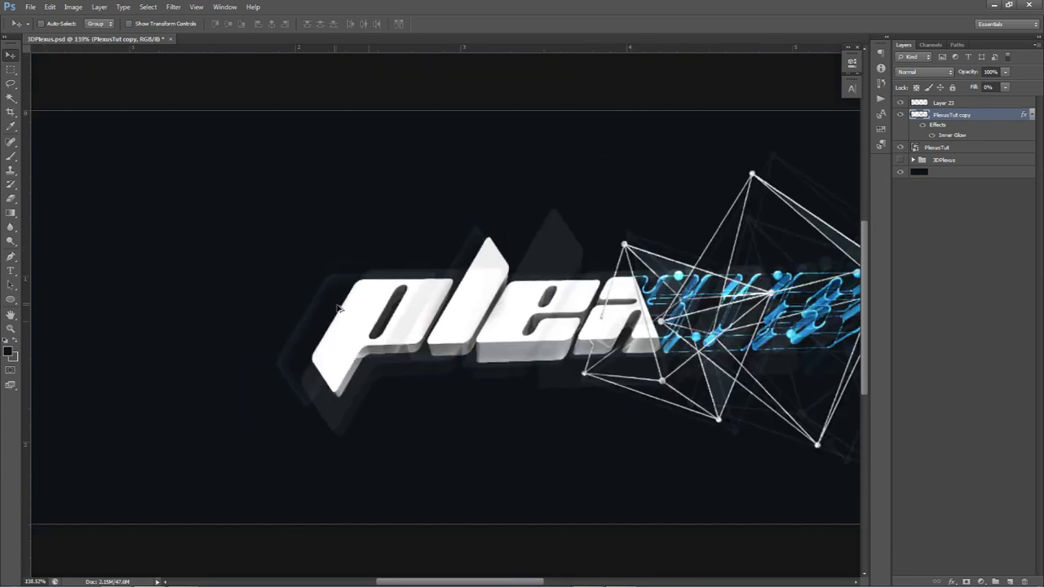
pyautogui.keyDown('alt'); pyautogui.scroll(-2, 339, 308); pyautogui.keyUp('alt')
pyautogui.keyDown('alt'); pyautogui.scroll(1, 333, 308); pyautogui.keyUp('alt')
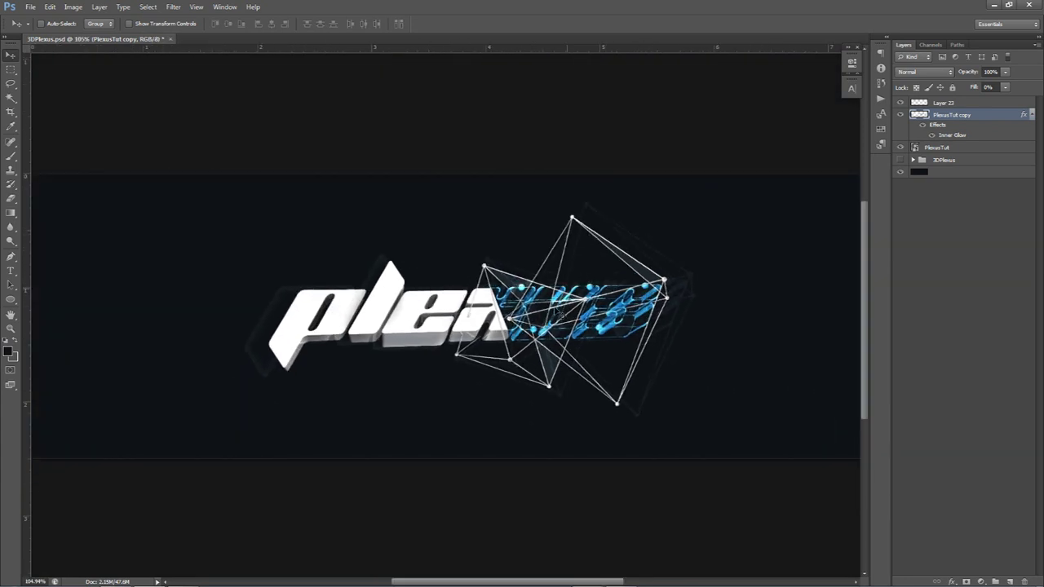
pyautogui.press('e')
pyautogui.keyDown('alt'); pyautogui.moveTo(243, 365); pyautogui.dragTo(245, 376, button='right'); pyautogui.keyUp('alt')
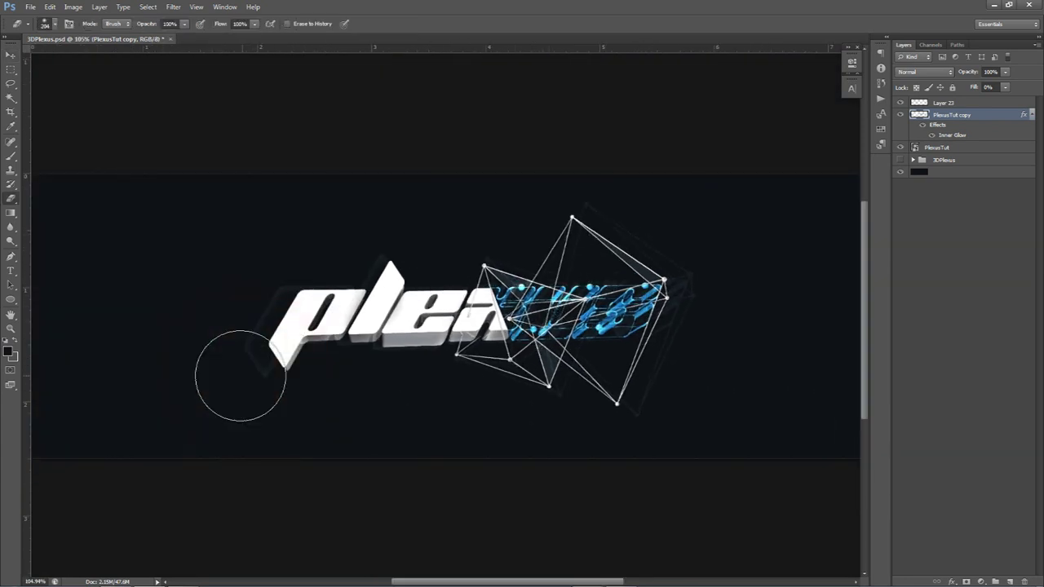
pyautogui.moveTo(268, 349); pyautogui.dragTo(275, 335)
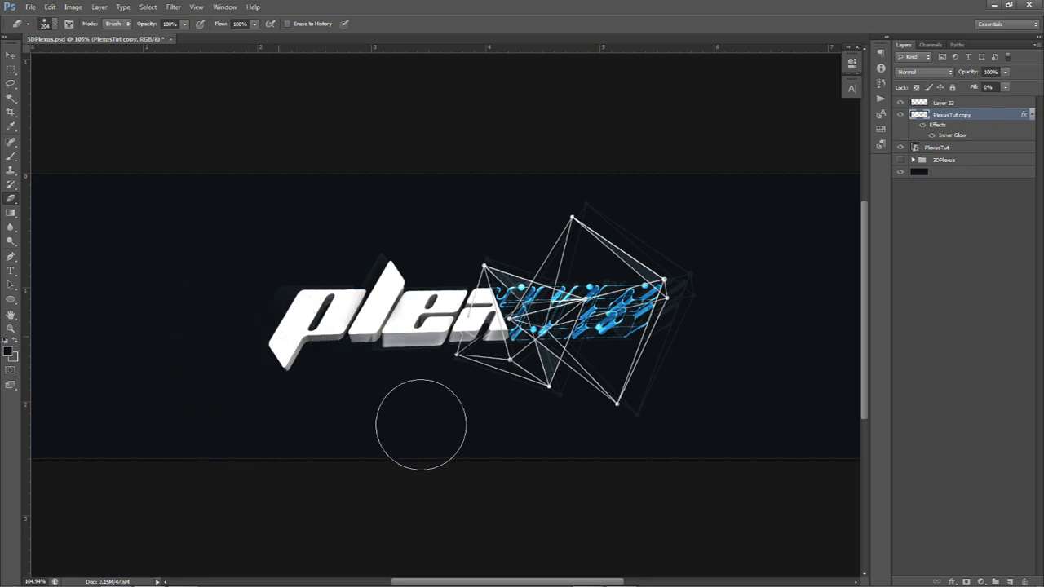
pyautogui.hotkey('ctrl', 'alt', 'z')
pyautogui.hotkey('ctrl', 'alt', 'z')
pyautogui.moveTo(679, 343)
pyautogui.mouseDown()
pyautogui.moveTo(632, 339)
pyautogui.moveTo(700, 338)
pyautogui.mouseUp()
pyautogui.hotkey('ctrl', 'alt', 'z')
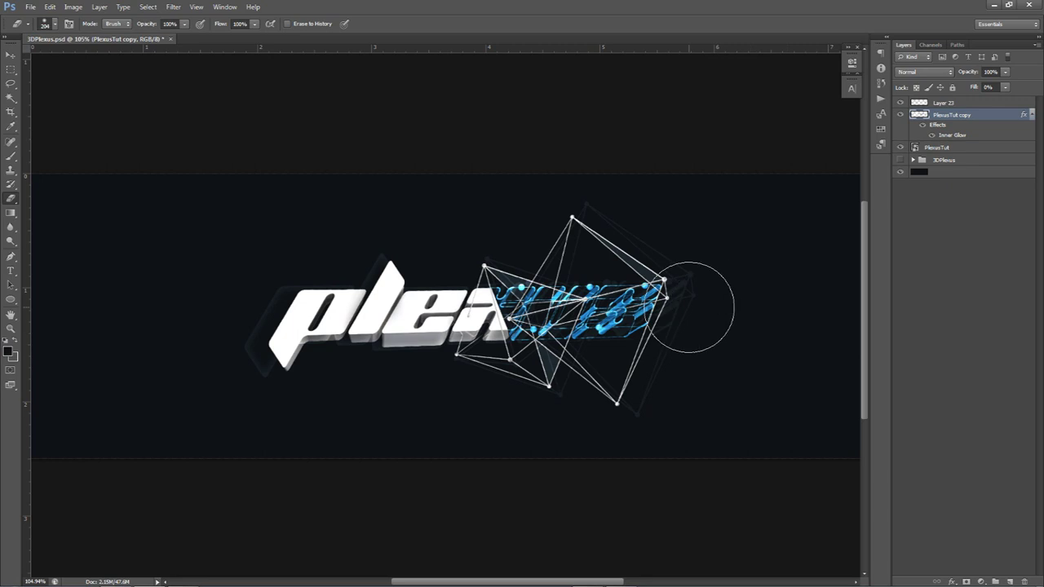
# Step: Rasterize the layer style of the PlexusTut copy layer and set its blend mode to Overlay
pyautogui.rightClick(966, 119)
pyautogui.click(962, 210)
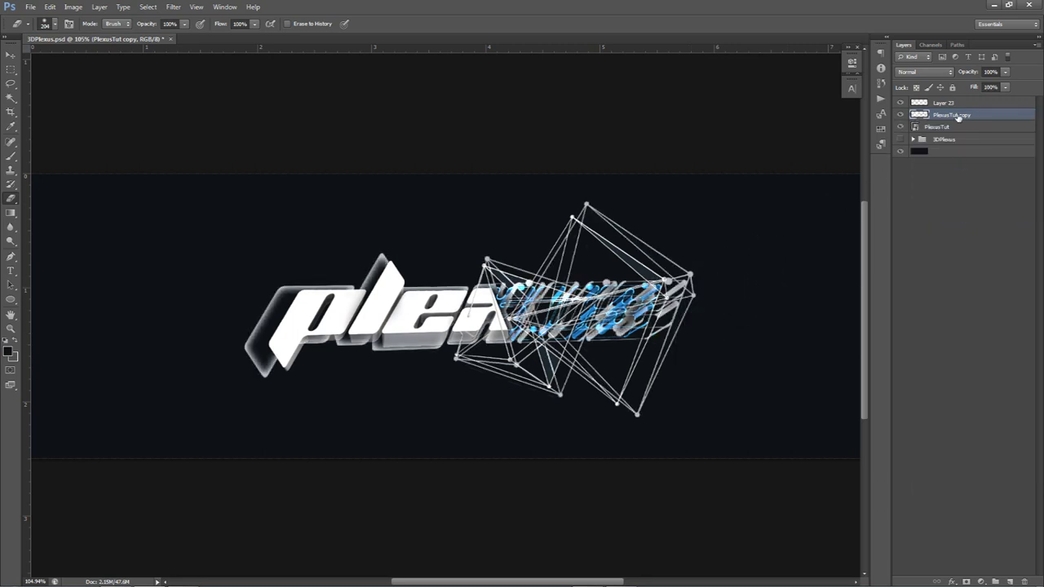
pyautogui.click(914, 75)
pyautogui.click(912, 213)
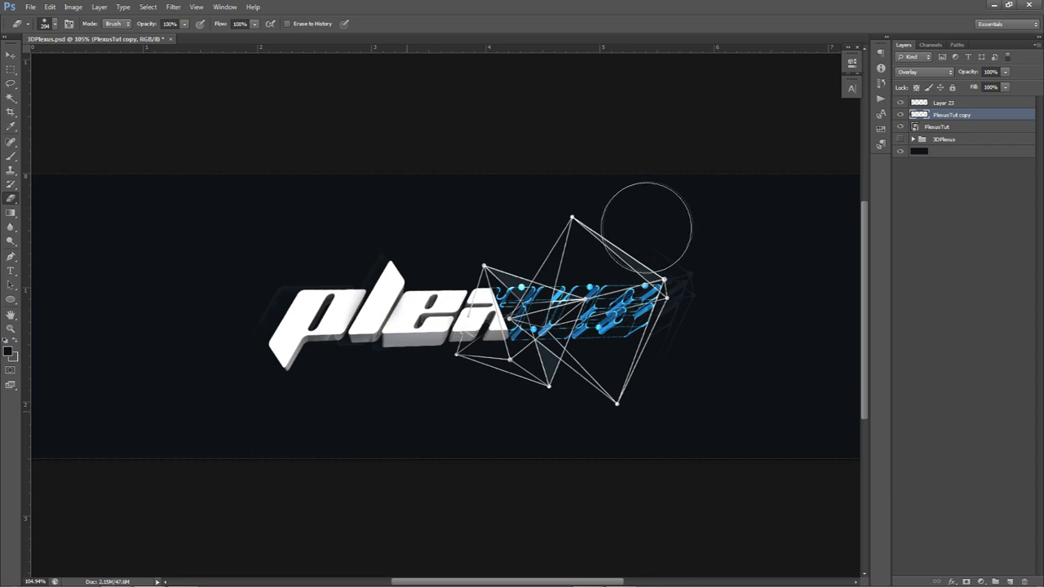
pyautogui.press('v')
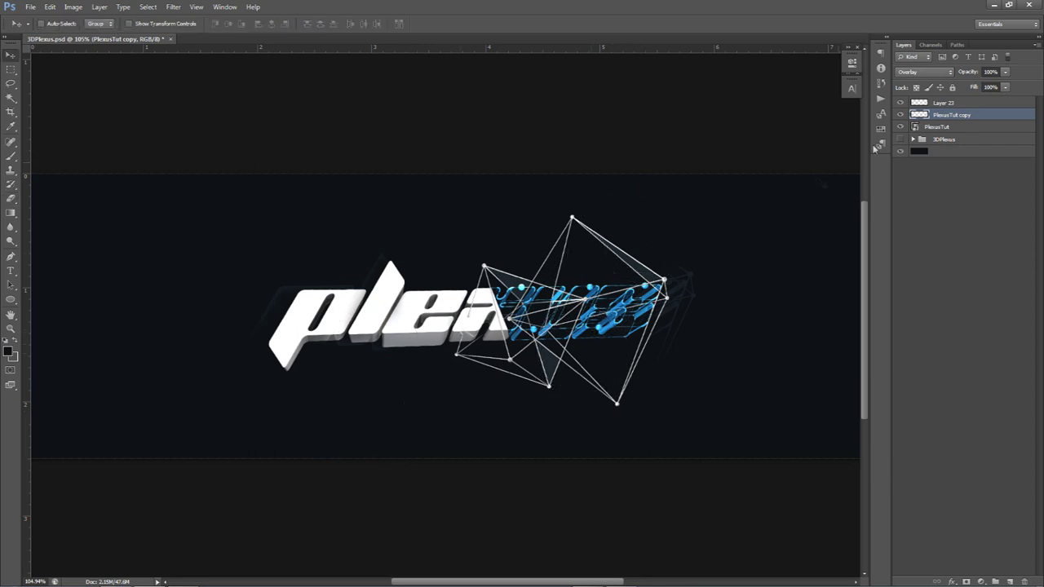
# Step: Duplicate the PlexusTut copy layer and set the duplicate's blend mode to Linear Dodge (Add)
pyautogui.hotkey('ctrl', 'j')
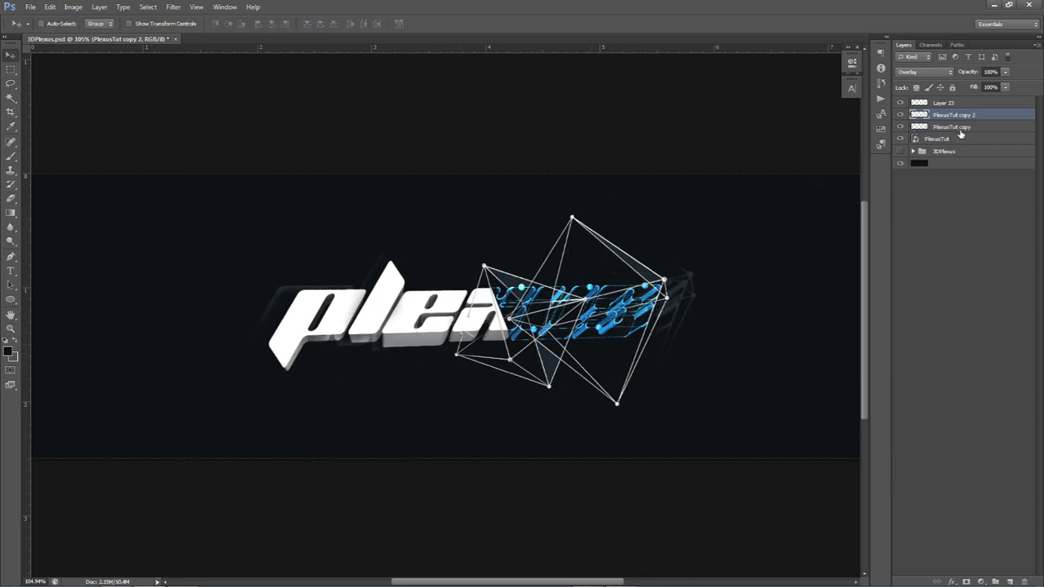
pyautogui.click(950, 75)
pyautogui.click(922, 179)
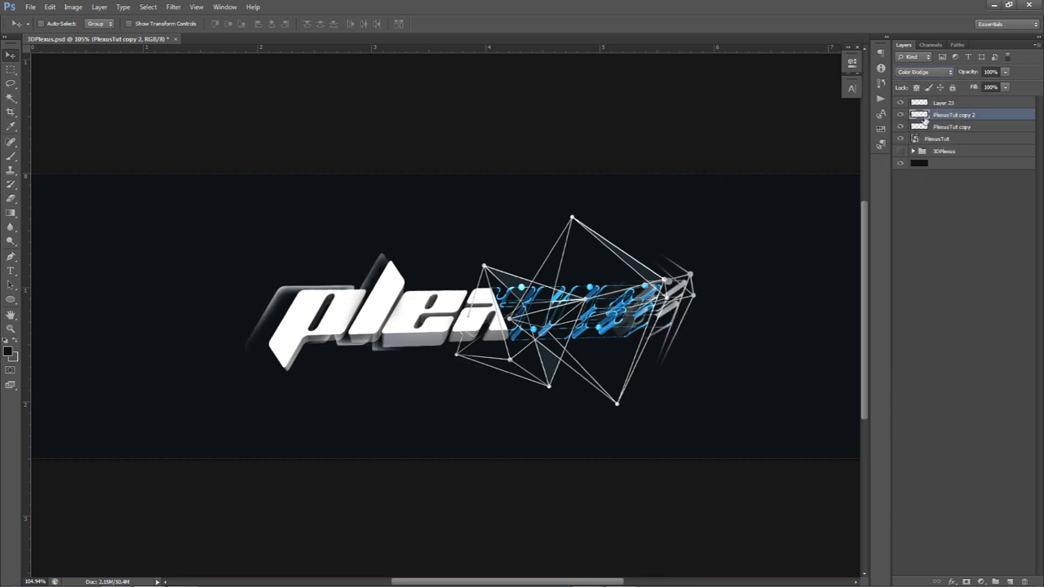
# Step: Give the PlexusTut copy 2 layer a Color Overlay in blue sampled from the wireframe lettering and rasterize its layer style
pyautogui.doubleClick(987, 115)
pyautogui.click(689, 249)
pyautogui.click(874, 157)
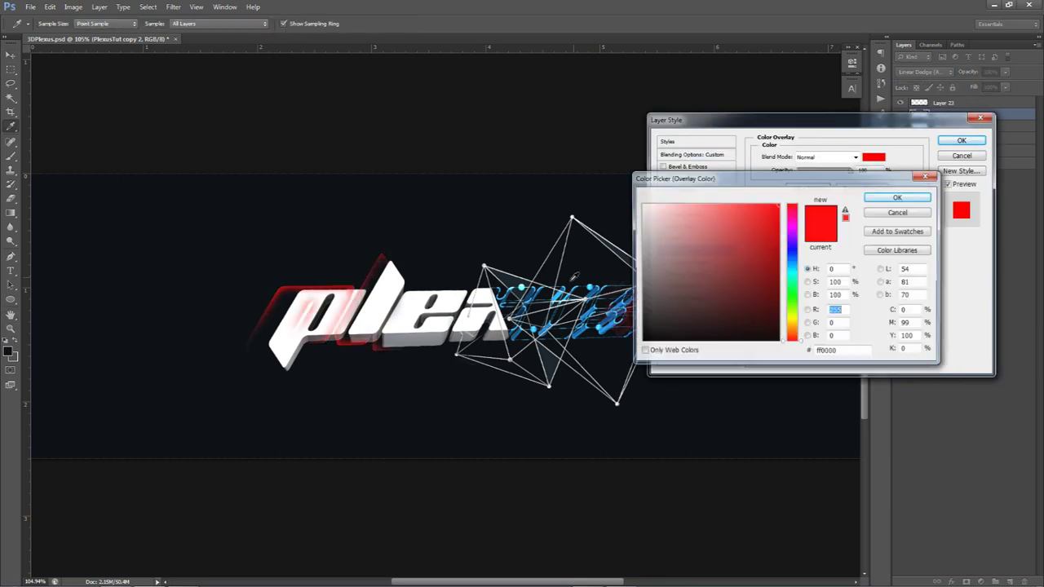
pyautogui.click(539, 286)
pyautogui.click(898, 197)
pyautogui.click(962, 140)
pyautogui.rightClick(973, 119)
pyautogui.click(965, 209)
# Step: Move the PlexusTut copy and PlexusTut copy 2 layers together below the PlexusTut layer
pyautogui.press('e')
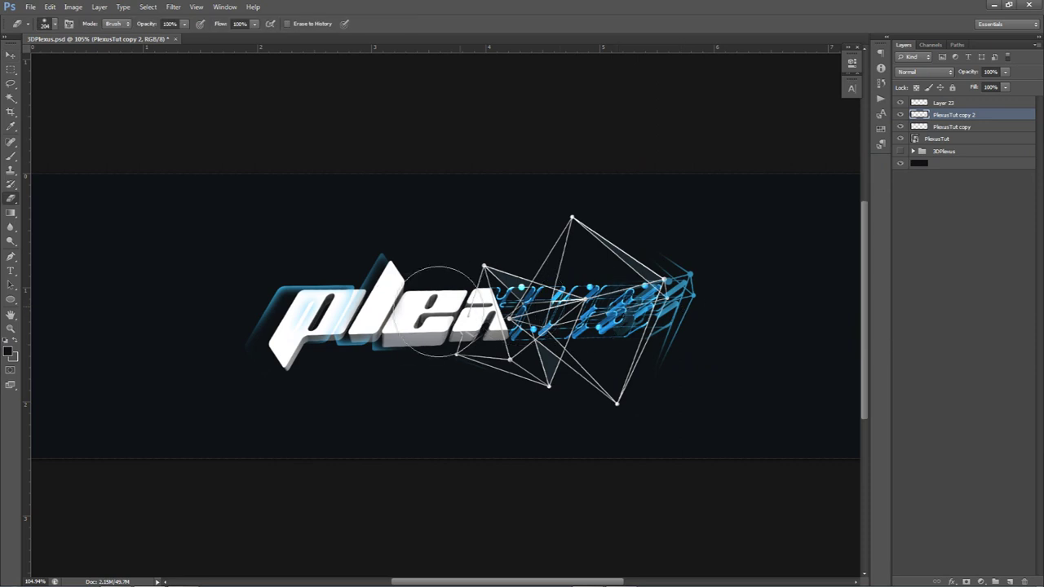
pyautogui.click(351, 361)
pyautogui.keyDown('ctrl'); pyautogui.click(923, 128); pyautogui.keyUp('ctrl')
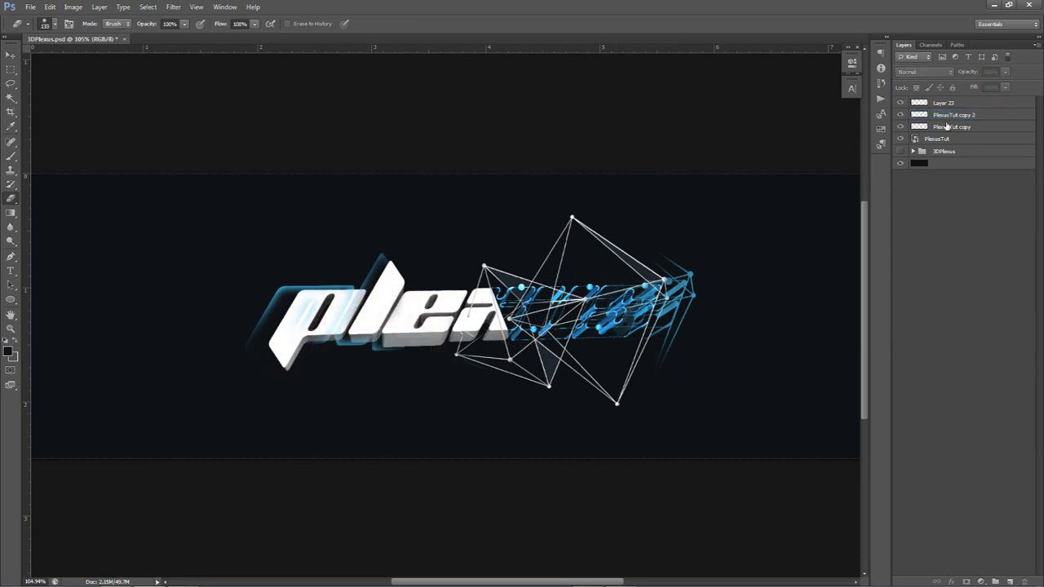
pyautogui.moveTo(950, 127); pyautogui.dragTo(950, 145)
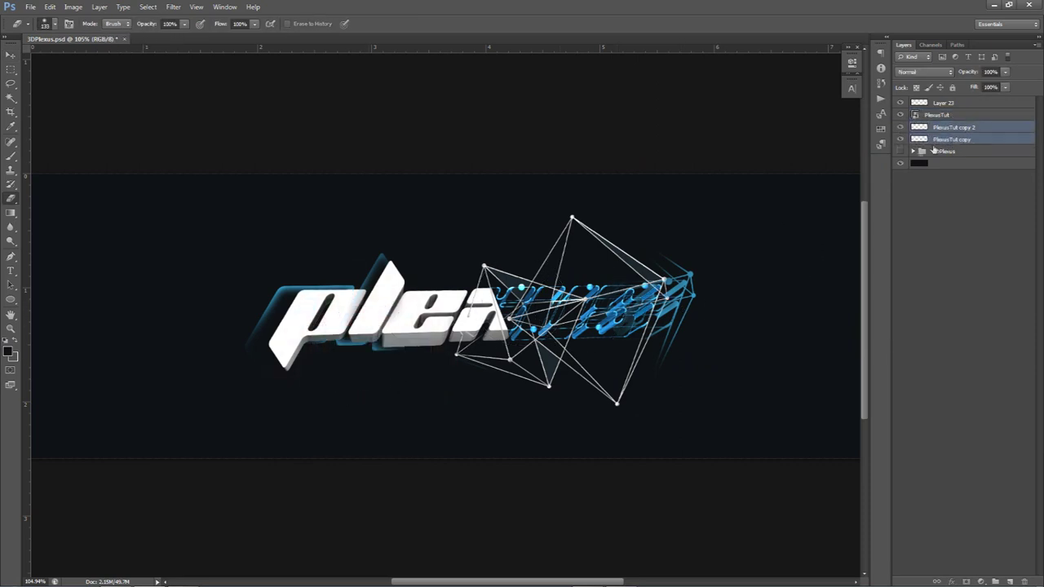
# Step: Erase the blue glow of the PlexusTut copy 2 layer along the lower edges of the white letters
pyautogui.click(942, 129)
pyautogui.click(900, 128)
pyautogui.click(900, 128)
pyautogui.moveTo(407, 391)
pyautogui.mouseDown()
pyautogui.moveTo(363, 355)
pyautogui.moveTo(244, 346)
pyautogui.moveTo(252, 304)
pyautogui.mouseUp()
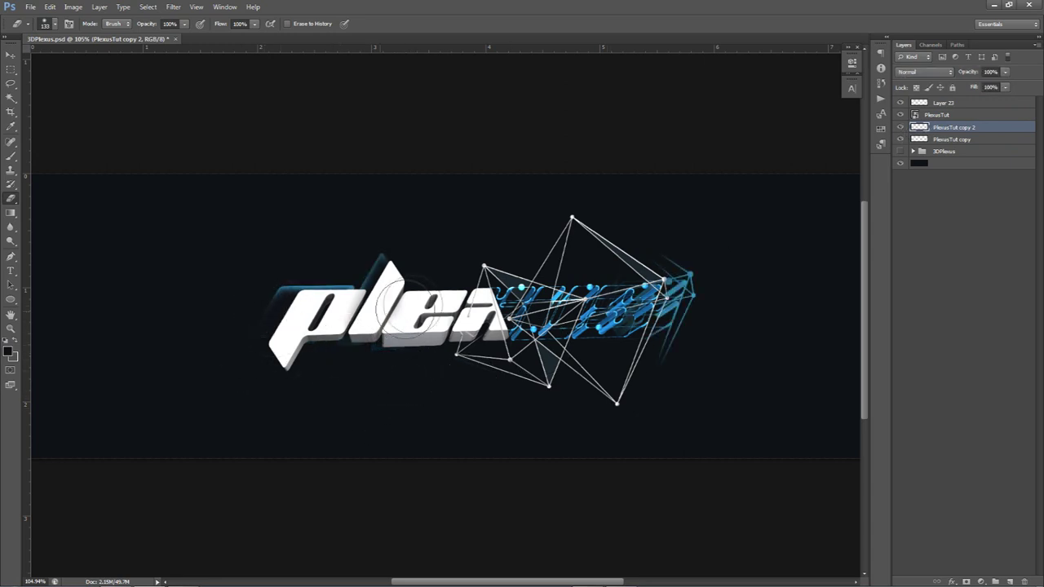
# Step: Try the Color Dodge blend mode on the PlexusTut copy 2 layer and return it to Normal
pyautogui.click(924, 71)
pyautogui.click(937, 163)
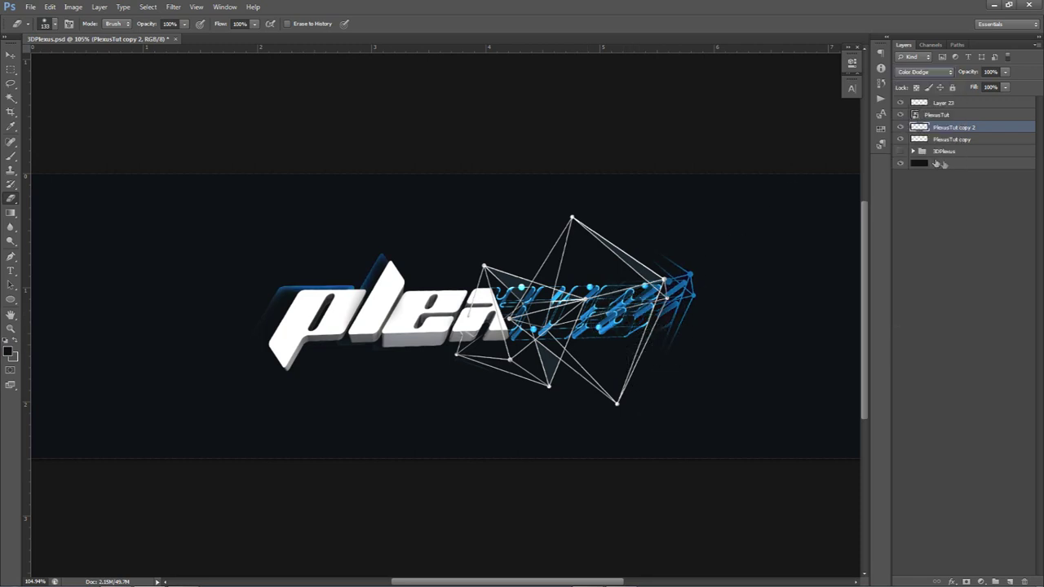
pyautogui.click(934, 72)
pyautogui.click(914, 82)
# Step: Erase the offset outlines beyond the wireframe's outer end on the PlexusTut copy 2 and PlexusTut copy layers
pyautogui.moveTo(685, 236)
pyautogui.mouseDown()
pyautogui.moveTo(669, 351)
pyautogui.moveTo(612, 330)
pyautogui.mouseUp()
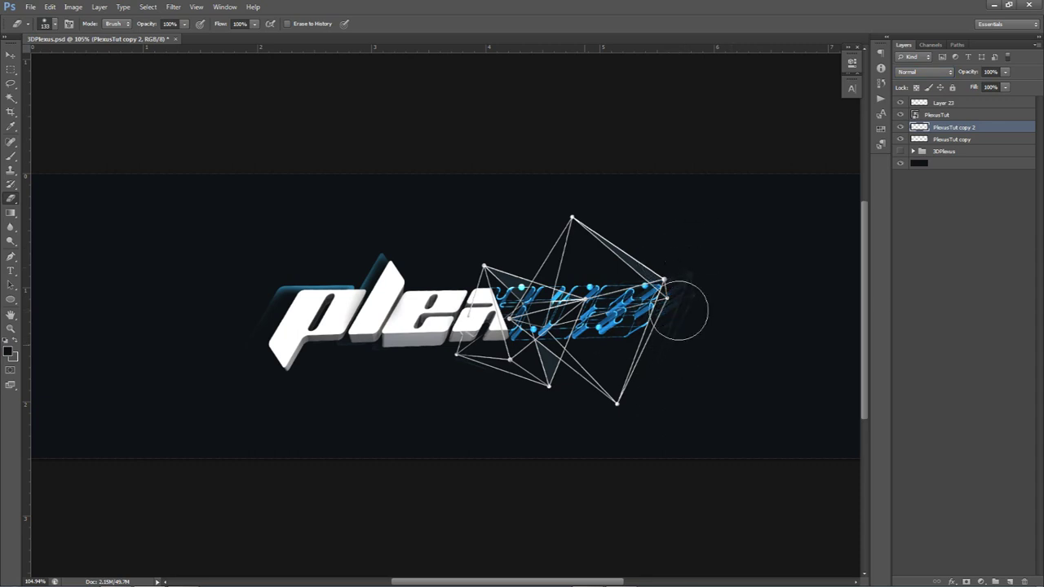
pyautogui.click(950, 139)
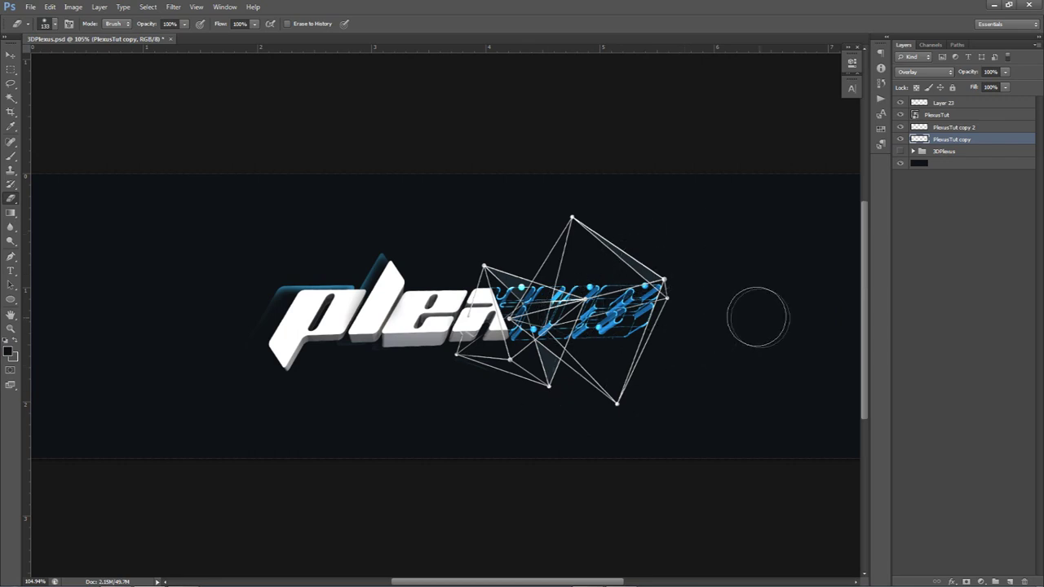
pyautogui.press('v')
pyautogui.keyDown('alt'); pyautogui.scroll(-2, 688, 307); pyautogui.keyUp('alt')
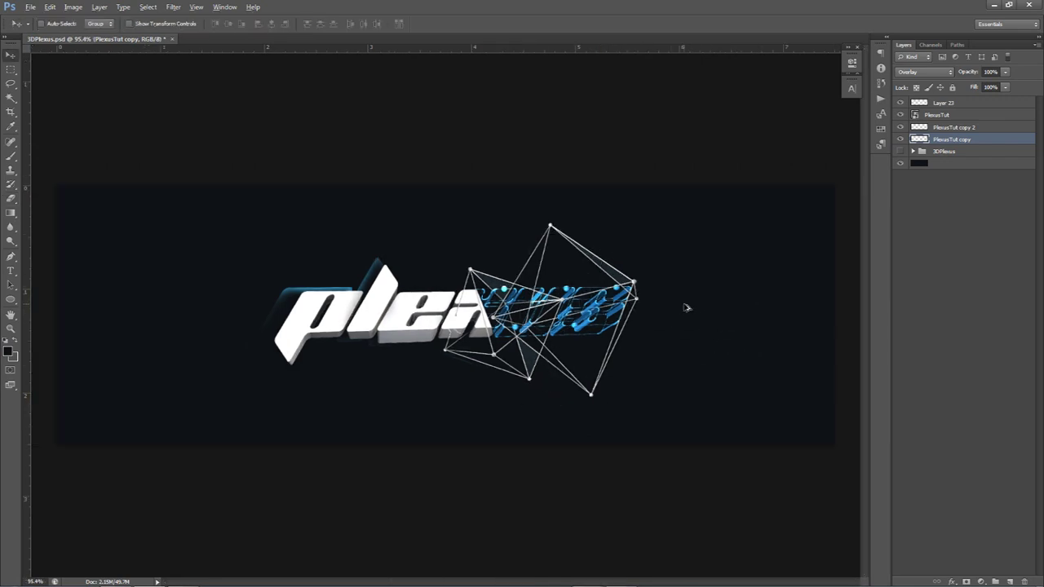
pyautogui.keyDown('alt'); pyautogui.scroll(1, 686, 308); pyautogui.keyUp('alt')
# Step: Compare the banner by switching the visibility of the text layers and the 3DPlexus group off and on
pyautogui.click(944, 114)
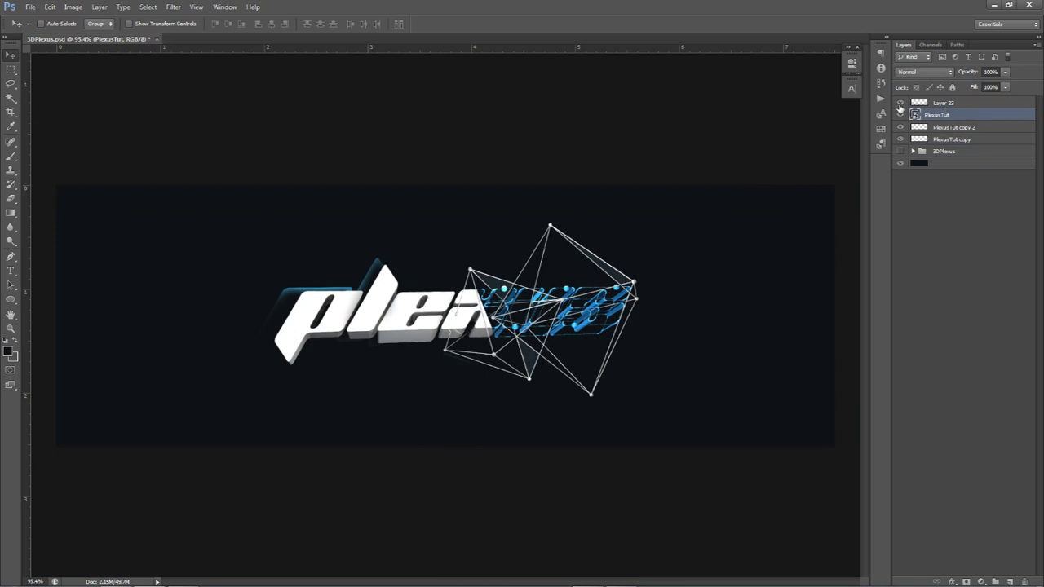
pyautogui.moveTo(897, 129); pyautogui.dragTo(901, 103)
pyautogui.click(901, 151)
pyautogui.click(900, 151)
# Step: On a new layer above Layer 23, paint three large soft spots around the wireframe in blue sampled from the lettering
pyautogui.click(938, 102)
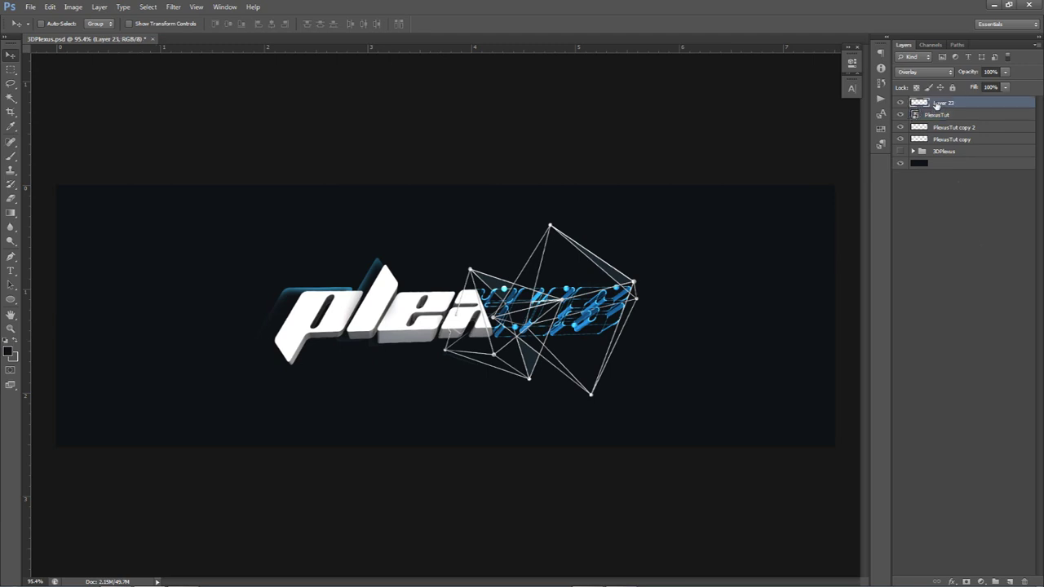
pyautogui.click(1011, 581)
pyautogui.press('b')
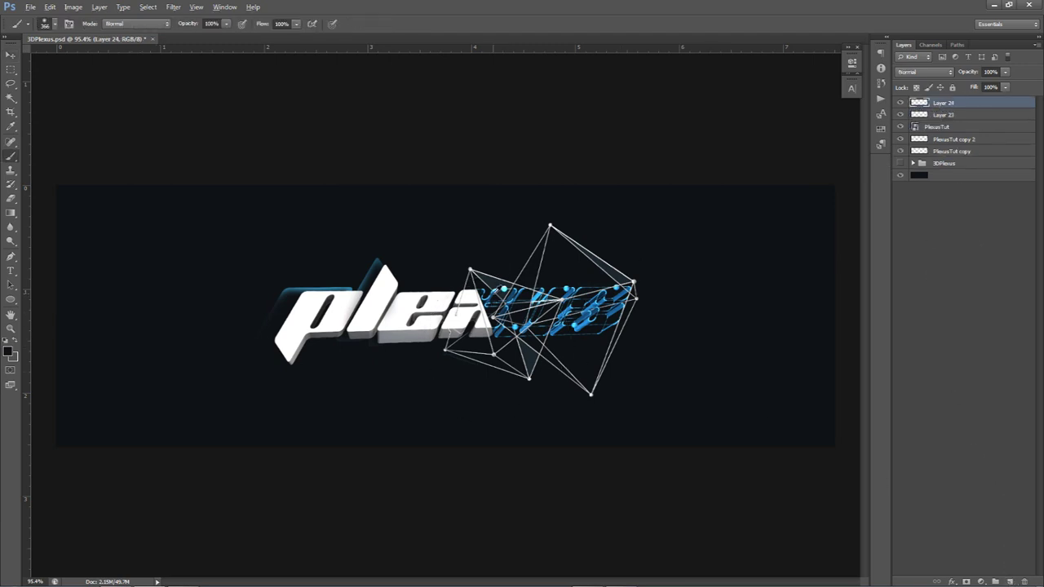
pyautogui.keyDown('alt'); pyautogui.click(492, 292); pyautogui.keyUp('alt')
pyautogui.keyDown('alt'); pyautogui.moveTo(566, 305); pyautogui.dragTo(581, 303, button='right'); pyautogui.keyUp('alt')
pyautogui.click(611, 223)
pyautogui.hotkey('ctrl', 'z')
pyautogui.keyDown('alt'); pyautogui.moveTo(484, 260); pyautogui.dragTo(486, 244, button='right'); pyautogui.keyUp('alt')
pyautogui.click(492, 238)
pyautogui.click(676, 359)
pyautogui.click(480, 464)
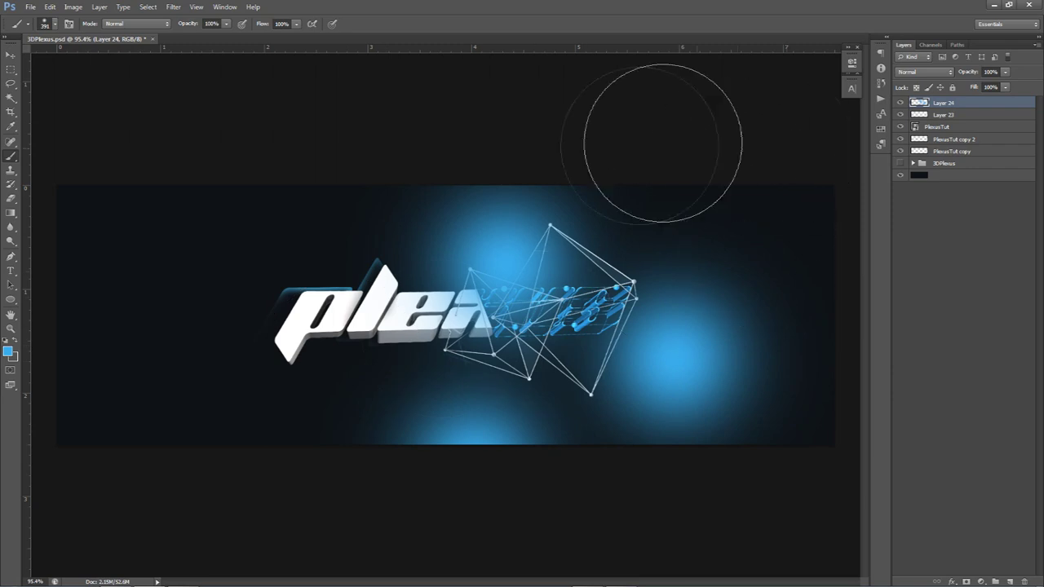
# Step: Set the blue spots layer to the Linear Dodge (Add) blend mode with 36% opacity
pyautogui.click(924, 72)
pyautogui.click(929, 179)
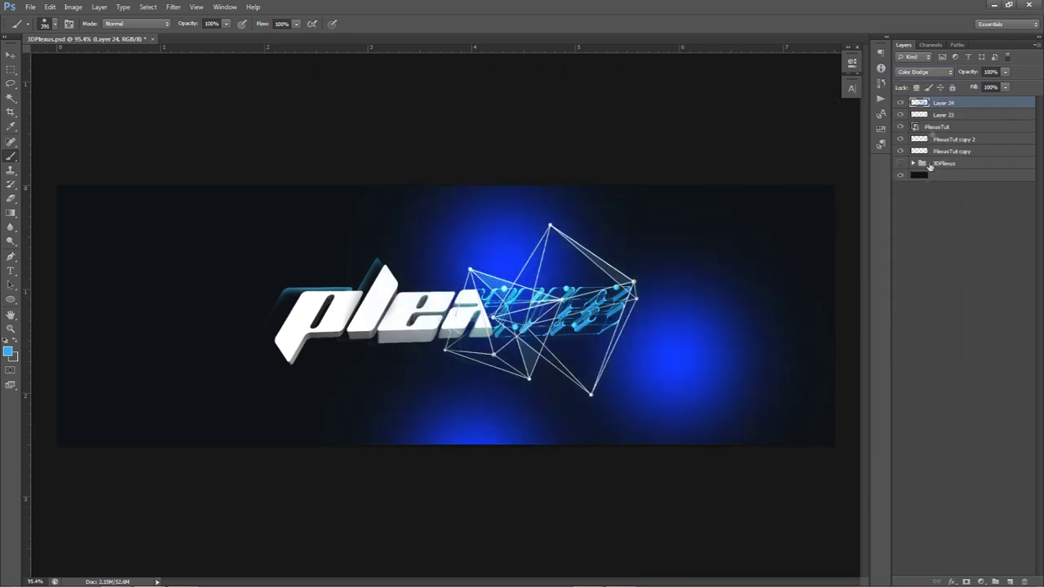
pyautogui.press('Down')
pyautogui.click(1004, 72)
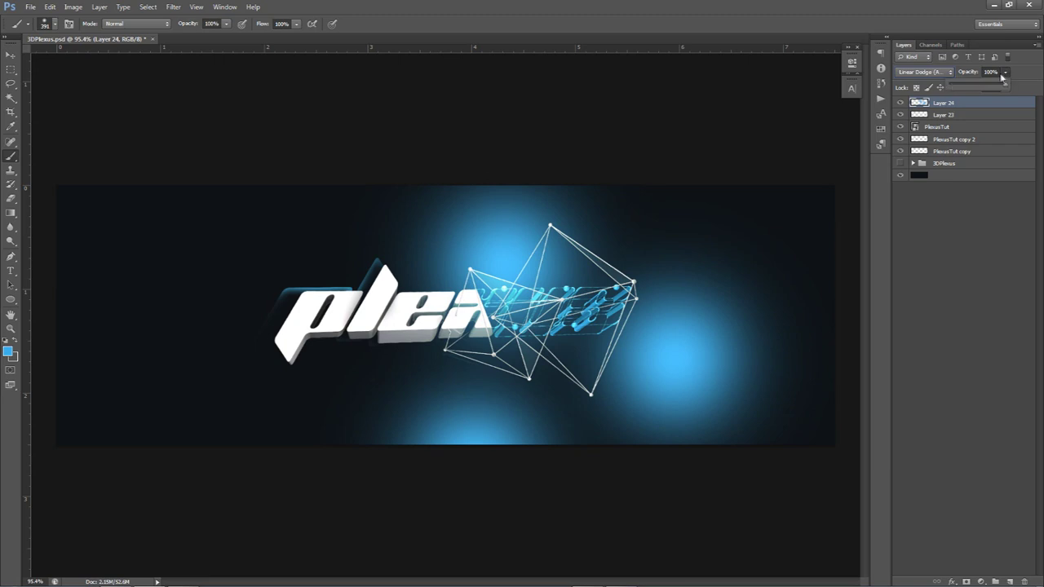
pyautogui.moveTo(1005, 85); pyautogui.dragTo(969, 87)
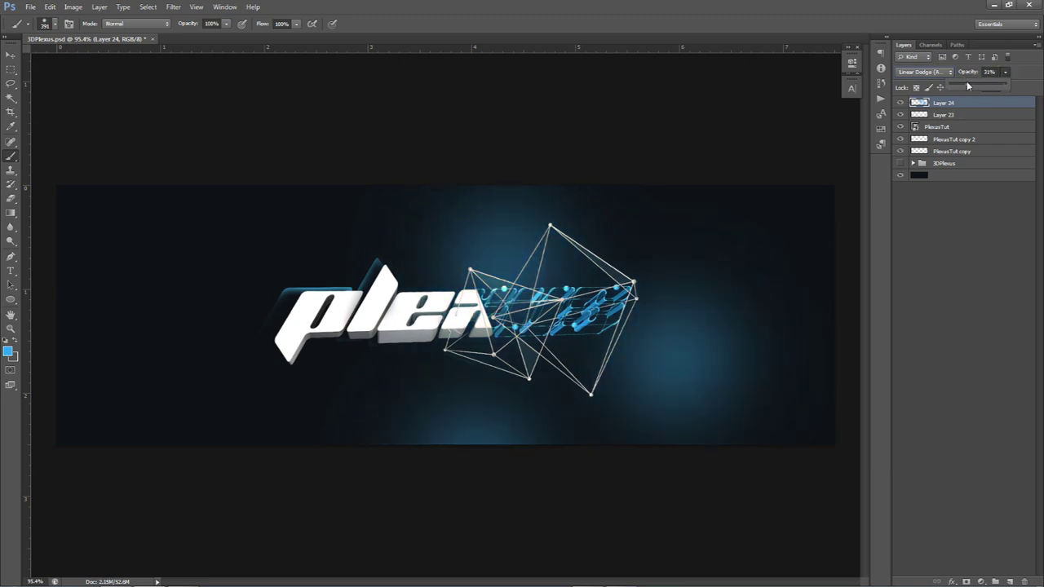
# Step: Erase the blue spots on Layer 24 with large soft eraser strokes, keeping only the glow close to the wireframe
pyautogui.press('e')
pyautogui.keyDown('alt'); pyautogui.moveTo(473, 250); pyautogui.dragTo(503, 258, button='right'); pyautogui.keyUp('alt')
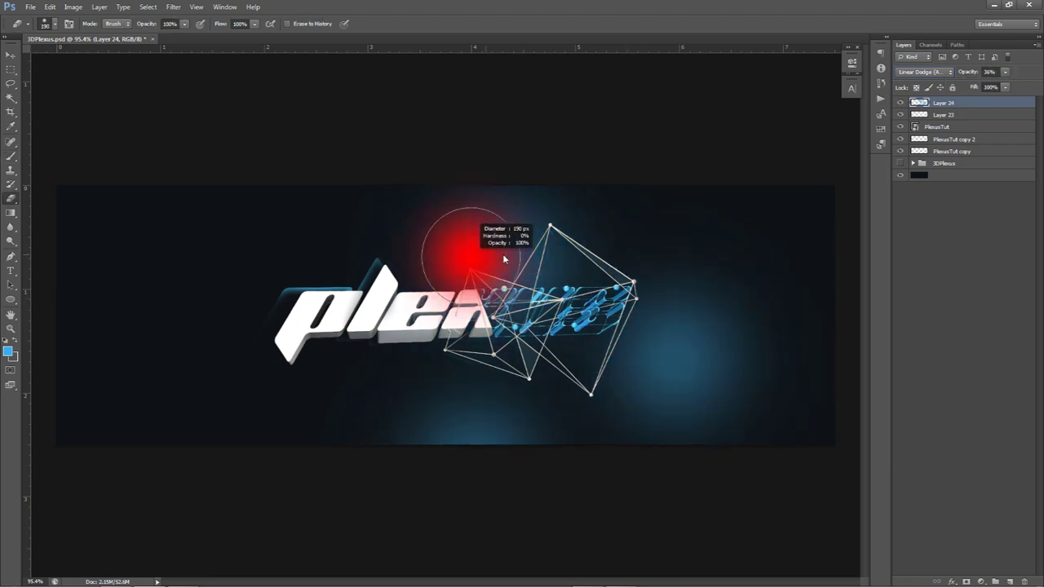
pyautogui.moveTo(473, 199); pyautogui.dragTo(463, 207)
pyautogui.keyDown('alt'); pyautogui.moveTo(462, 209); pyautogui.dragTo(510, 204, button='right'); pyautogui.keyUp('alt')
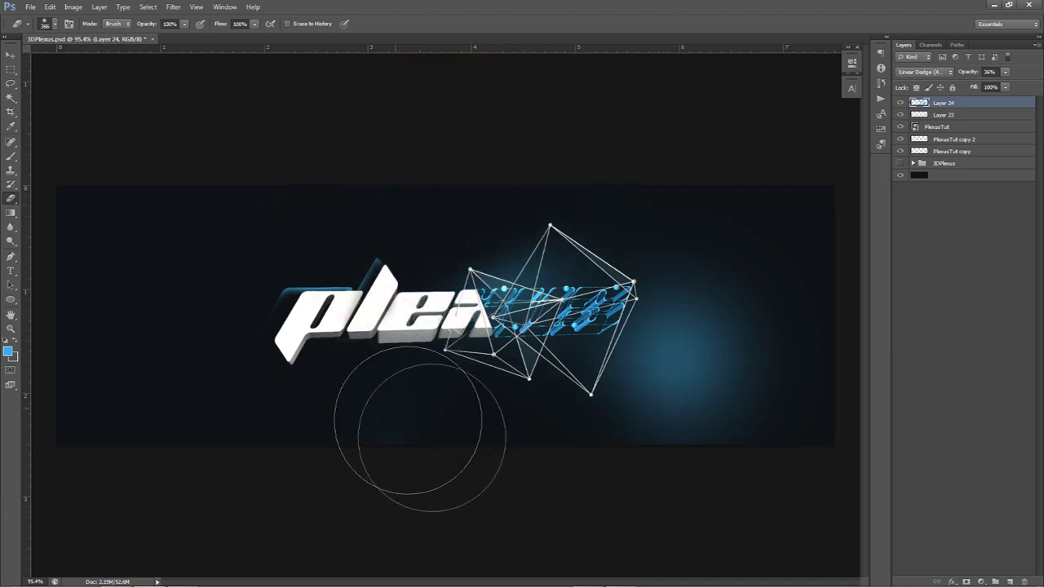
pyautogui.moveTo(674, 396)
pyautogui.mouseDown()
pyautogui.moveTo(718, 383)
pyautogui.moveTo(762, 292)
pyautogui.moveTo(718, 212)
pyautogui.moveTo(781, 296)
pyautogui.mouseUp()
pyautogui.moveTo(789, 353)
pyautogui.mouseDown()
pyautogui.moveTo(781, 366)
pyautogui.moveTo(755, 305)
pyautogui.mouseUp()
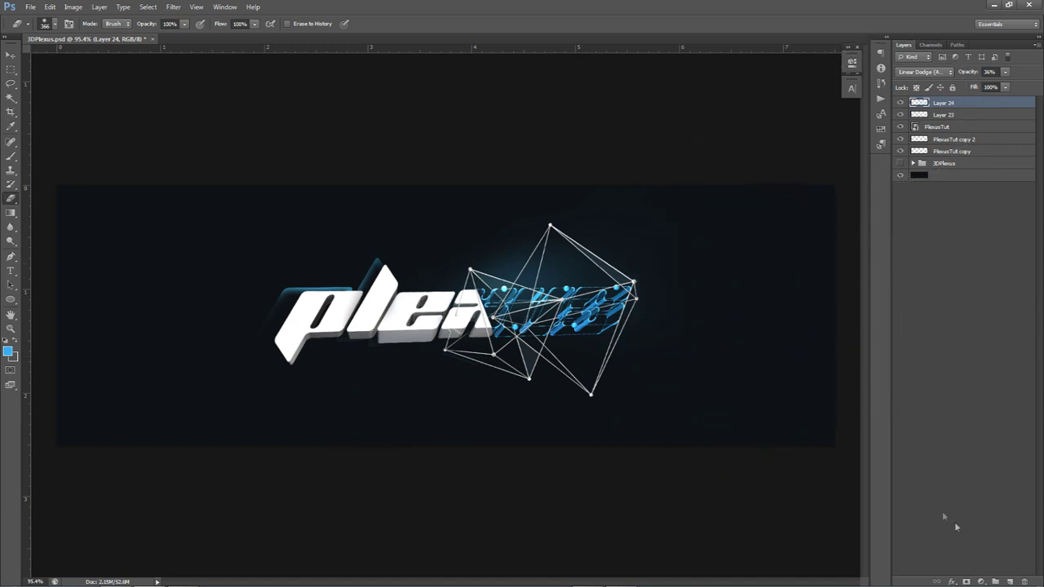
# Step: On a new layer above Layer 24, paint three smaller soft spots over the blue lettering in a blue sampled from it
pyautogui.click(1010, 578)
pyautogui.press('b')
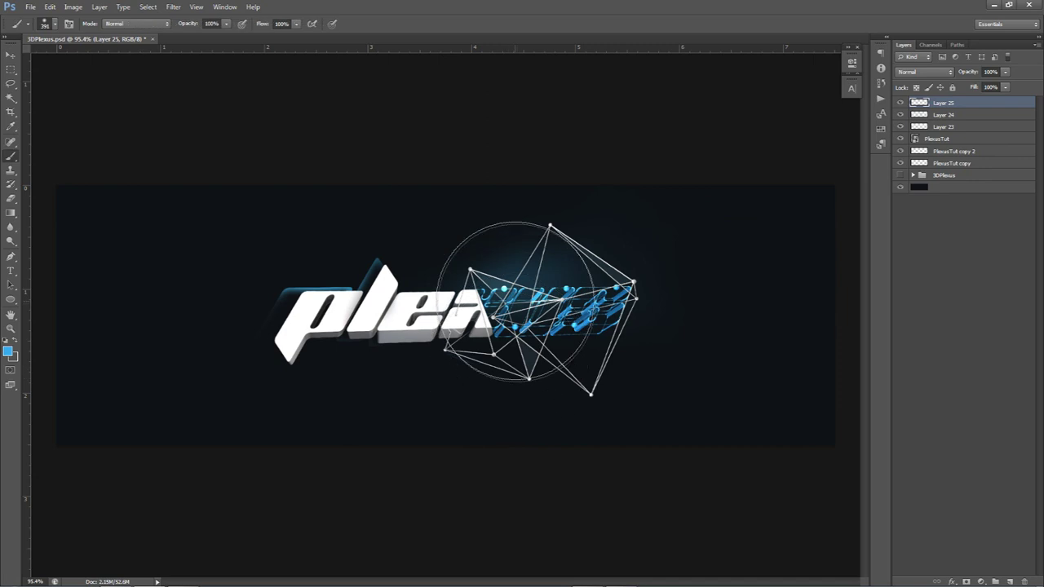
pyautogui.keyDown('alt'); pyautogui.moveTo(524, 319); pyautogui.dragTo(502, 328); pyautogui.keyUp('alt')
pyautogui.keyDown('alt'); pyautogui.moveTo(520, 332); pyautogui.dragTo(487, 335, button='right'); pyautogui.keyUp('alt')
pyautogui.click(509, 326)
pyautogui.click(541, 283)
pyautogui.click(605, 328)
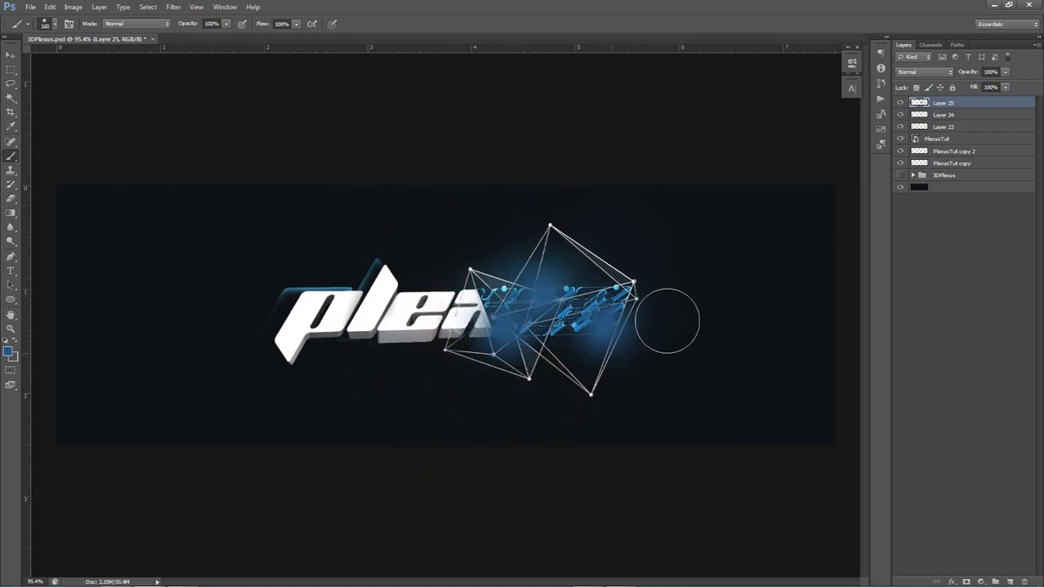
# Step: Set Layer 25 to the Color Dodge blend mode with 75% opacity
pyautogui.click(928, 72)
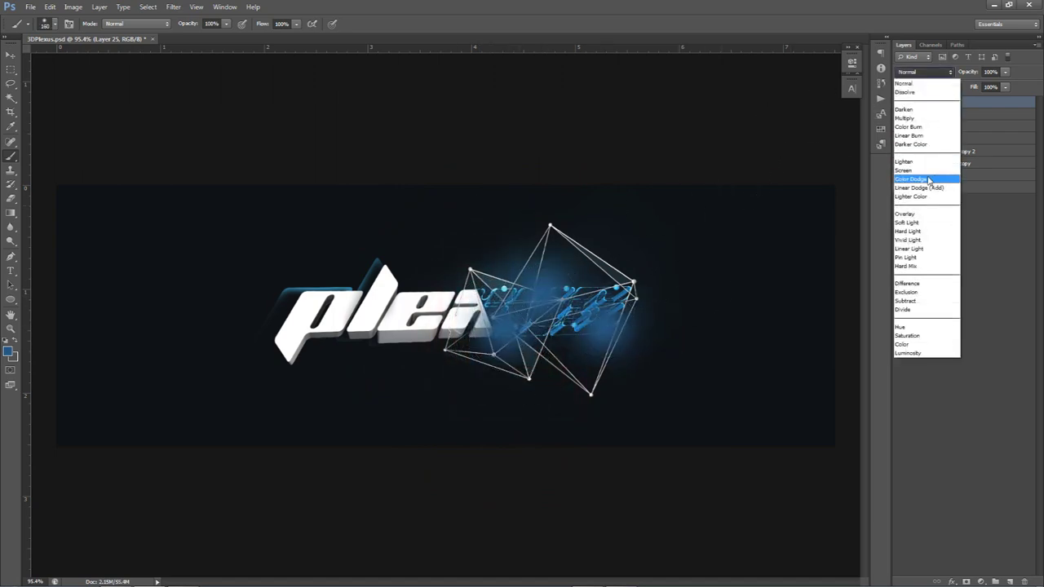
pyautogui.click(917, 170)
pyautogui.scroll(-1, 935, 75)
pyautogui.scroll(1, 935, 75)
pyautogui.click(1006, 73)
pyautogui.moveTo(982, 84); pyautogui.dragTo(987, 87)
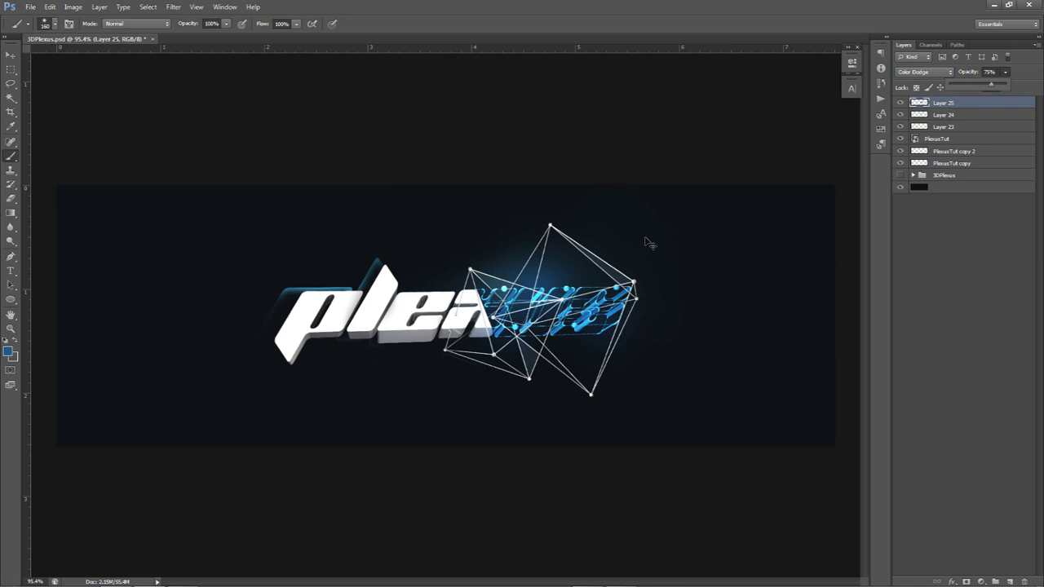
# Step: Erase the excess glow on Layer 25 around the upper part of the wireframe with a soft eraser
pyautogui.press('e')
pyautogui.moveTo(571, 263)
pyautogui.keyDown('alt'); pyautogui.mouseDown(button='right')
pyautogui.moveTo(562, 260)
pyautogui.moveTo(563, 270)
pyautogui.moveTo(568, 261)
pyautogui.mouseUp(button='right'); pyautogui.keyUp('alt')
pyautogui.moveTo(532, 248); pyautogui.dragTo(540, 252)
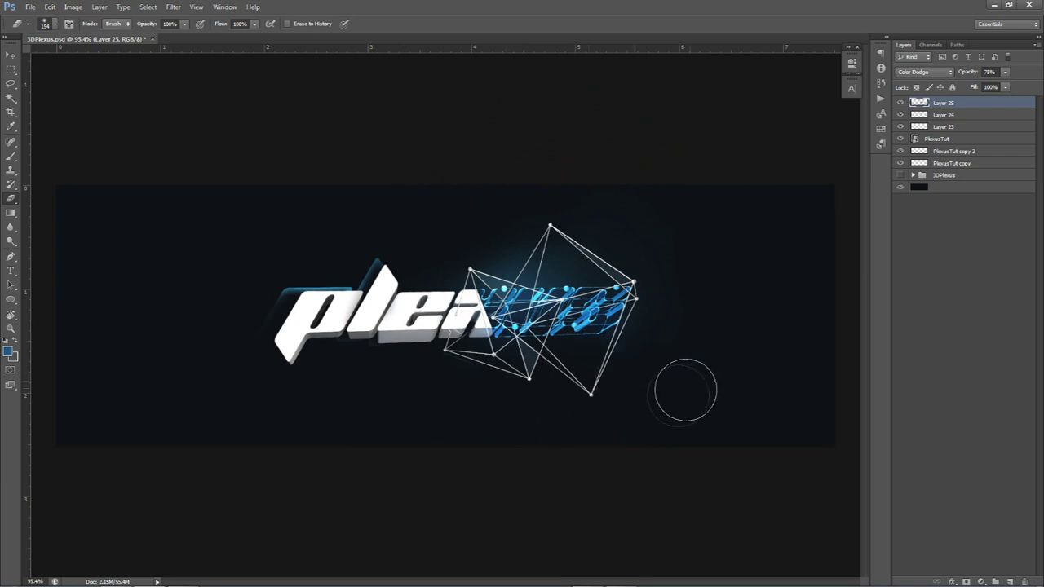
pyautogui.keyDown('alt'); pyautogui.scroll(-1, 669, 385); pyautogui.keyUp('alt')
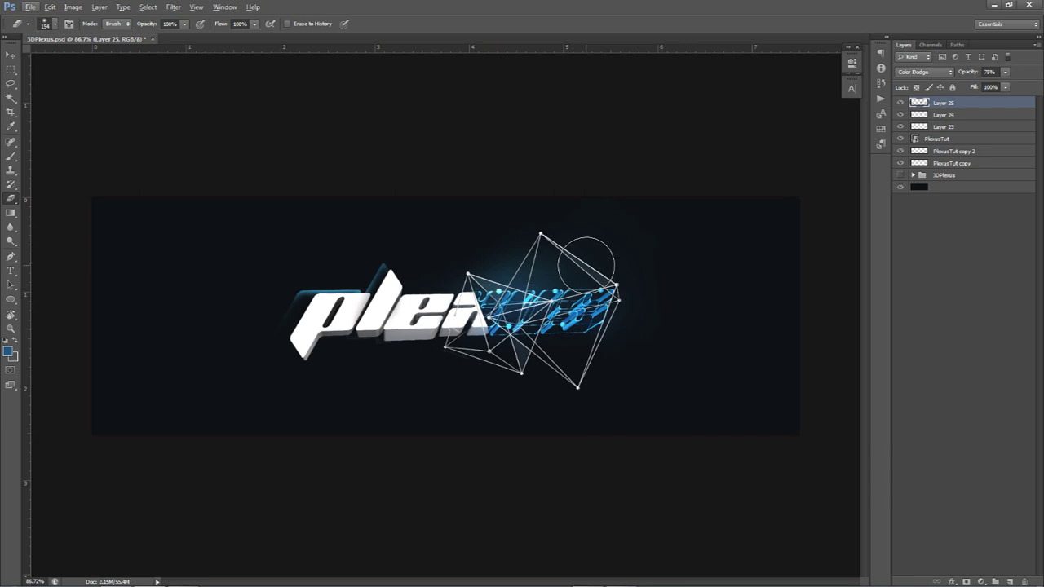
pyautogui.keyDown('alt'); pyautogui.scroll(1, 384, 318); pyautogui.keyUp('alt')
pyautogui.keyDown('alt'); pyautogui.scroll(-1, 621, 278); pyautogui.keyUp('alt')
# Step: Add a Brightness/Contrast adjustment layer on top with raised brightness and a contrast of 76, and compare the banner without it
pyautogui.click(982, 581)
pyautogui.click(948, 378)
pyautogui.moveTo(765, 118); pyautogui.dragTo(811, 141)
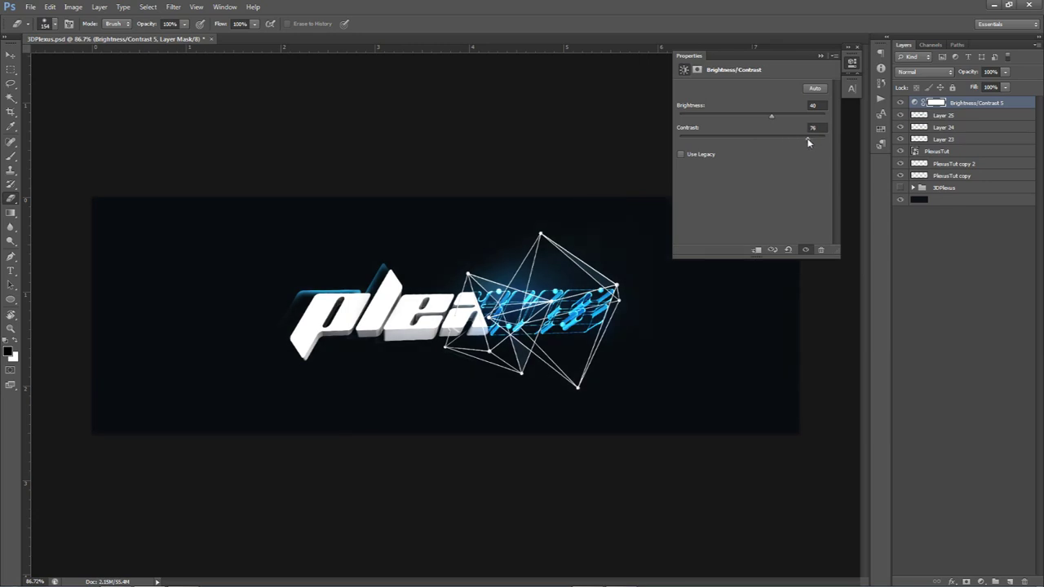
pyautogui.moveTo(773, 116); pyautogui.dragTo(770, 116)
pyautogui.click(852, 63)
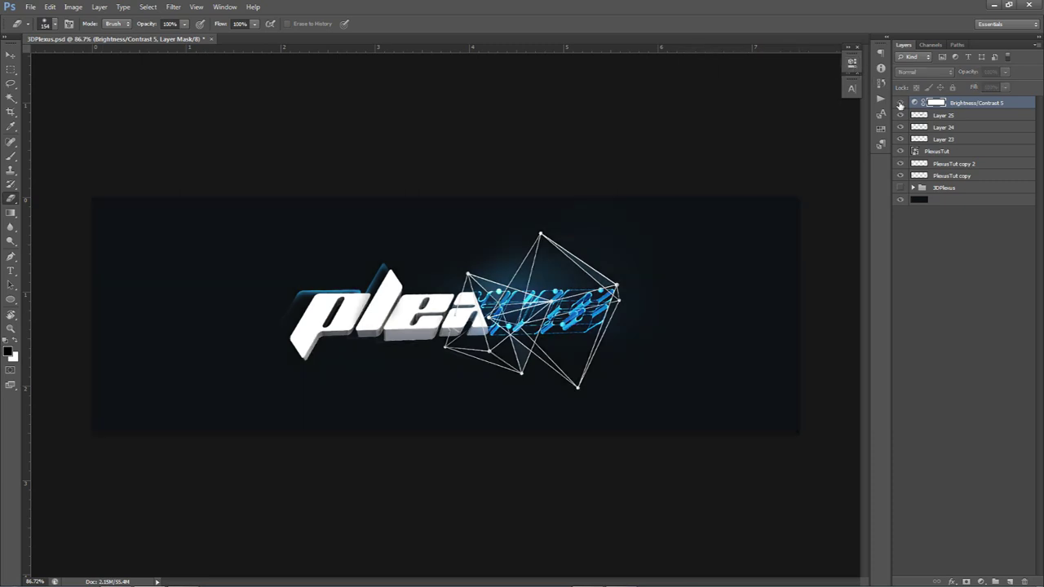
pyautogui.press('v')
pyautogui.keyDown('alt'); pyautogui.scroll(-1, 591, 317); pyautogui.keyUp('alt')
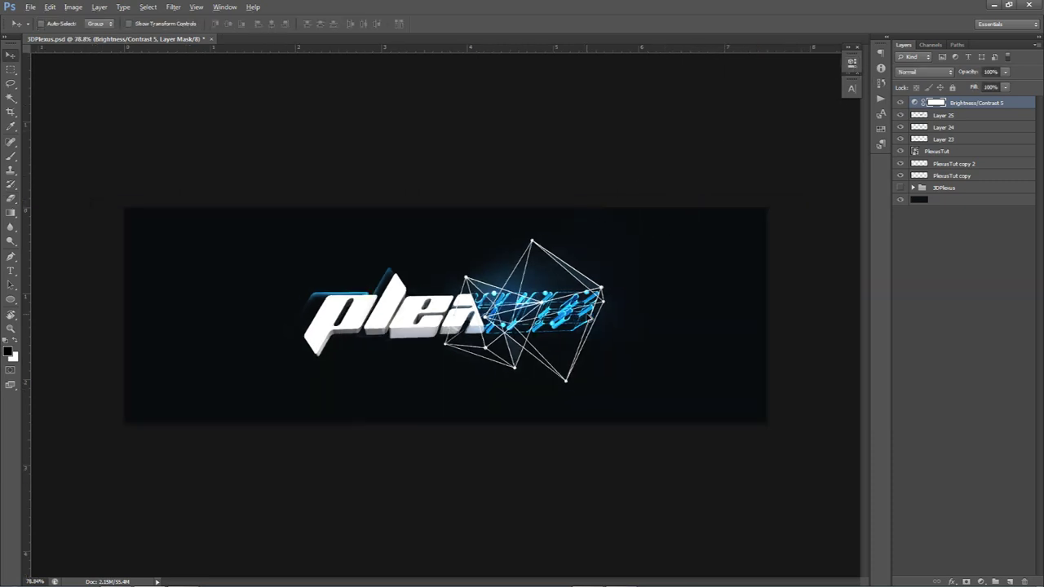
pyautogui.keyDown('alt'); pyautogui.scroll(1, 437, 306); pyautogui.keyUp('alt')
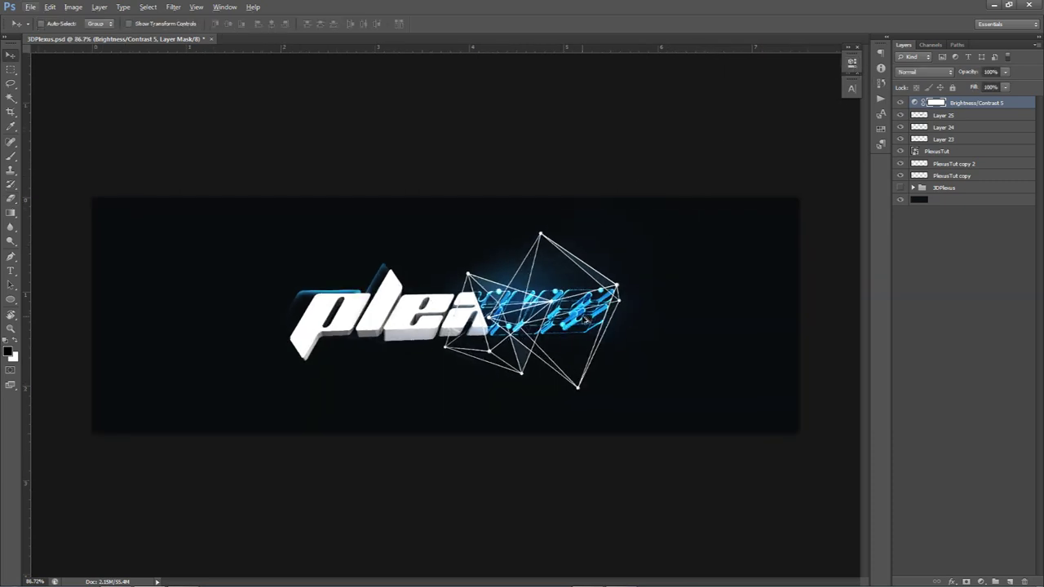
# Step: Duplicate the PlexusTut layer and place the copy directly below the original
pyautogui.click(932, 153)
pyautogui.hotkey('ctrl', 'j')
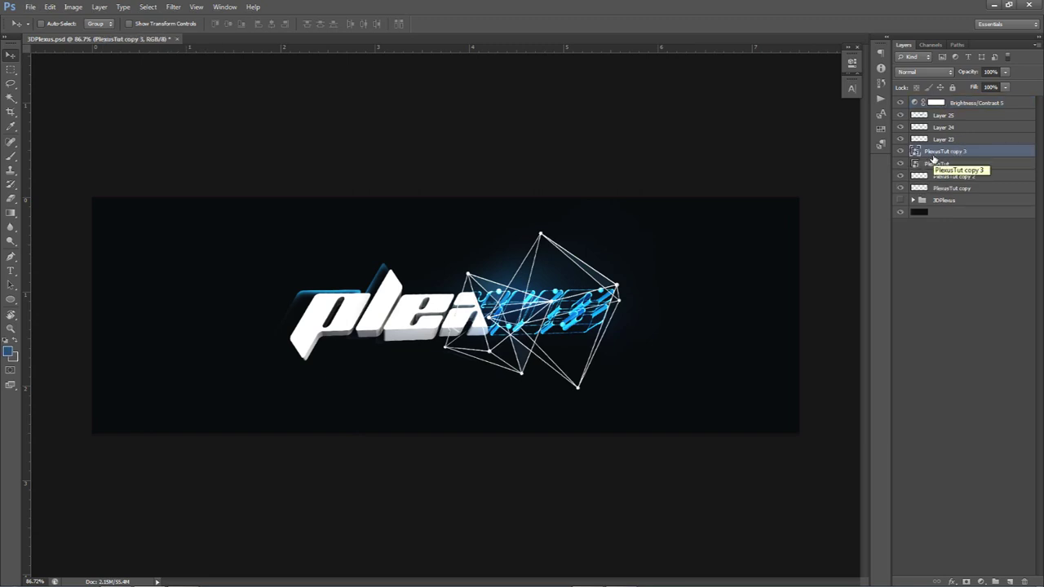
pyautogui.click(928, 165)
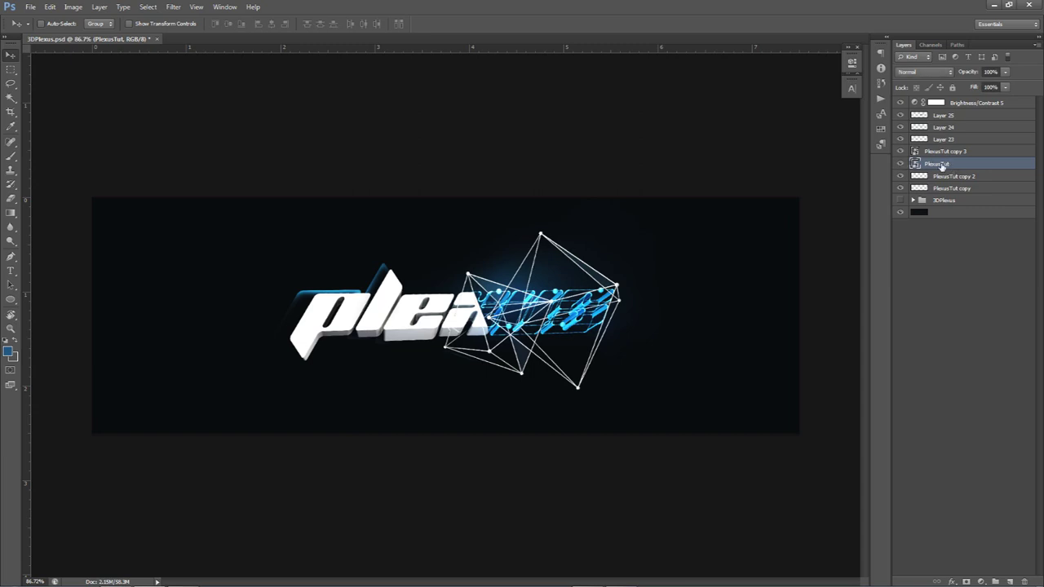
pyautogui.moveTo(941, 157); pyautogui.dragTo(947, 171)
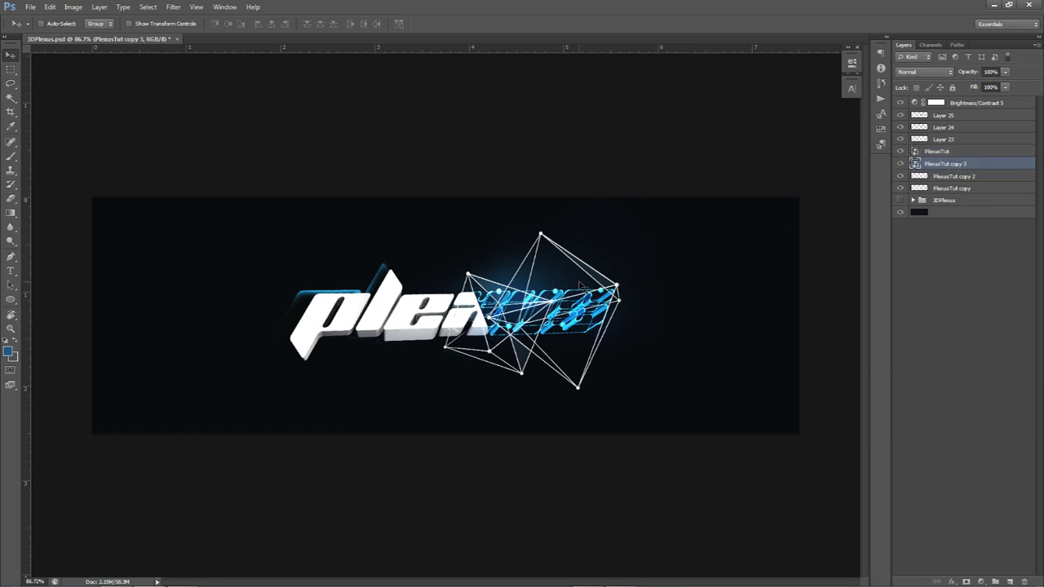
# Step: Transform PlexusTut copy 3 to 6.99% scale with a 1.08° rotation and rasterize the layer
pyautogui.hotkey('ctrl', 't')
pyautogui.moveTo(659, 205); pyautogui.dragTo(673, 199)
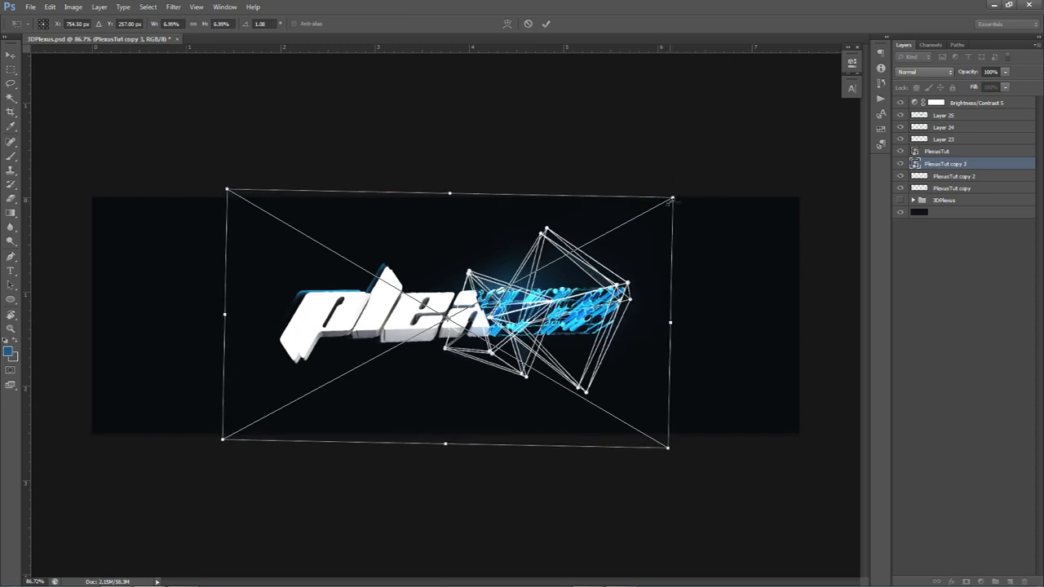
pyautogui.press('Return')
pyautogui.rightClick(983, 165)
pyautogui.click(956, 281)
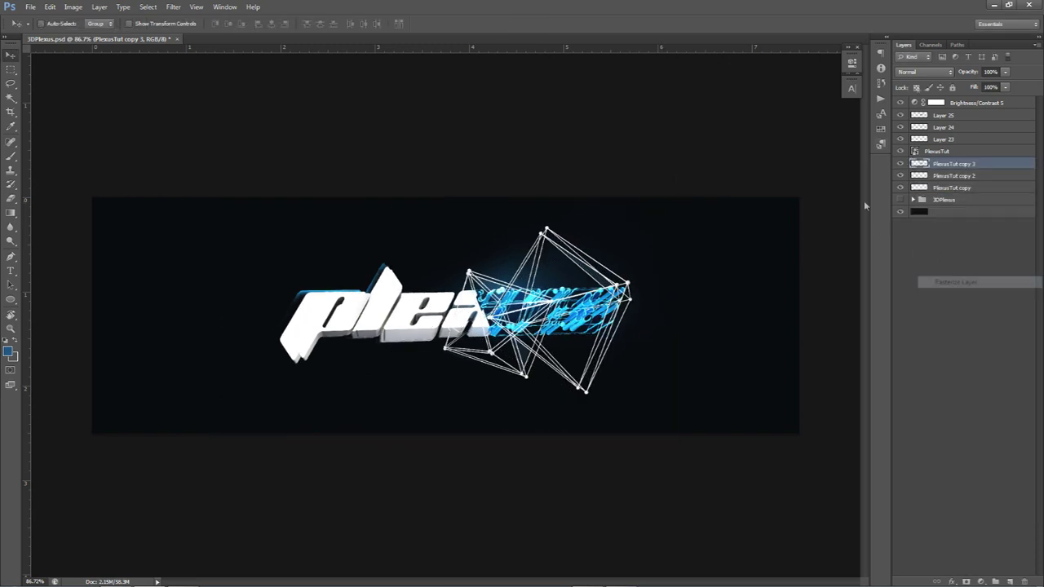
# Step: Set PlexusTut copy 3 to the Dissolve blend mode with 11% opacity
pyautogui.click(926, 71)
pyautogui.click(915, 95)
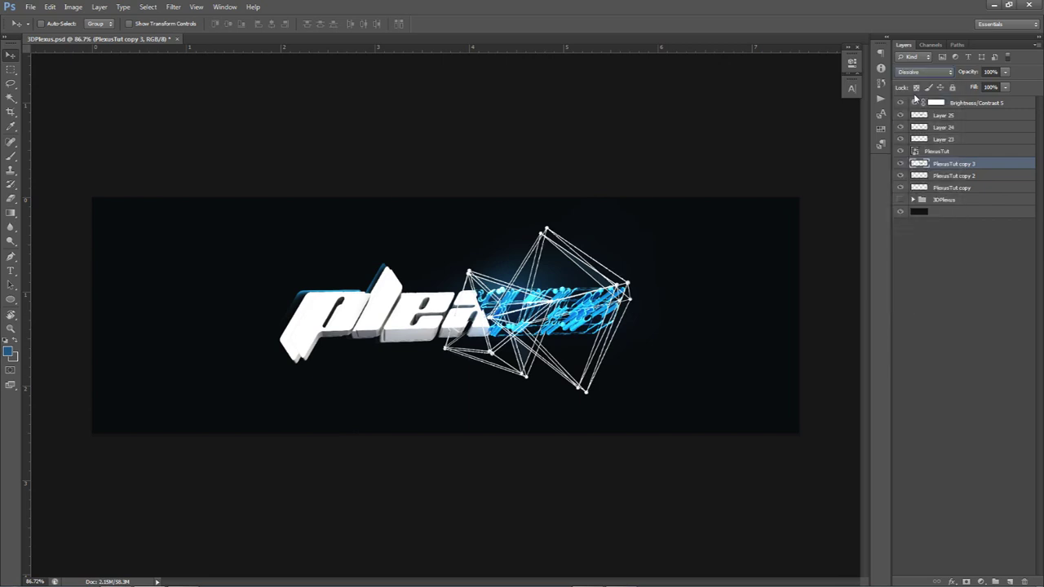
pyautogui.click(1005, 71)
pyautogui.moveTo(969, 84); pyautogui.dragTo(967, 84)
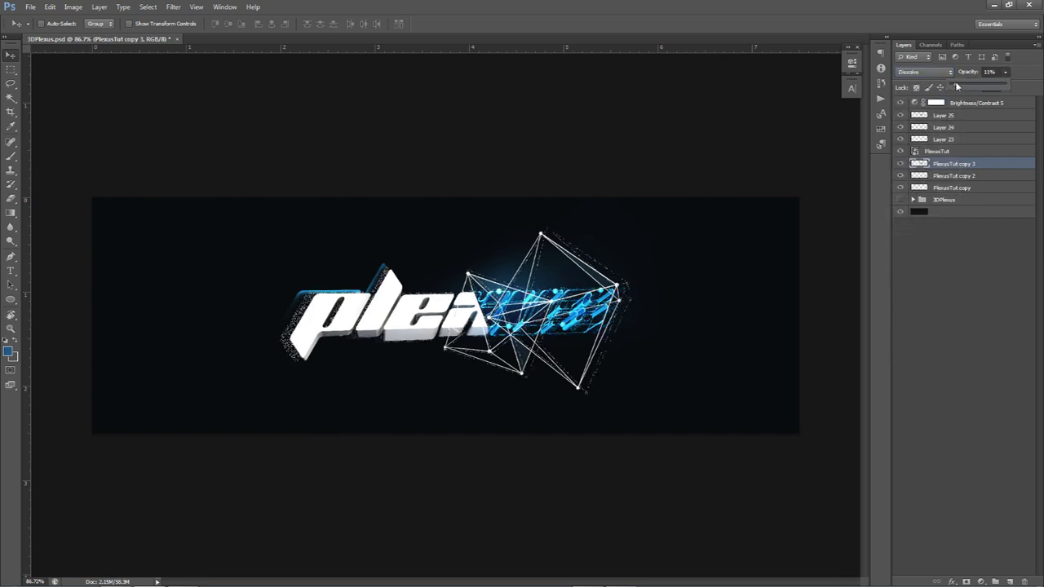
# Step: Apply a Color Overlay to PlexusTut copy 3 in a colour sampled from the blue lettering, shifted towards a purer blue
pyautogui.click(955, 164)
pyautogui.doubleClick(992, 165)
pyautogui.click(683, 249)
pyautogui.click(874, 157)
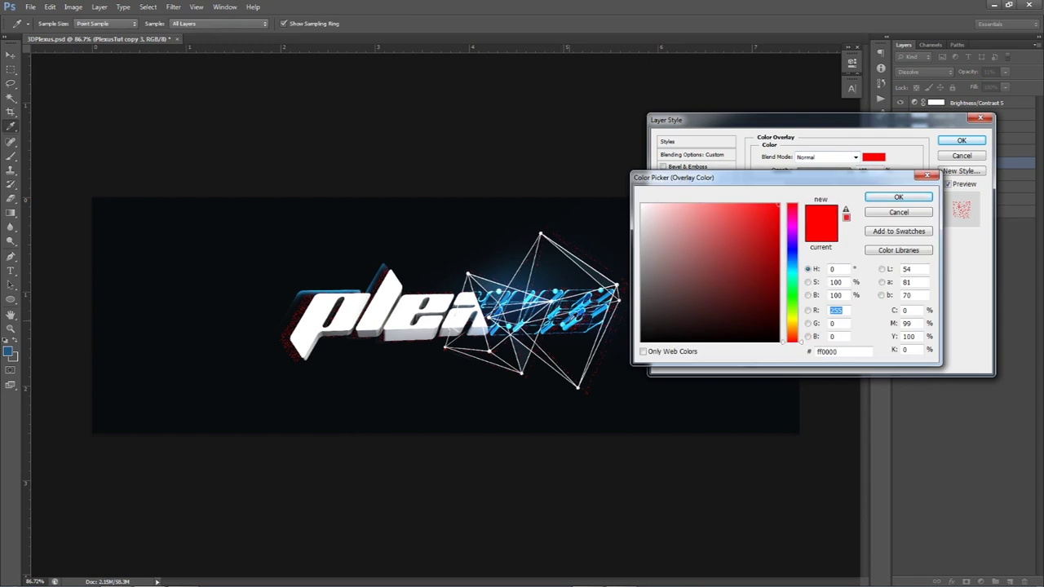
pyautogui.click(574, 317)
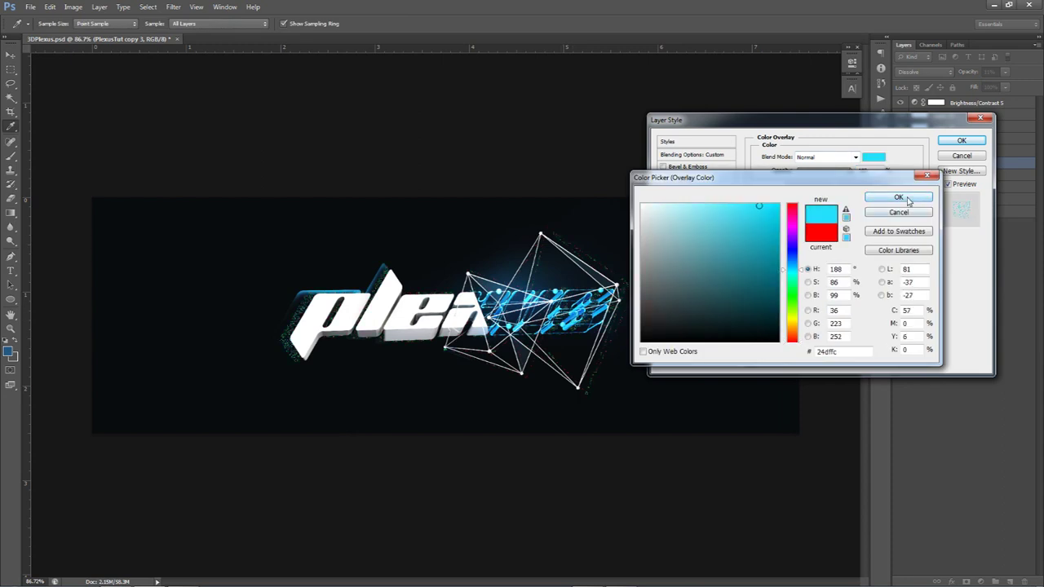
pyautogui.click(561, 286)
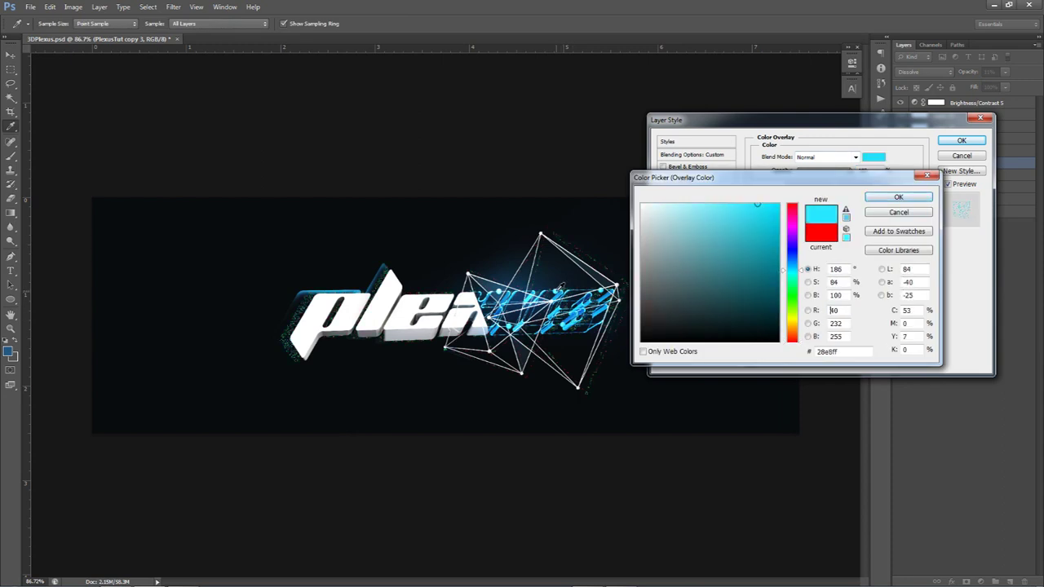
pyautogui.moveTo(793, 277); pyautogui.dragTo(793, 265)
pyautogui.click(898, 196)
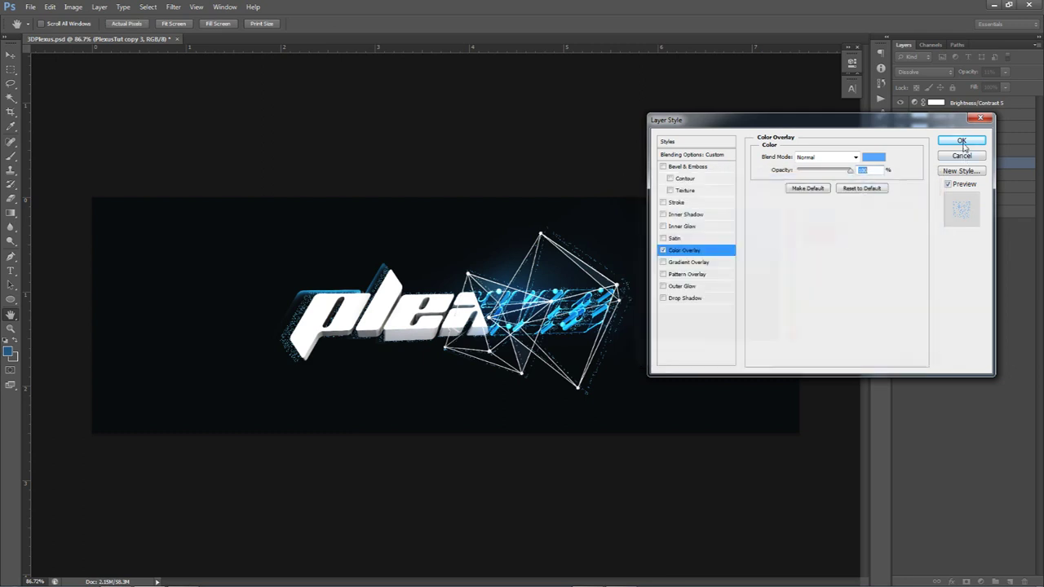
pyautogui.click(962, 141)
# Step: Erase some of the dissolved specks around the white letters on PlexusTut copy 3 and rasterize its layer style
pyautogui.press('e')
pyautogui.moveTo(318, 343)
pyautogui.mouseDown()
pyautogui.moveTo(277, 346)
pyautogui.moveTo(304, 297)
pyautogui.moveTo(350, 282)
pyautogui.moveTo(590, 318)
pyautogui.moveTo(599, 274)
pyautogui.moveTo(555, 304)
pyautogui.mouseUp()
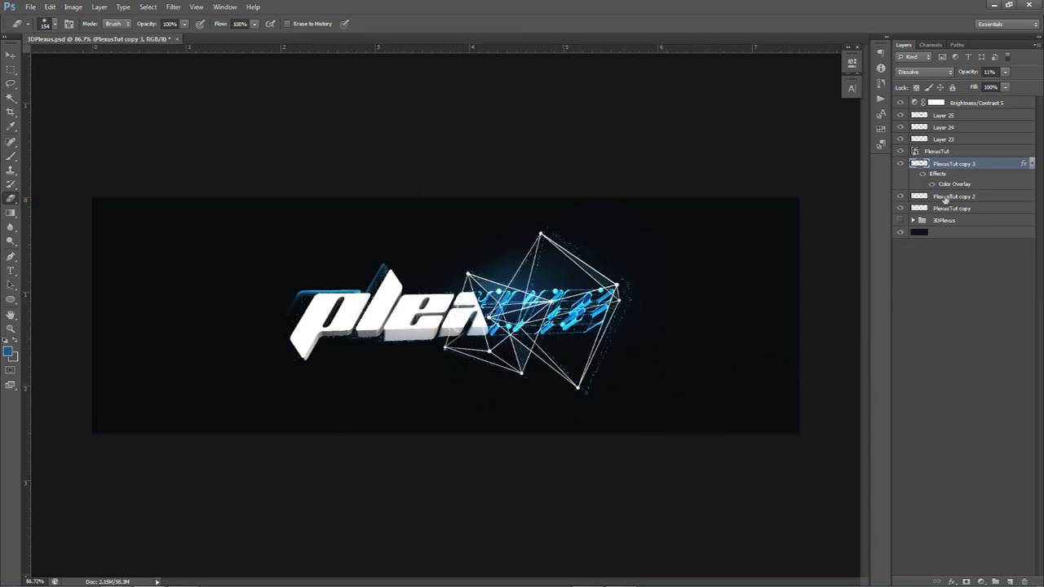
pyautogui.rightClick(971, 165)
pyautogui.click(963, 228)
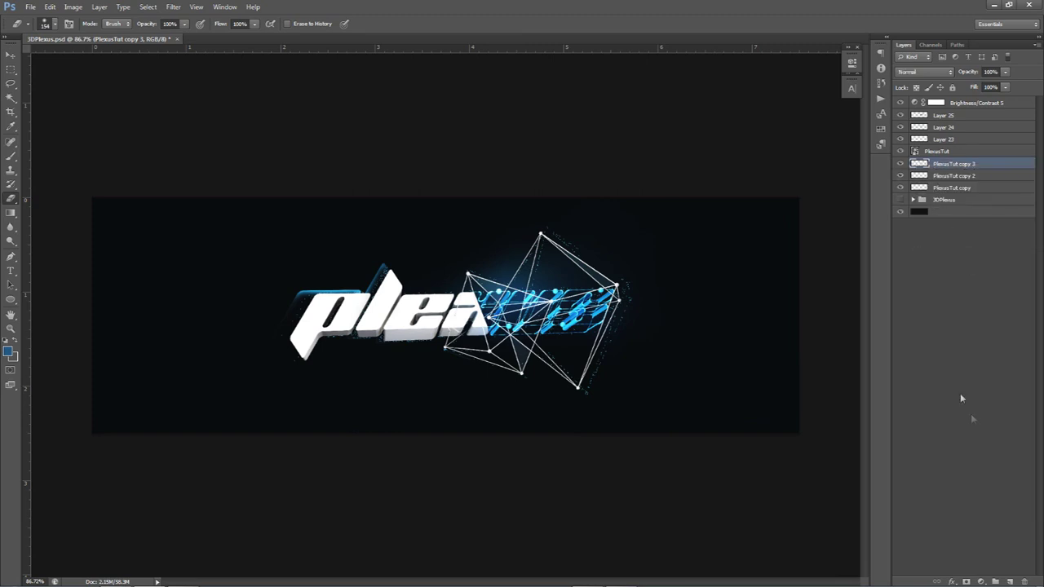
# Step: Add a new layer above PlexusTut copy 3 and clip it to that layer
pyautogui.click(1011, 581)
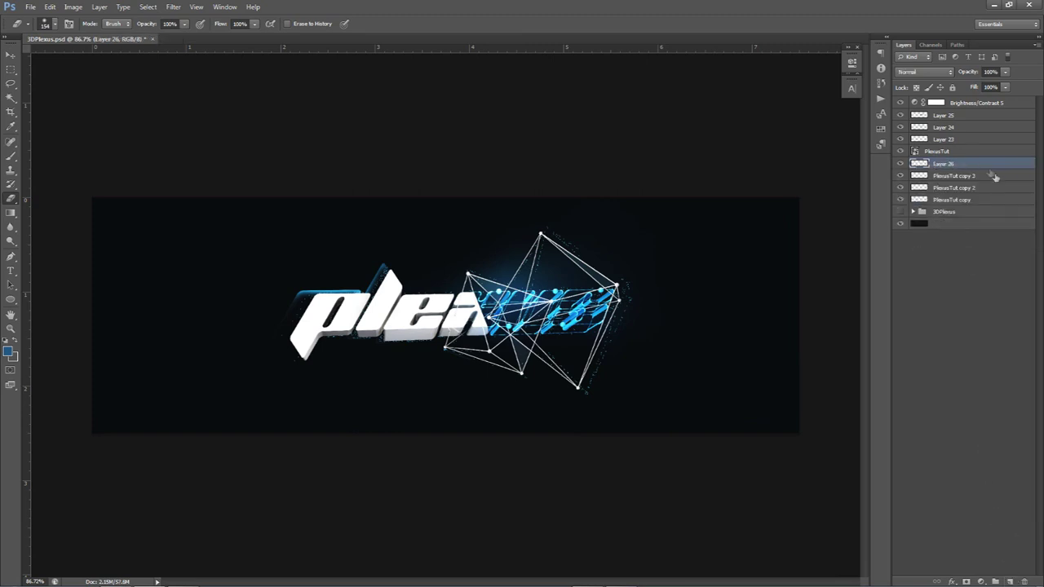
pyautogui.rightClick(987, 167)
pyautogui.click(986, 289)
# Step: Draw a closed curved Pen path around the white letters at the start of the word
pyautogui.press('p')
pyautogui.moveTo(273, 389); pyautogui.dragTo(481, 219)
pyautogui.hotkey('ctrl', 'z')
pyautogui.click(413, 363)
pyautogui.click(472, 235)
pyautogui.click(361, 213)
pyautogui.moveTo(270, 228); pyautogui.dragTo(250, 236)
pyautogui.moveTo(195, 299); pyautogui.dragTo(195, 327)
pyautogui.click(194, 336)
pyautogui.moveTo(217, 374); pyautogui.dragTo(244, 394)
pyautogui.click(274, 391)
# Step: Fill the path around the white letters on the clipped layer and delete the path
pyautogui.rightClick(345, 313)
pyautogui.click(379, 373)
pyautogui.click(731, 133)
pyautogui.rightClick(528, 275)
pyautogui.click(563, 291)
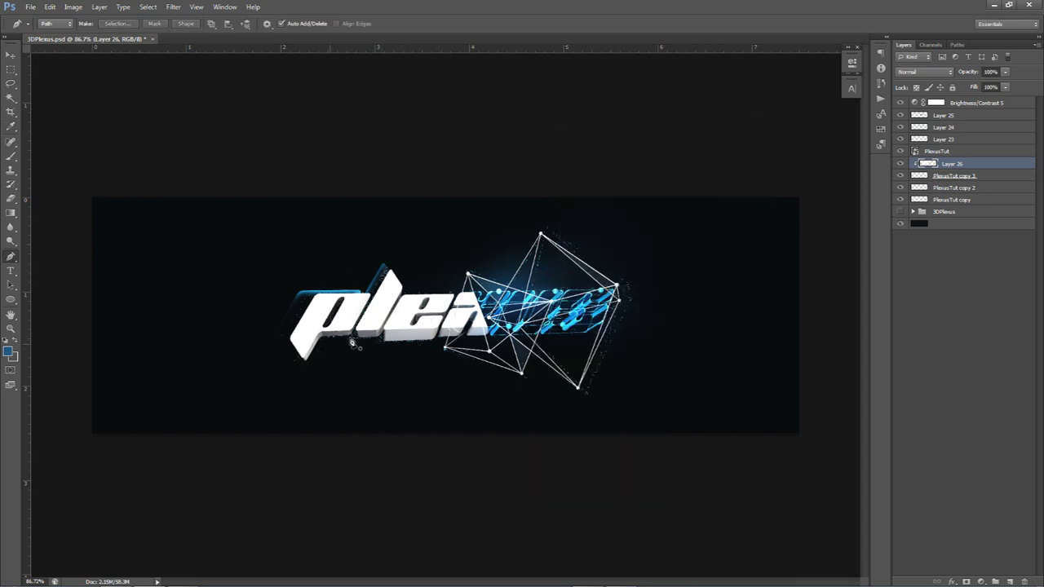
# Step: Compare the banner with the clipped Layer 26 hidden and shown
pyautogui.click(900, 164)
pyautogui.click(901, 164)
pyautogui.press('v')
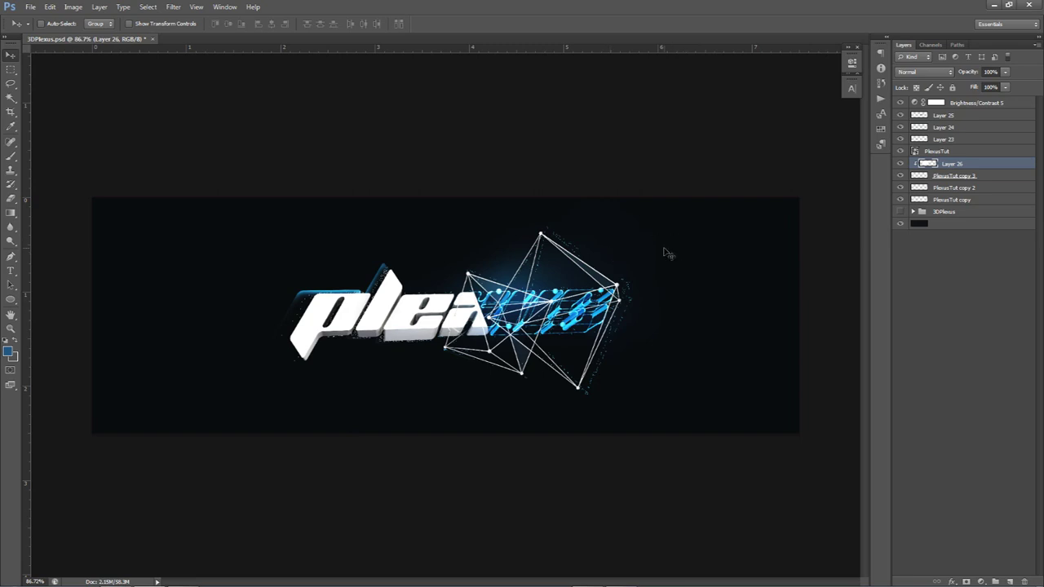
# Step: Switch to Cinema 4D, view the Default lightroom.c4d scene and return to plexus.c4d
pyautogui.click(181, 575)
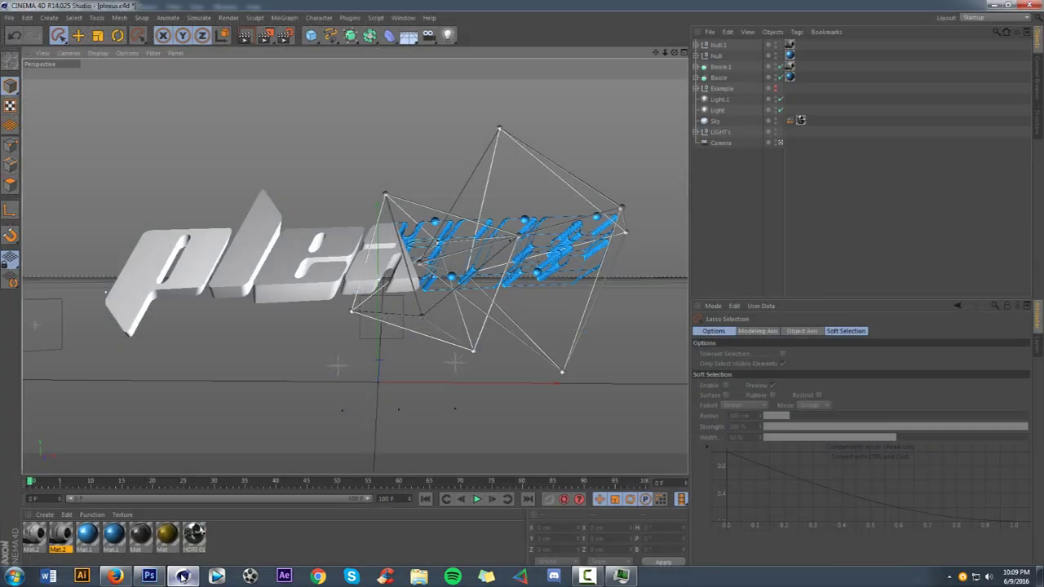
pyautogui.click(401, 18)
pyautogui.click(432, 241)
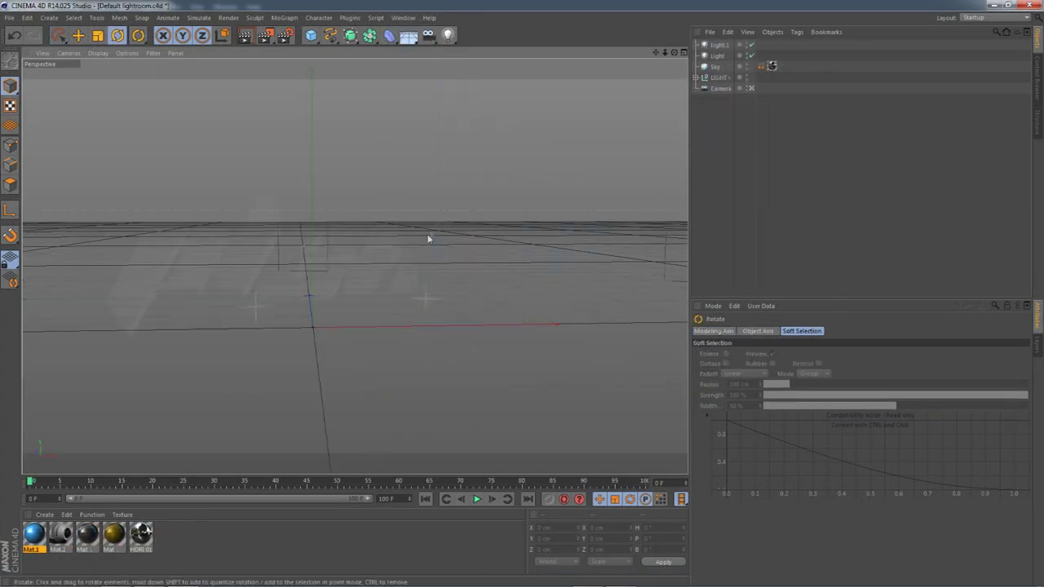
pyautogui.click(403, 17)
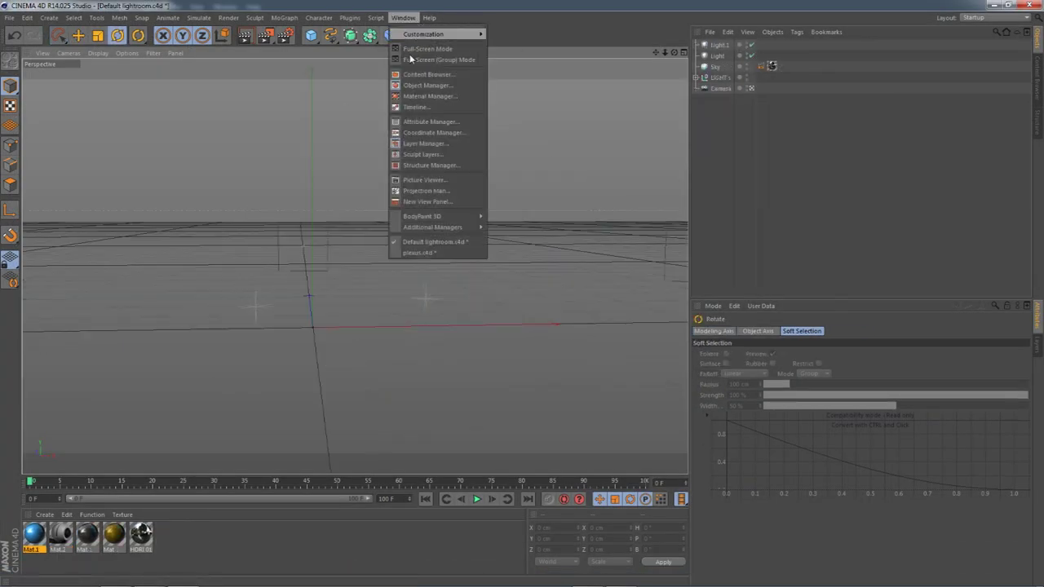
pyautogui.click(432, 255)
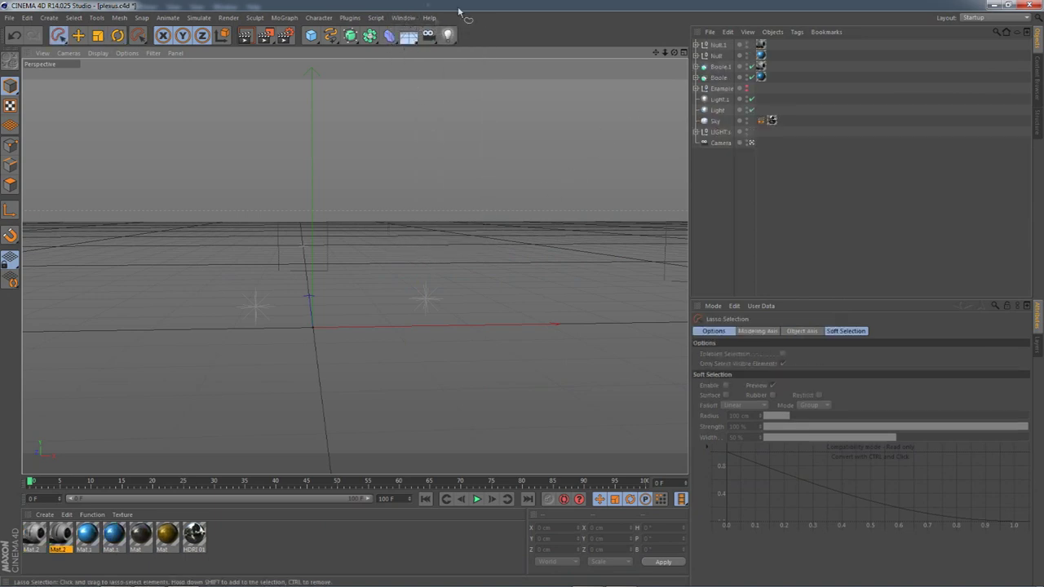
pyautogui.click(405, 17)
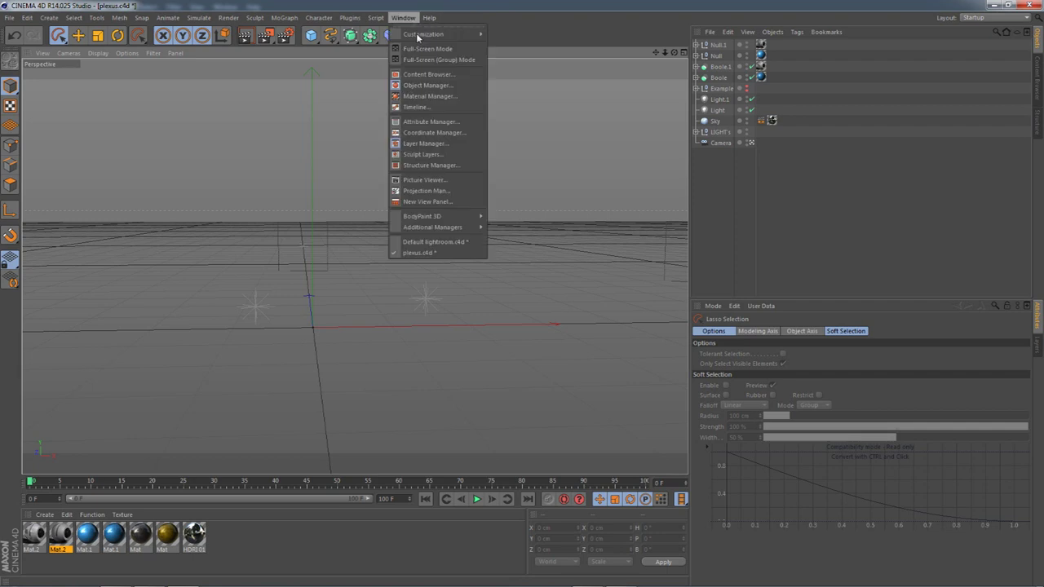
pyautogui.click(427, 252)
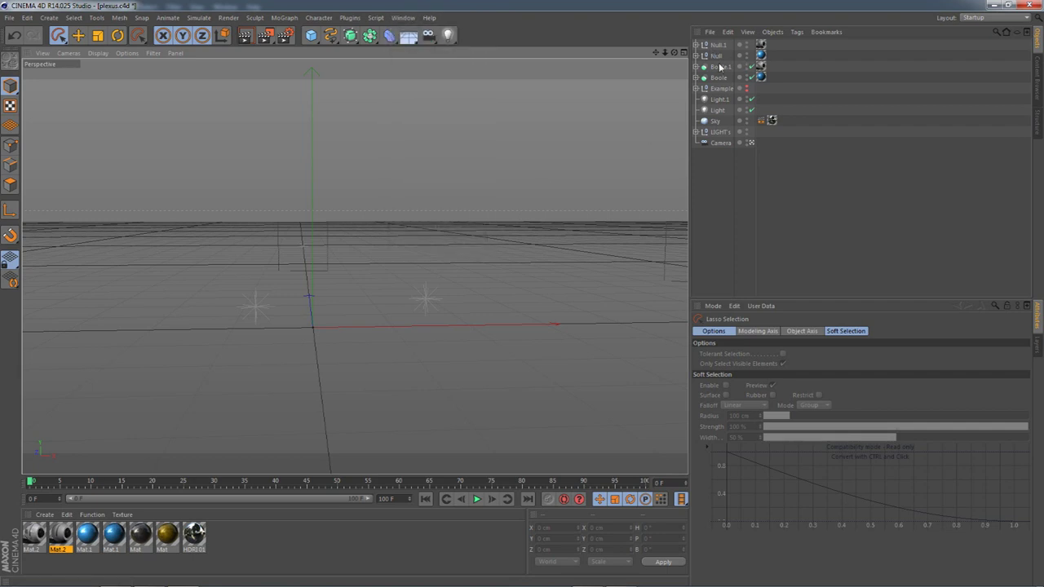
# Step: Delete the Null, Boole and Boole.1 objects from the plexus scene, keeping Null.1
pyautogui.click(717, 45)
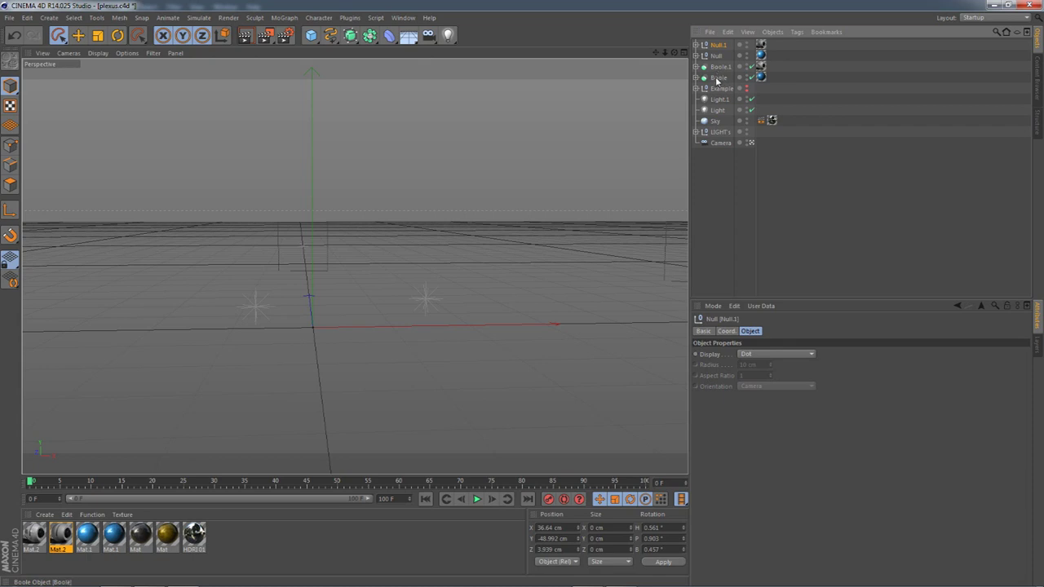
pyautogui.keyDown('shift'); pyautogui.click(718, 78); pyautogui.keyUp('shift')
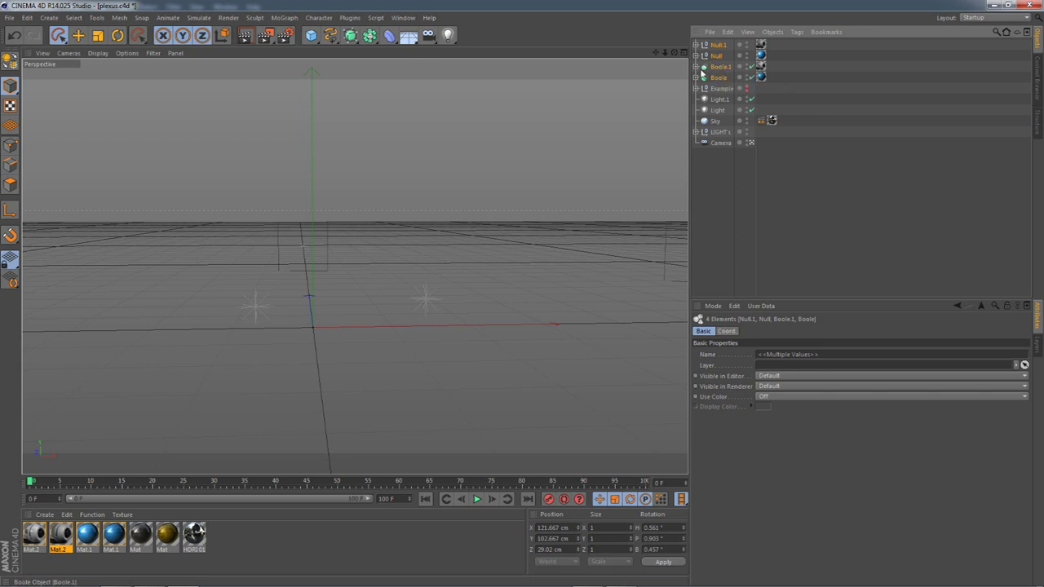
pyautogui.click(716, 56)
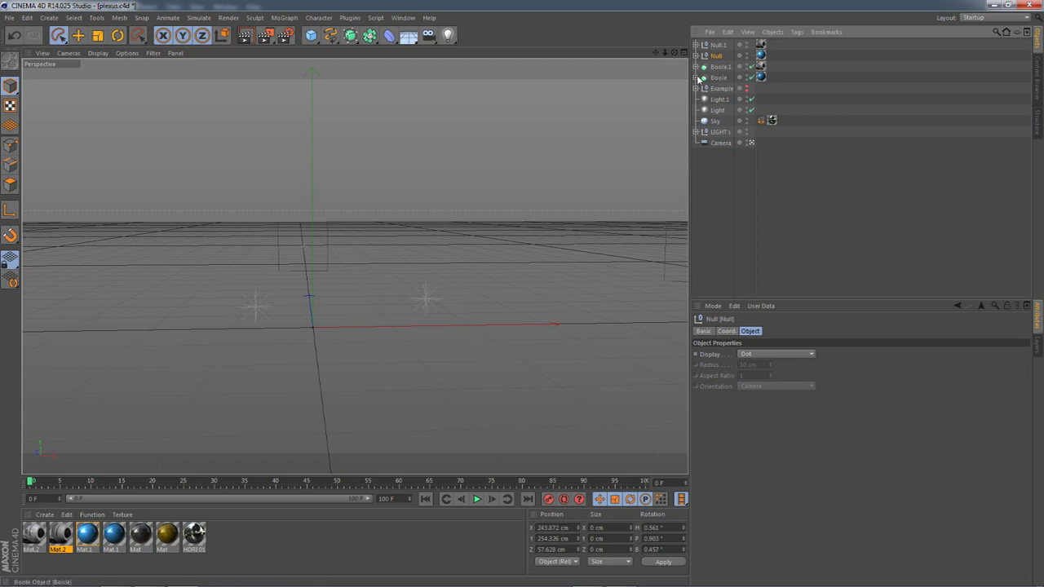
pyautogui.hotkey('ctrl', 'z')
pyautogui.click(715, 59)
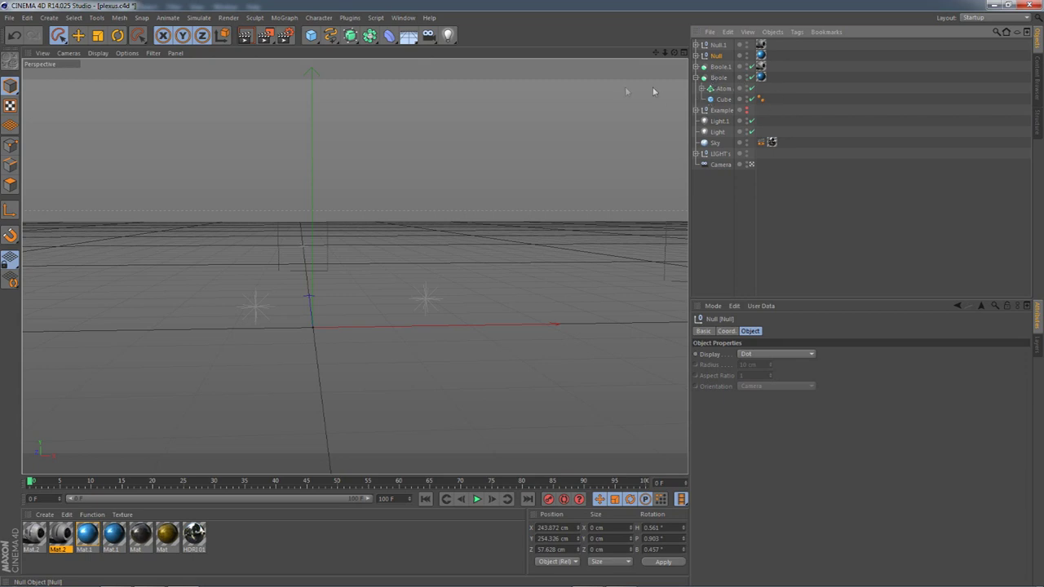
pyautogui.hotkey('ctrl', 'z')
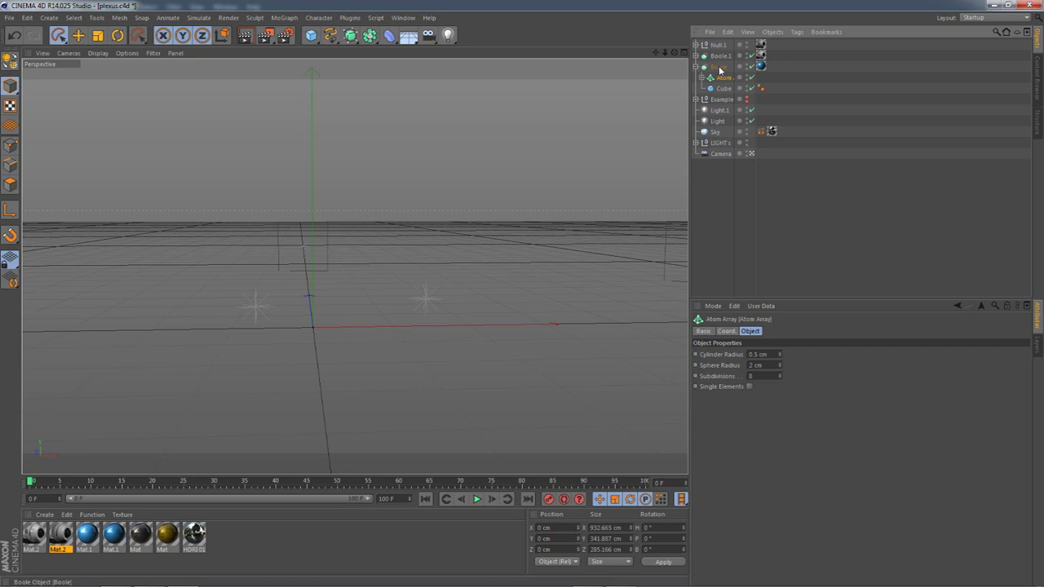
pyautogui.click(719, 67)
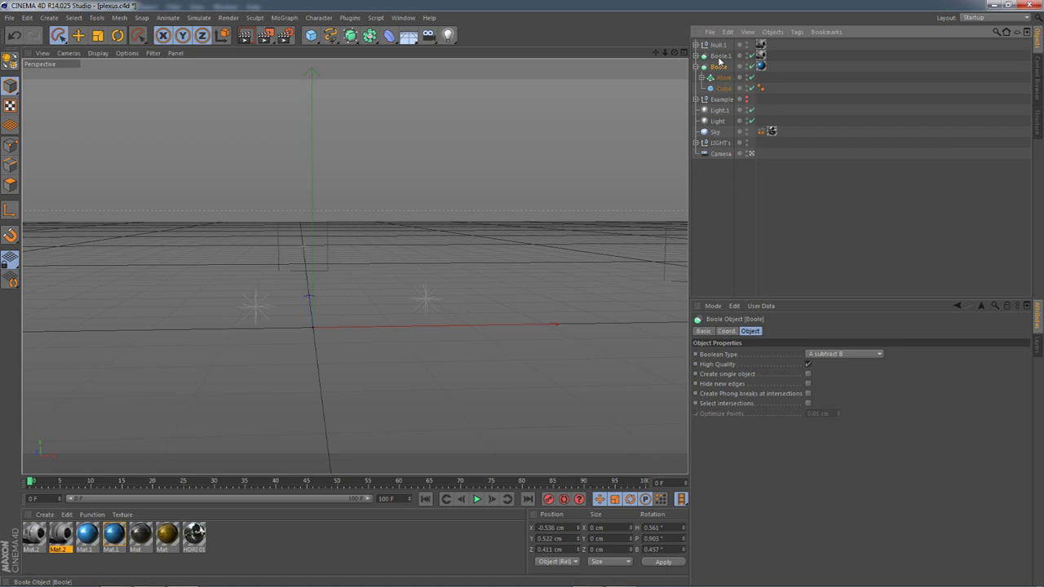
pyautogui.press('Delete')
pyautogui.click(719, 58)
pyautogui.press('Delete')
# Step: Switch to the Default lightroom.c4d scene and move the Null.1 plexus shapes toward the left side of the view
pyautogui.click(716, 46)
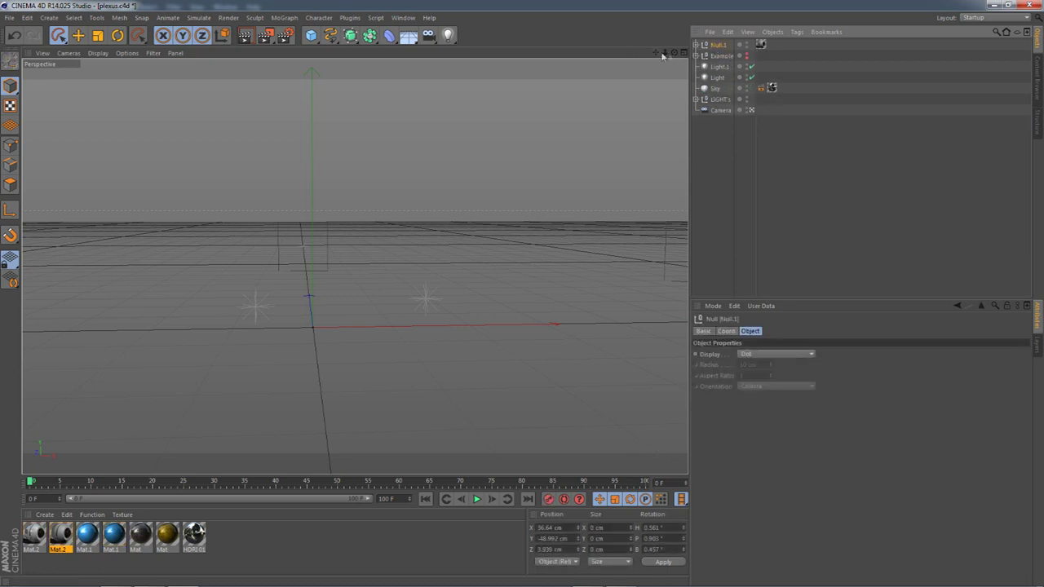
pyautogui.moveTo(675, 52)
pyautogui.mouseDown()
pyautogui.moveTo(659, 44)
pyautogui.moveTo(676, 49)
pyautogui.mouseUp()
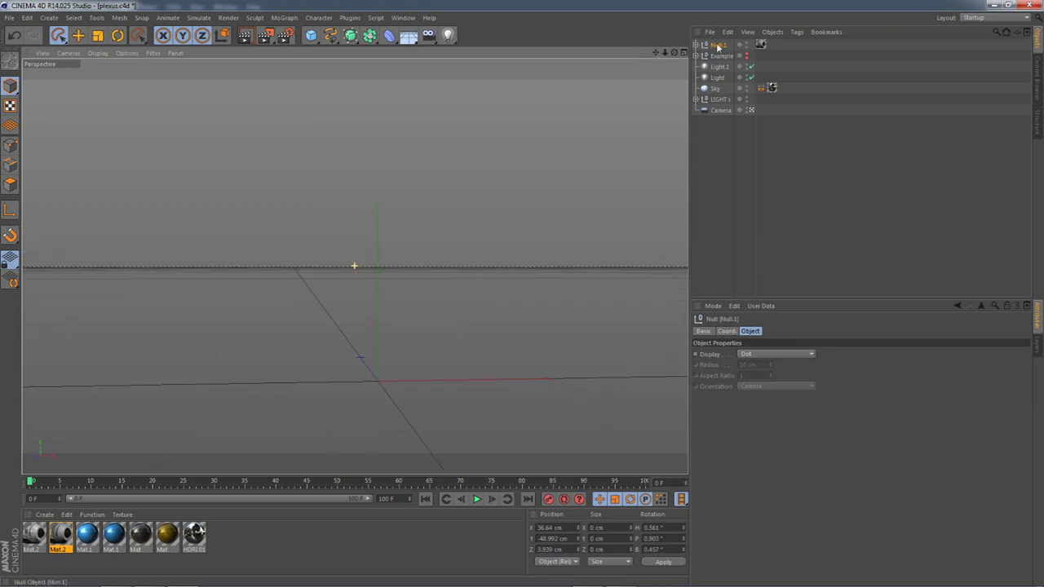
pyautogui.click(403, 17)
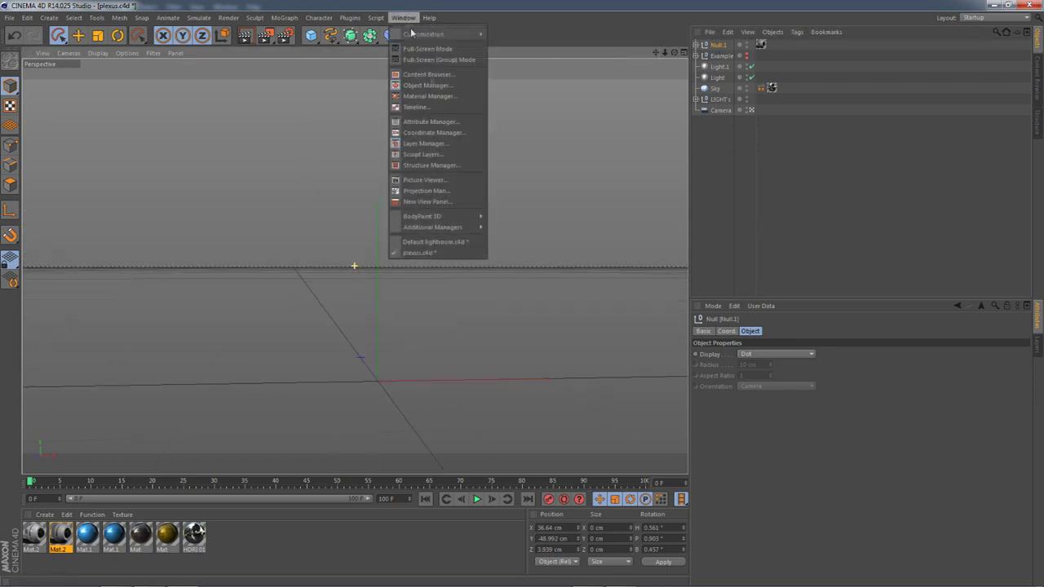
pyautogui.click(435, 242)
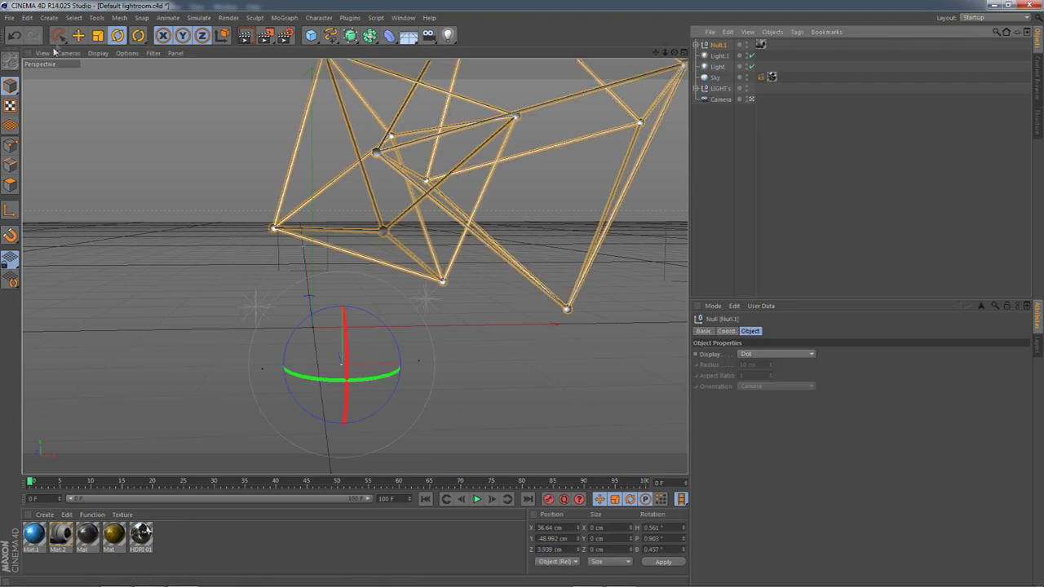
pyautogui.click(78, 35)
pyautogui.moveTo(357, 130); pyautogui.dragTo(114, 126)
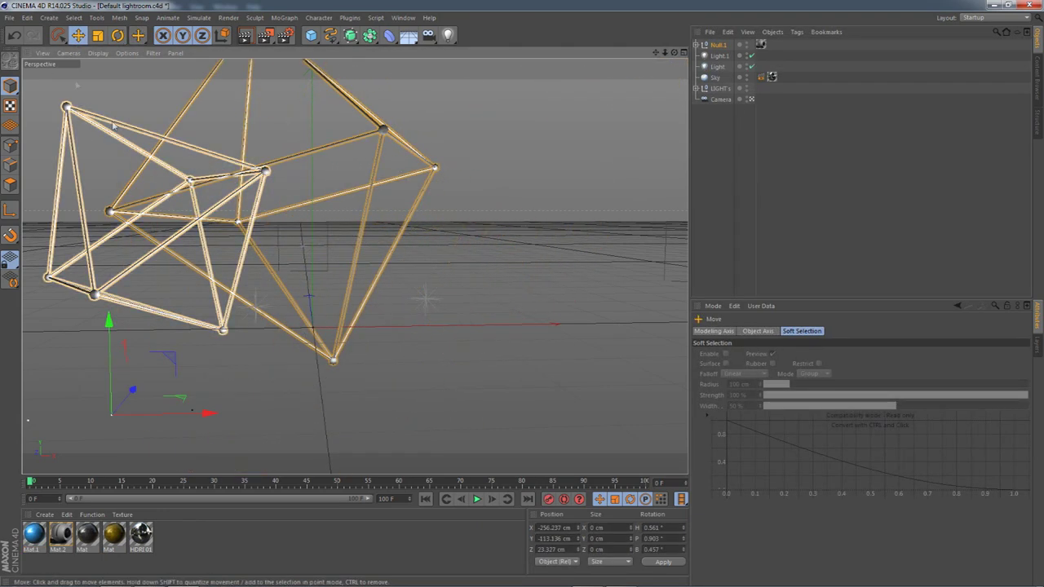
# Step: Scale down and rotate the second plexus shape, and place it apart from the first on the right side of the view
pyautogui.click(434, 169)
pyautogui.moveTo(435, 169); pyautogui.dragTo(635, 210)
pyautogui.press('t')
pyautogui.moveTo(196, 74); pyautogui.dragTo(106, 122)
pyautogui.click(117, 35)
pyautogui.moveTo(436, 392)
pyautogui.mouseDown()
pyautogui.moveTo(459, 366)
pyautogui.moveTo(475, 368)
pyautogui.moveTo(456, 391)
pyautogui.moveTo(445, 384)
pyautogui.mouseUp()
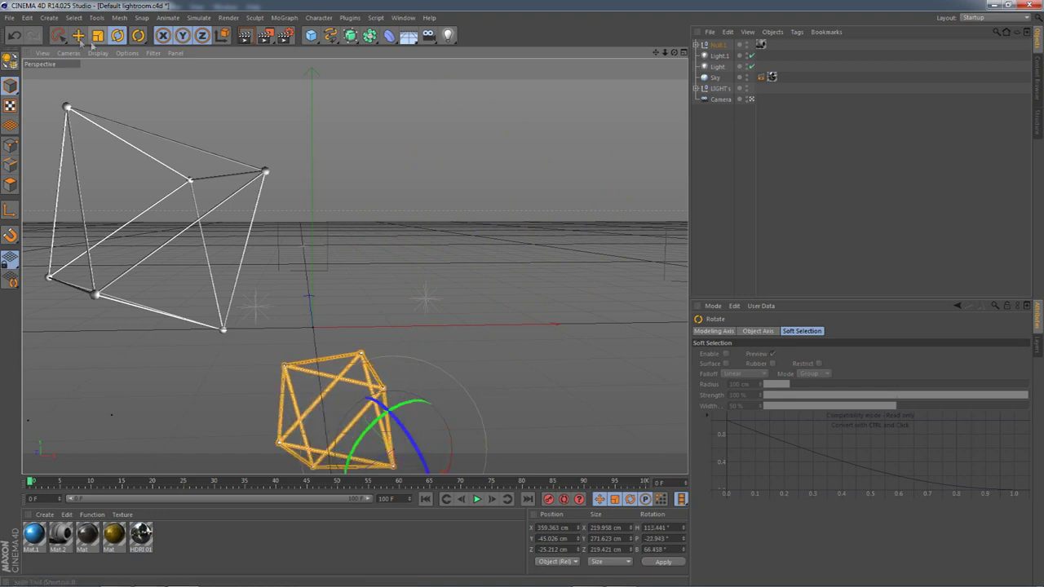
pyautogui.click(79, 36)
pyautogui.moveTo(327, 252); pyautogui.dragTo(561, 33)
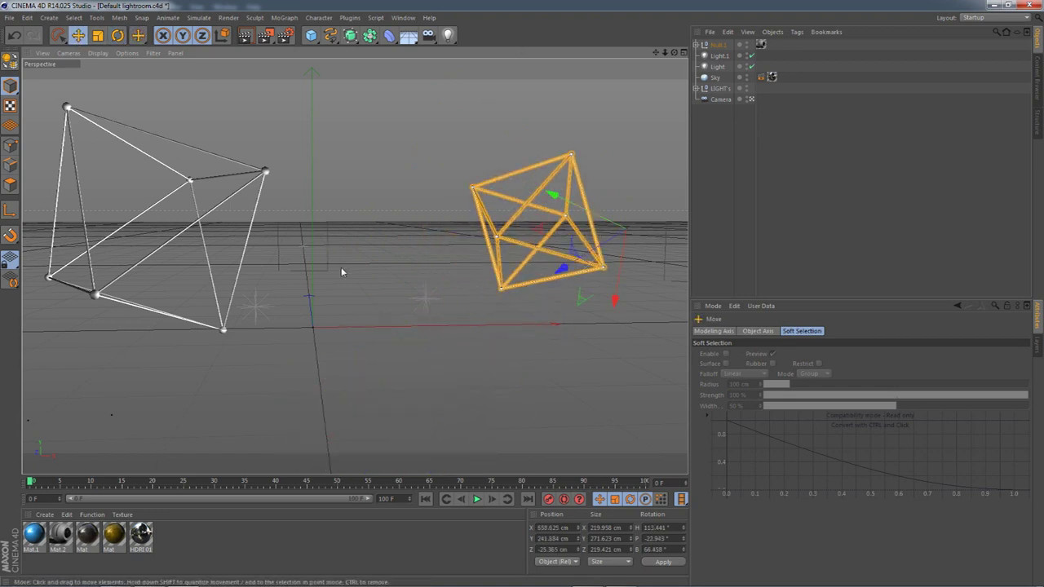
# Step: Switch to Photoshop, place the aw plexus render above the 3DPlexus group, enlarge it and position it across the banner
pyautogui.click(38, 535)
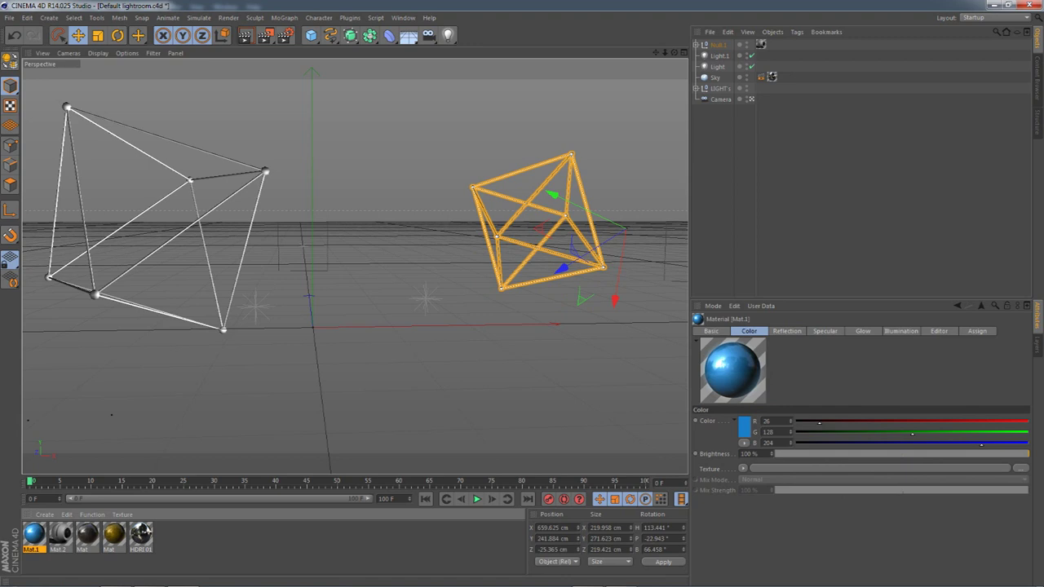
pyautogui.click(149, 576)
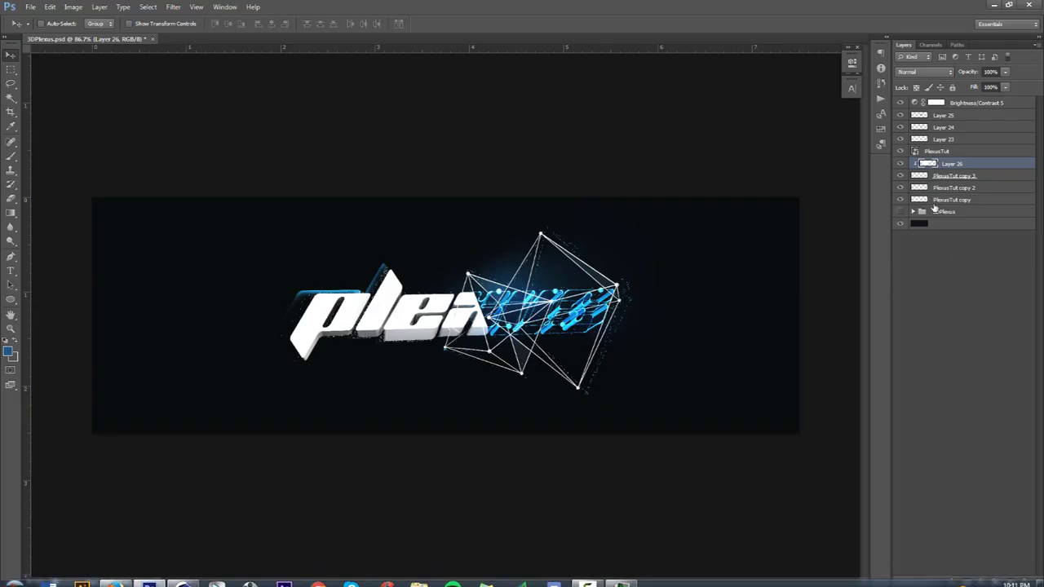
pyautogui.click(938, 211)
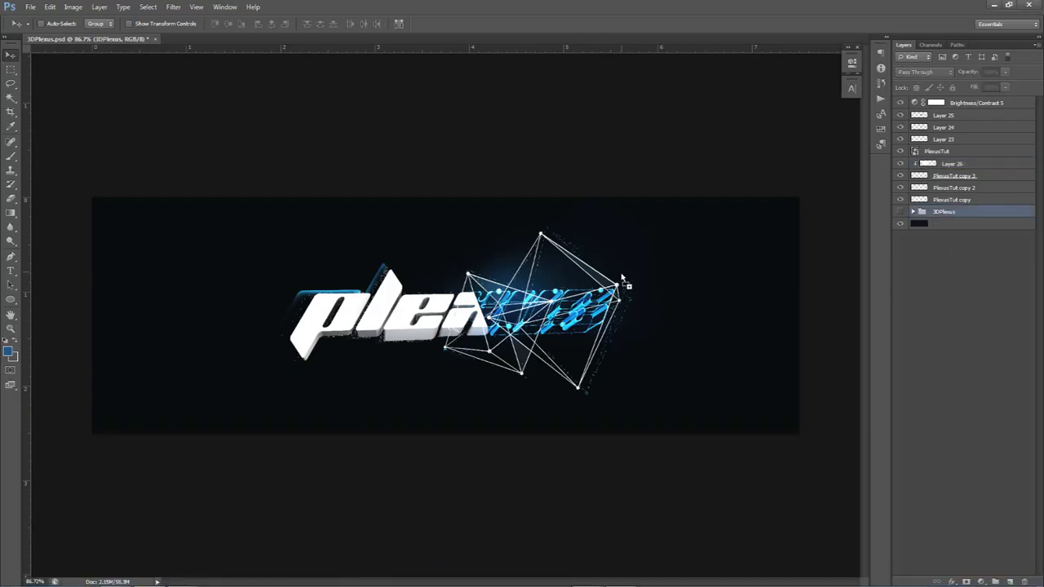
pyautogui.hotkey('ctrl', 't')
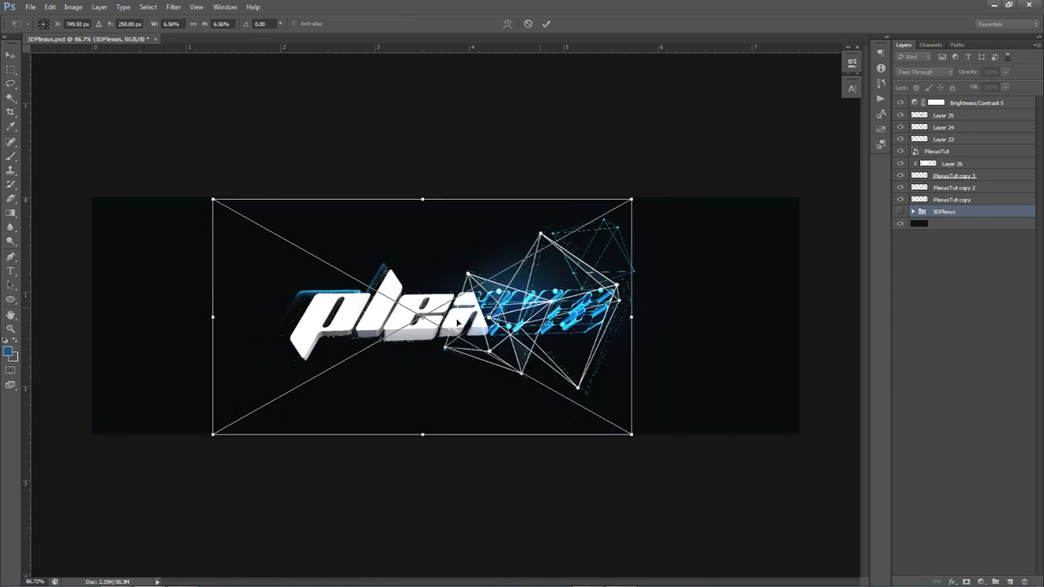
pyautogui.moveTo(604, 234); pyautogui.dragTo(518, 248)
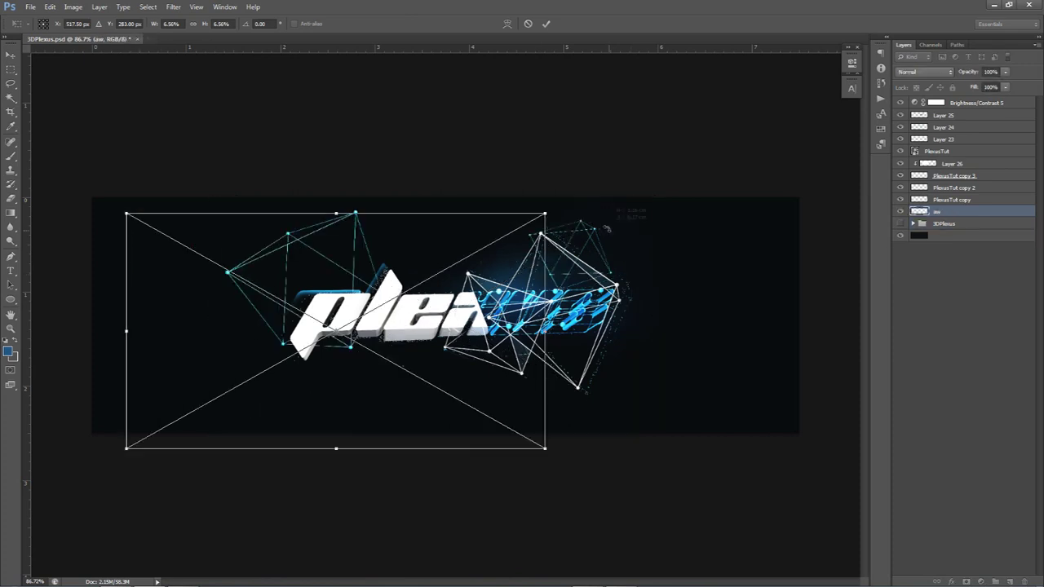
pyautogui.keyDown('alt'); pyautogui.keyDown('shift'); pyautogui.moveTo(544, 213); pyautogui.dragTo(642, 159); pyautogui.keyUp('shift'); pyautogui.keyUp('alt')
pyautogui.press('Return')
pyautogui.moveTo(463, 299); pyautogui.dragTo(574, 287)
# Step: Apply a Gaussian Blur smart filter to the aw plexus layer
pyautogui.click(196, 7)
pyautogui.moveTo(244, 116)
pyautogui.click(332, 194)
pyautogui.click(846, 166)
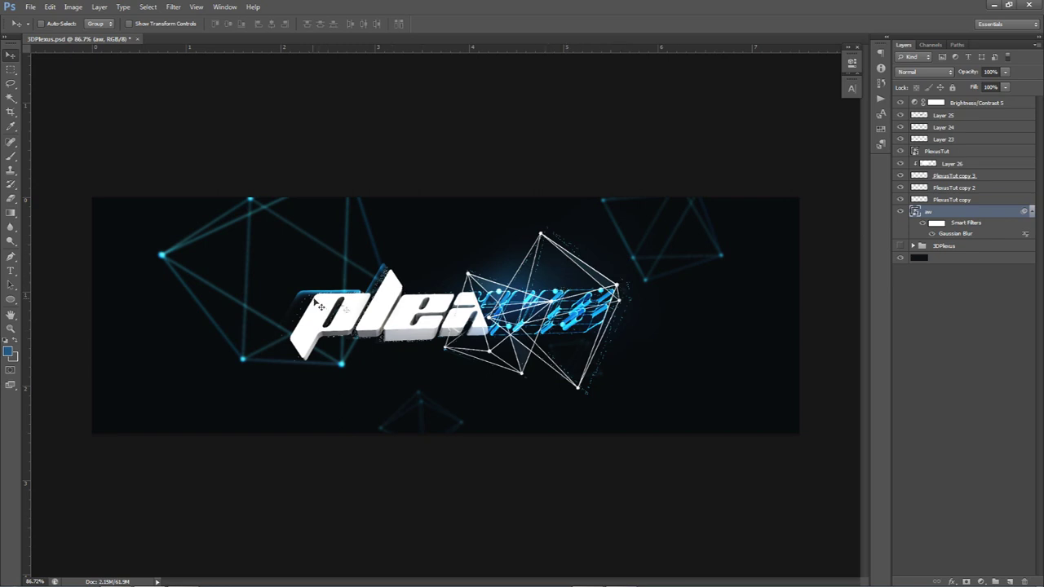
# Step: Switch to Cinema 4D, view the plexus.c4d and Default lightroom.c4d scenes, and return to Photoshop
pyautogui.click(182, 577)
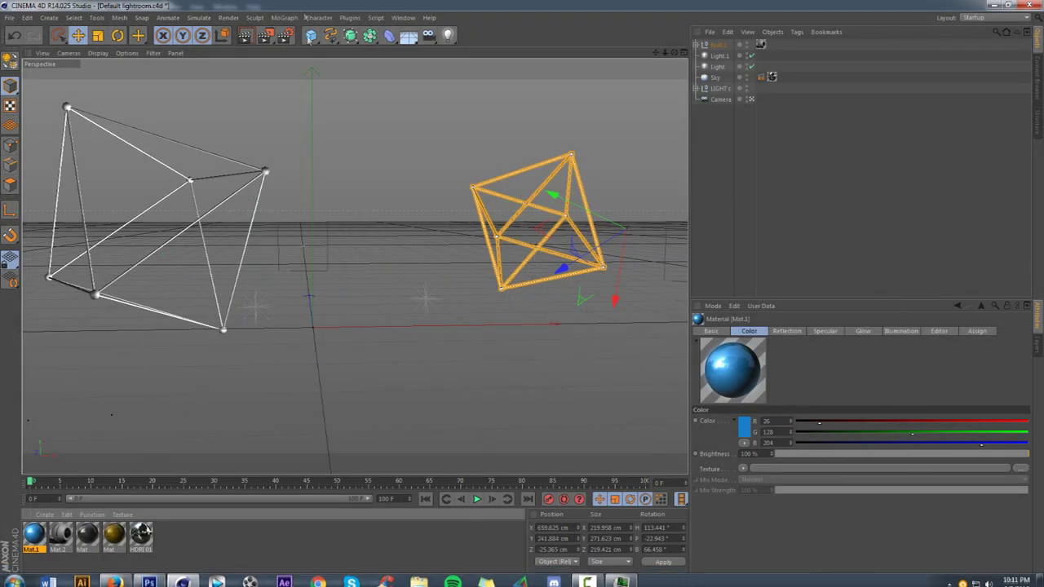
pyautogui.click(401, 18)
pyautogui.click(418, 253)
pyautogui.click(406, 19)
pyautogui.click(419, 240)
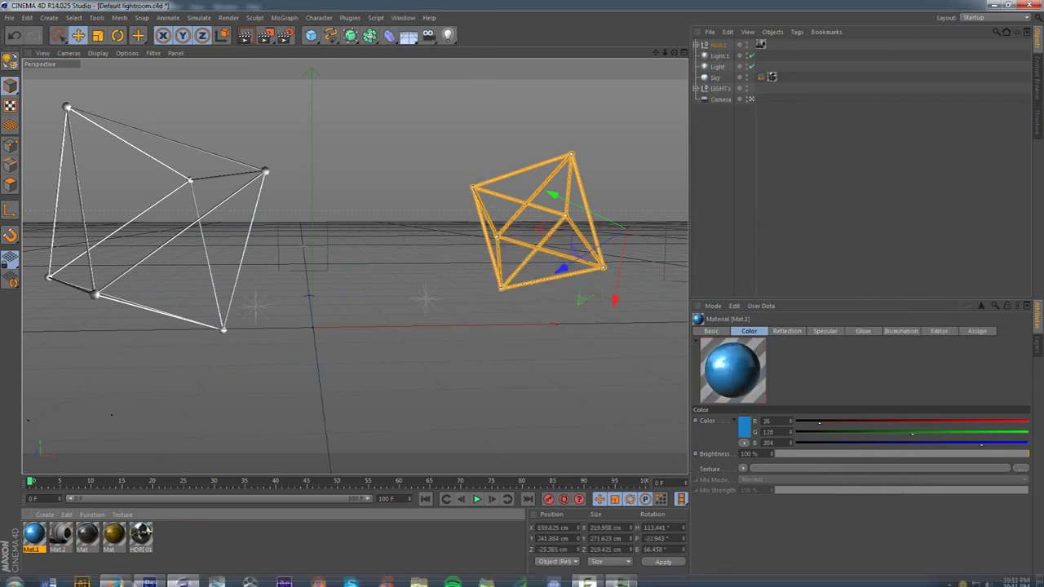
pyautogui.click(158, 579)
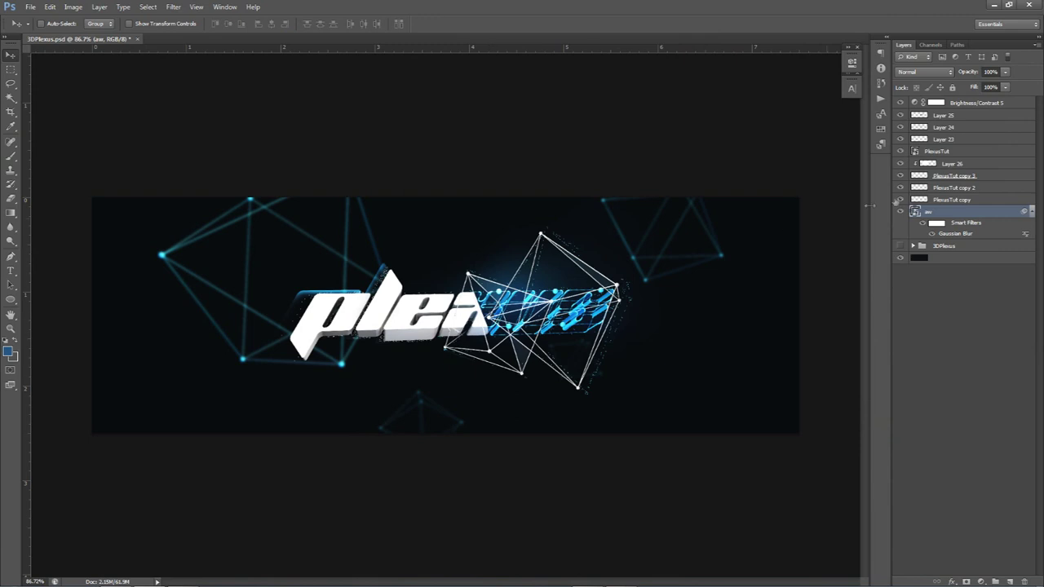
# Step: Add a new layer above the 3DPlexus group and draw a closed zigzag Pen path of straight crossing lines over the whole banner
pyautogui.click(925, 248)
pyautogui.click(1009, 581)
pyautogui.press('p')
pyautogui.click(69, 290)
pyautogui.click(228, 150)
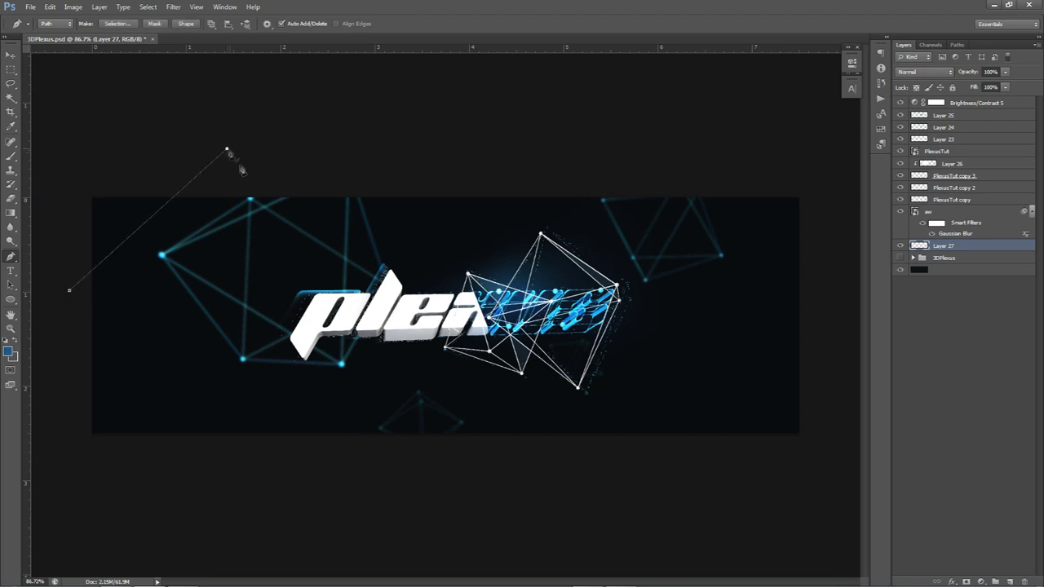
pyautogui.click(264, 483)
pyautogui.click(69, 339)
pyautogui.click(540, 144)
pyautogui.click(827, 310)
pyautogui.click(314, 508)
pyautogui.click(669, 150)
pyautogui.click(829, 378)
pyautogui.click(60, 444)
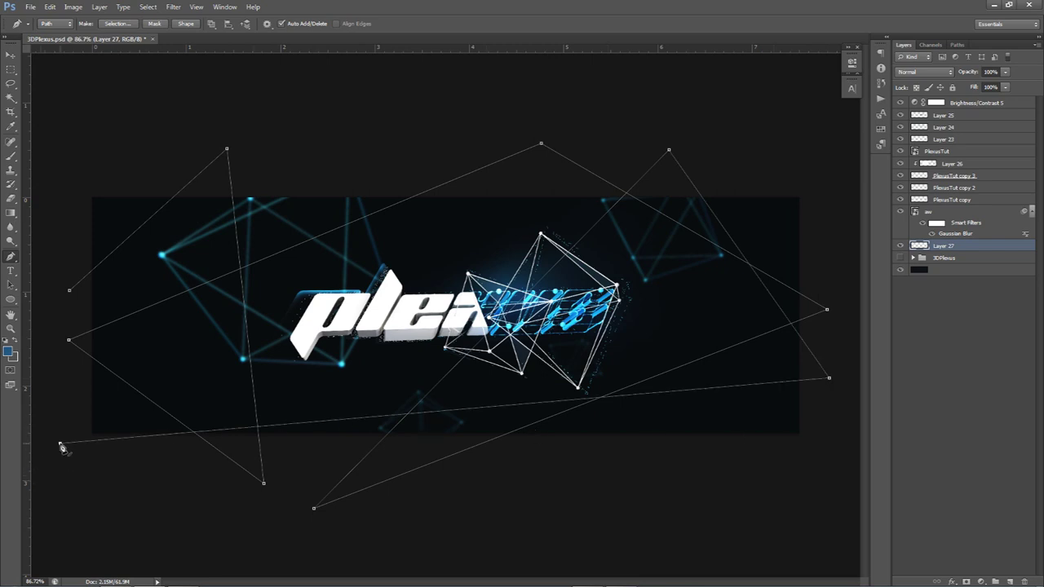
pyautogui.click(69, 291)
# Step: Fill the zigzag path with white on the new layer and delete the path
pyautogui.rightClick(255, 251)
pyautogui.click(278, 321)
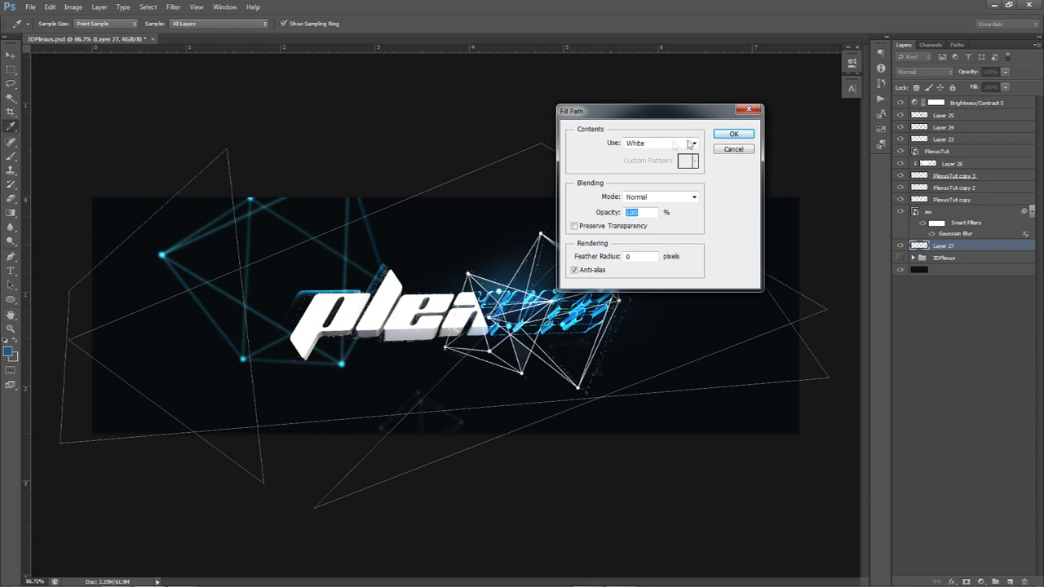
pyautogui.click(733, 134)
pyautogui.rightClick(612, 250)
pyautogui.click(667, 267)
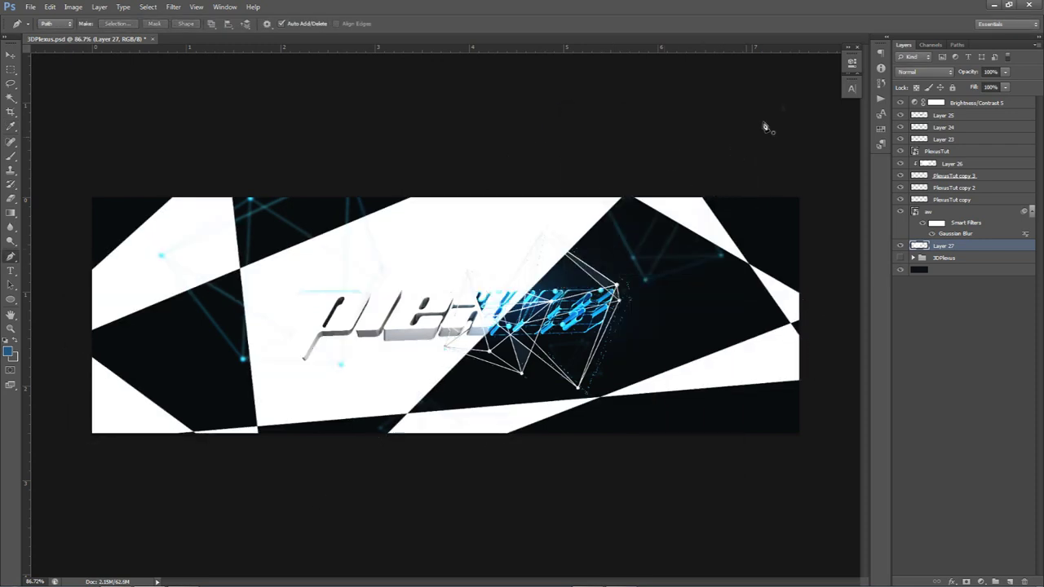
# Step: Set the white shapes layer's fill to 0% and add a white (ffffff) stroke to it
pyautogui.click(1008, 89)
pyautogui.moveTo(992, 100); pyautogui.dragTo(781, 180)
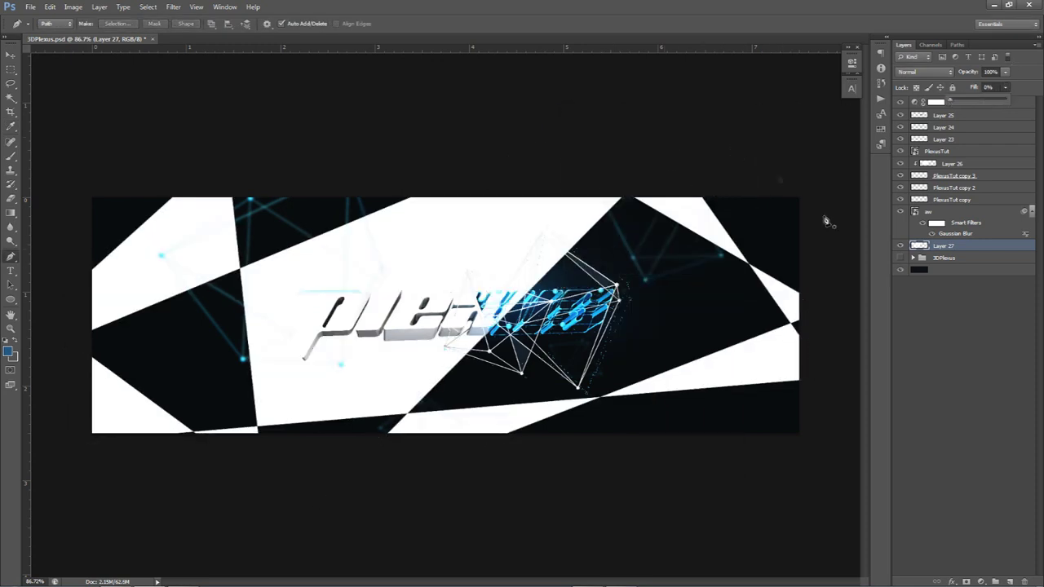
pyautogui.doubleClick(961, 248)
pyautogui.doubleClick(958, 248)
pyautogui.click(685, 204)
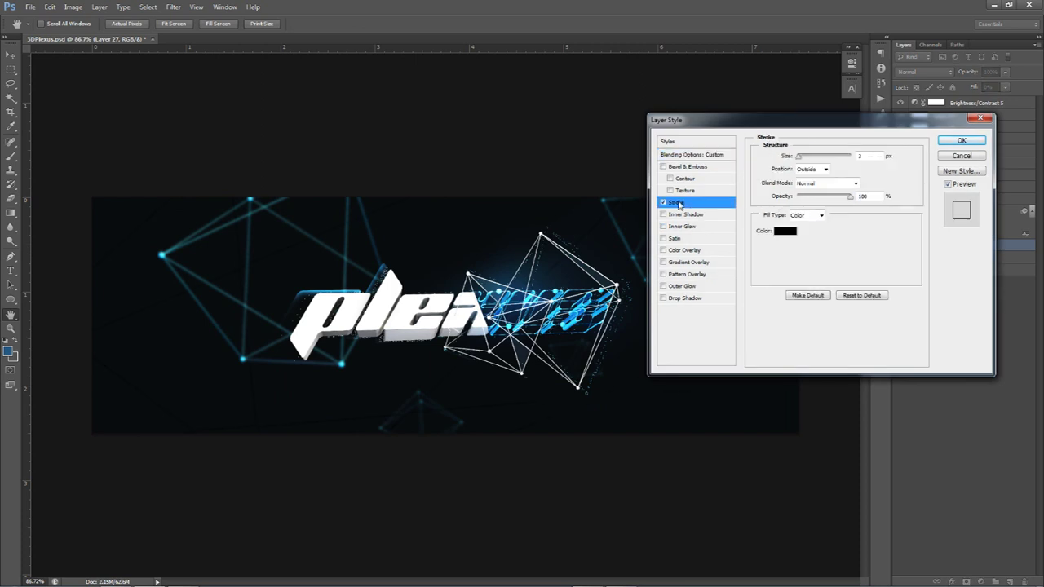
pyautogui.click(789, 231)
pyautogui.moveTo(771, 221); pyautogui.dragTo(606, 169)
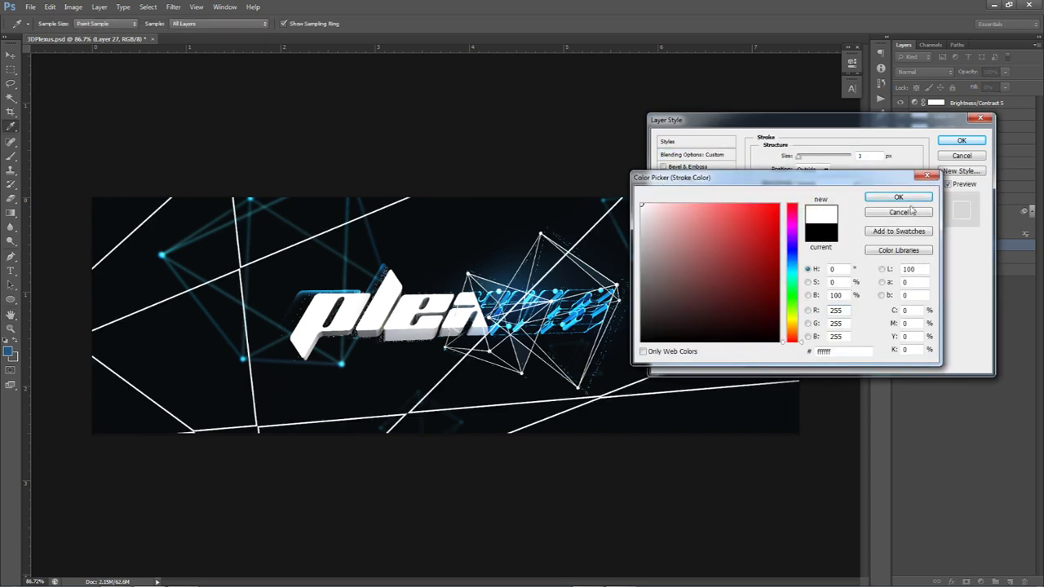
pyautogui.click(912, 199)
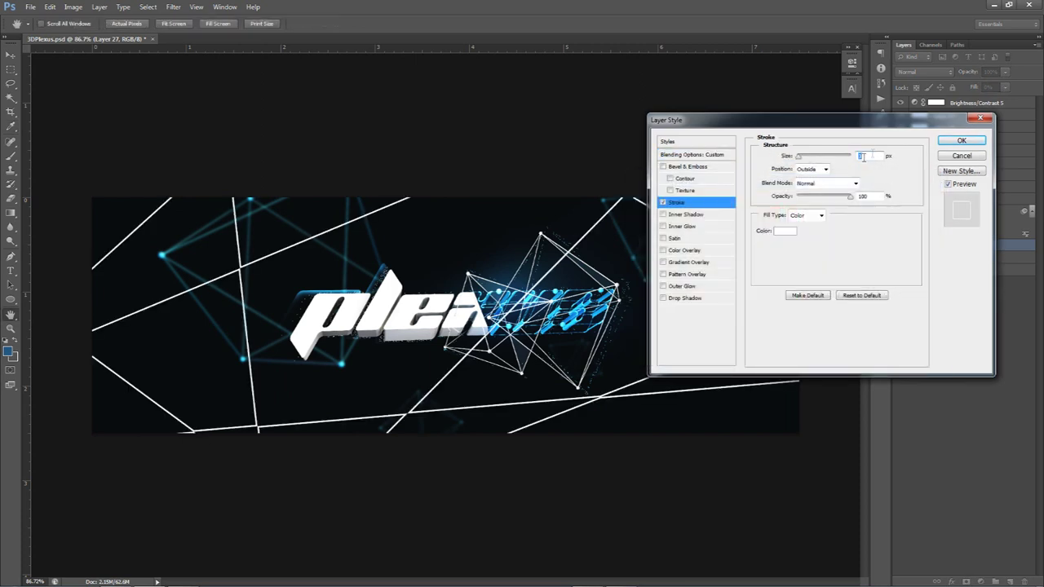
# Step: Set the stroke's size to 1 px and its blend mode to Overlay, and apply the layer style
pyautogui.press('Down')
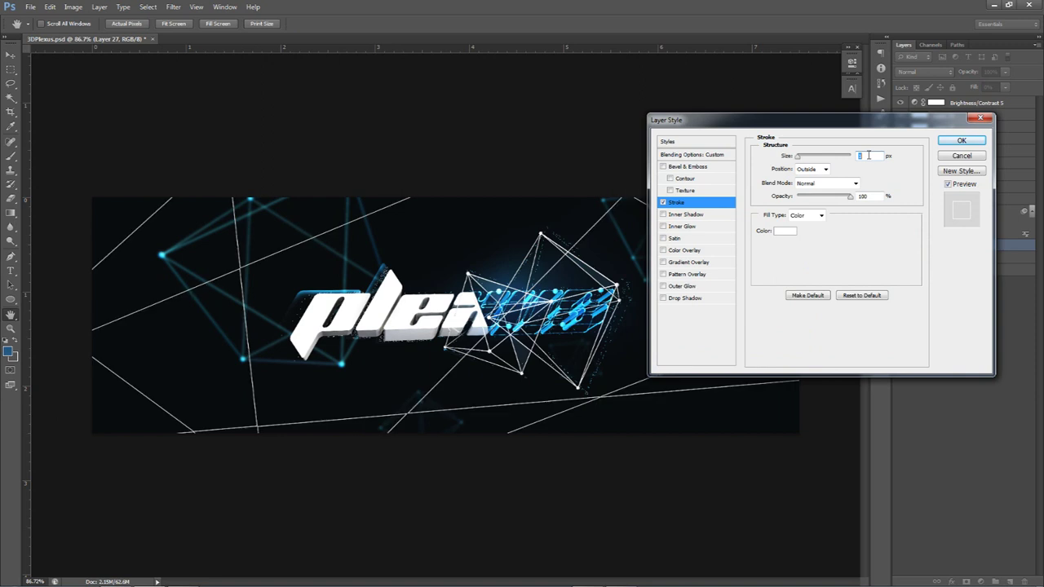
pyautogui.click(823, 184)
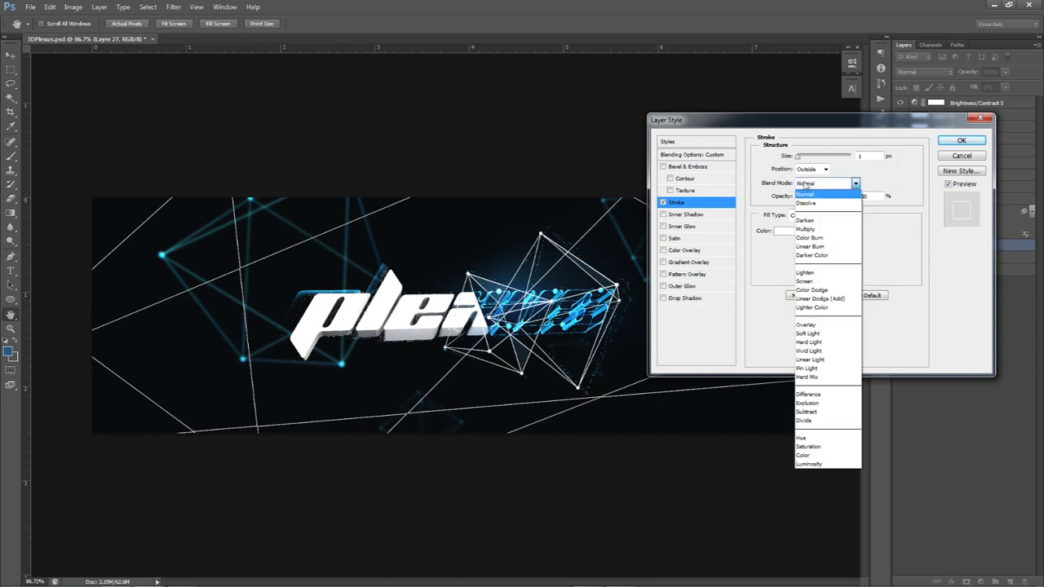
pyautogui.click(827, 324)
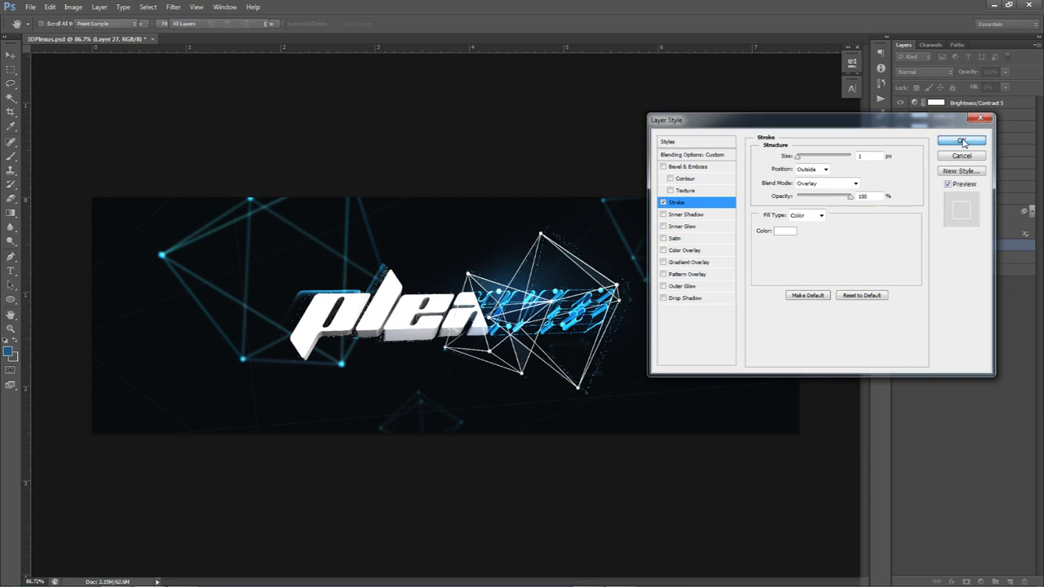
pyautogui.click(960, 140)
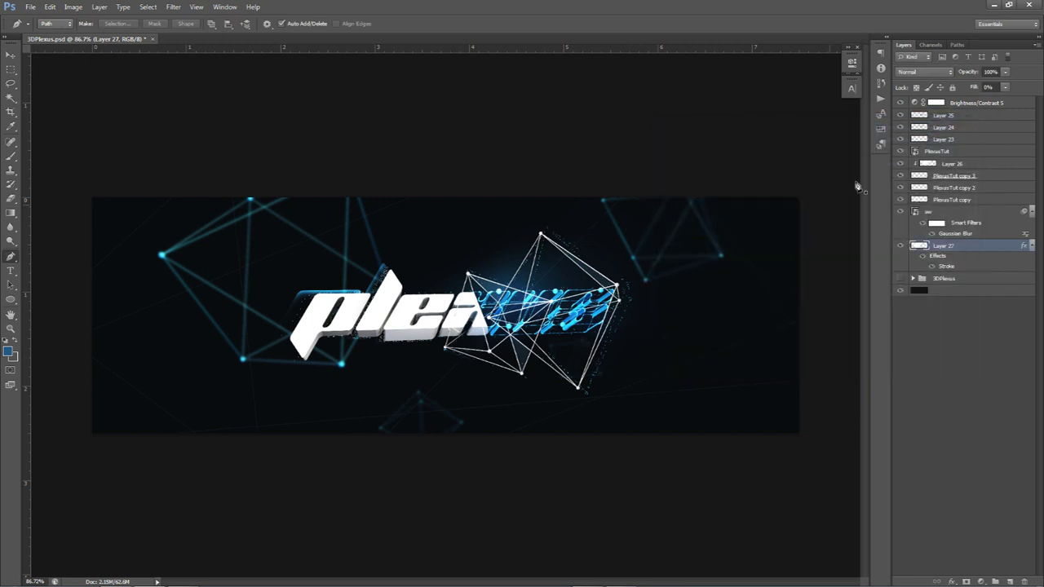
# Step: Add a new layer above all others, paint a large soft white glow at the banner's top centre, and set the layer opacity to 20%
pyautogui.click(940, 104)
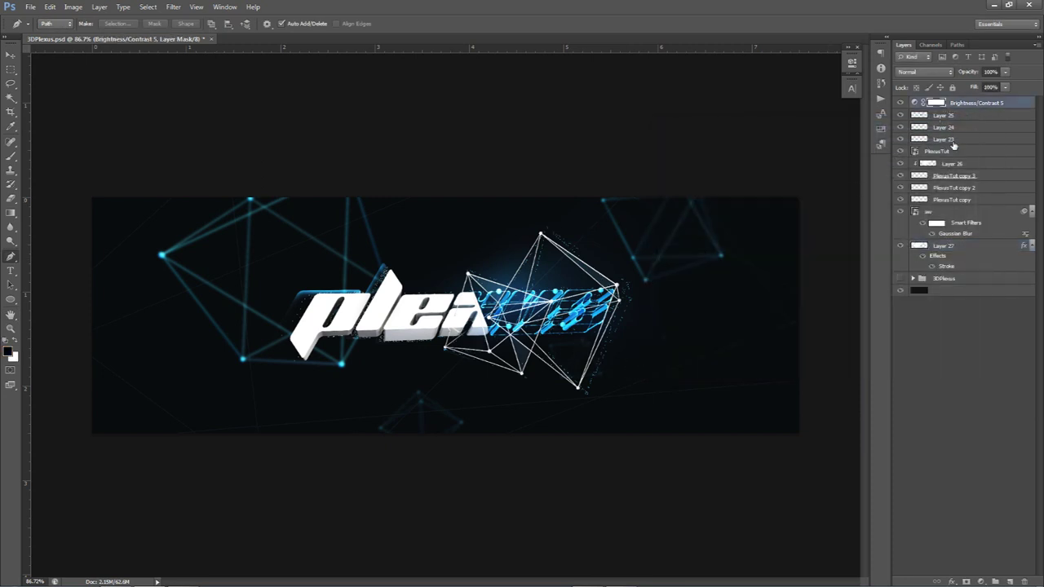
pyautogui.click(1012, 581)
pyautogui.press('b')
pyautogui.press('x')
pyautogui.keyDown('alt'); pyautogui.moveTo(350, 304); pyautogui.dragTo(424, 303, button='right'); pyautogui.keyUp('alt')
pyautogui.click(472, 82)
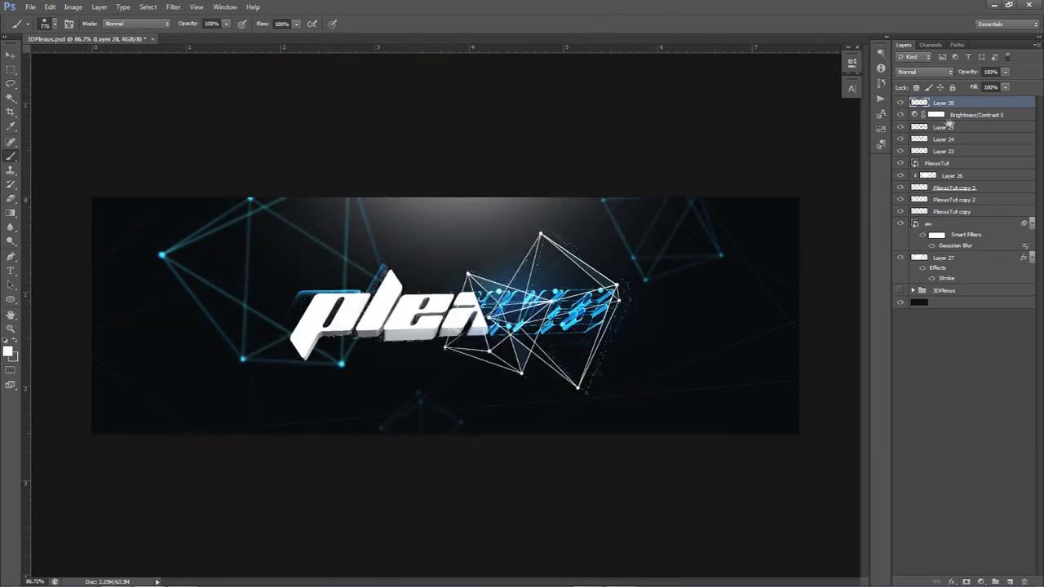
pyautogui.write('20')
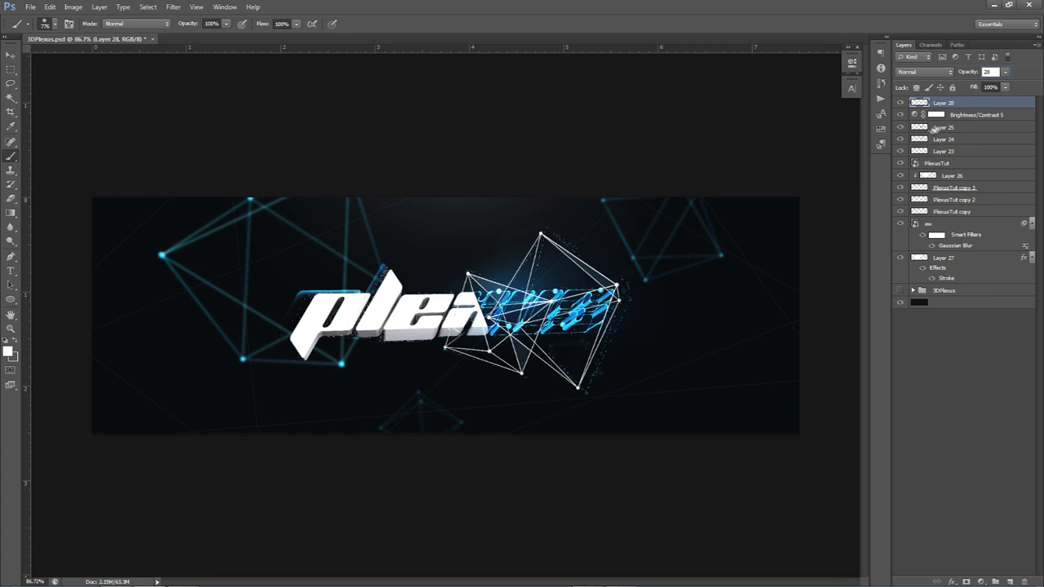
# Step: Add a Curves adjustment layer and, in the Blue channel, lower the highlight end of the curve and slightly raise the shadow end
pyautogui.click(981, 577)
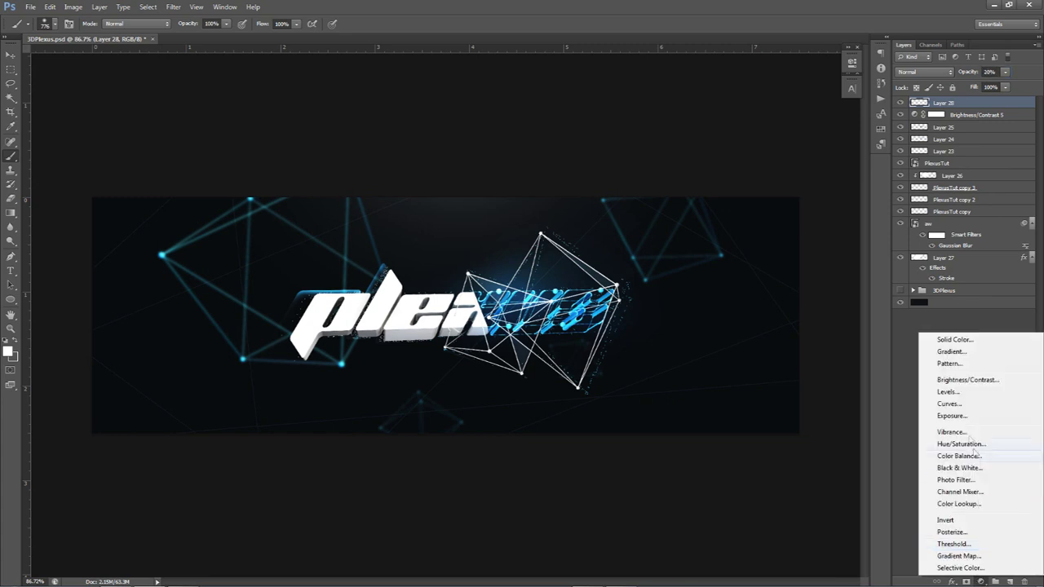
pyautogui.click(955, 400)
pyautogui.click(749, 101)
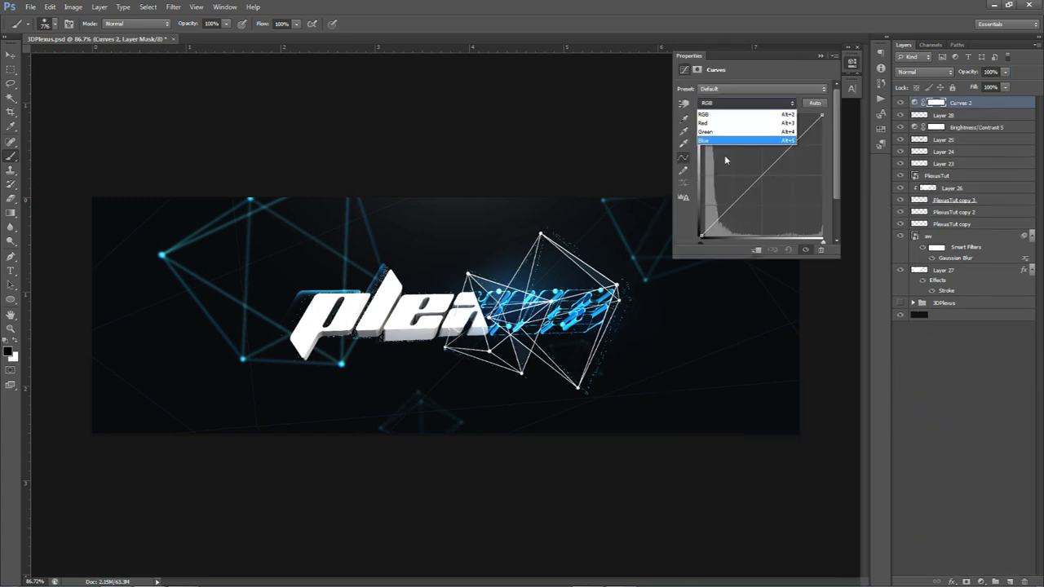
pyautogui.click(718, 114)
pyautogui.click(981, 581)
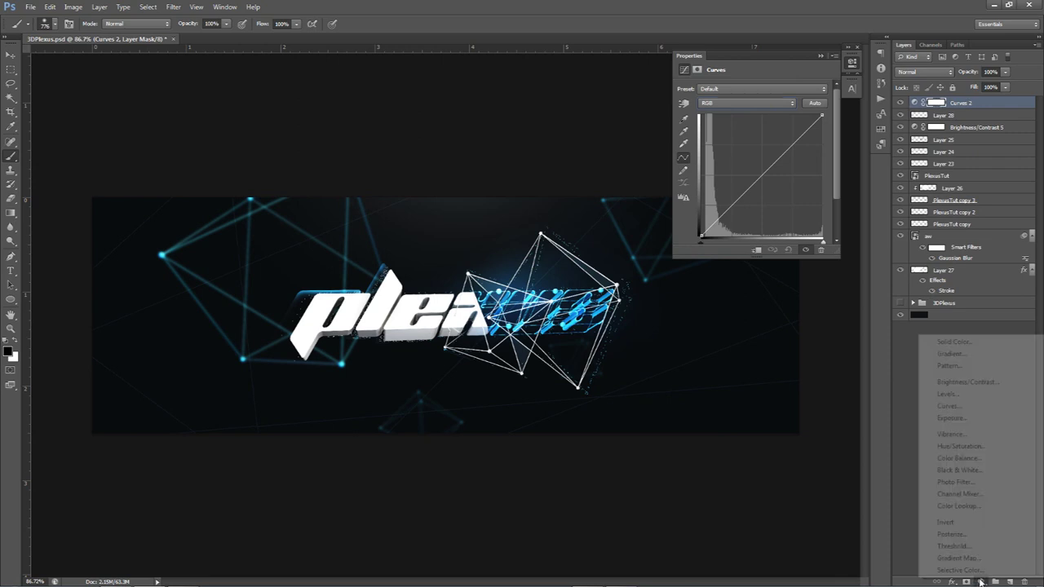
pyautogui.click(741, 102)
pyautogui.click(716, 140)
pyautogui.moveTo(820, 117); pyautogui.dragTo(822, 166)
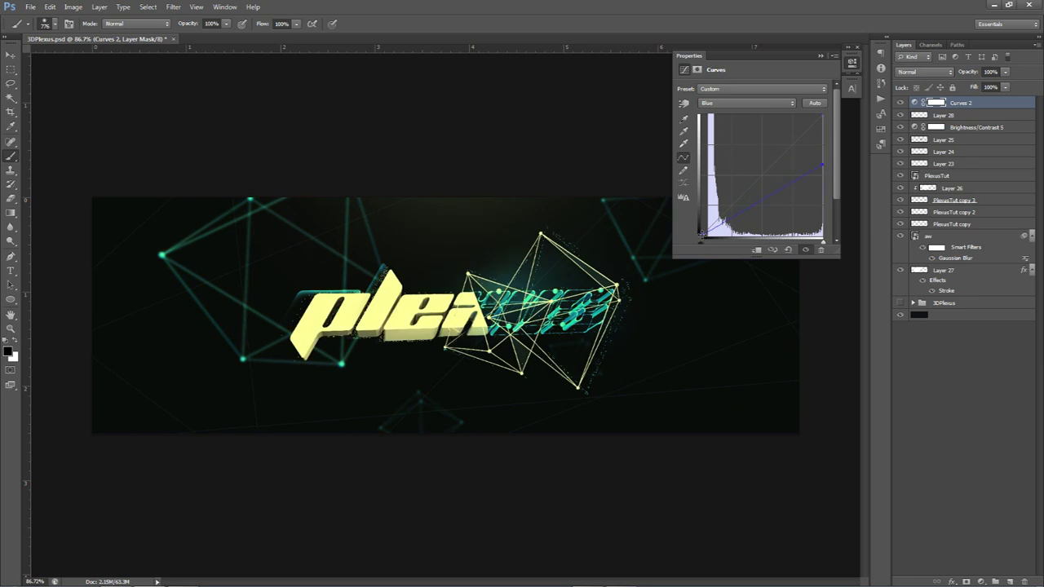
pyautogui.moveTo(701, 235); pyautogui.dragTo(700, 197)
pyautogui.moveTo(822, 163); pyautogui.dragTo(822, 141)
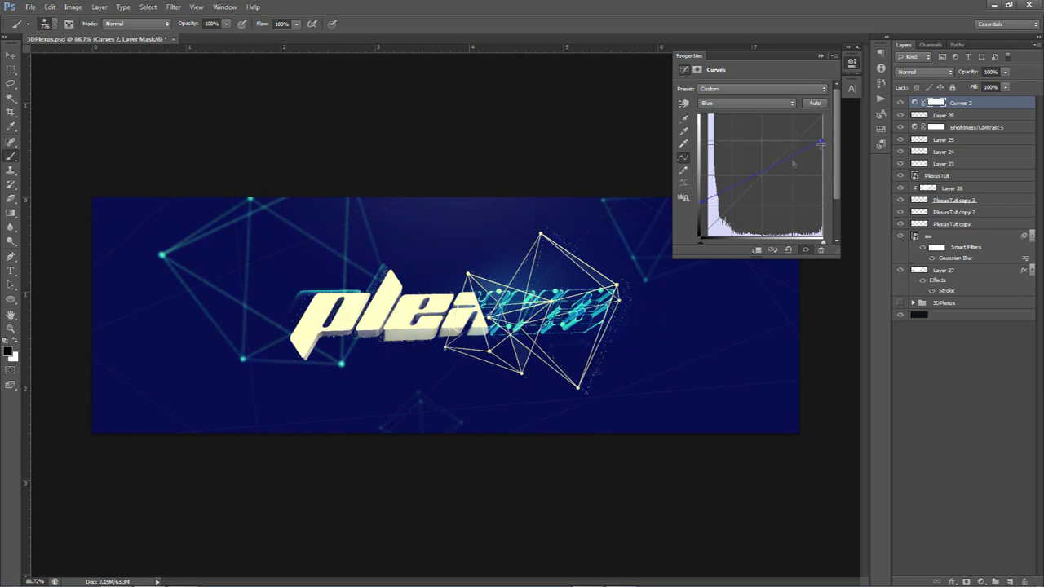
pyautogui.moveTo(699, 201); pyautogui.dragTo(699, 223)
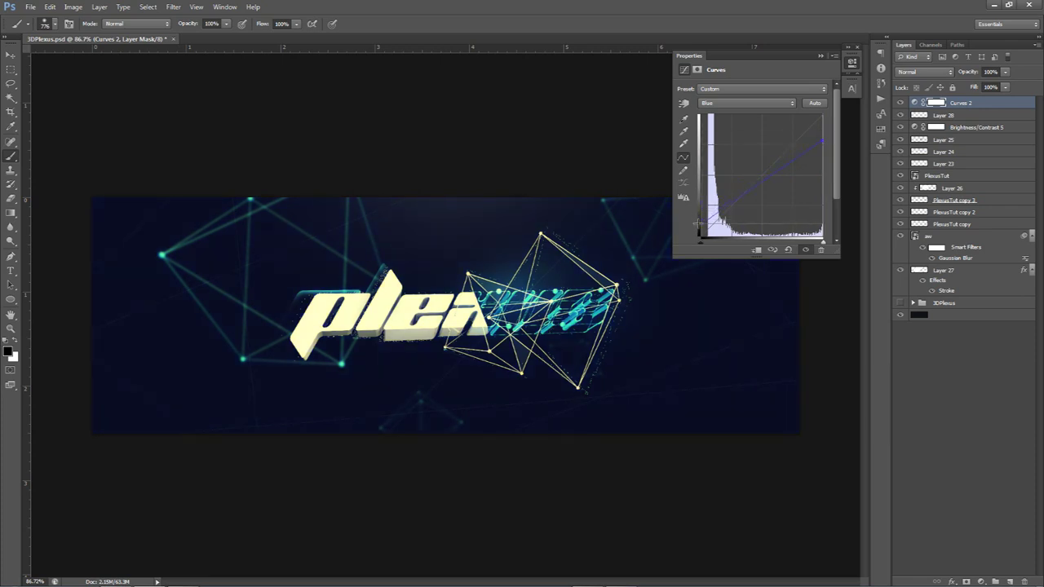
# Step: Set the Curves layer's blend mode to Lighter Color and its opacity to 25%, comparing the banner with and without it
pyautogui.click(916, 73)
pyautogui.click(921, 123)
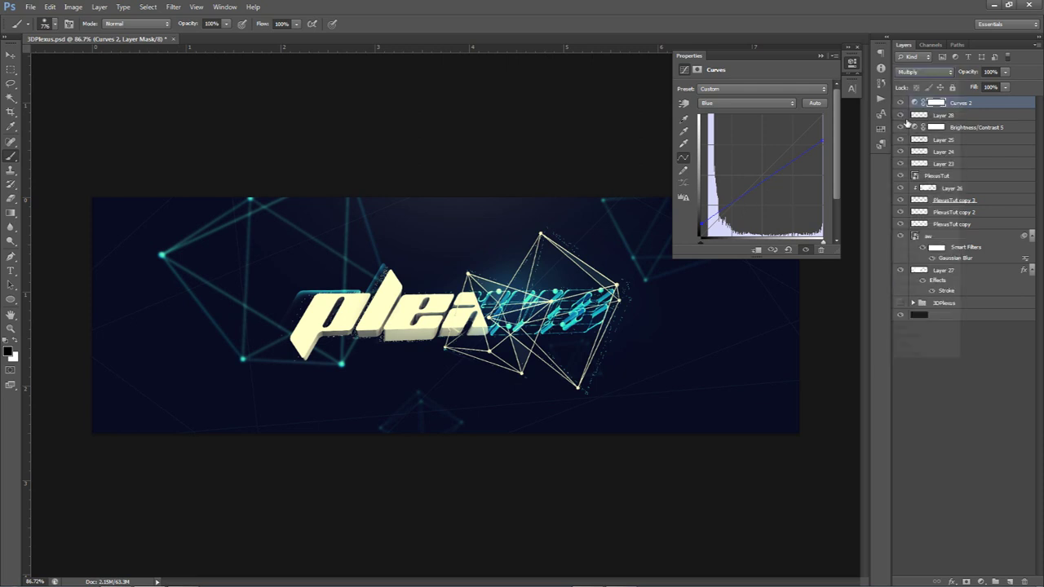
pyautogui.scroll(-6, 924, 73)
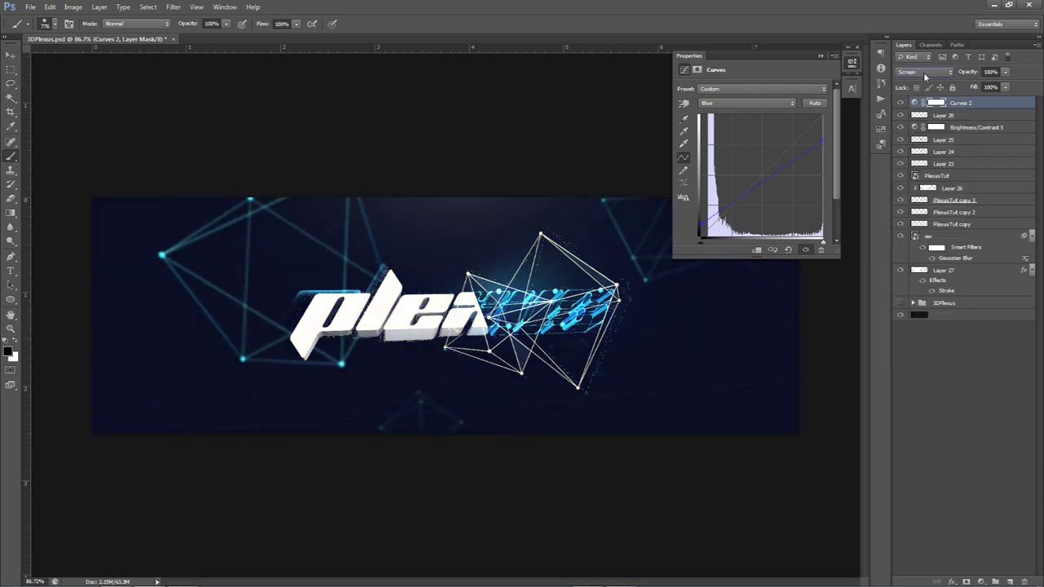
pyautogui.scroll(-2, 923, 72)
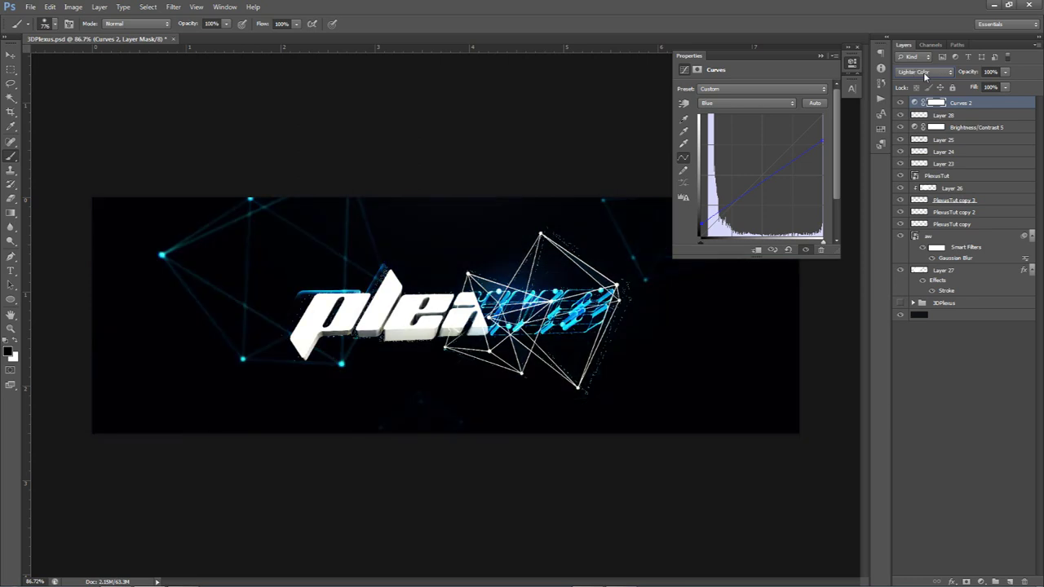
pyautogui.click(1006, 72)
pyautogui.click(853, 64)
pyautogui.click(901, 104)
pyautogui.click(901, 103)
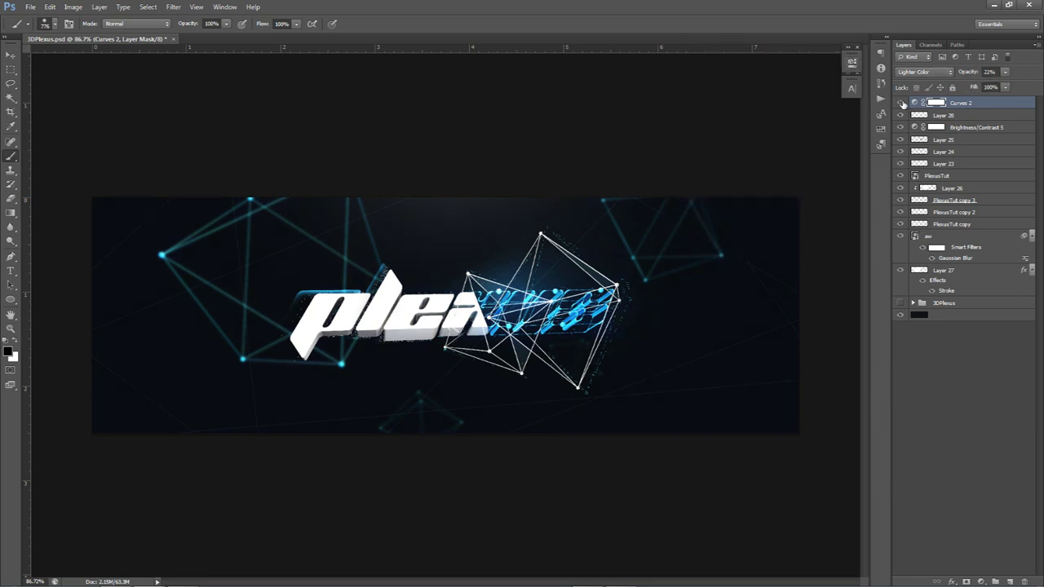
pyautogui.click(990, 71)
# Step: Add a Hue/Saturation adjustment layer above the Curves layer and set its hue to -9
pyautogui.click(979, 570)
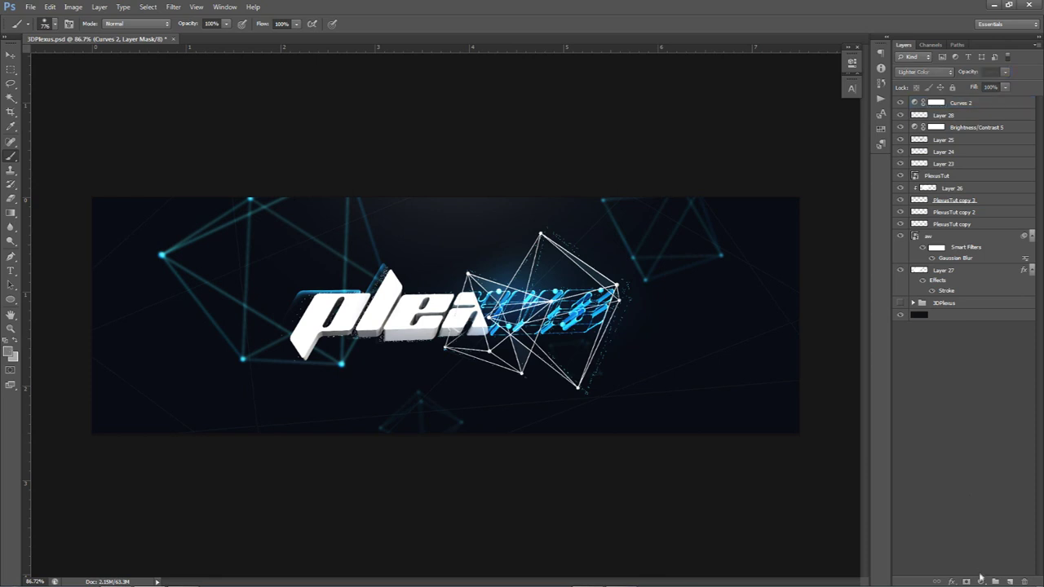
pyautogui.click(981, 581)
pyautogui.click(960, 446)
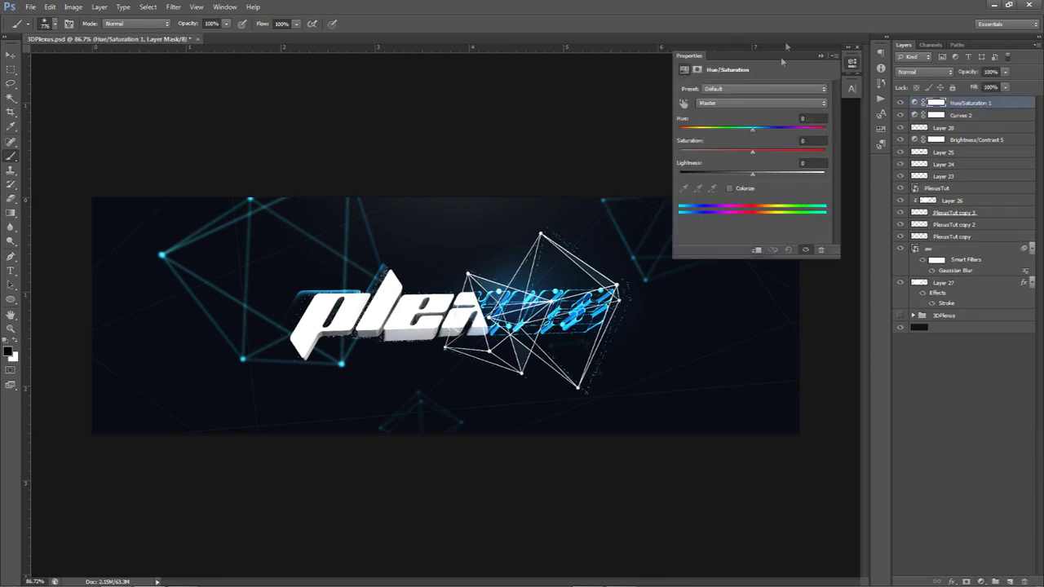
pyautogui.moveTo(756, 129)
pyautogui.mouseDown()
pyautogui.moveTo(772, 130)
pyautogui.moveTo(724, 130)
pyautogui.moveTo(746, 132)
pyautogui.mouseUp()
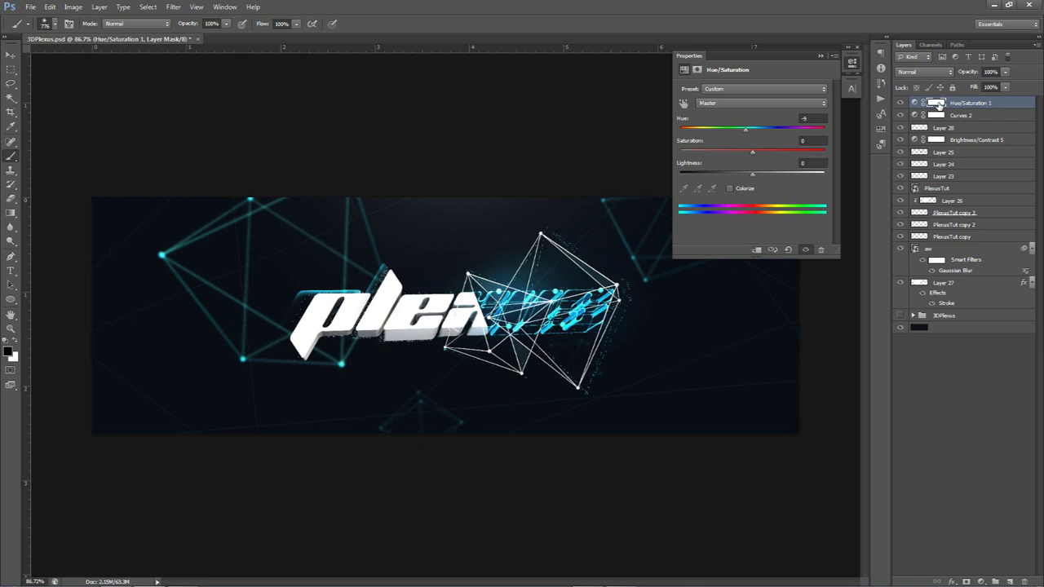
# Step: Paint black on the Hue/Saturation mask over the text, its plexus lines and the middle of the banner, varying the brush size
pyautogui.click(935, 104)
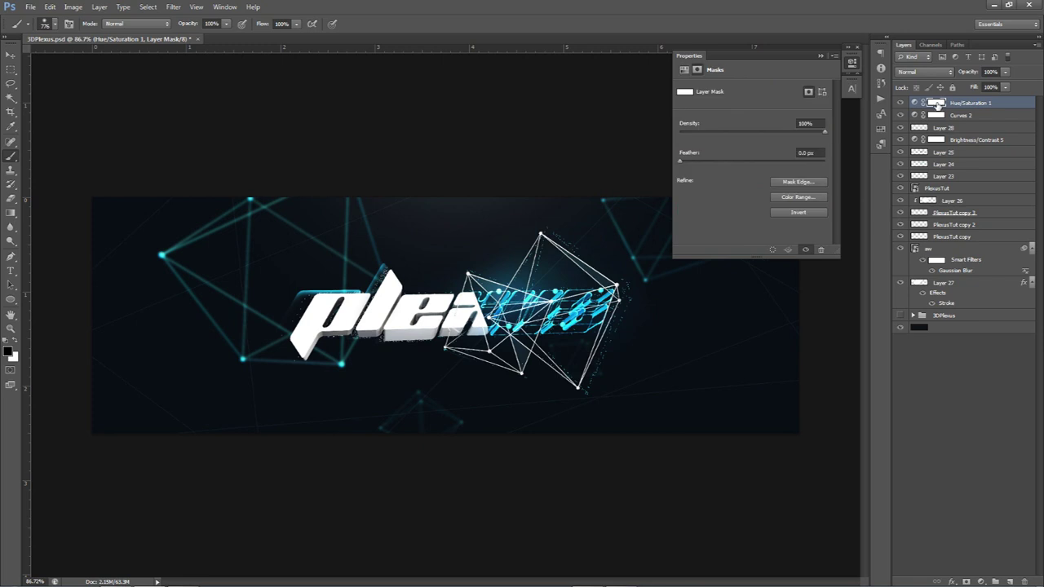
pyautogui.keyDown('alt'); pyautogui.moveTo(371, 315); pyautogui.dragTo(304, 316, button='right'); pyautogui.keyUp('alt')
pyautogui.keyDown('alt'); pyautogui.moveTo(426, 366); pyautogui.dragTo(377, 366, button='right'); pyautogui.keyUp('alt')
pyautogui.keyDown('alt'); pyautogui.moveTo(547, 359); pyautogui.dragTo(523, 359, button='right'); pyautogui.keyUp('alt')
pyautogui.moveTo(586, 325)
pyautogui.mouseDown()
pyautogui.moveTo(585, 301)
pyautogui.moveTo(581, 338)
pyautogui.mouseUp()
pyautogui.keyDown('alt'); pyautogui.moveTo(584, 343); pyautogui.dragTo(562, 342, button='right'); pyautogui.keyUp('alt')
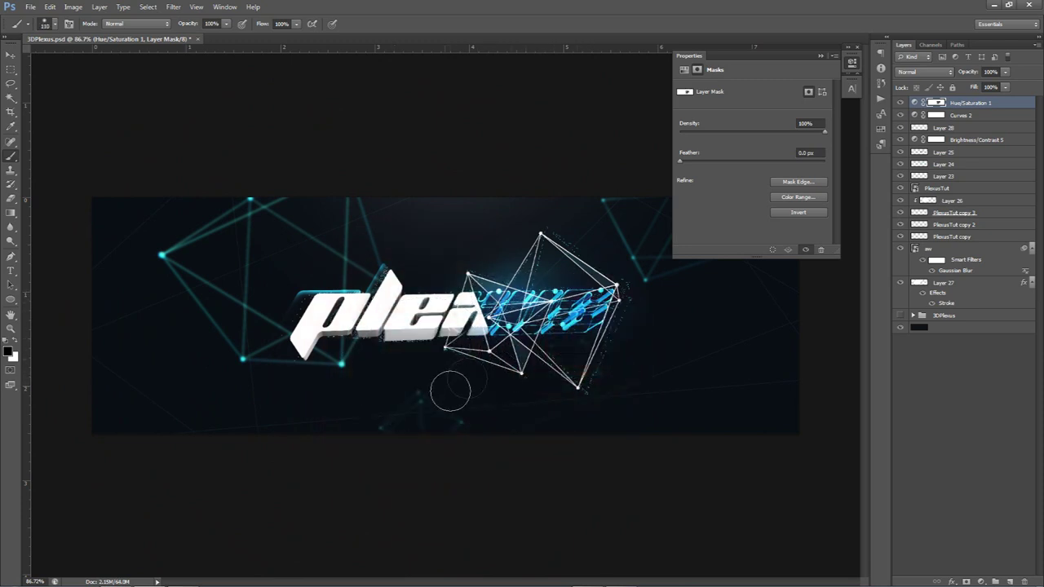
pyautogui.keyDown('alt'); pyautogui.moveTo(280, 359); pyautogui.dragTo(359, 359, button='right'); pyautogui.keyUp('alt')
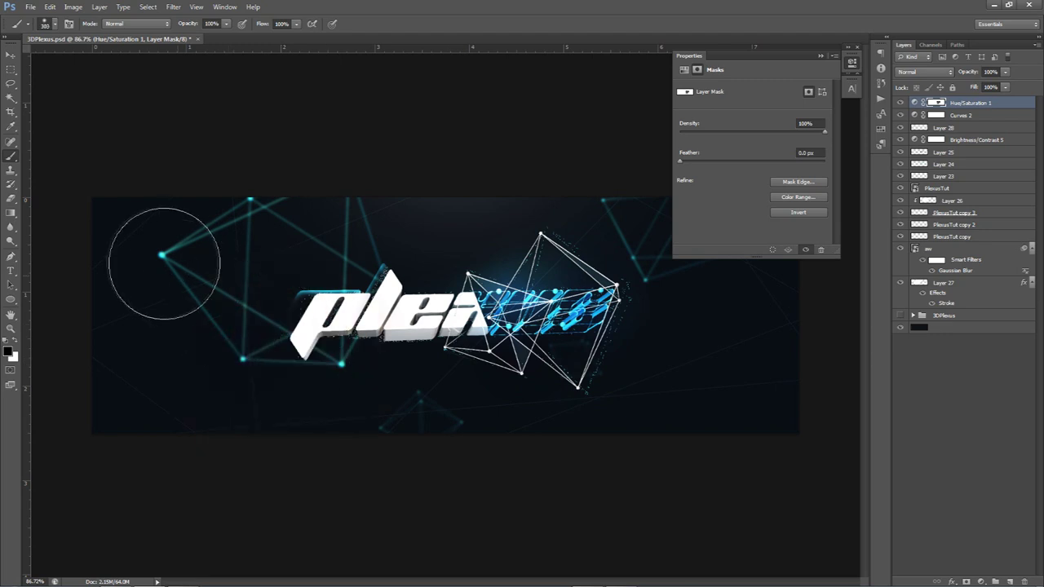
pyautogui.moveTo(680, 271); pyautogui.dragTo(806, 267)
pyautogui.click(852, 62)
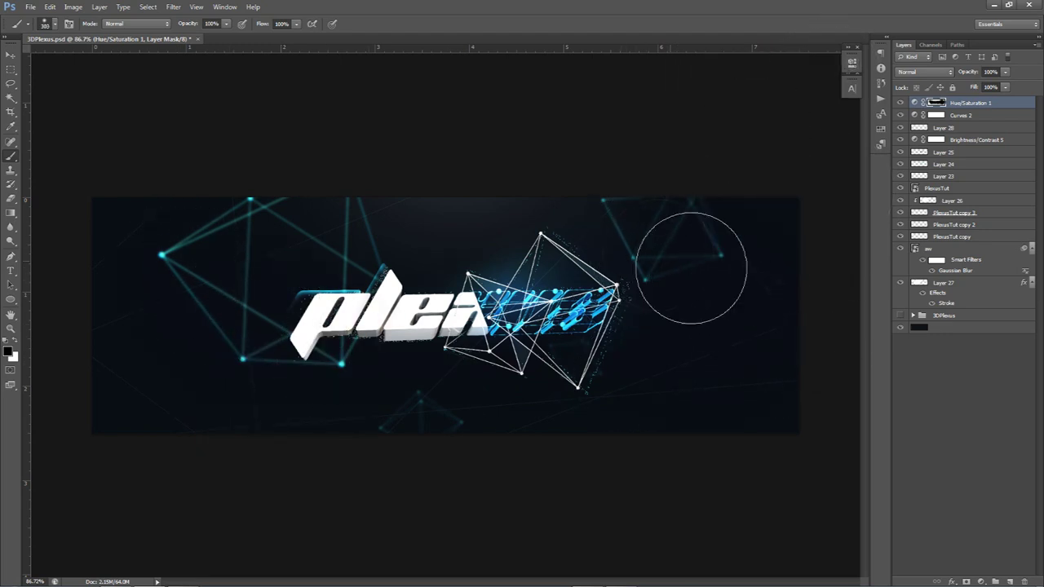
# Step: Try a hue of +62 on the Hue/Saturation adjustment, and delete that adjustment layer
pyautogui.doubleClick(916, 102)
pyautogui.moveTo(759, 134); pyautogui.dragTo(790, 128)
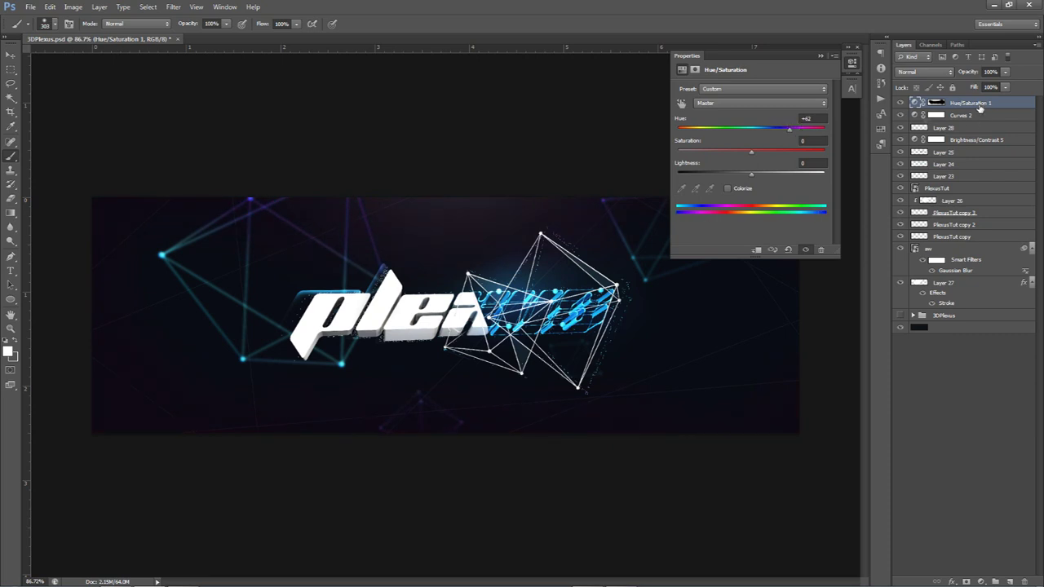
pyautogui.press('Delete')
pyautogui.click(853, 67)
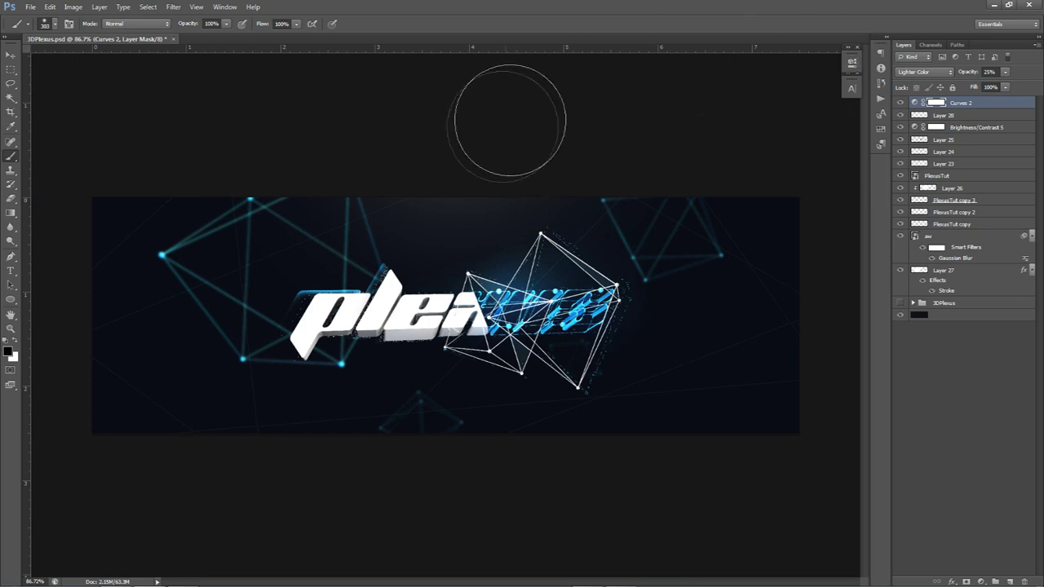
# Step: Switch to Firefox to view the "Photoshop Tutorial: Plexus Text Effect" video and the channel's uploads, and return to the Photoshop banner
pyautogui.moveTo(163, 571)
pyautogui.click(118, 581)
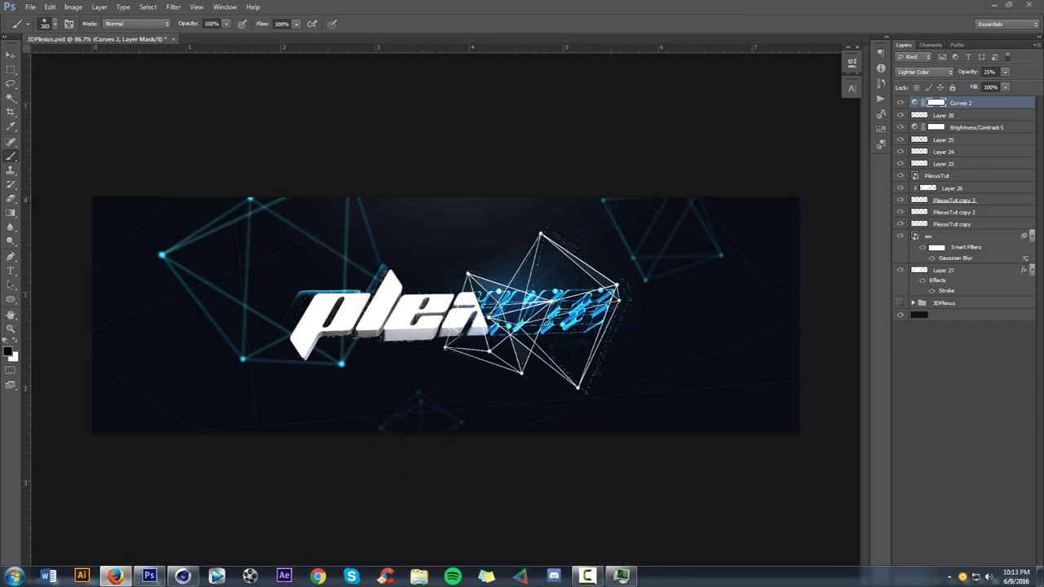
pyautogui.moveTo(1043, 96); pyautogui.dragTo(835, 95)
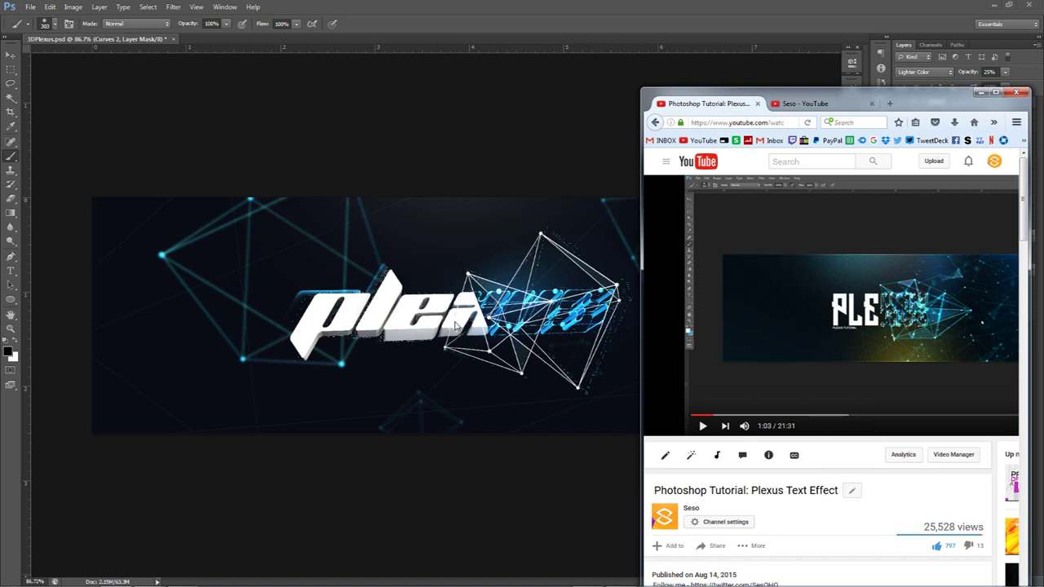
pyautogui.moveTo(916, 94); pyautogui.dragTo(1043, 91)
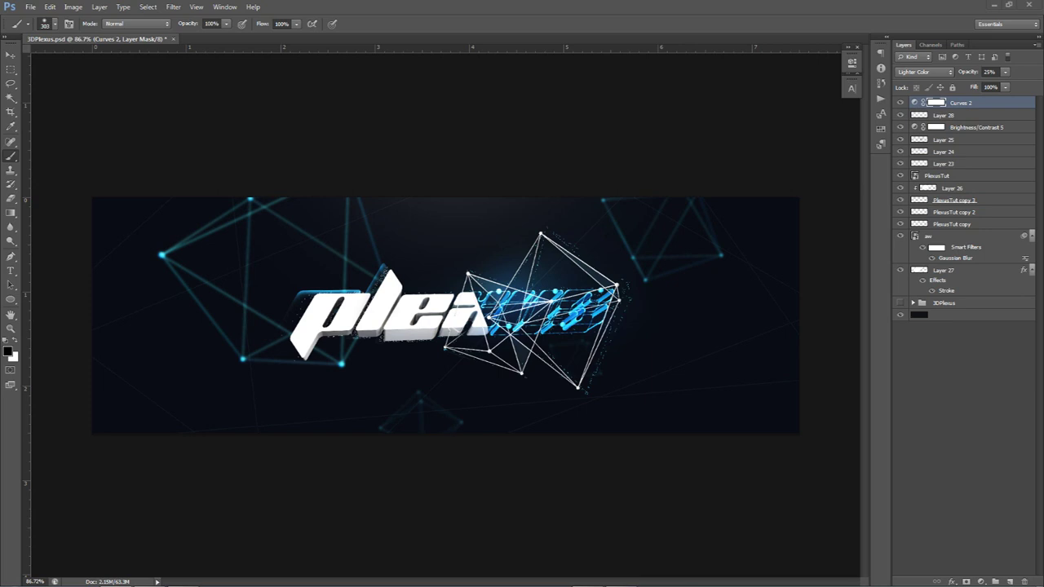
pyautogui.hotkey('alt', 'Tab')
pyautogui.click(667, 133)
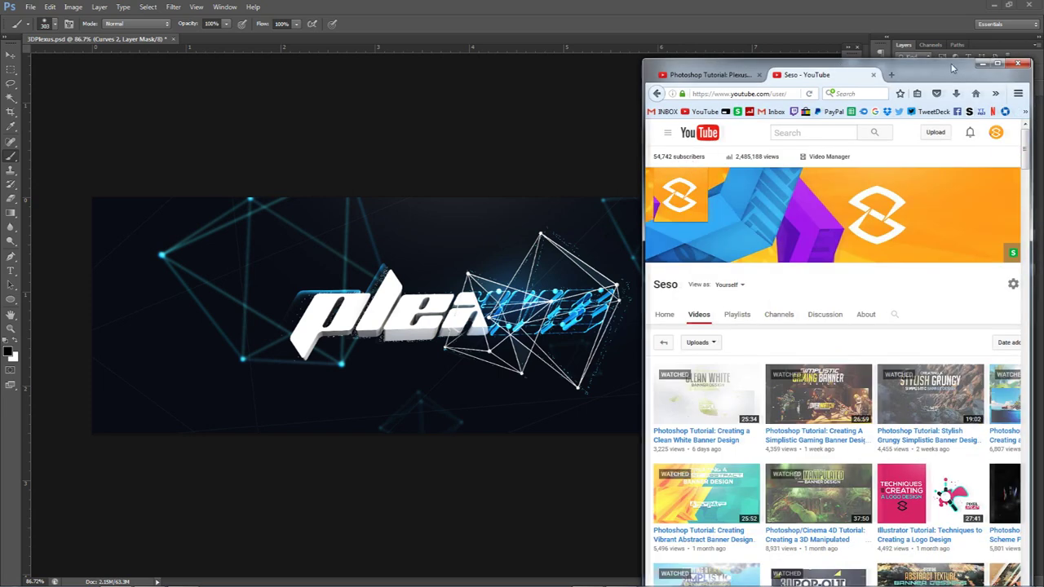
pyautogui.hotkey('alt', 'Tab')
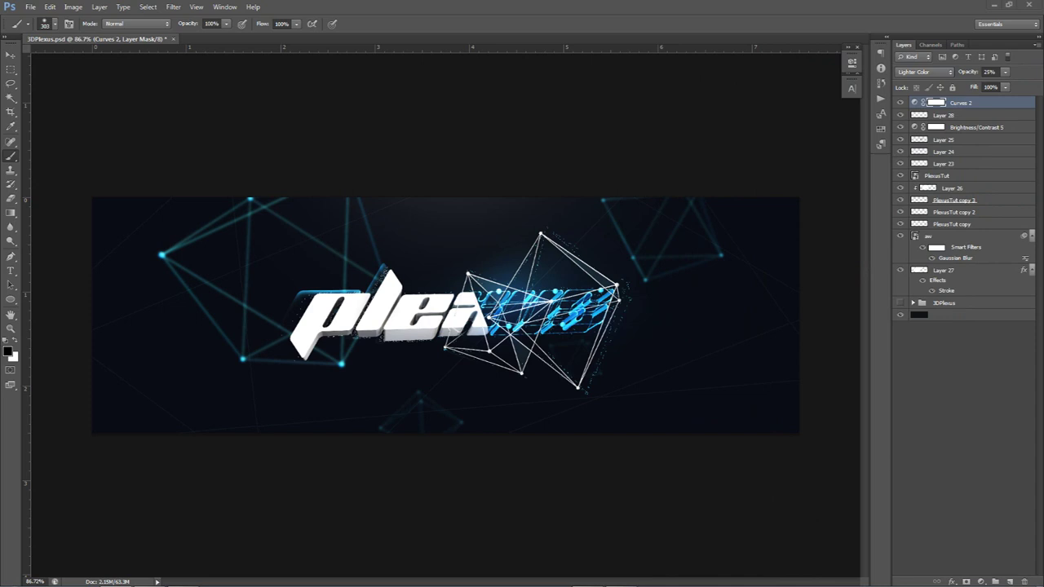